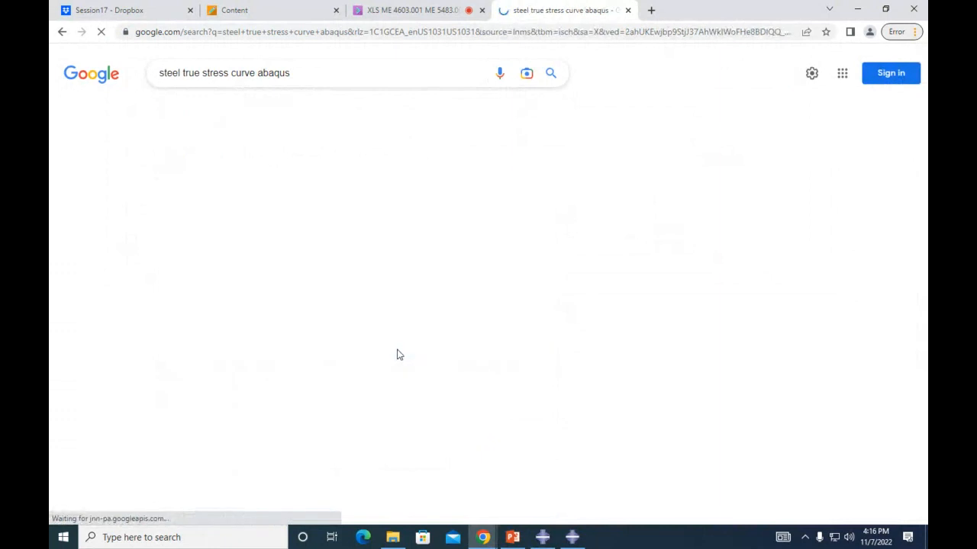
Step: Look through the image results for steel true stress curves in Abaqus
scroll(622, 414, down, 2)
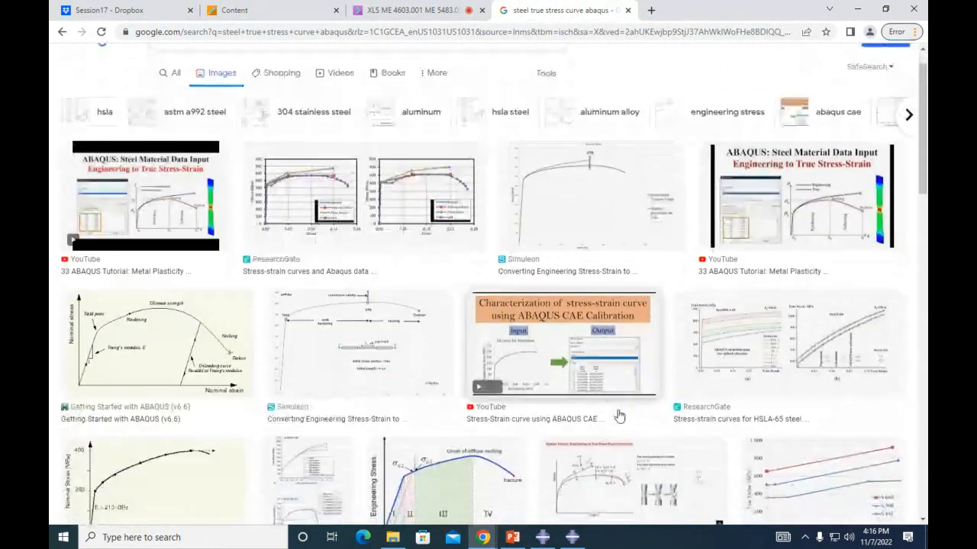
scroll(458, 343, up, 2)
scroll(400, 324, down, 4)
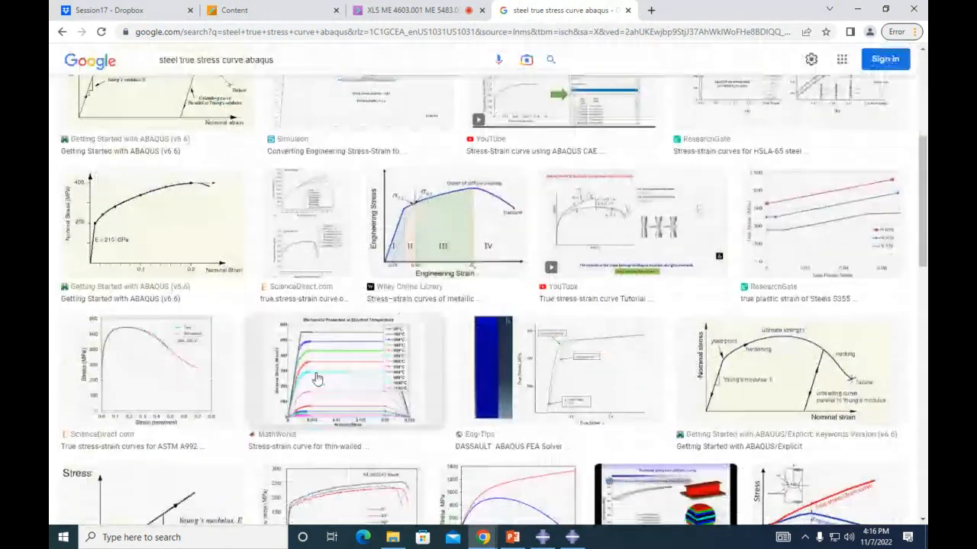
scroll(317, 378, down, 2)
scroll(602, 332, up, 3)
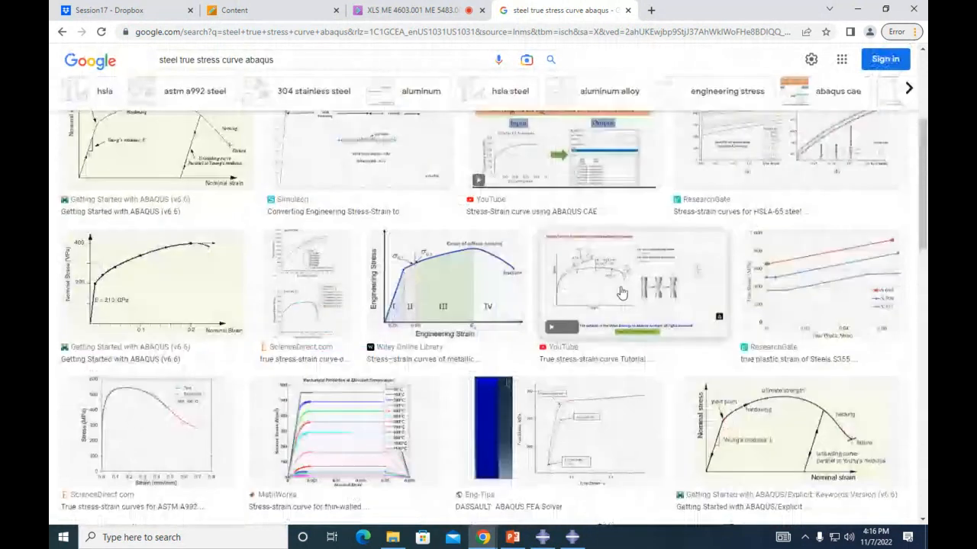
scroll(622, 292, up, 3)
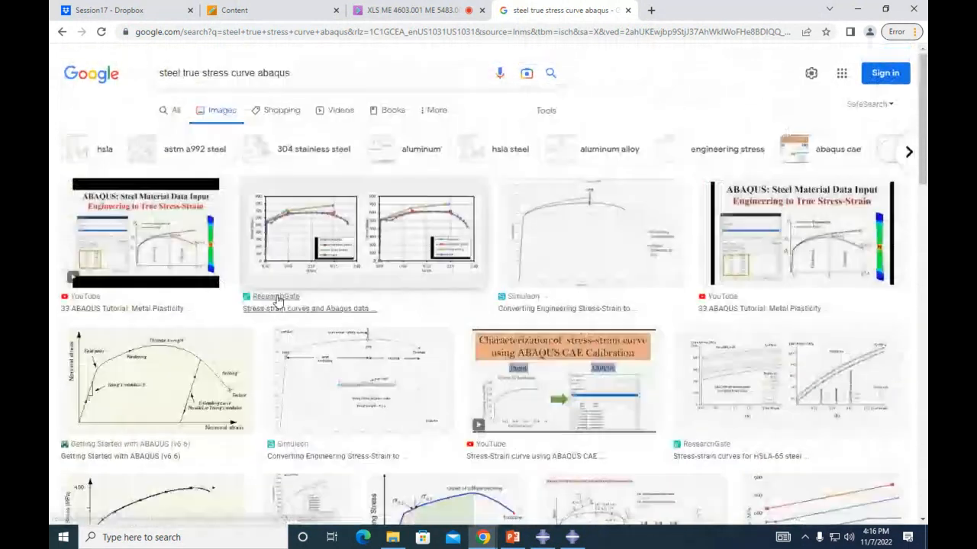
Step: Search images for "abaqus steel plasticity" and open the nominal stress-strain plot that lists *ELASTIC and *PLASTIC data
drag(301, 72, 142, 74)
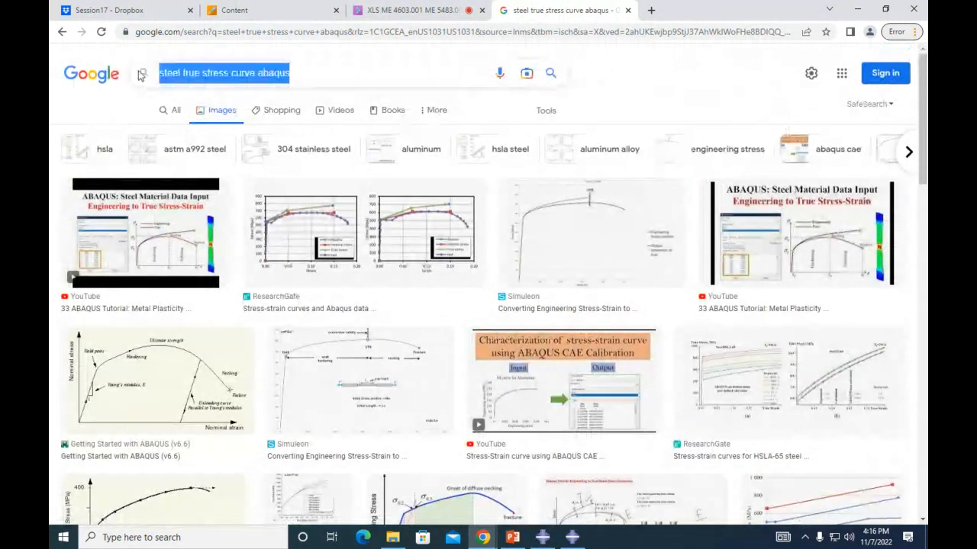
text(abaqus s)
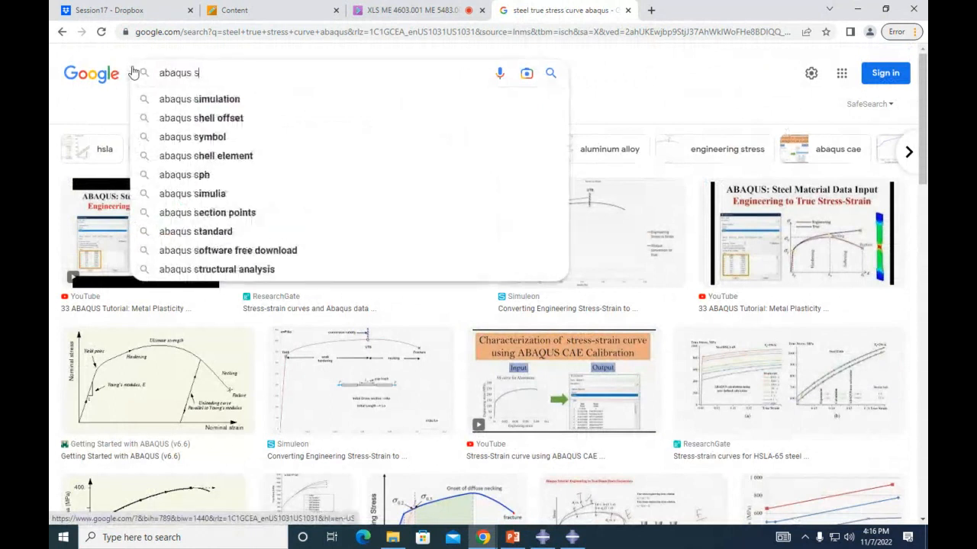
text(teel pla)
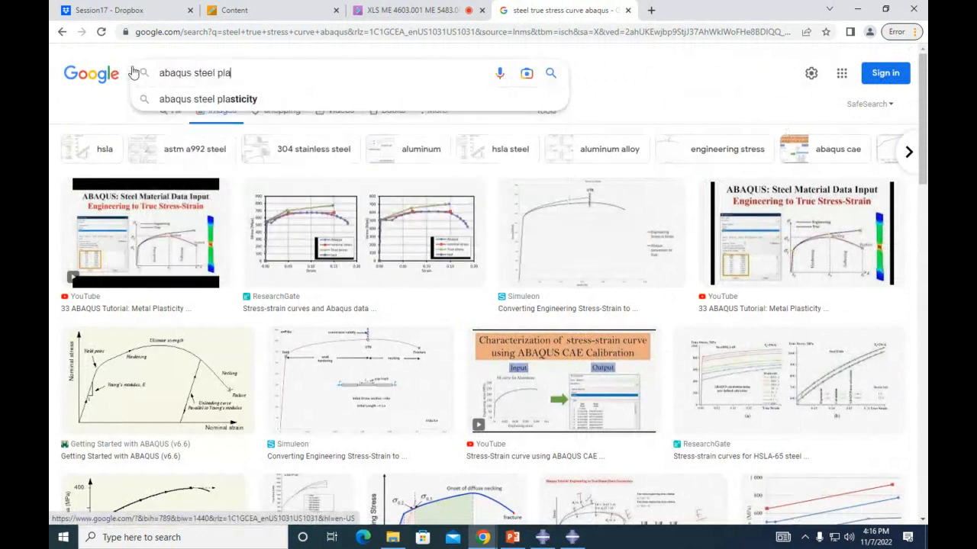
key(Down)
key(Return)
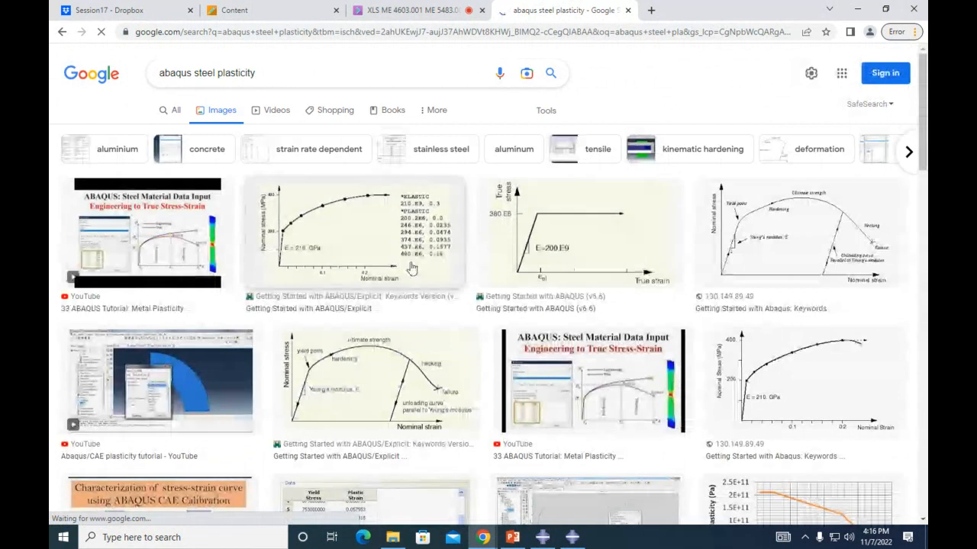
click(426, 229)
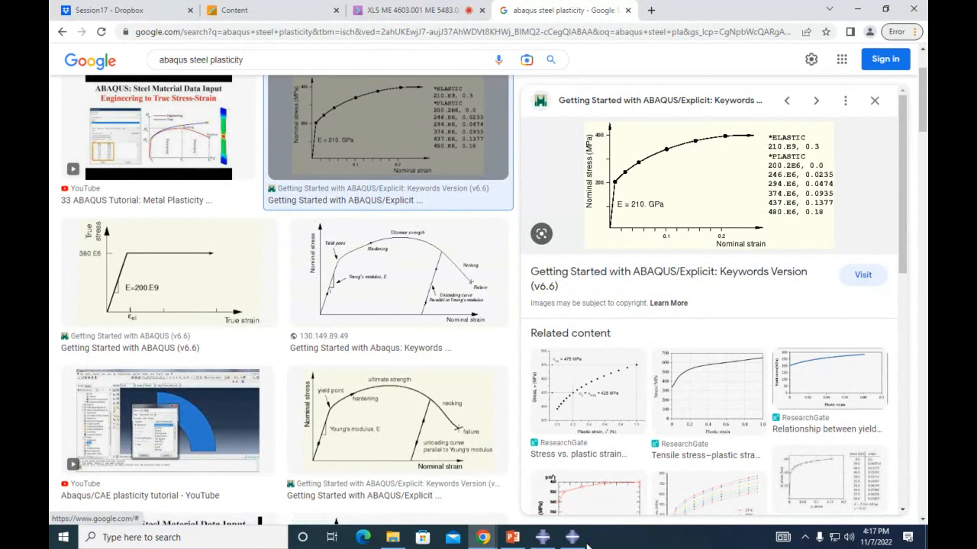
Step: Switch to Abaqus/CAE and create a solid homogeneous section, Section-1, using Material-1
click(573, 540)
click(66, 75)
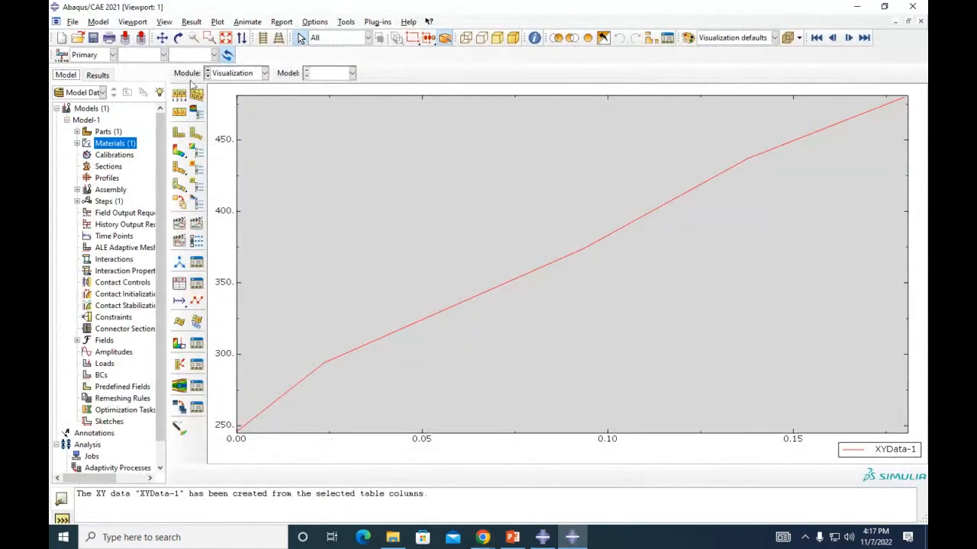
double_click(109, 167)
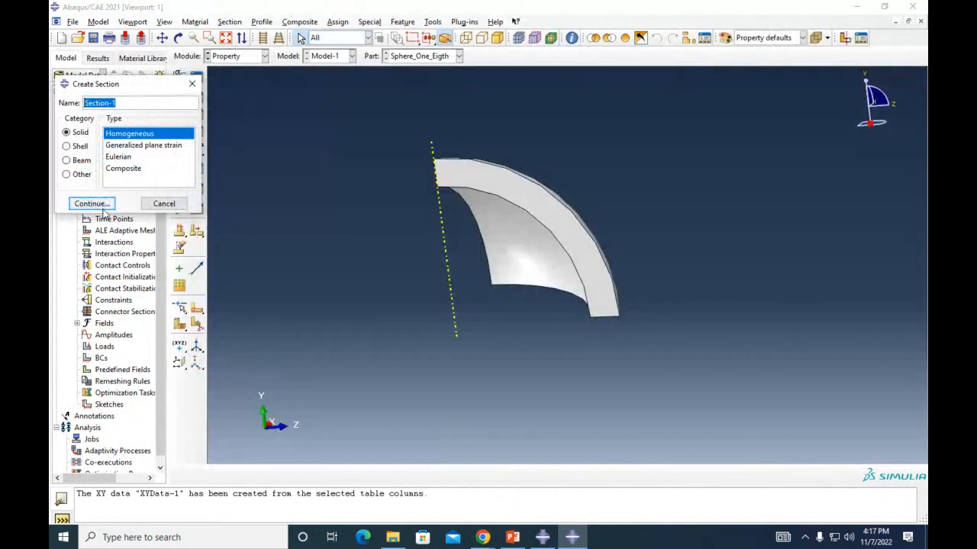
click(89, 204)
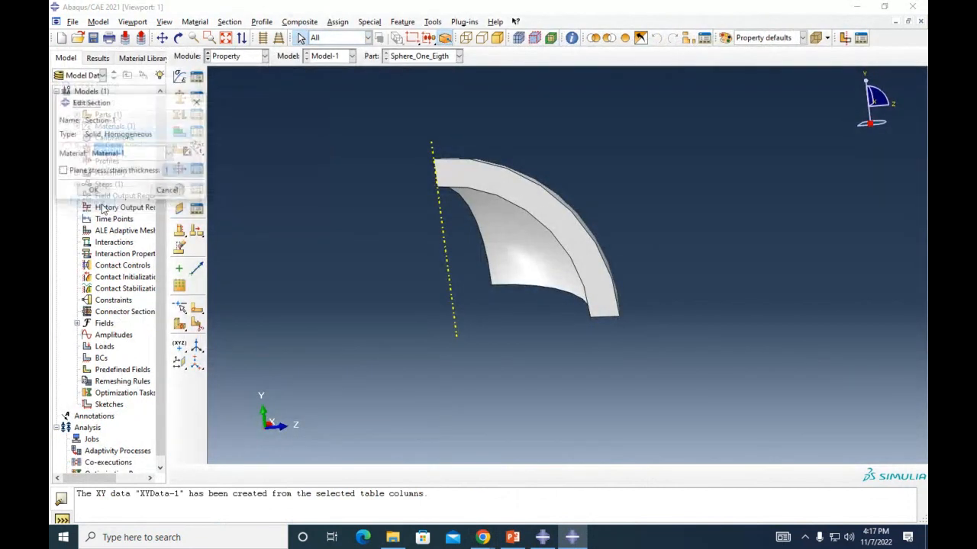
click(93, 191)
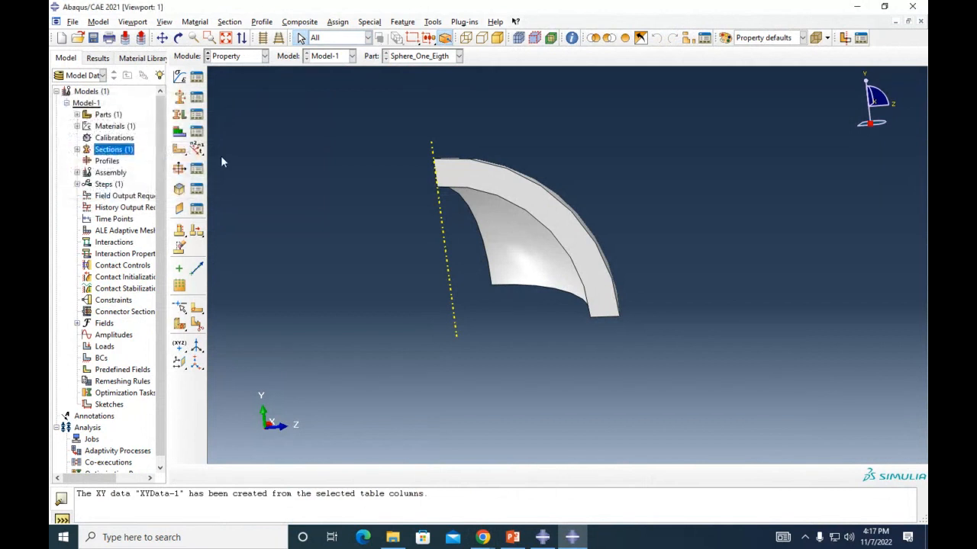
Step: Assign Section-1 to the entire Sphere_One_Eigth part as region set Set-1
click(180, 115)
drag(340, 145, 684, 386)
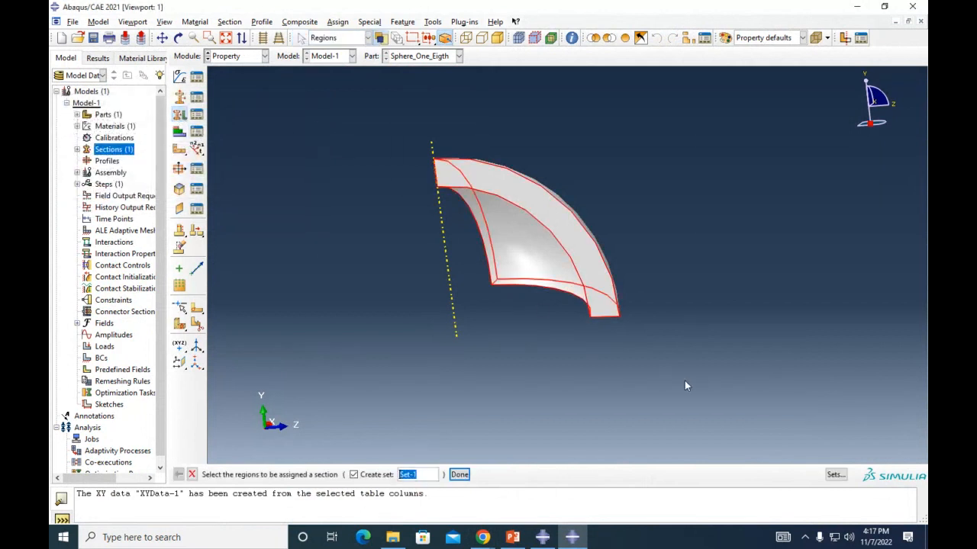
click(459, 475)
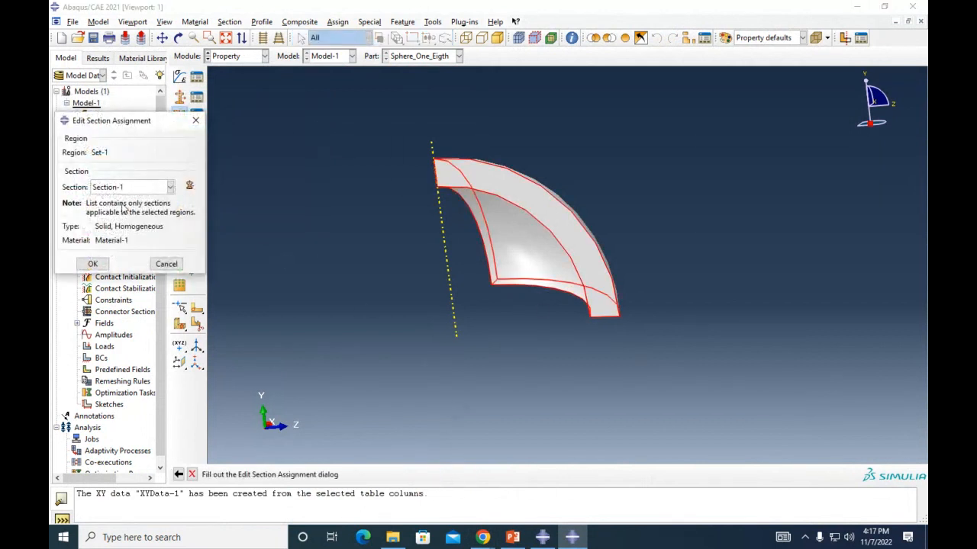
click(94, 264)
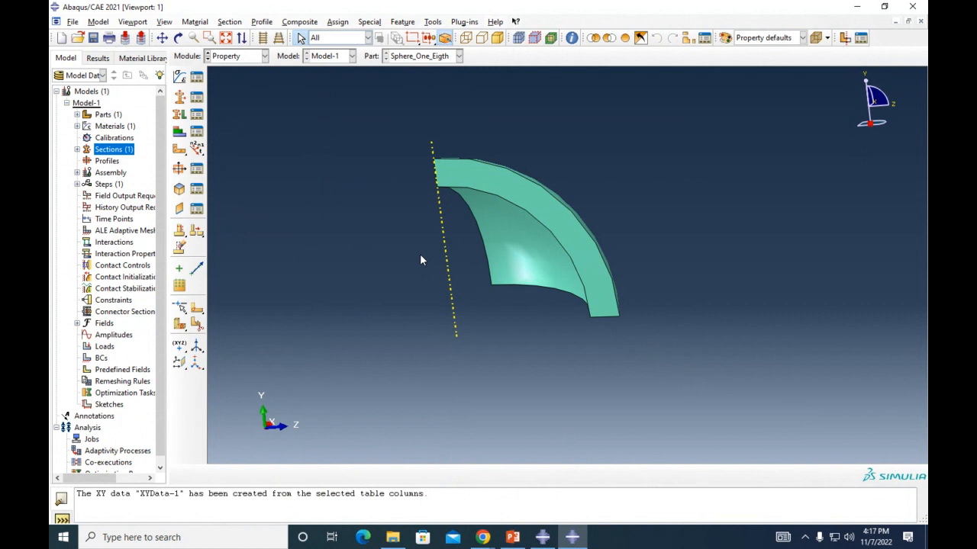
Step: Create a dependent instance of the Sphere_One_Eigth part in the assembly
click(77, 173)
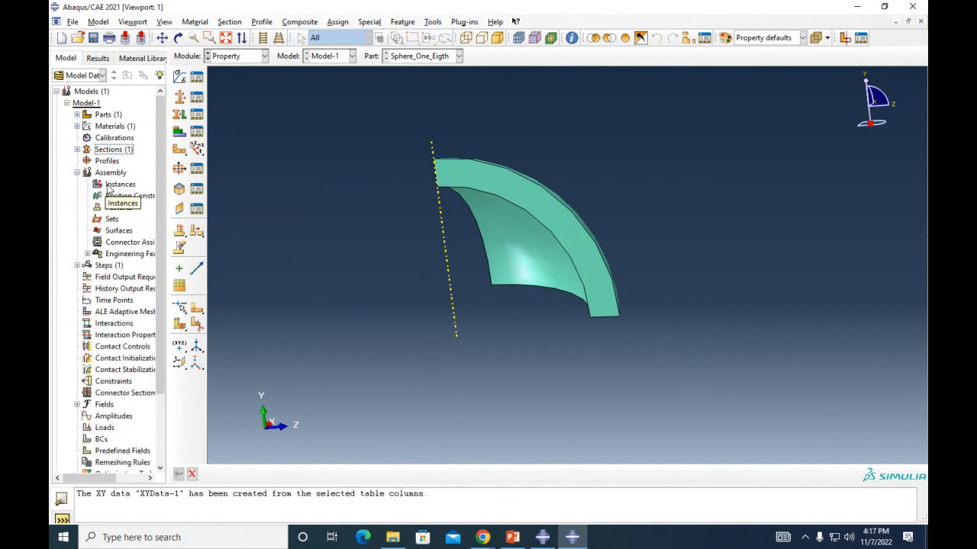
double_click(109, 187)
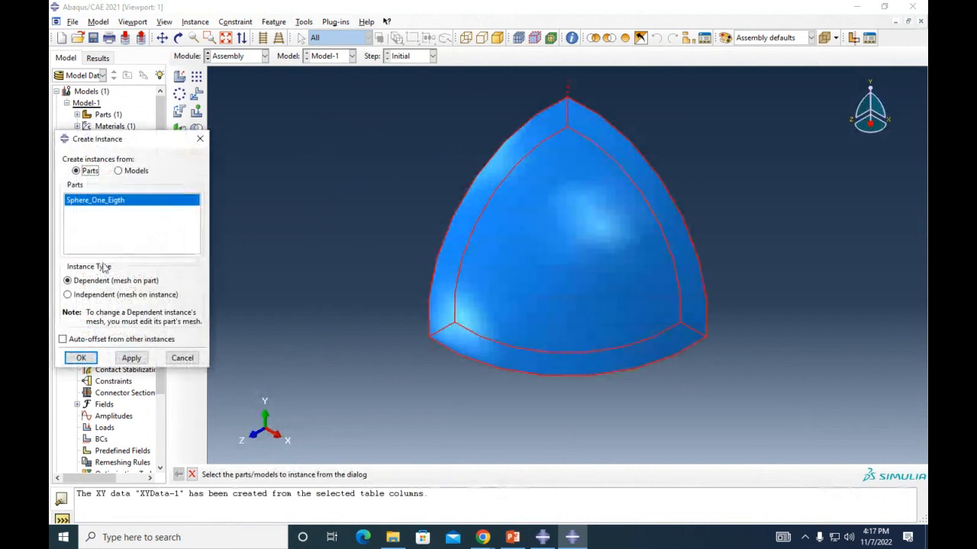
click(79, 359)
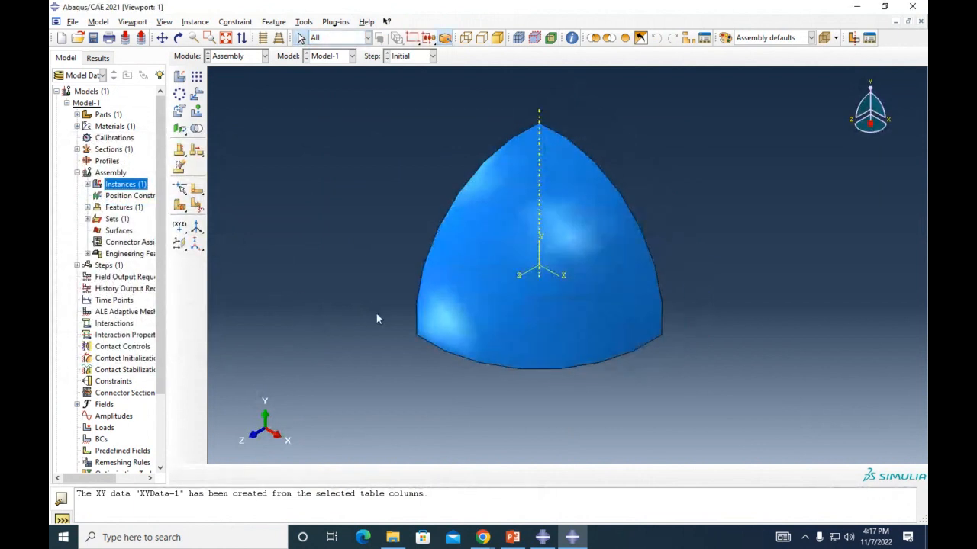
mouse_move(377, 318)
ctrl+alt+mouse_down()
mouse_move(601, 326)
mouse_move(580, 343)
ctrl+alt+mouse_up()
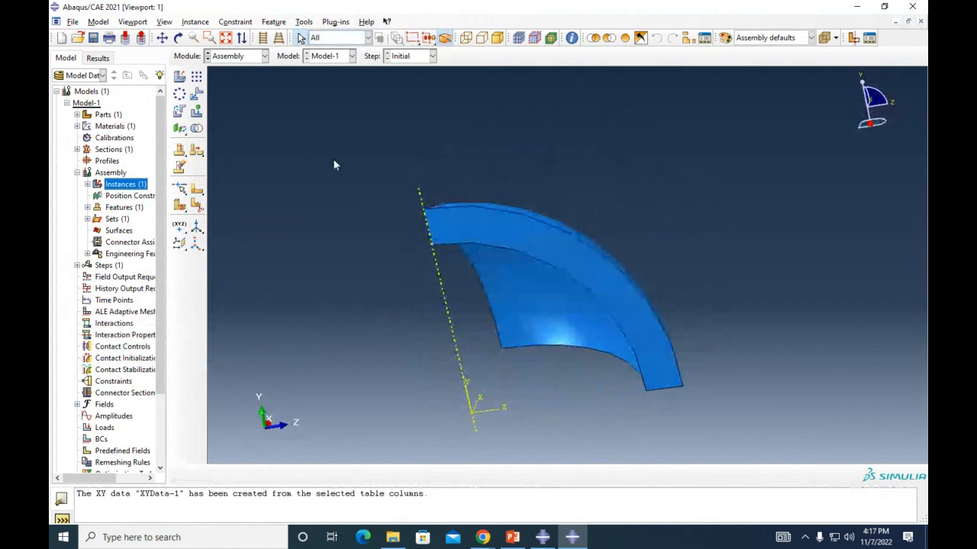
Step: Switch the working module from Assembly to Mesh
click(235, 58)
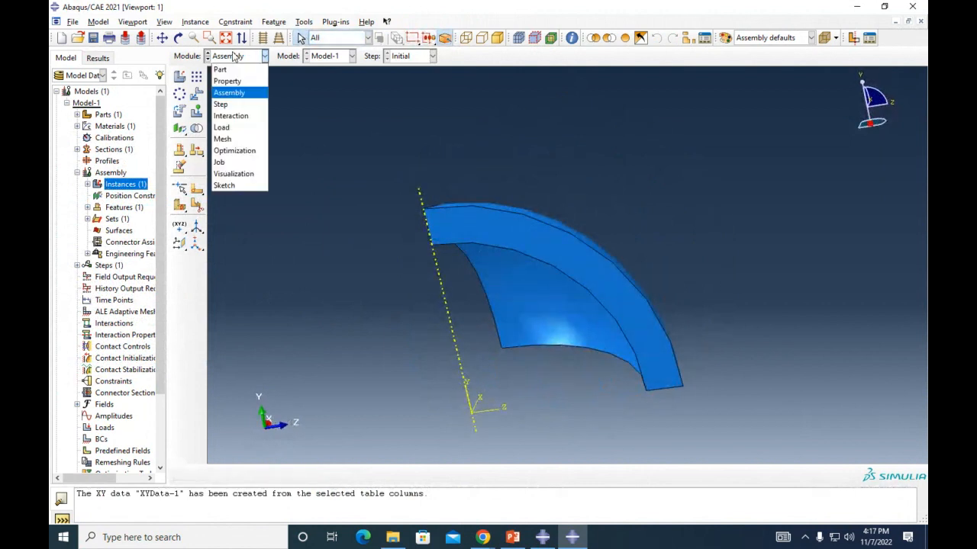
click(236, 137)
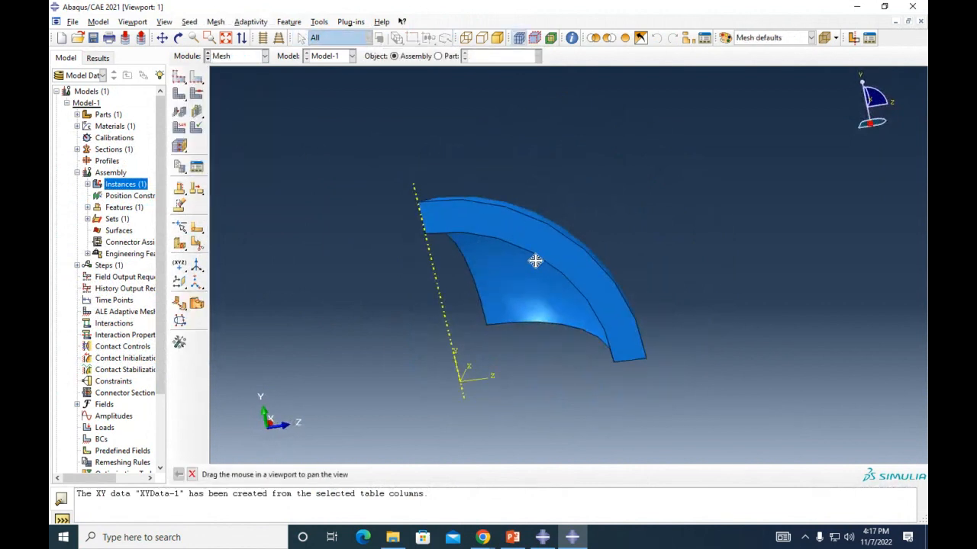
mouse_move(534, 262)
ctrl+alt+mouse_down()
mouse_move(486, 234)
mouse_move(550, 265)
mouse_move(570, 245)
mouse_move(591, 283)
mouse_move(549, 298)
ctrl+alt+mouse_up()
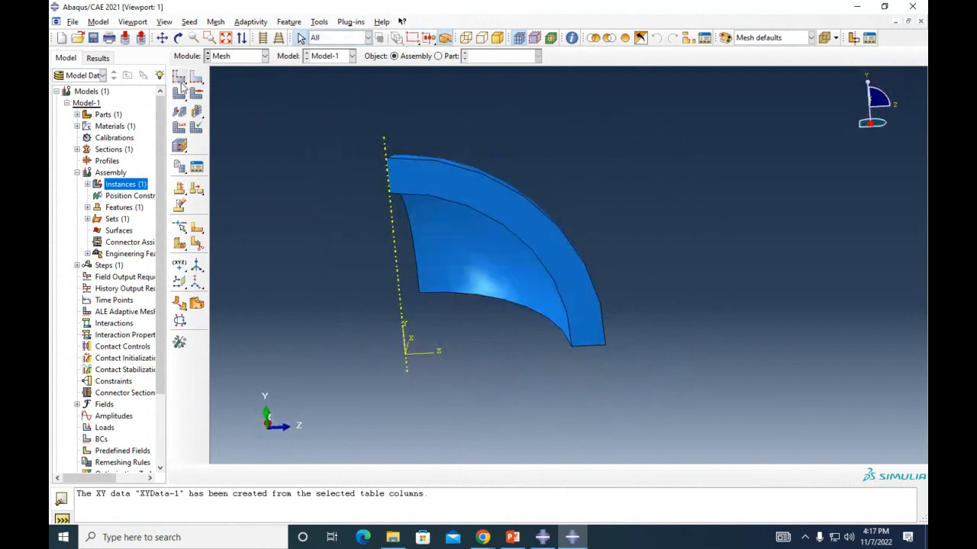
Step: Rename the model Model-1 as MechanicalOnly
click(88, 103)
right_click(90, 105)
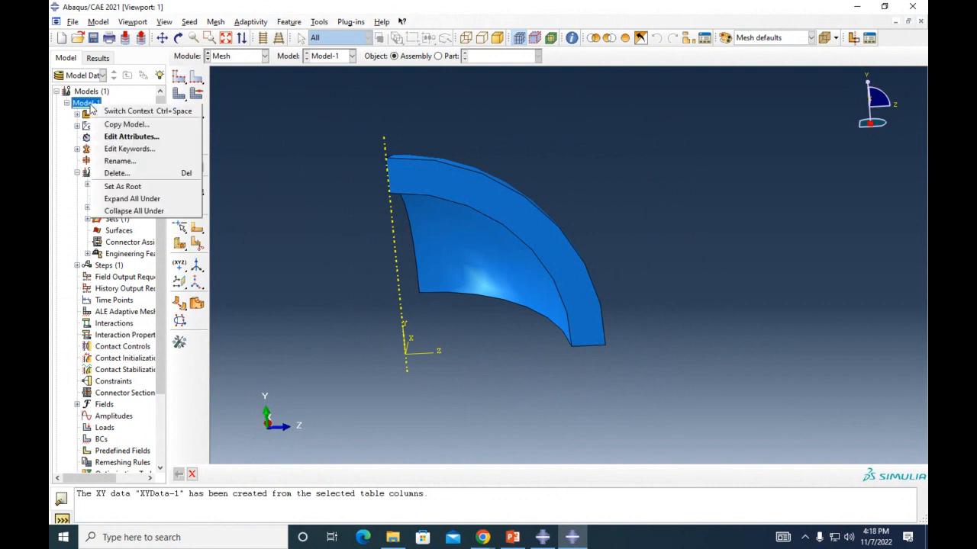
click(138, 162)
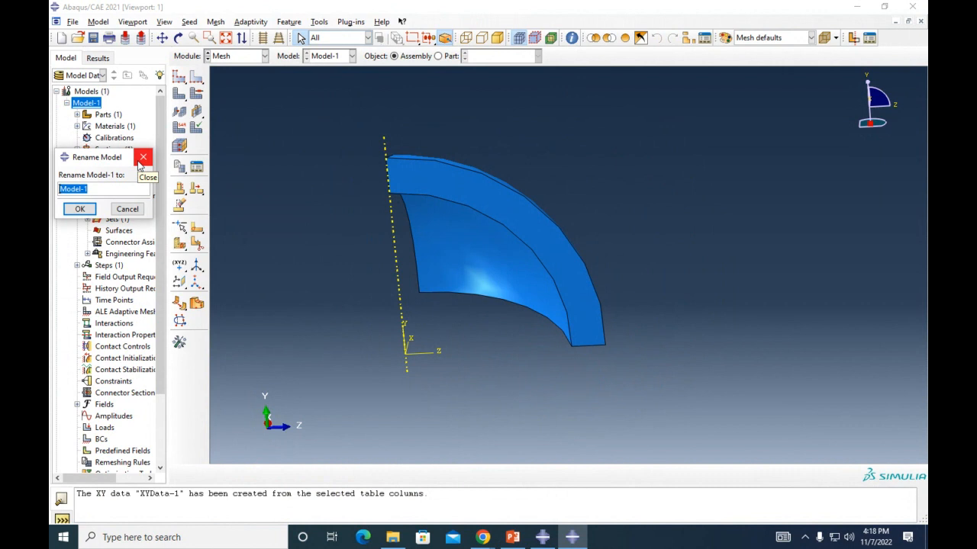
text(MechanicalOnly)
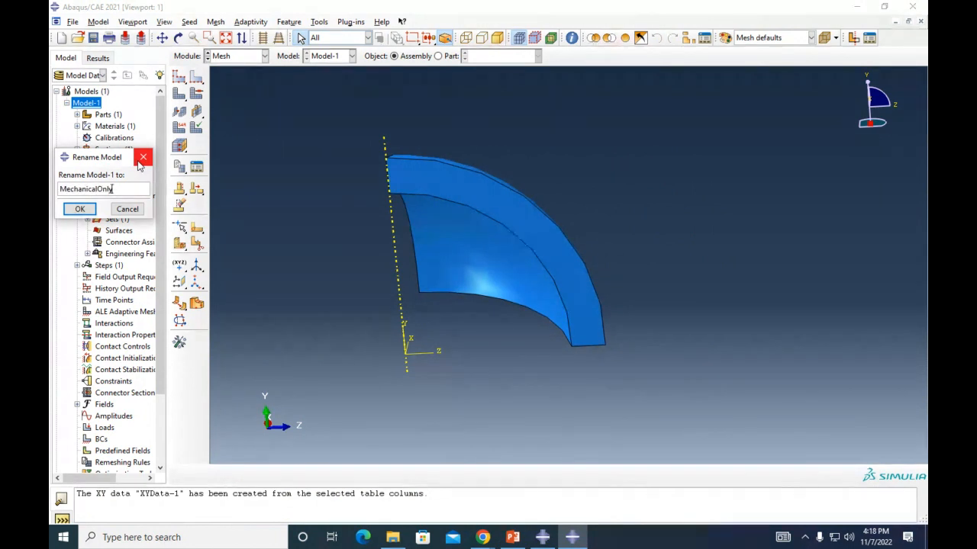
click(80, 208)
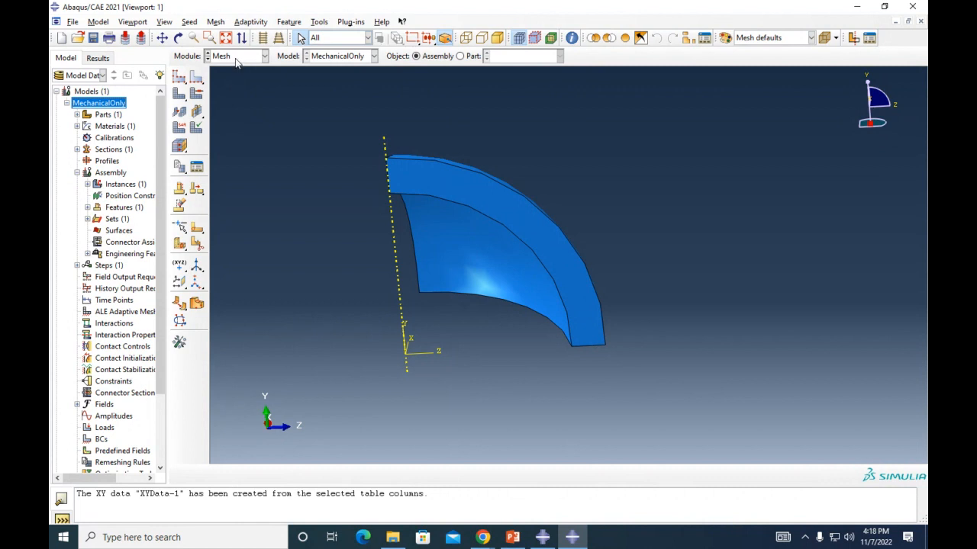
Step: Make the Sphere_One_Eigth part the meshing object and seed it with an approximate global size of 2
click(178, 77)
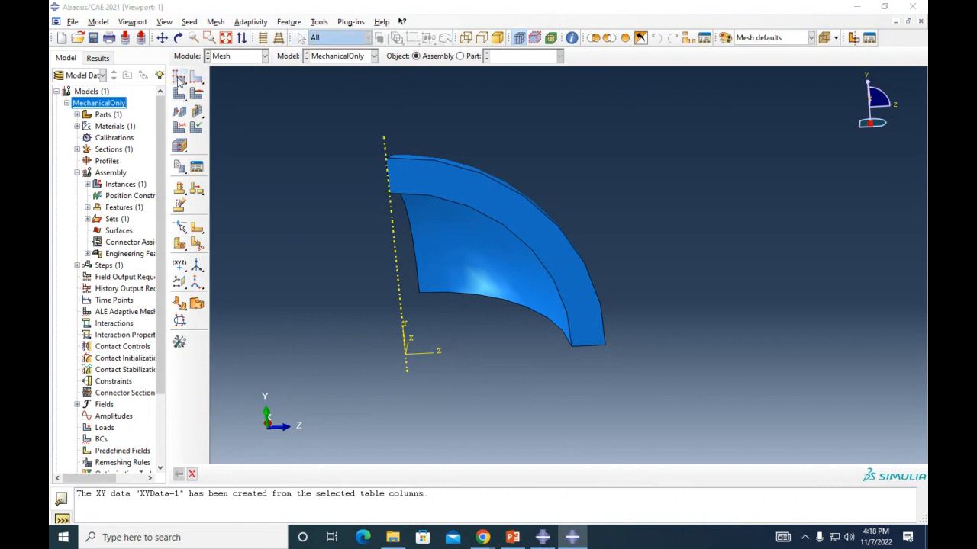
click(487, 292)
click(460, 56)
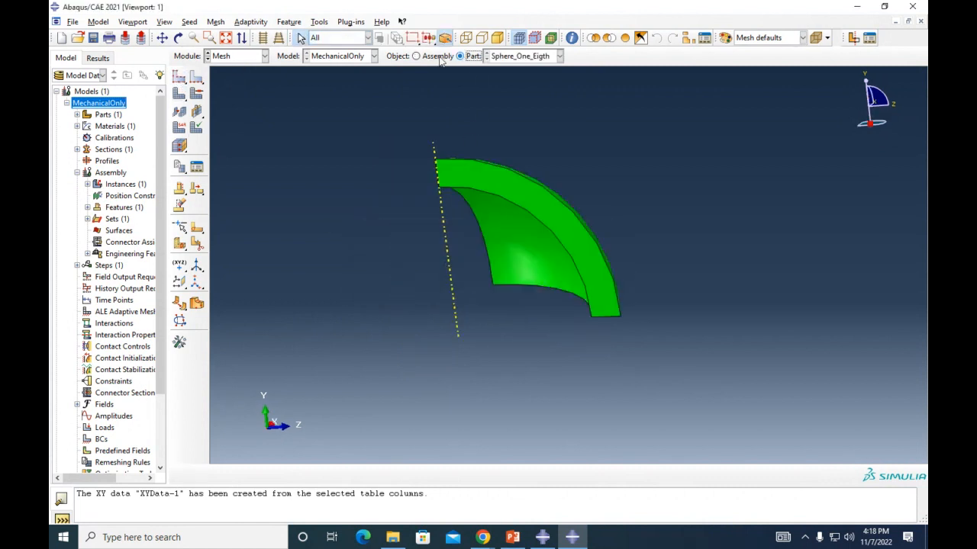
click(179, 77)
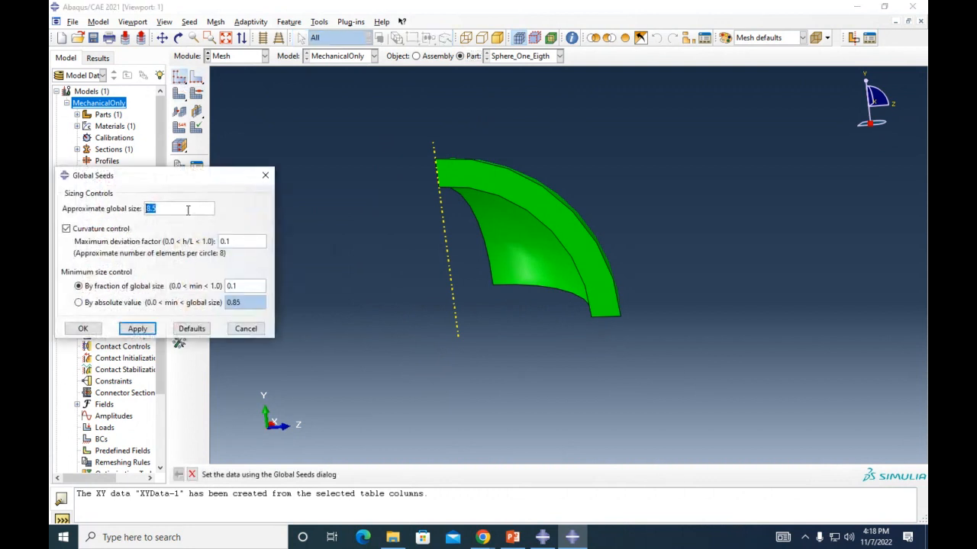
click(137, 329)
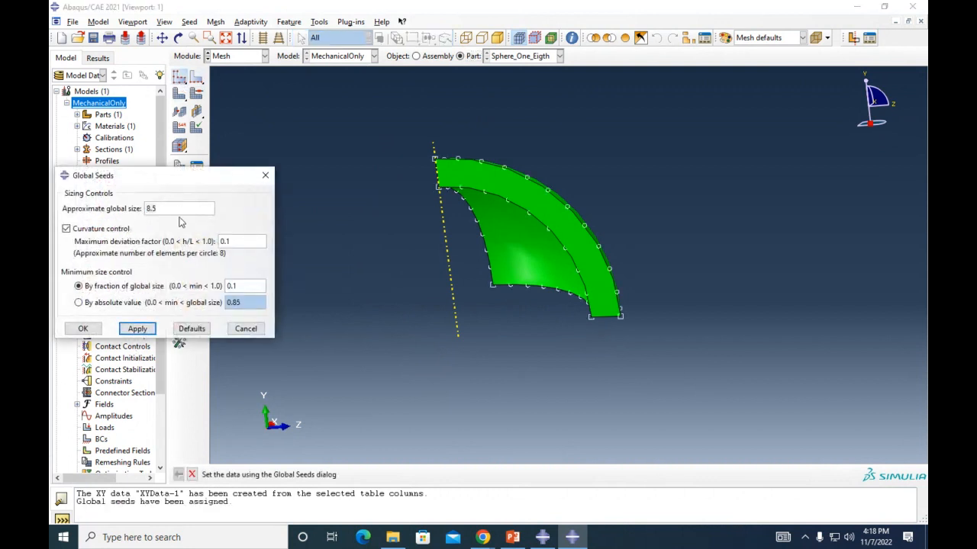
text(2)
click(136, 329)
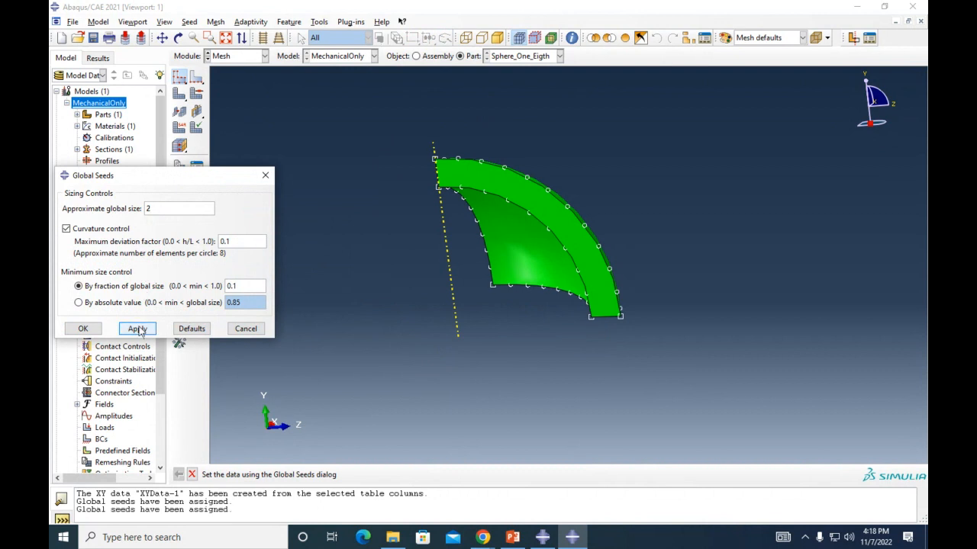
click(83, 329)
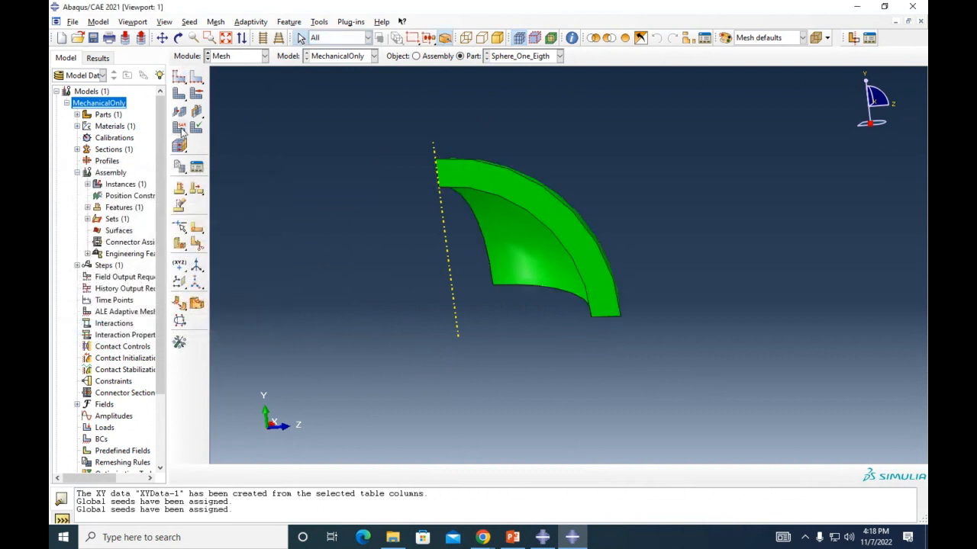
Step: Assign the standard linear 3D Stress element type C3D8R to the whole one-eighth sphere and generate its mesh
click(180, 128)
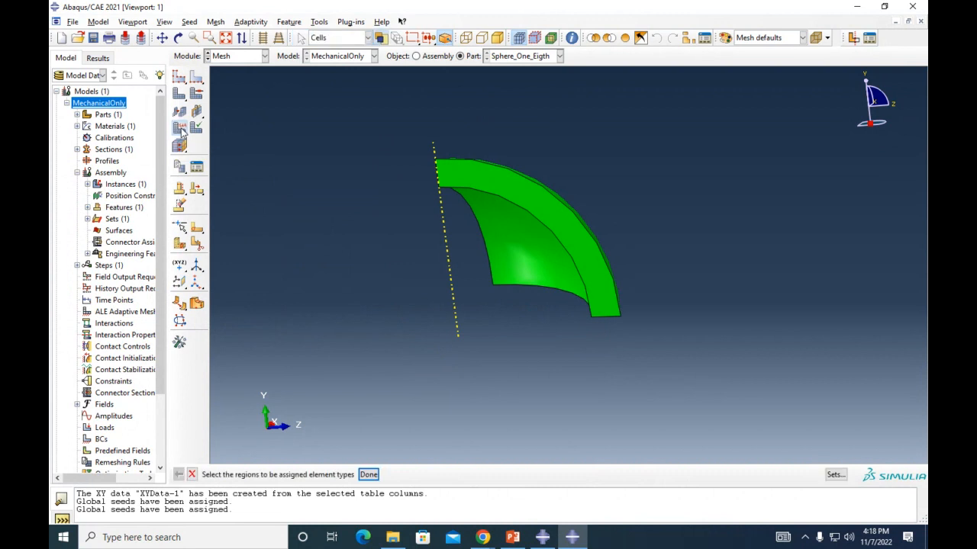
drag(356, 119, 722, 377)
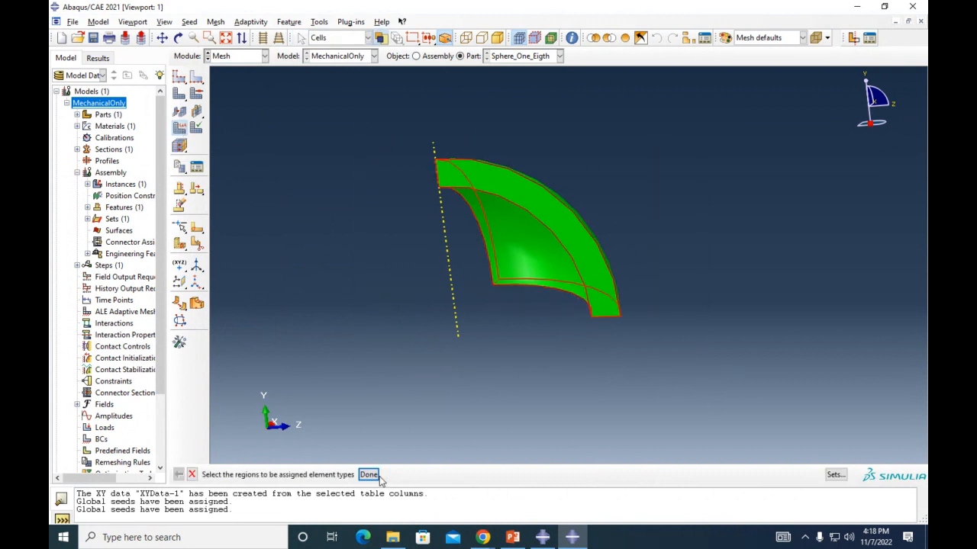
click(369, 474)
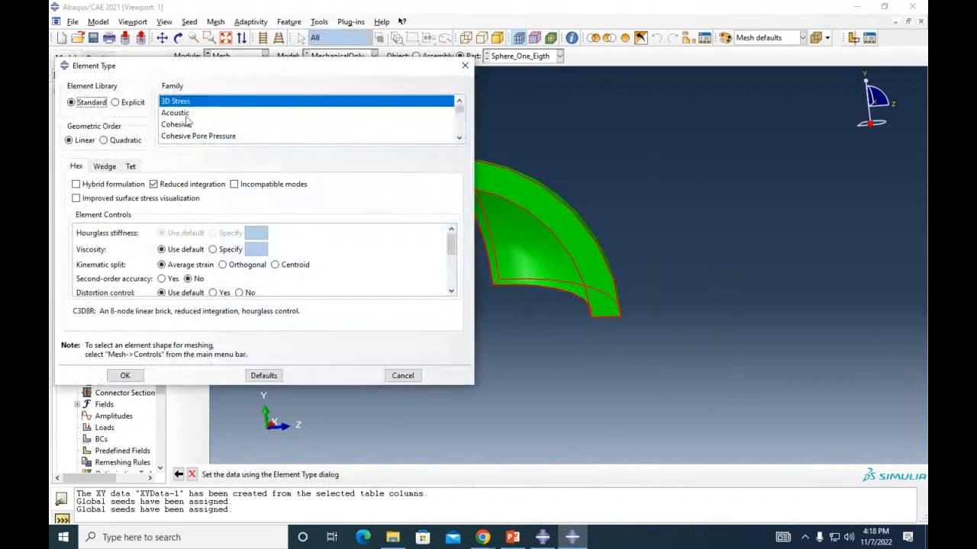
click(125, 375)
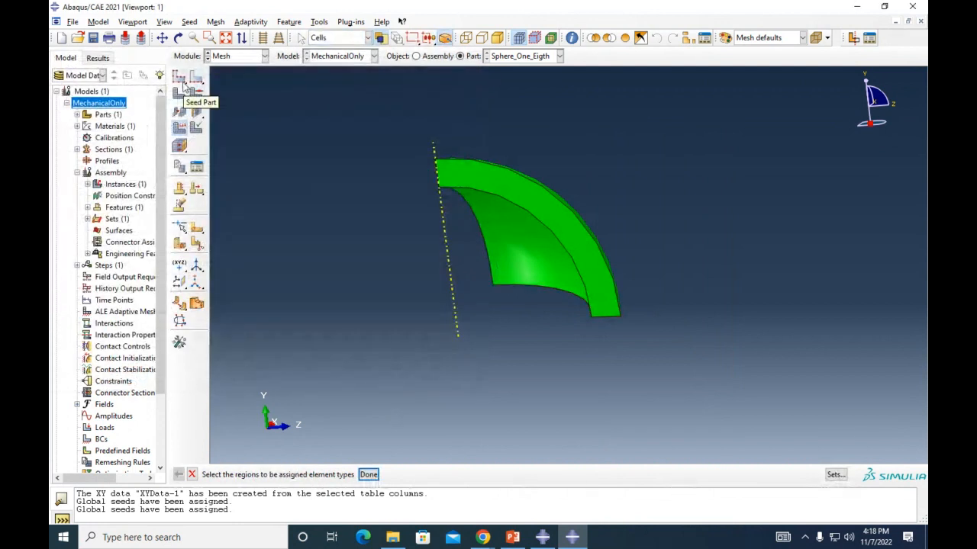
click(179, 145)
click(290, 474)
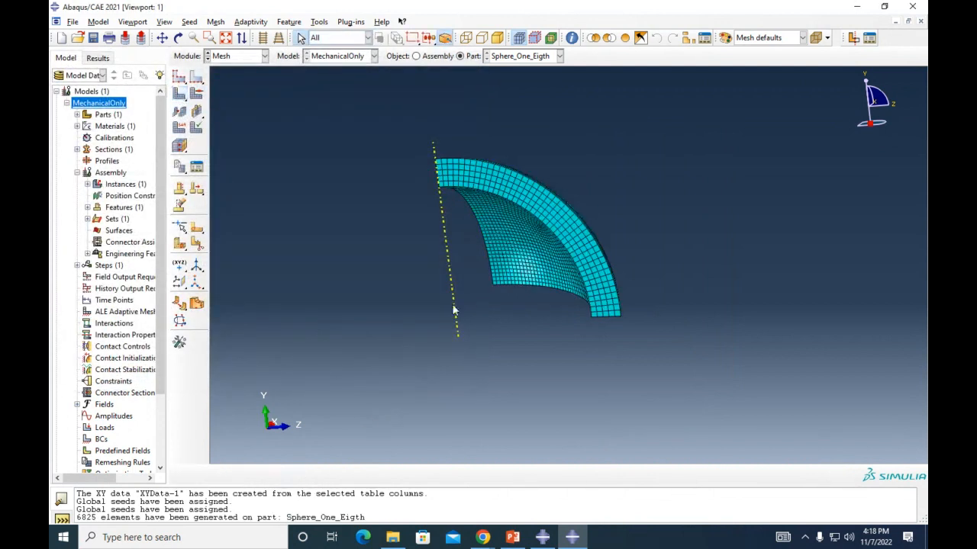
Step: Examine the meshed part from several sides, including its inner and outer surfaces and its flat cut faces
ctrl+alt+drag(453, 310, 692, 257)
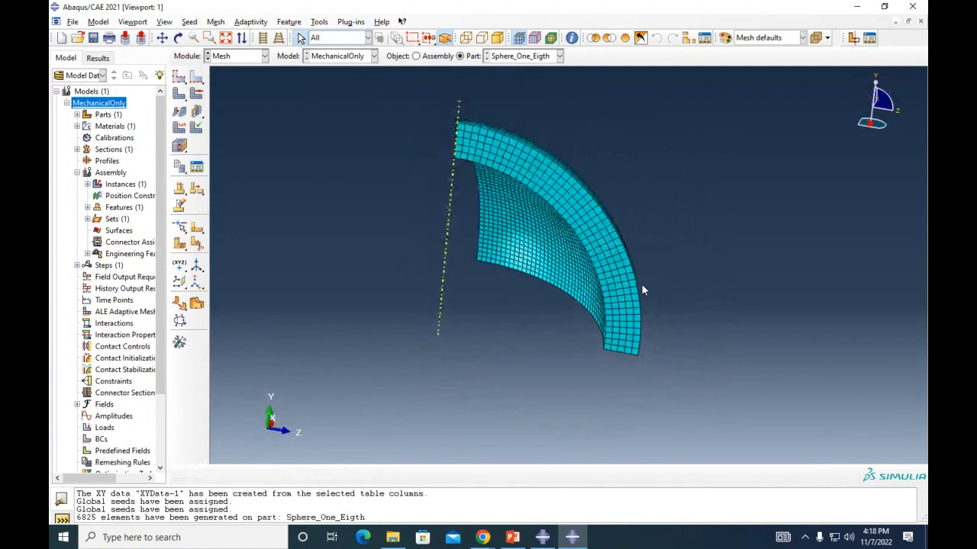
ctrl+alt+drag(653, 281, 681, 293)
ctrl+alt+drag(614, 264, 600, 290)
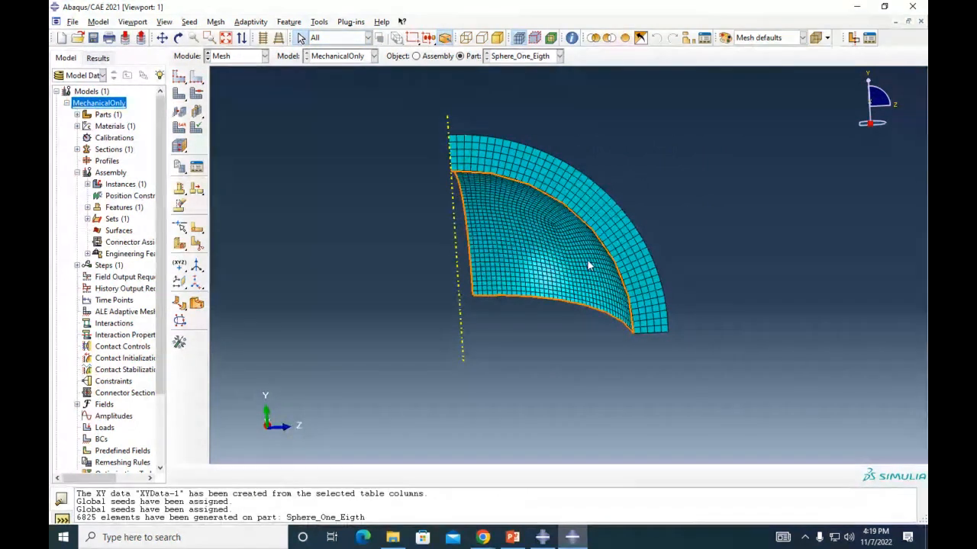
ctrl+alt+drag(626, 251, 572, 339)
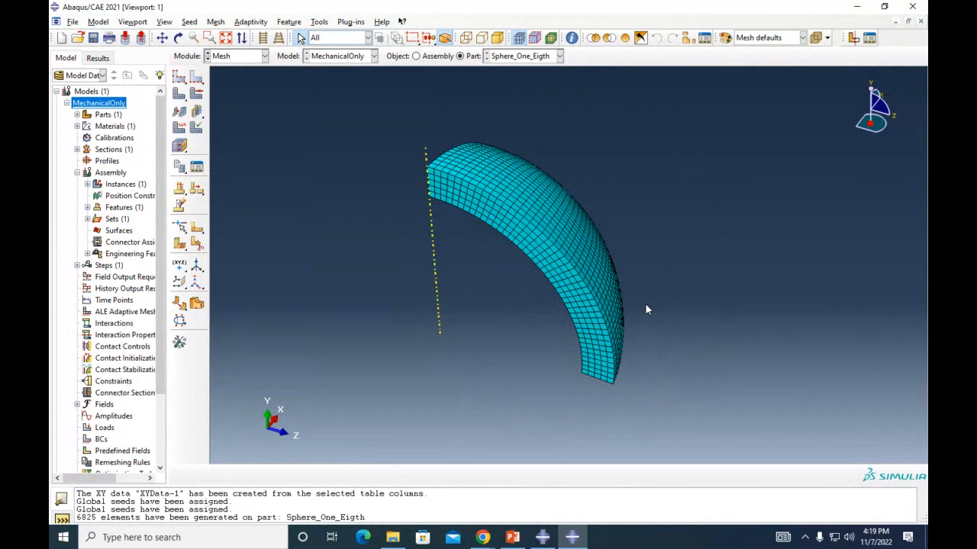
mouse_move(645, 309)
ctrl+alt+mouse_down()
mouse_move(626, 338)
mouse_move(669, 327)
mouse_move(590, 298)
ctrl+alt+mouse_up()
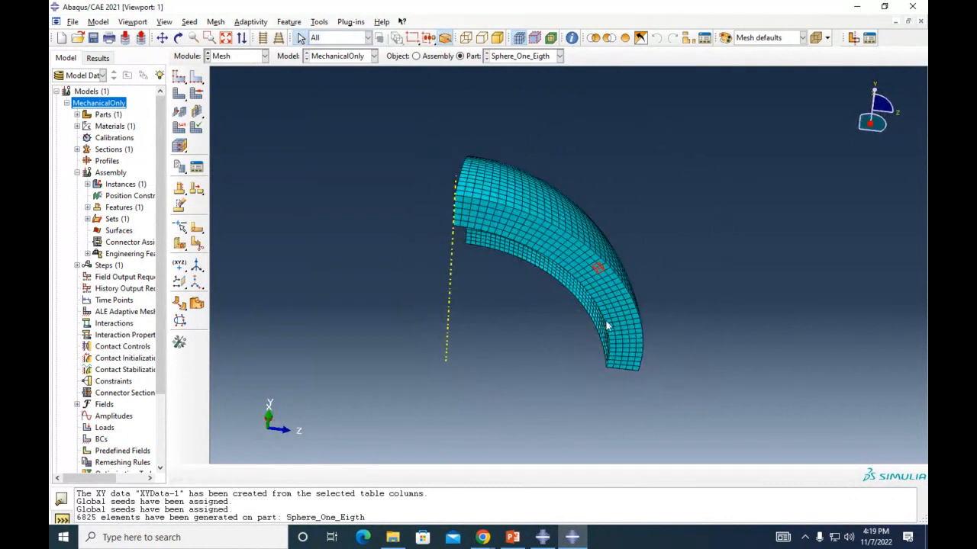
ctrl+alt+drag(607, 327, 519, 222)
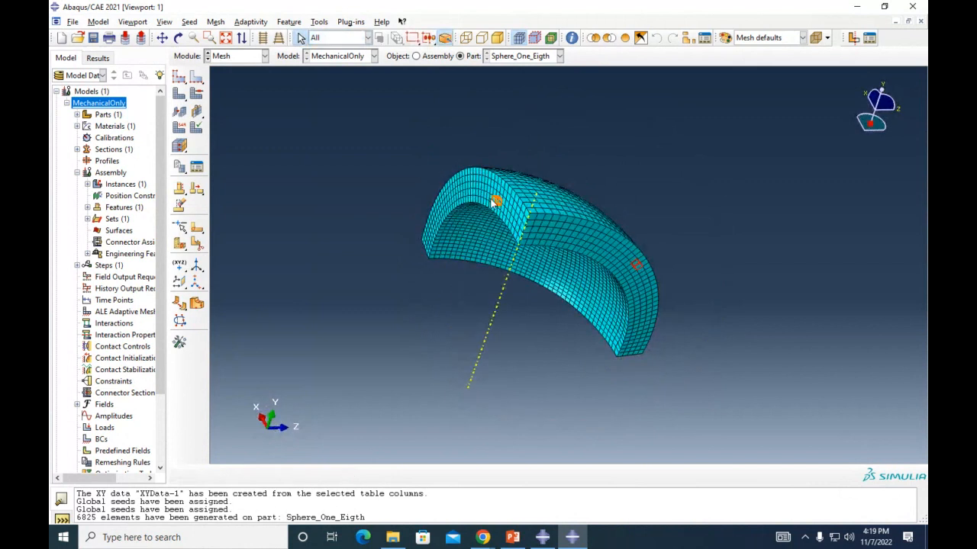
ctrl+alt+drag(558, 385, 615, 336)
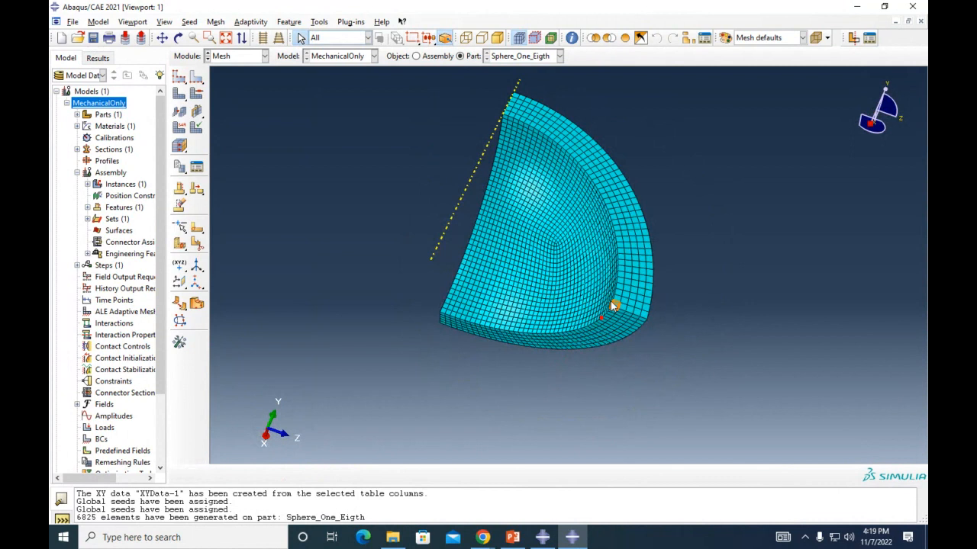
ctrl+alt+drag(610, 284, 570, 297)
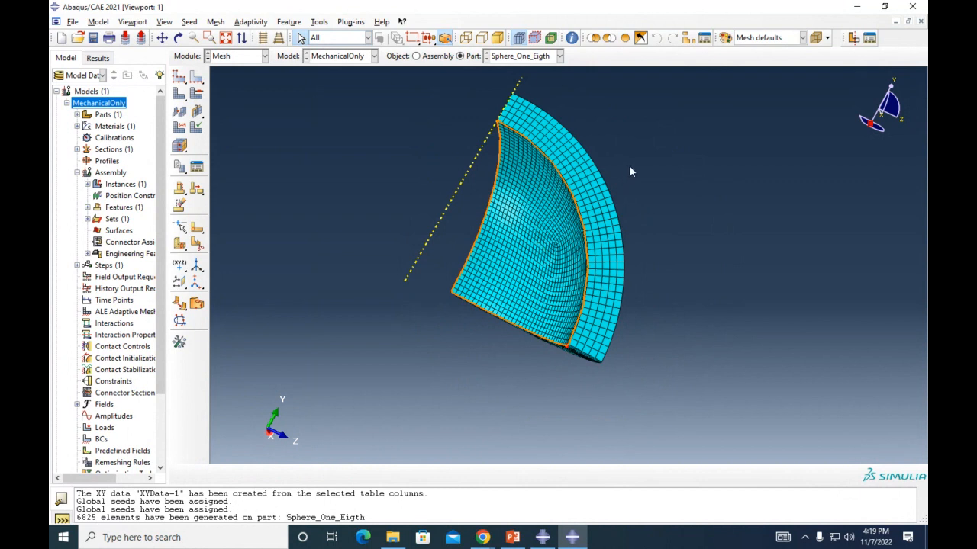
click(603, 216)
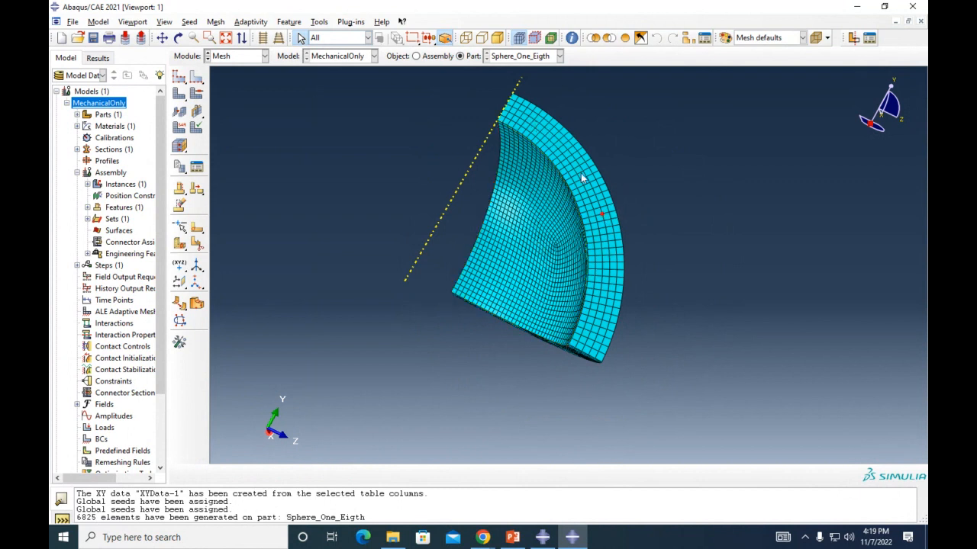
ctrl+alt+drag(600, 285, 772, 310)
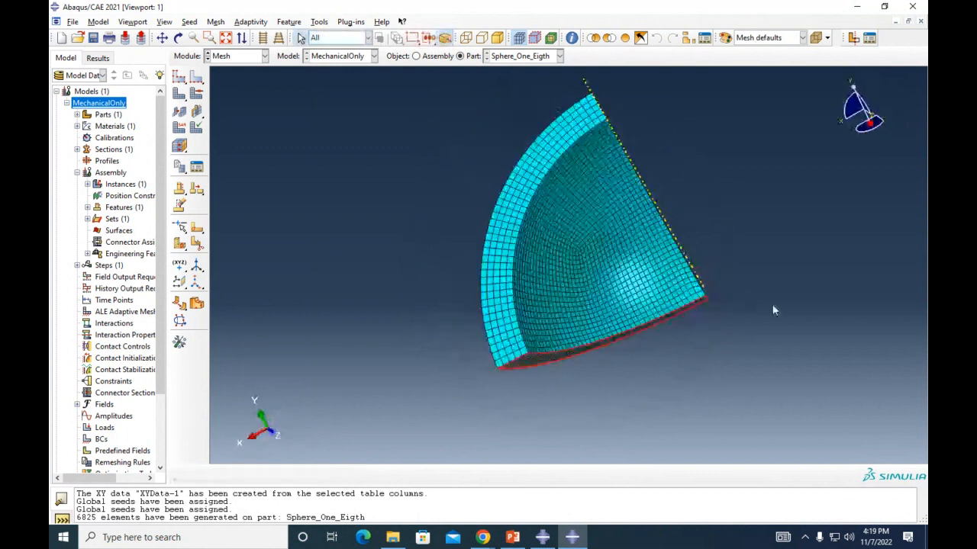
click(510, 202)
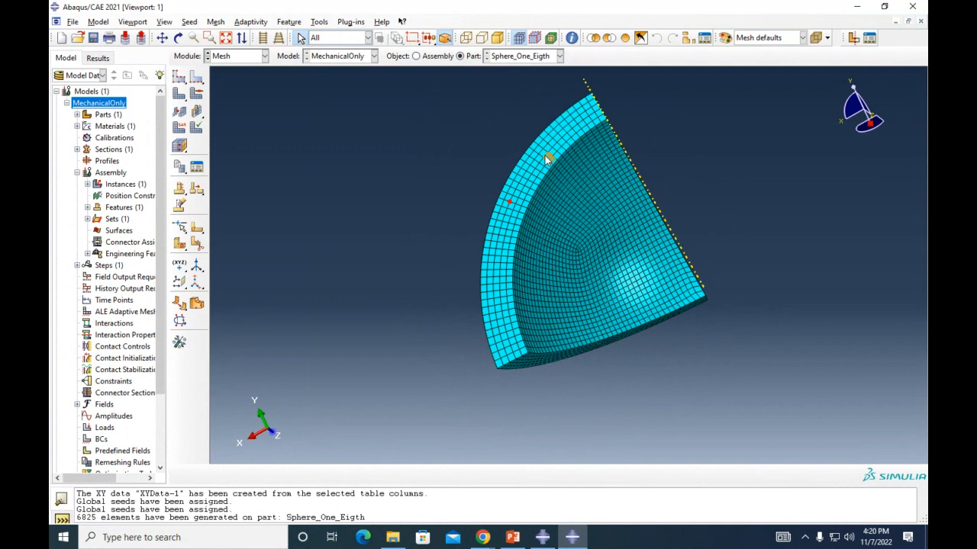
ctrl+alt+drag(584, 257, 642, 319)
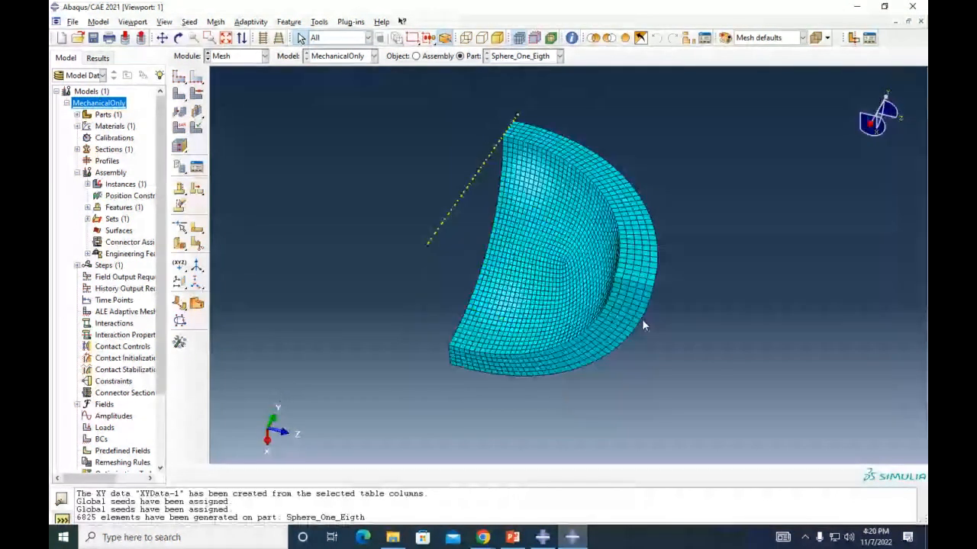
Step: Create a Displacement/Rotation boundary condition named BottomRoller in the Initial step on the sphere's flat bottom face
scroll(100, 405, down, 1)
double_click(101, 404)
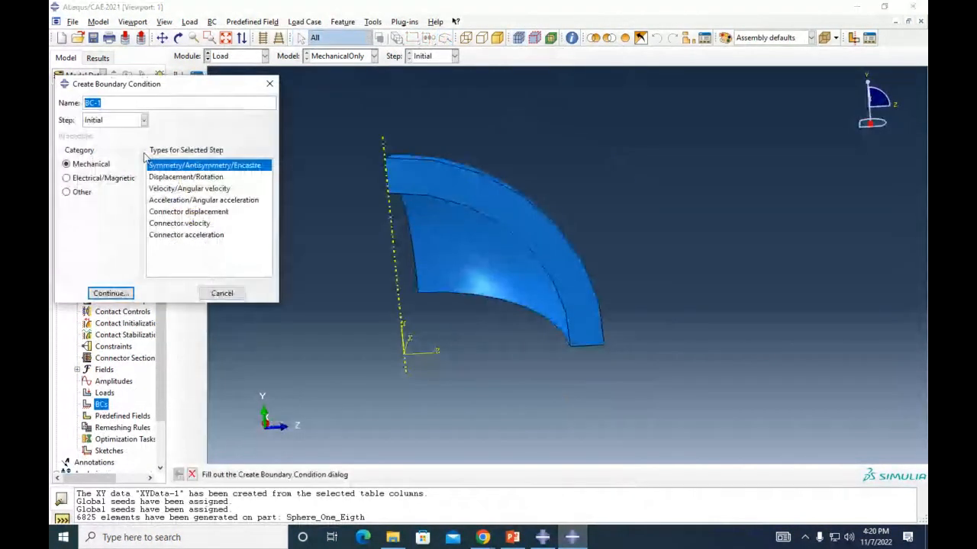
text(BottomRoller)
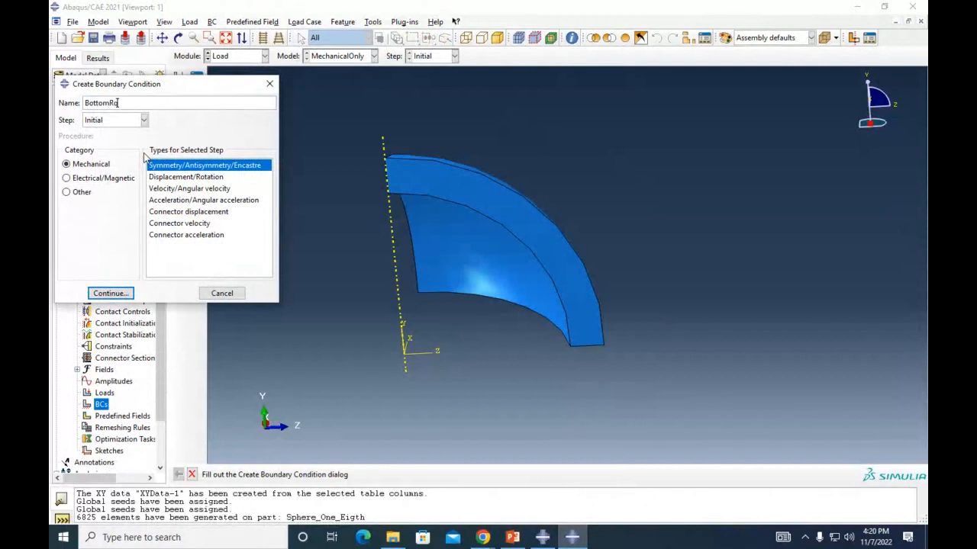
click(195, 178)
click(111, 293)
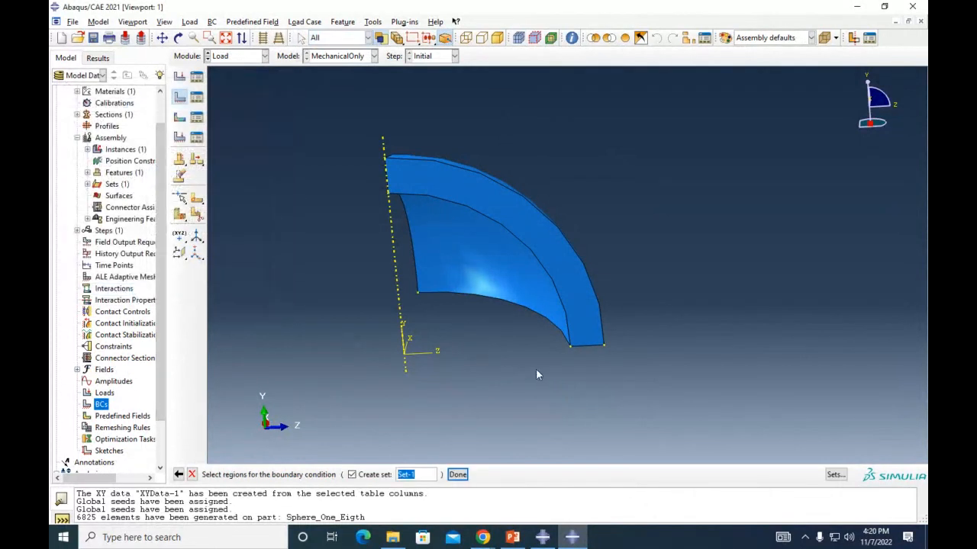
ctrl+alt+drag(536, 369, 516, 255)
click(572, 298)
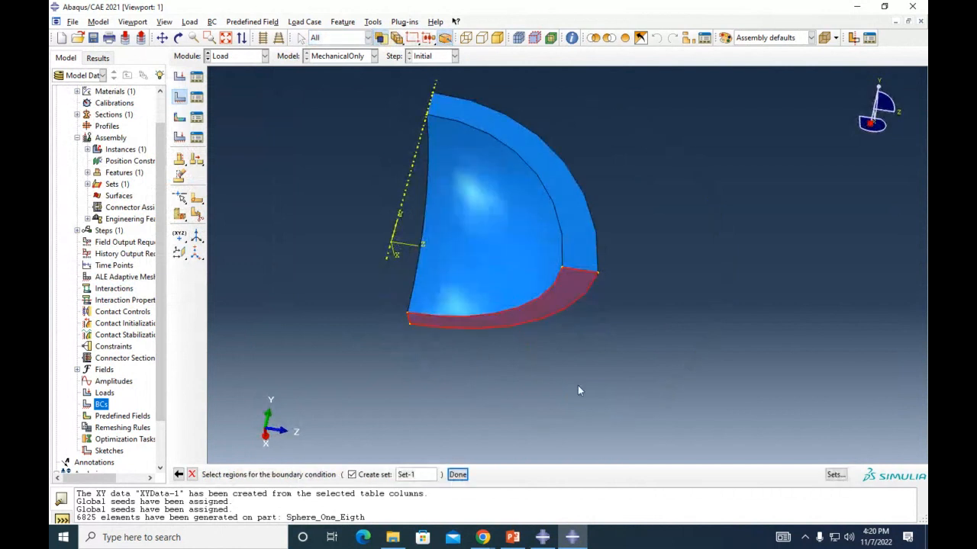
click(457, 474)
Step: Constrain only U2 in the BottomRoller boundary condition, using the global coordinate system
ctrl+alt+drag(515, 227, 503, 305)
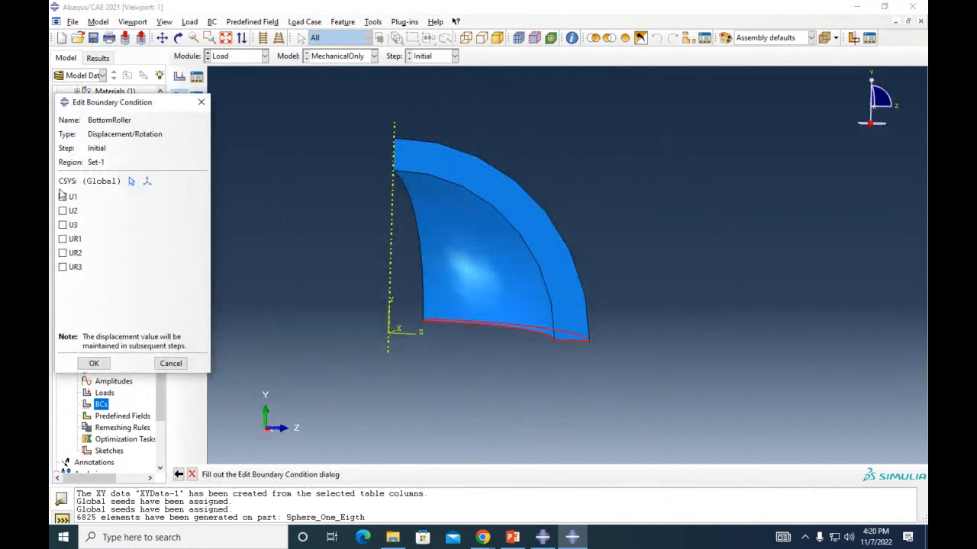
drag(118, 101, 166, 107)
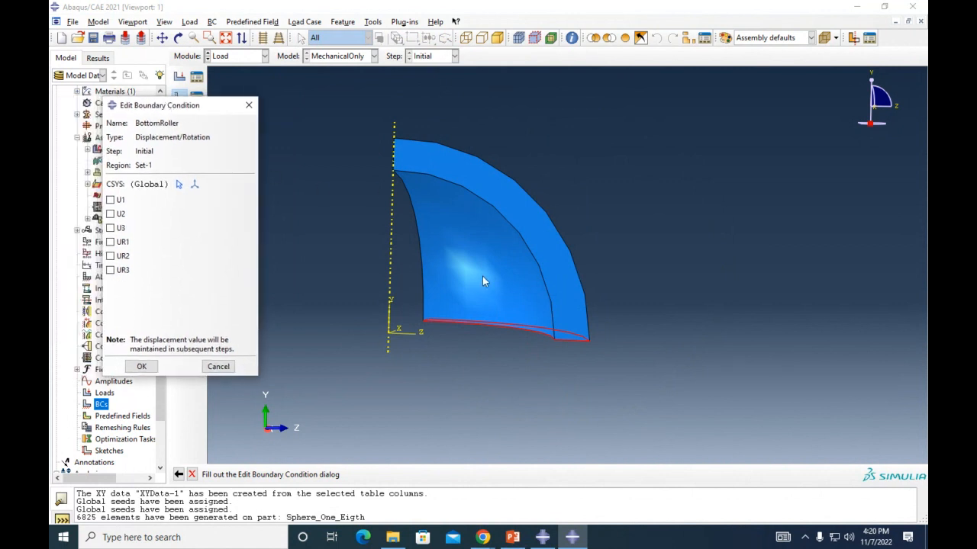
click(119, 215)
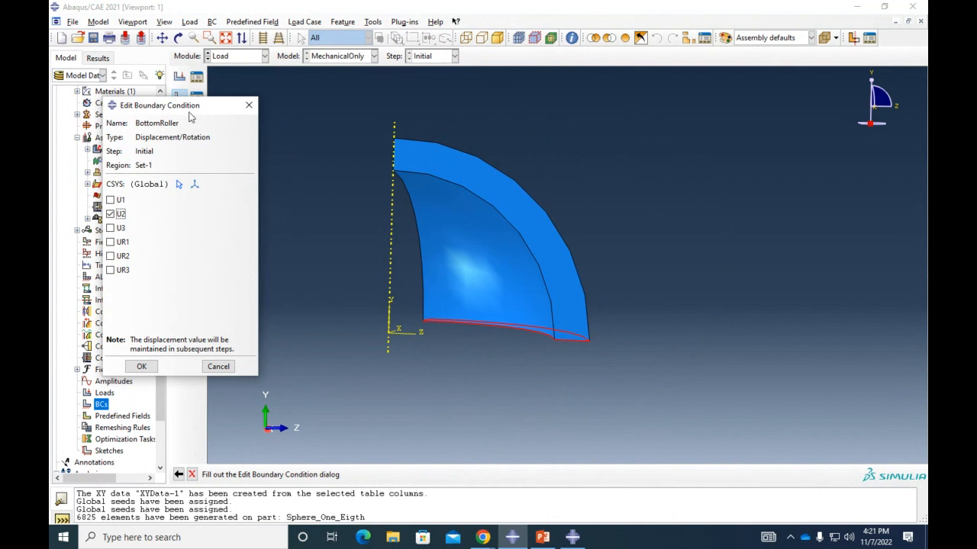
drag(189, 106, 231, 104)
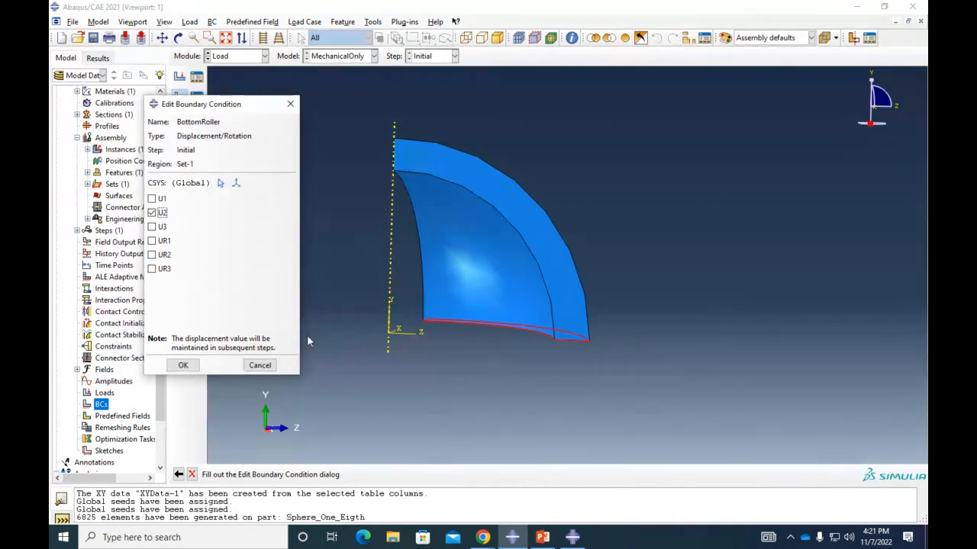
click(196, 367)
Step: Create a Displacement/Rotation boundary condition named Symm_Edge1 in the Initial step on the vertical cut face in the Y-Z plane
ctrl+alt+drag(567, 299, 580, 322)
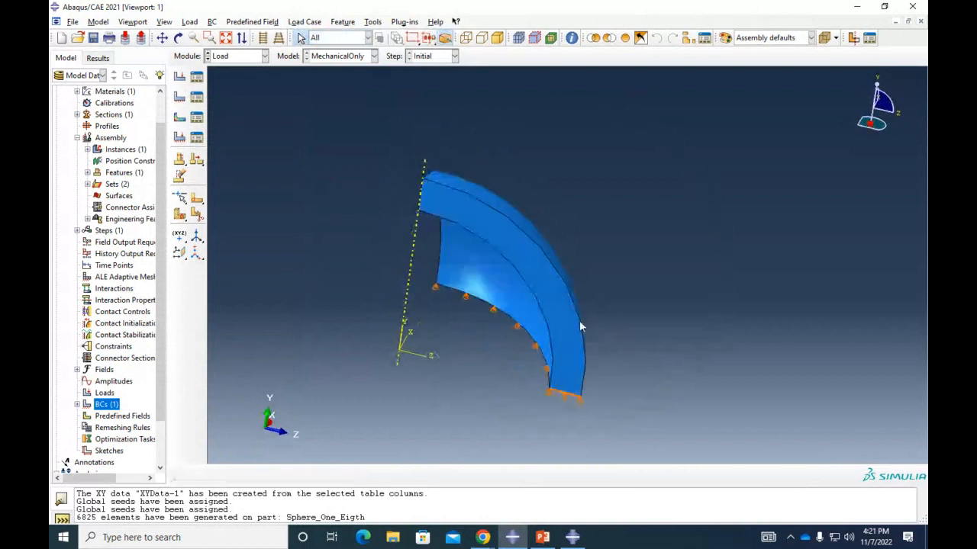
ctrl+alt+middle_drag(579, 321, 573, 261)
double_click(109, 405)
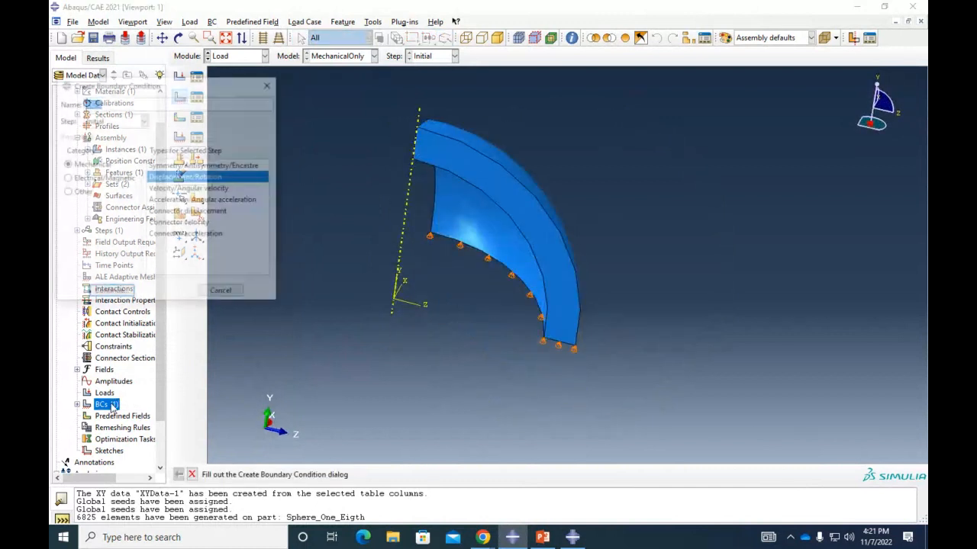
text(Symme)
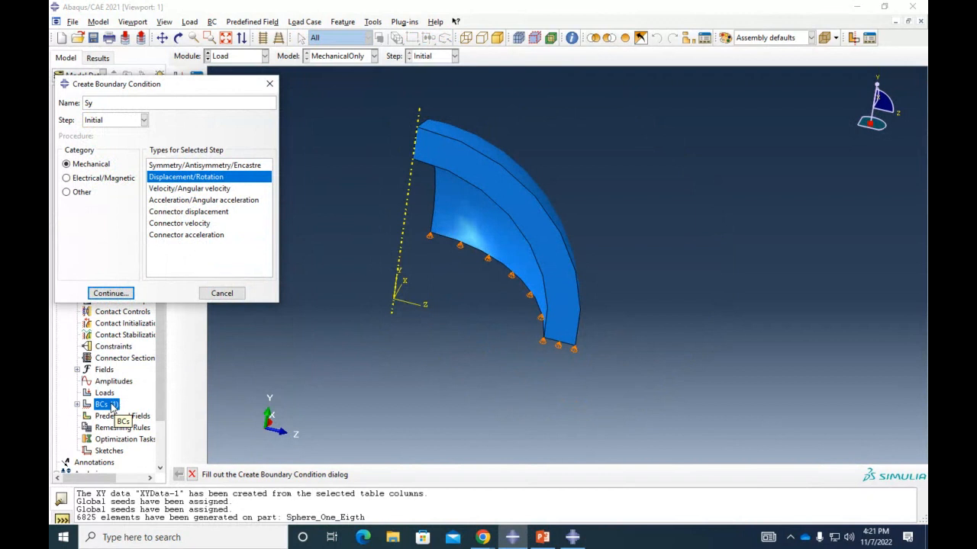
key(BackSpace)
key(BackSpace)
text(m_Edge1)
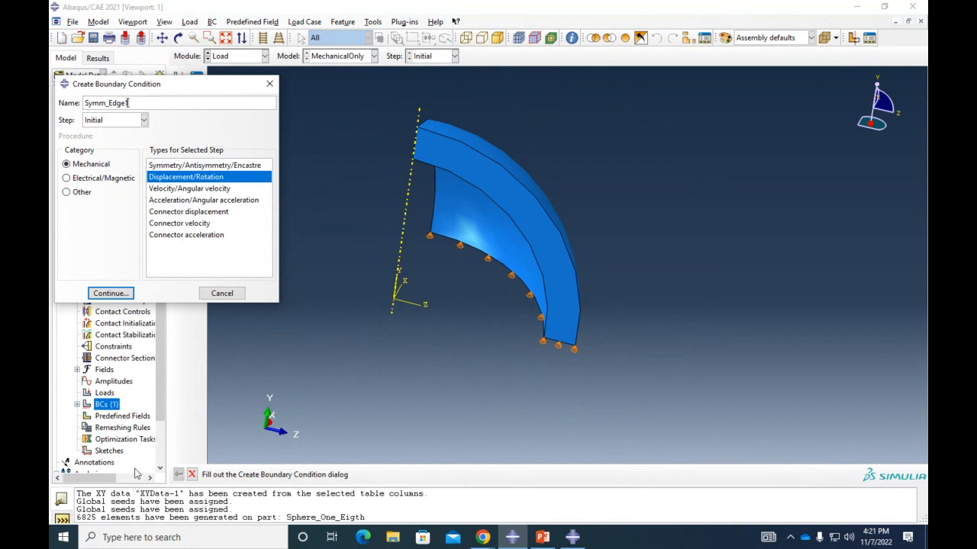
click(105, 300)
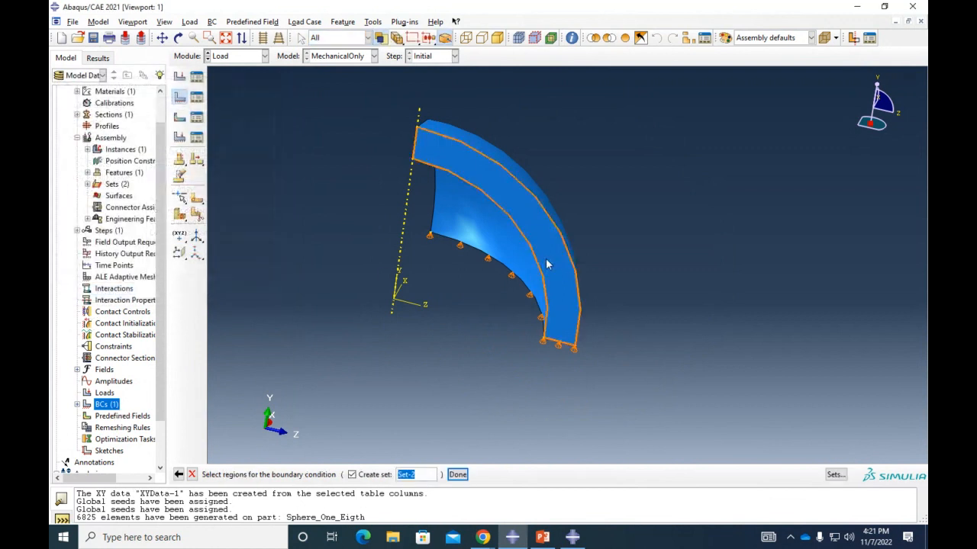
click(546, 264)
click(457, 474)
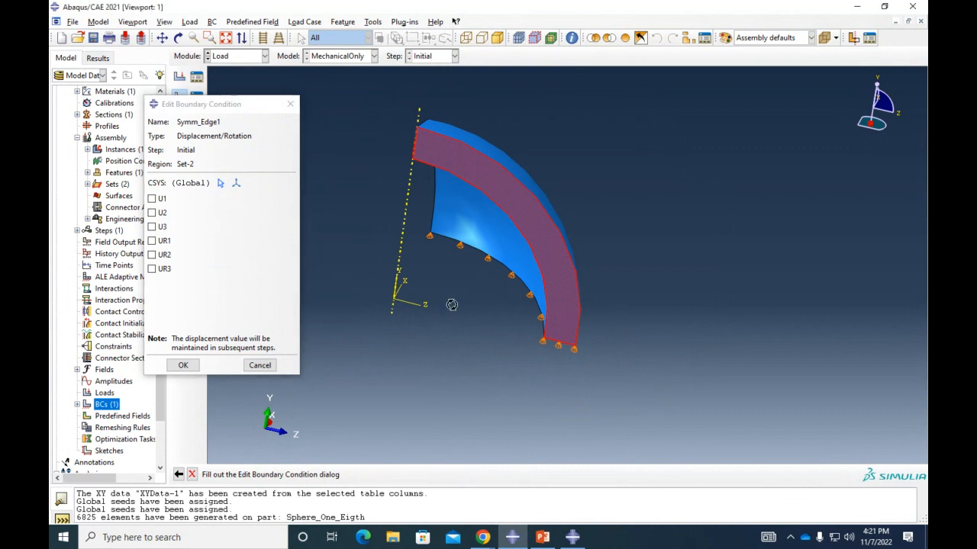
Step: Check the selected face's orientation against the global axes and constrain only U1 in the Symm_Edge1 boundary condition
mouse_move(499, 246)
ctrl+alt+mouse_down()
mouse_move(588, 298)
mouse_move(647, 277)
mouse_move(582, 251)
mouse_move(603, 236)
ctrl+alt+mouse_up()
mouse_move(798, 158)
ctrl+alt+mouse_down()
mouse_move(858, 158)
mouse_move(842, 183)
ctrl+alt+mouse_up()
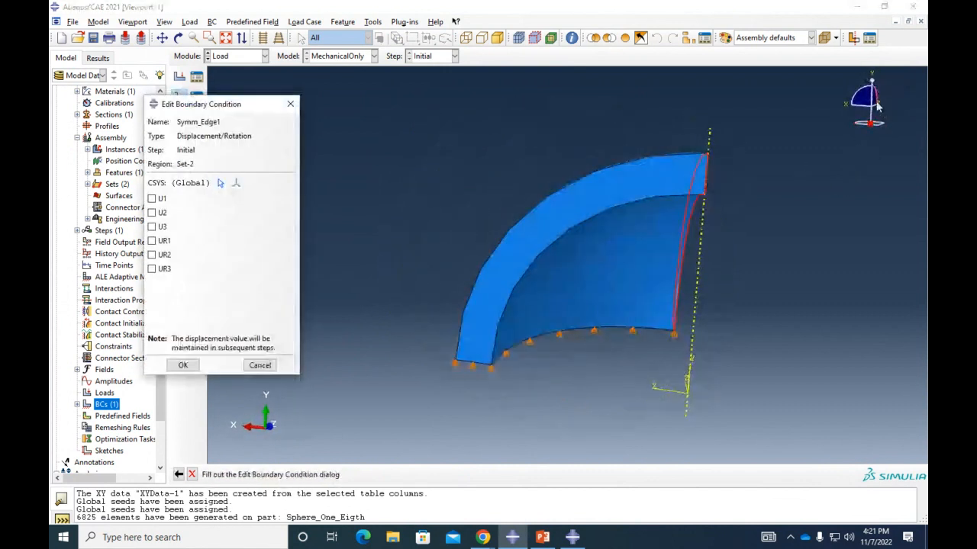
click(877, 102)
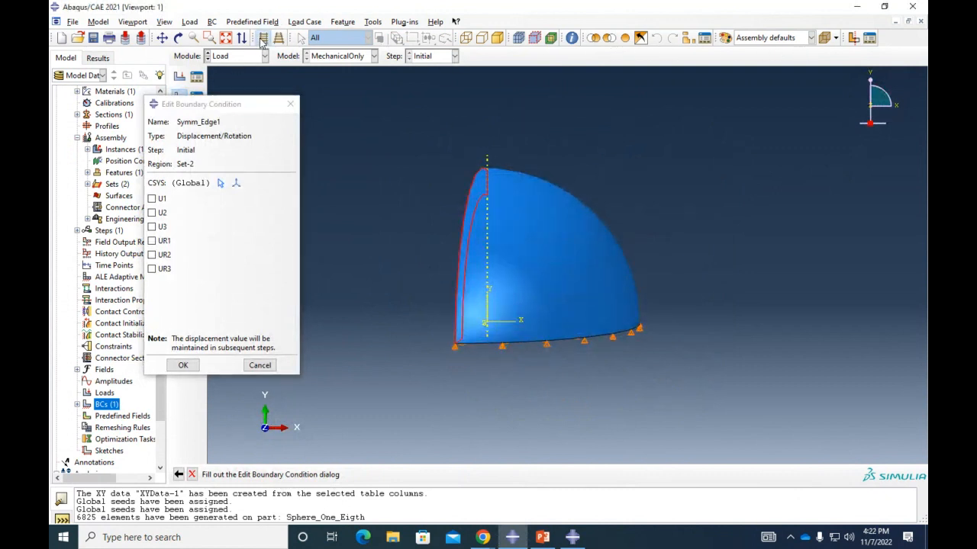
scroll(439, 313, up, 2)
scroll(476, 276, up, 2)
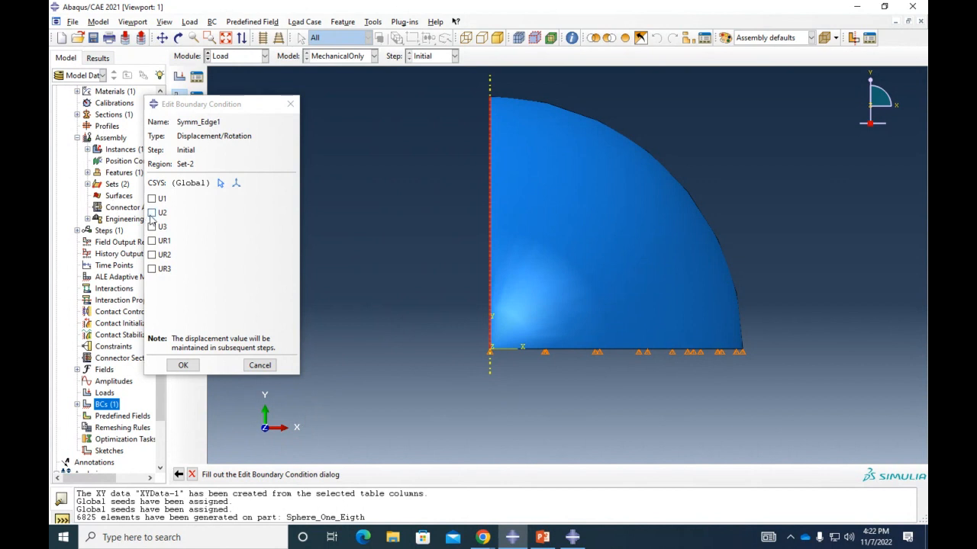
click(152, 198)
click(183, 365)
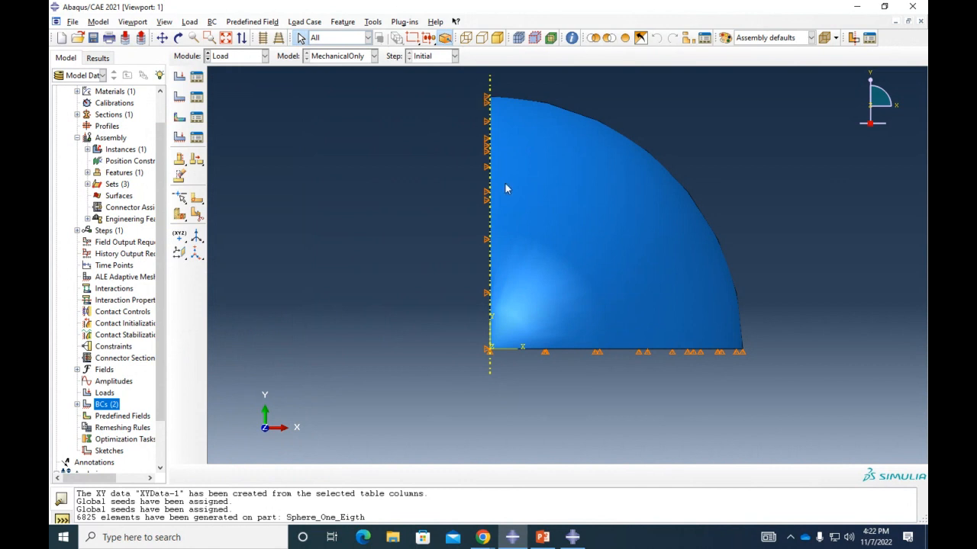
mouse_move(516, 220)
ctrl+alt+mouse_down()
mouse_move(583, 215)
mouse_move(519, 202)
mouse_move(595, 217)
mouse_move(534, 203)
ctrl+alt+mouse_up()
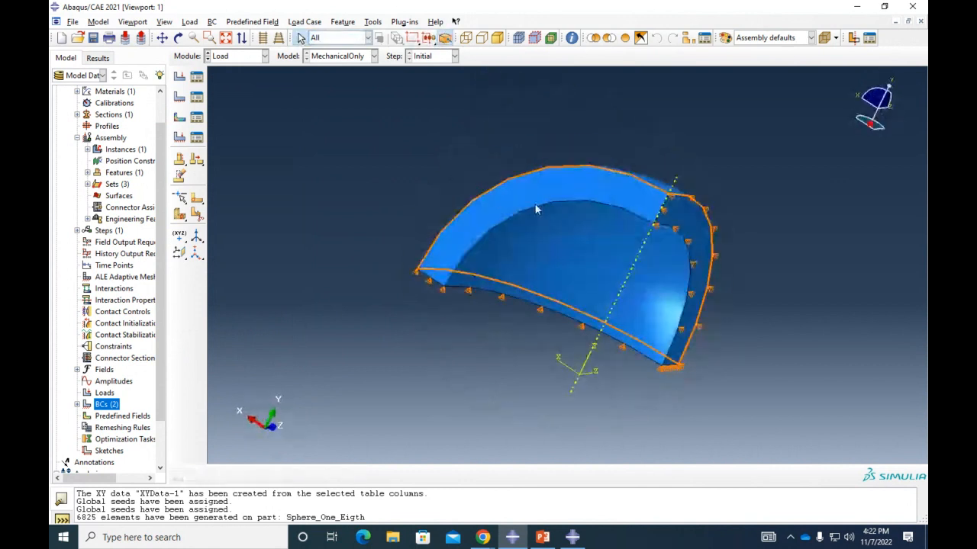
Step: Create a Displacement/Rotation boundary condition named Symm_Edge2 in the Initial step on the vertical X-Y cut face, constraining only U3
click(77, 404)
double_click(110, 405)
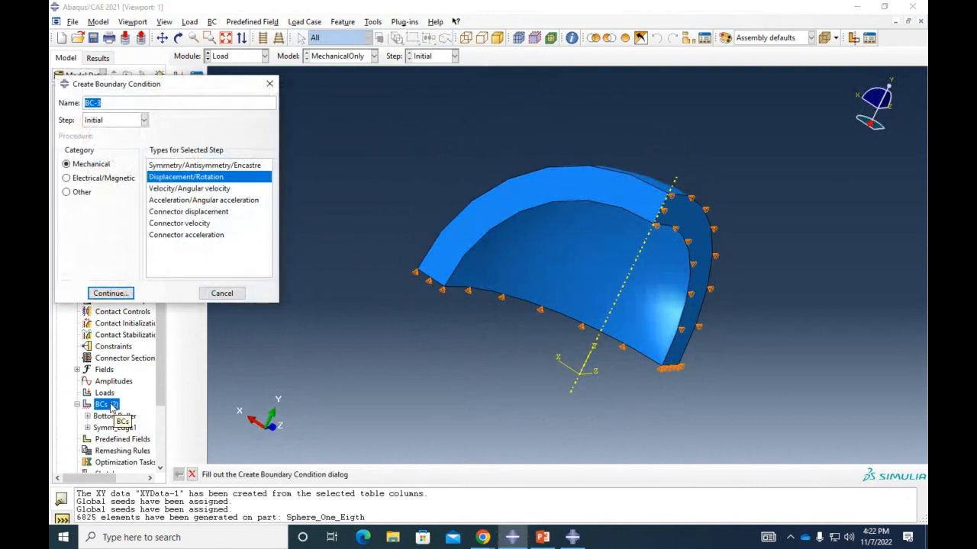
text(Symm)
key(BackSpace)
key(BackSpace)
key(BackSpace)
text(mm_Edge2)
click(110, 293)
click(463, 232)
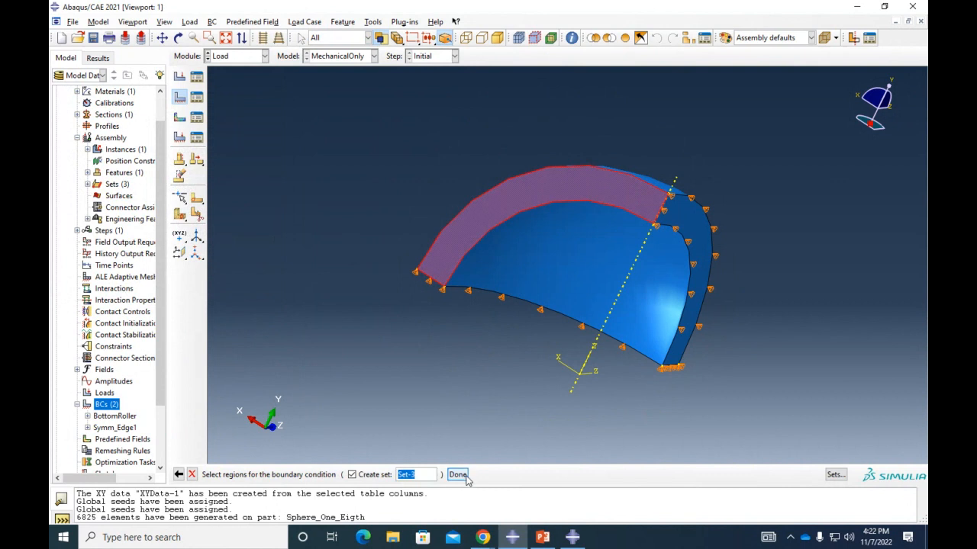
click(457, 475)
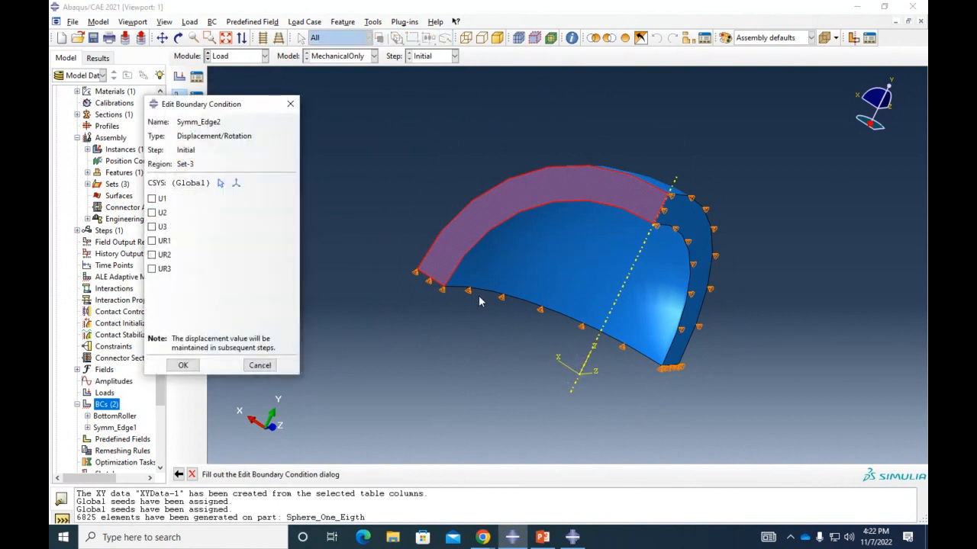
click(152, 227)
click(190, 367)
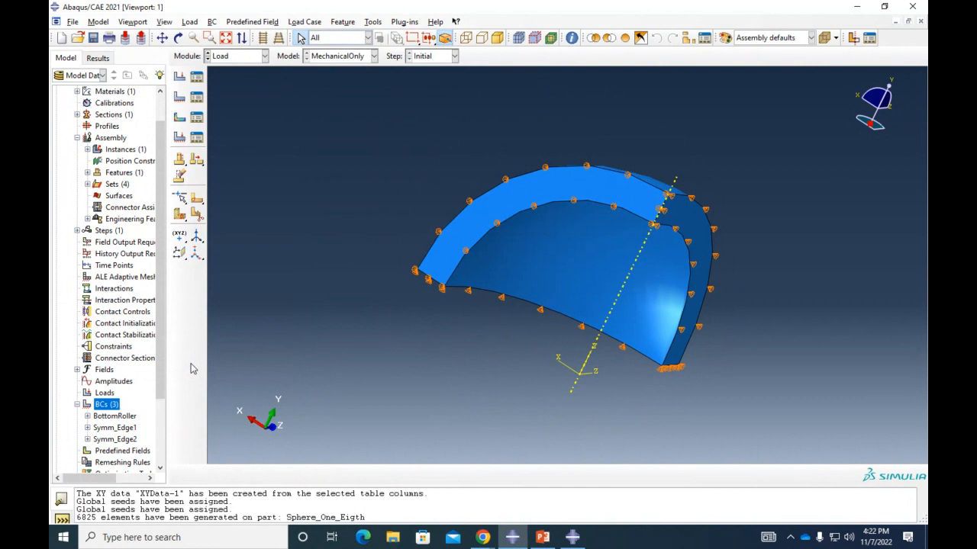
Step: Inspect the two vertical cut faces and the flat bottom face to review the applied boundary conditions
click(703, 229)
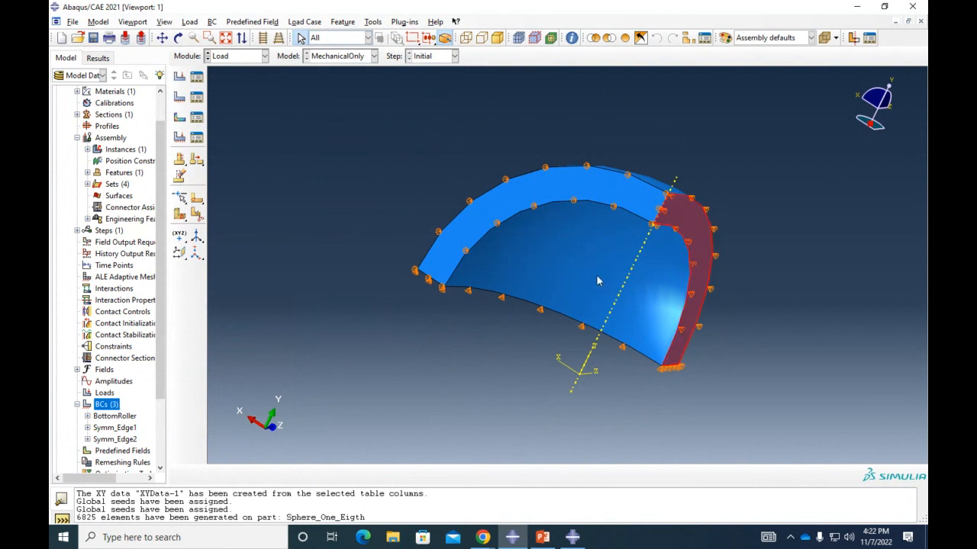
click(595, 195)
ctrl+alt+drag(600, 325, 610, 213)
click(640, 372)
ctrl+alt+drag(587, 317, 578, 354)
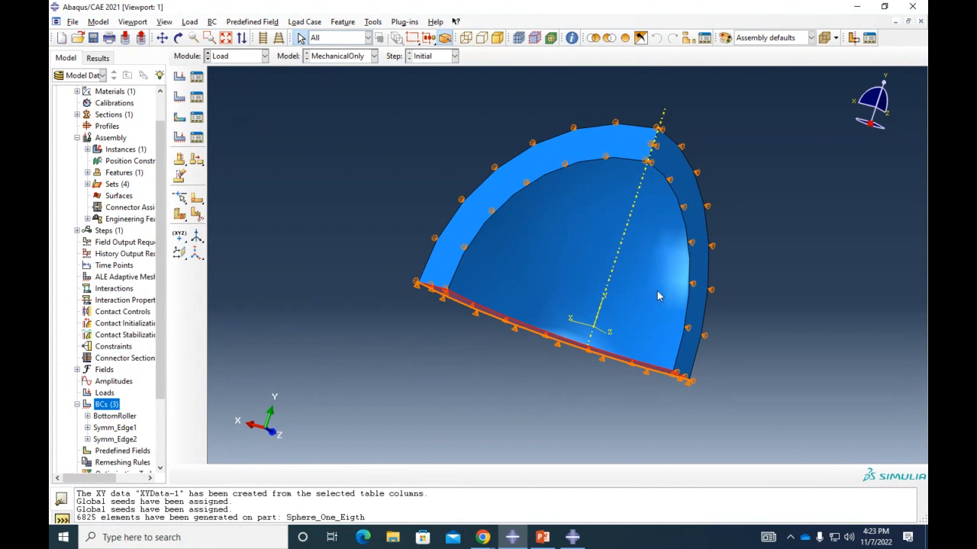
mouse_move(708, 274)
mouse_down()
mouse_move(513, 143)
mouse_move(454, 169)
mouse_up()
ctrl+alt+drag(537, 219, 655, 267)
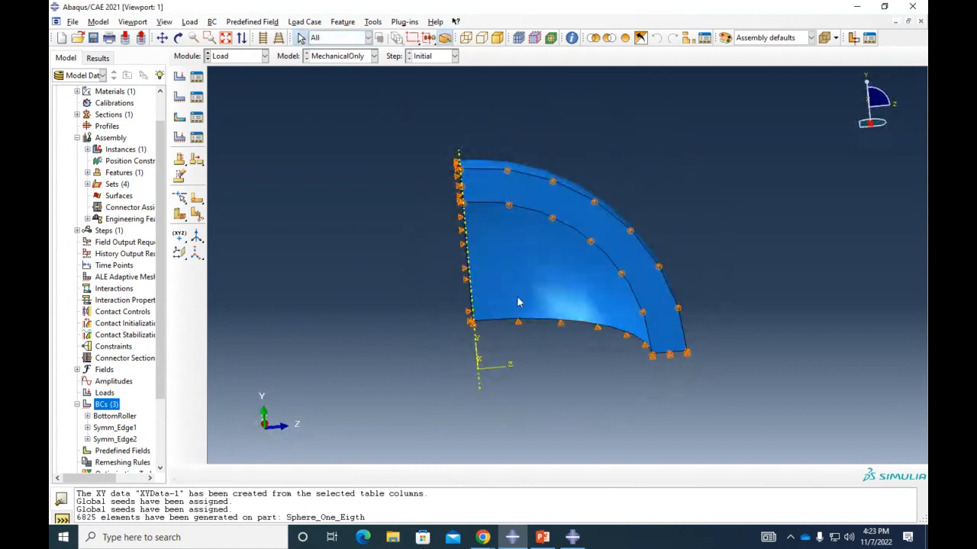
Step: Create a Static, General analysis step after the Initial step, keeping the default name and settings
double_click(105, 393)
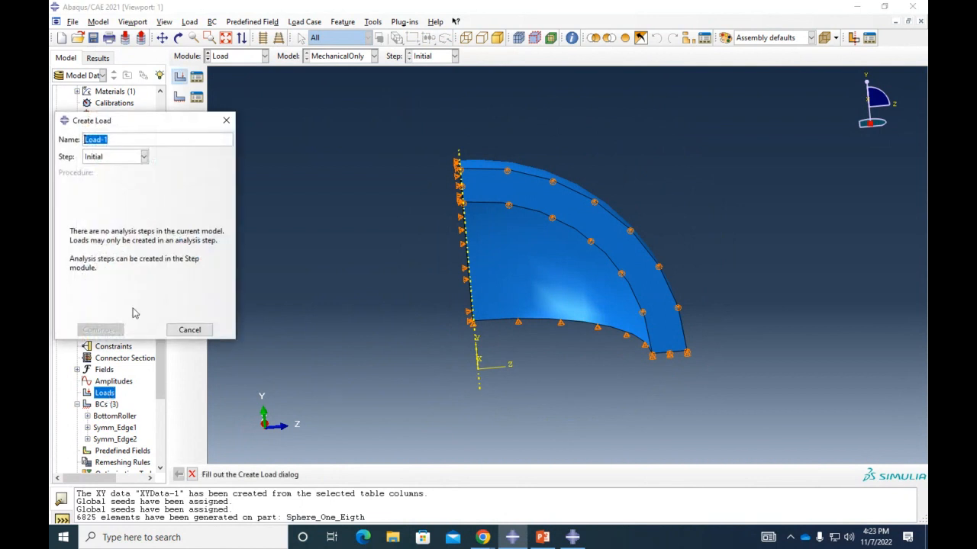
click(226, 121)
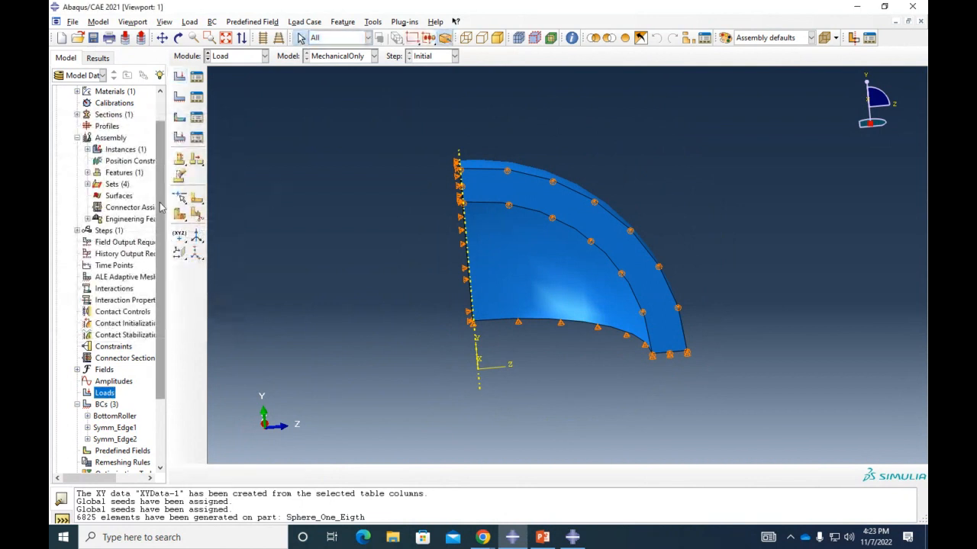
scroll(160, 156, up, 1)
double_click(107, 265)
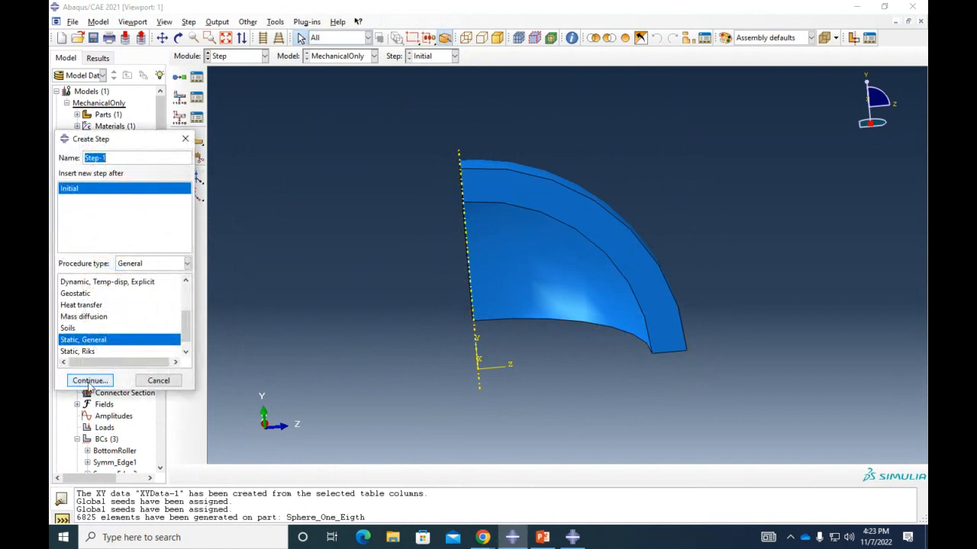
click(89, 381)
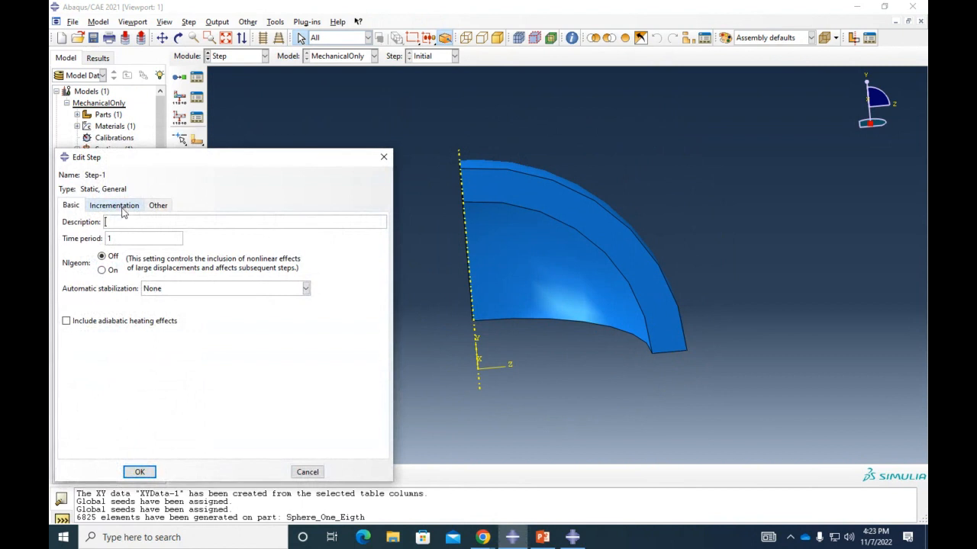
click(139, 473)
Step: Create a uniform Pressure load named InternalPressure in Step-1 on the sphere's inner surface with magnitude 250
scroll(160, 433, down, 3)
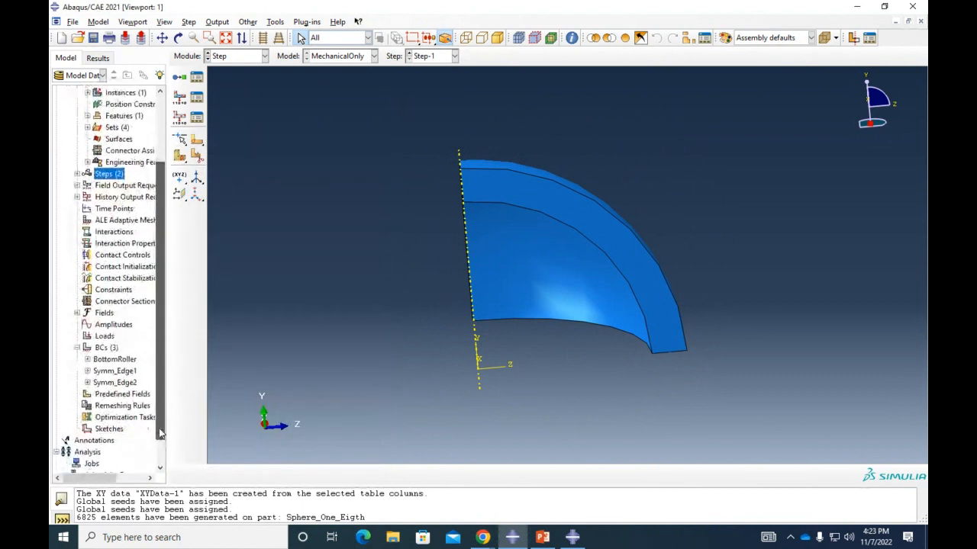
double_click(105, 334)
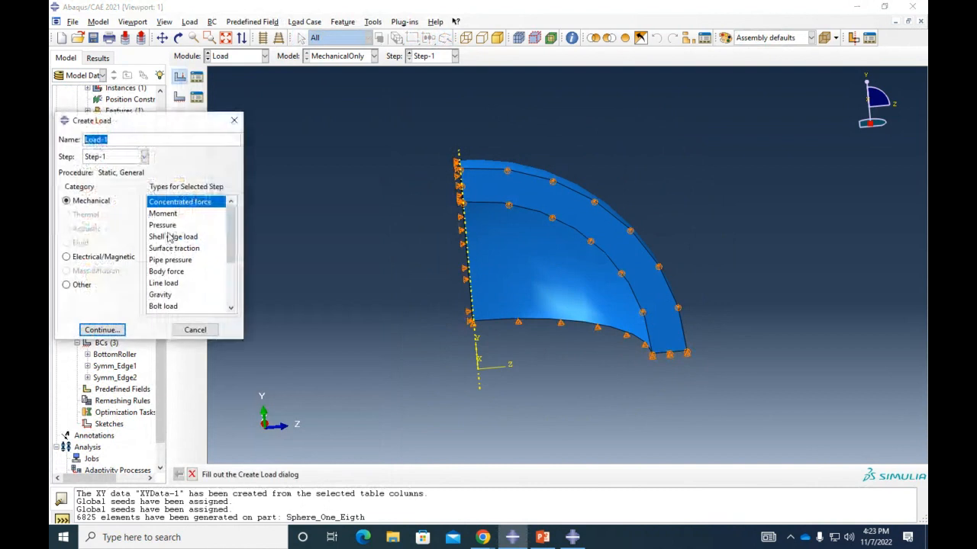
text(InternalPressure)
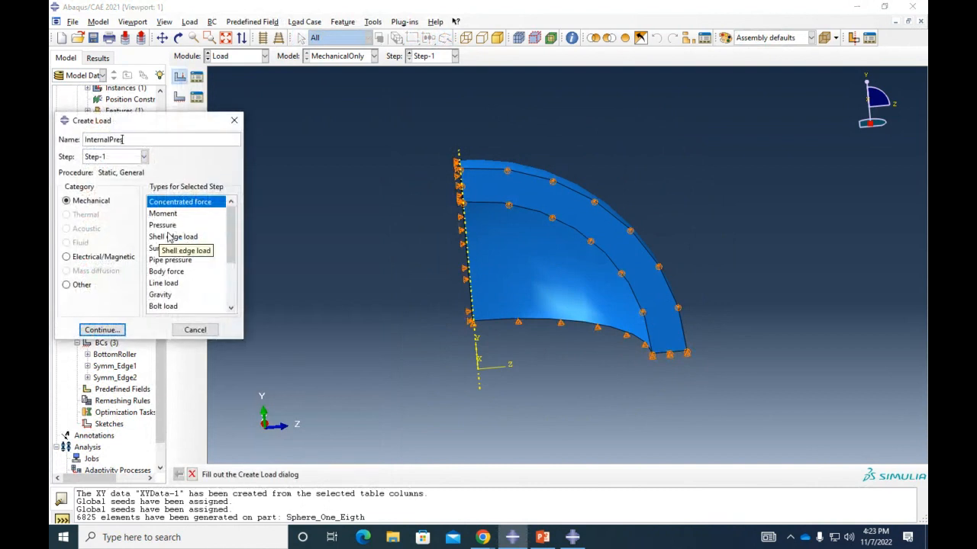
click(104, 332)
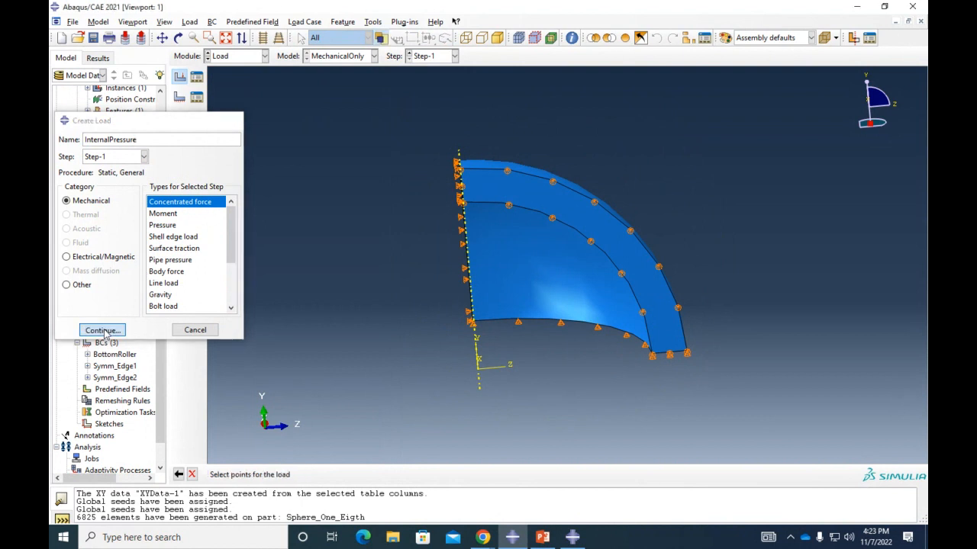
click(178, 475)
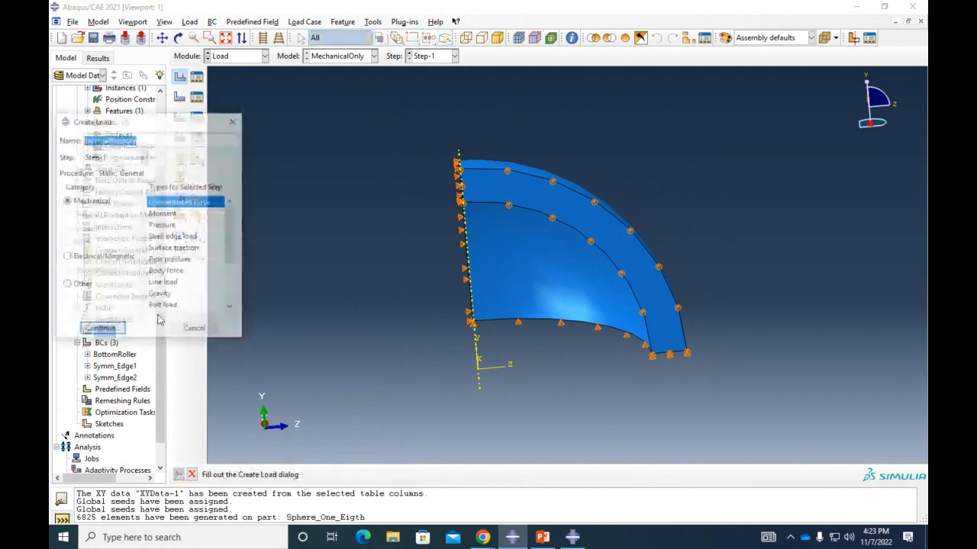
click(173, 226)
click(112, 331)
click(532, 290)
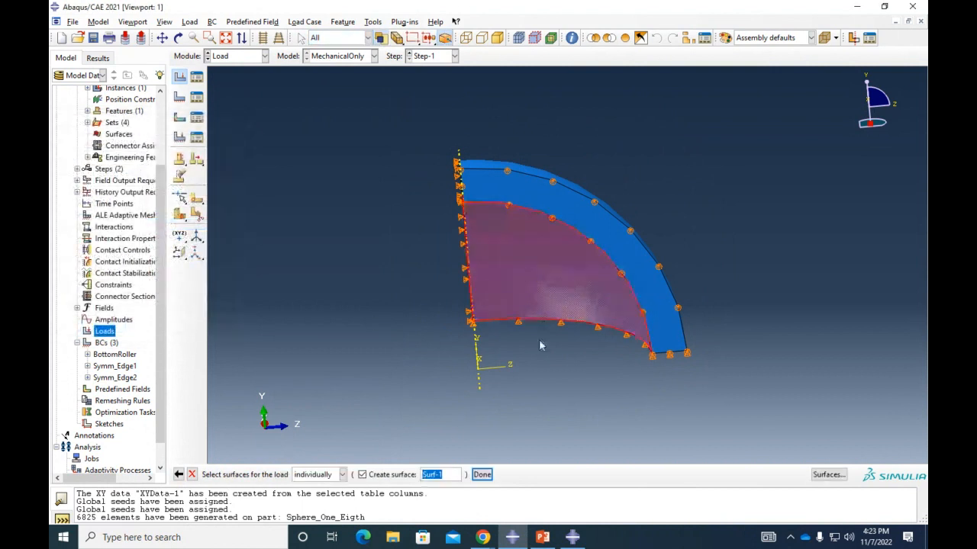
click(481, 475)
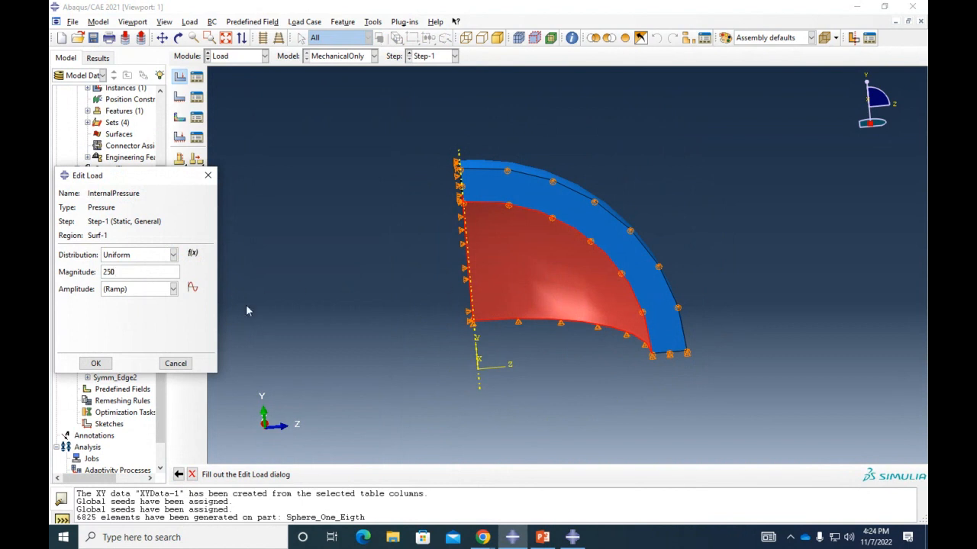
click(95, 363)
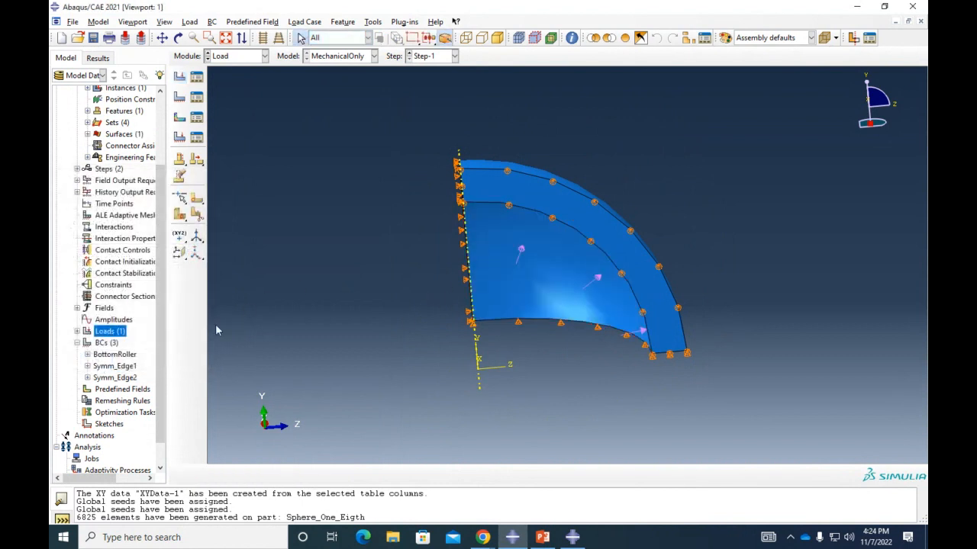
Step: Create a uniform Pressure load named OuterPressure in Step-1 on the sphere's outer surface, entering a magnitude of 50
double_click(115, 332)
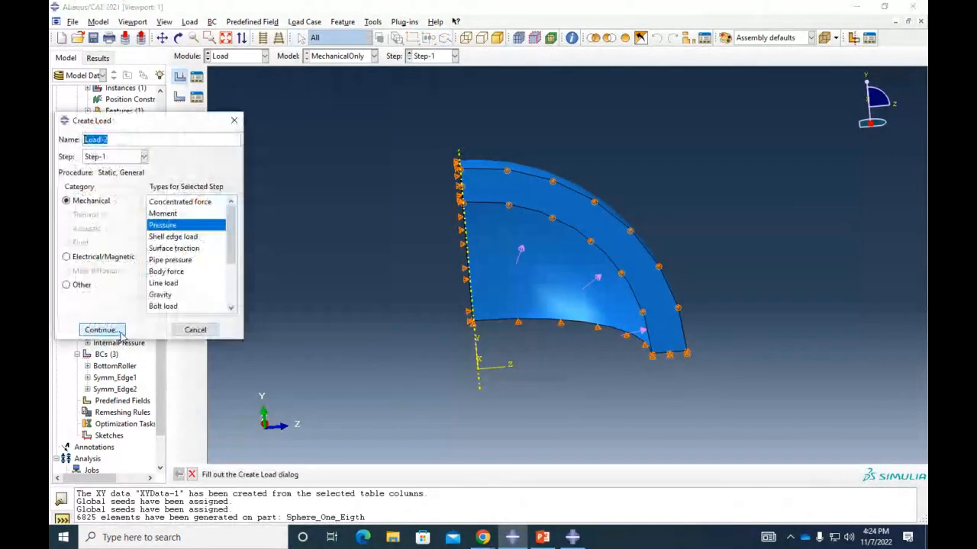
text(C)
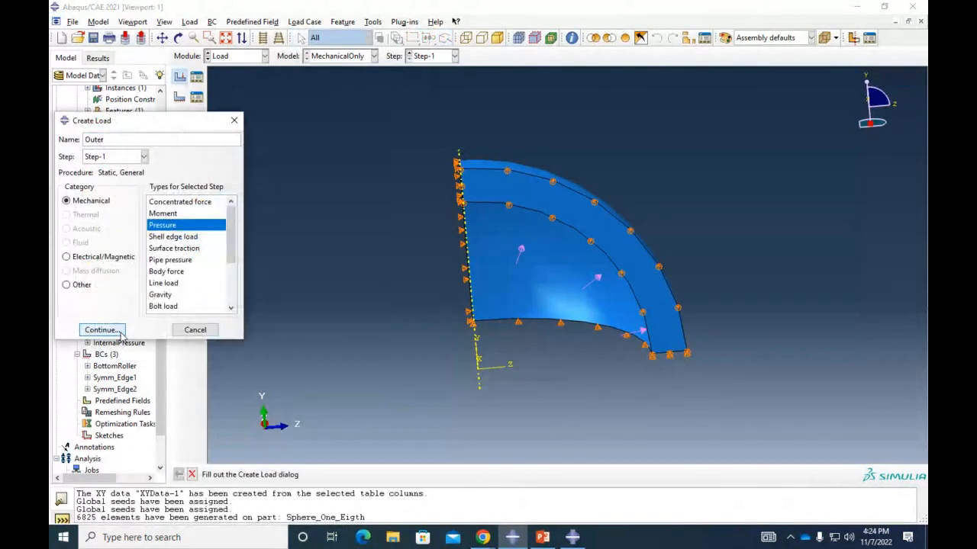
click(123, 336)
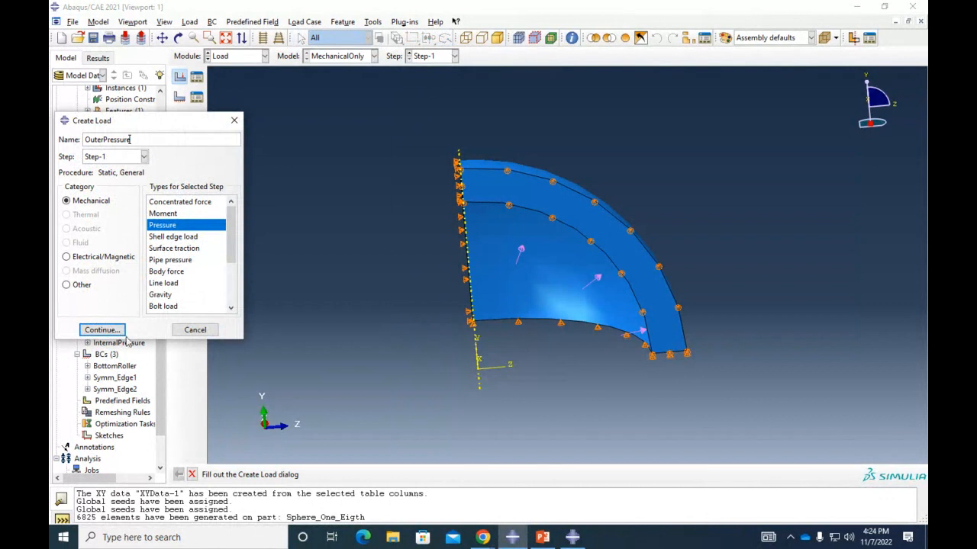
ctrl+alt+drag(607, 246, 556, 296)
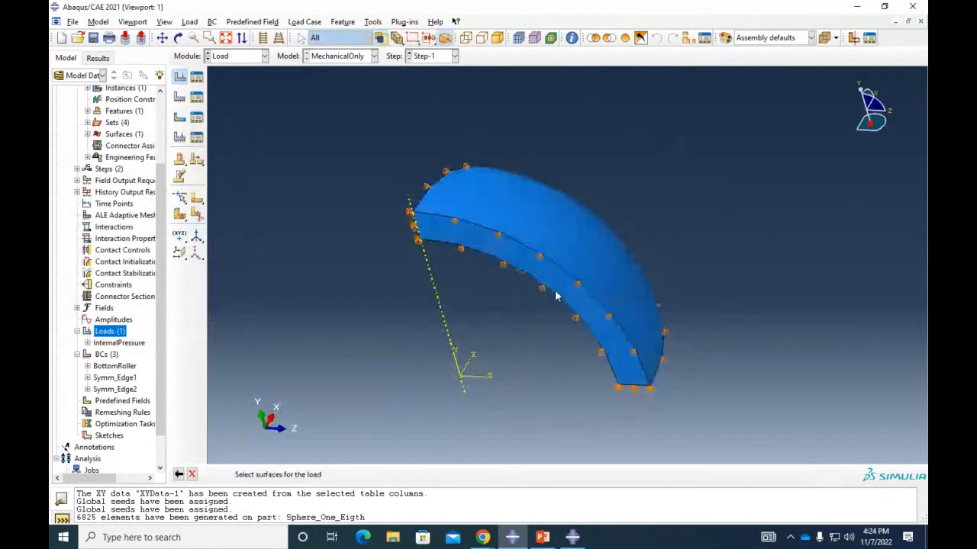
click(529, 218)
click(482, 474)
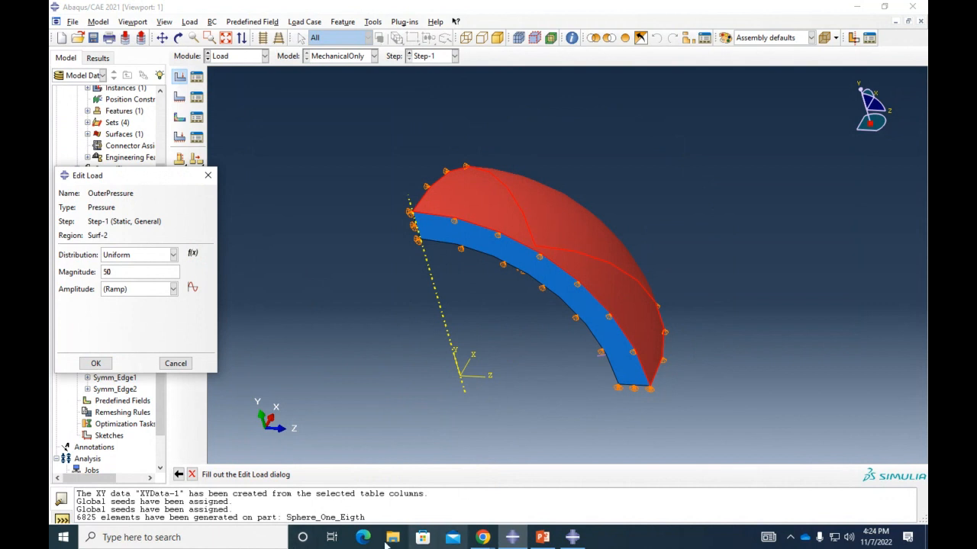
Step: Switch to Chrome and look up the conversion of 1 atm to MPa in a new search
click(482, 538)
click(550, 481)
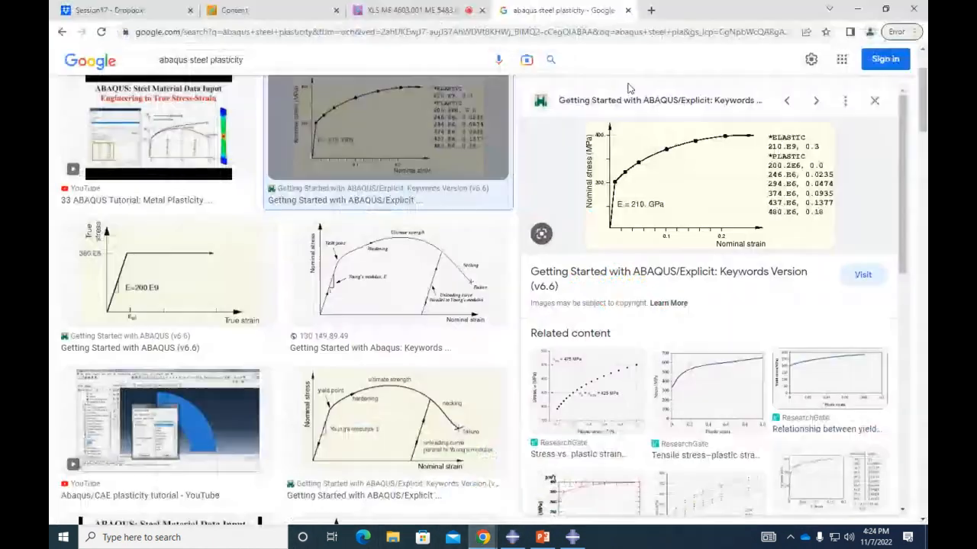
click(658, 11)
text(1 a)
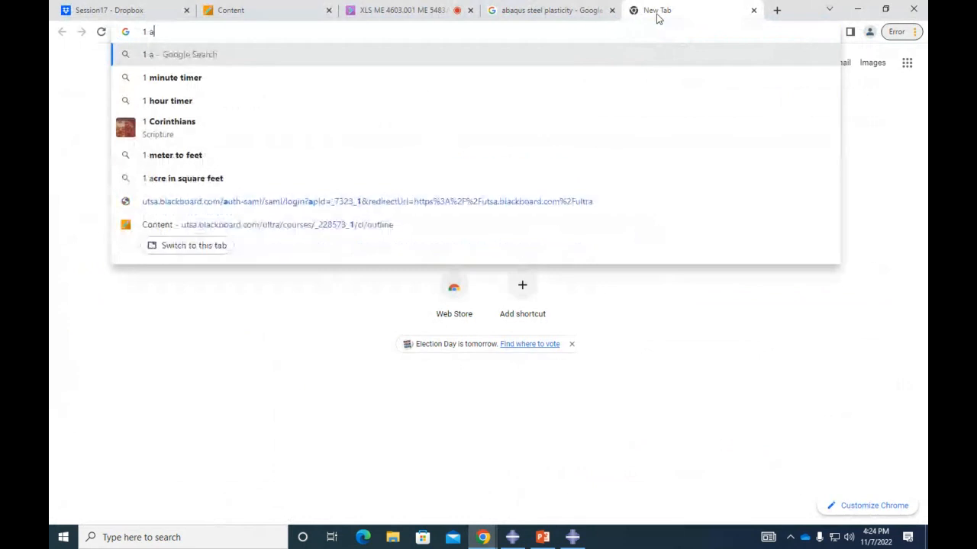
text(tm to MPa)
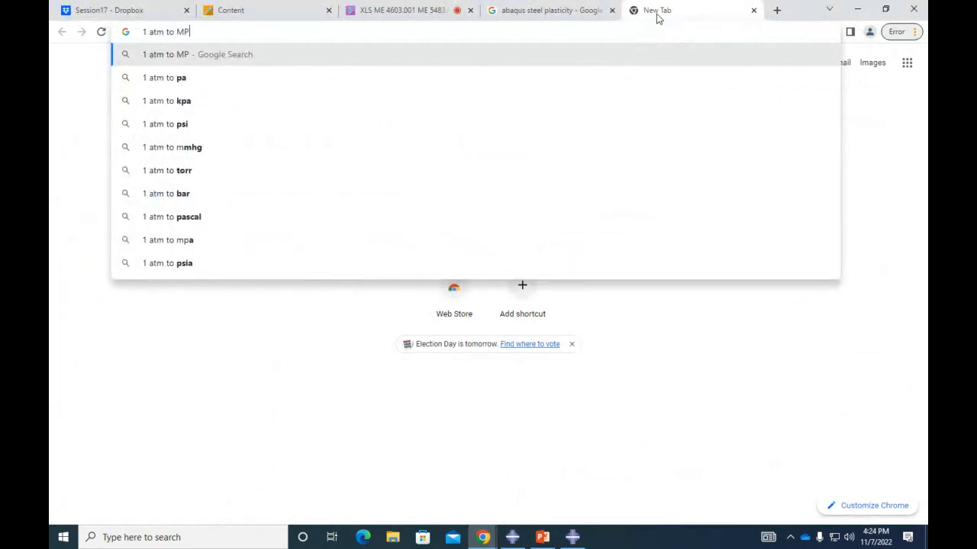
key(Return)
double_click(383, 213)
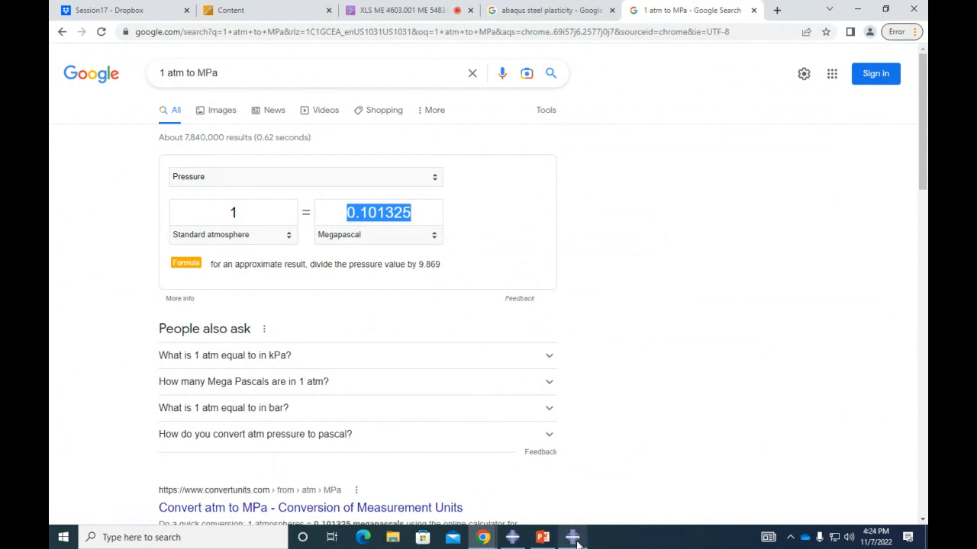
Step: Switch back to Abaqus/CAE and set the OuterPressure load's magnitude to 0.1
mouse_move(578, 543)
click(512, 537)
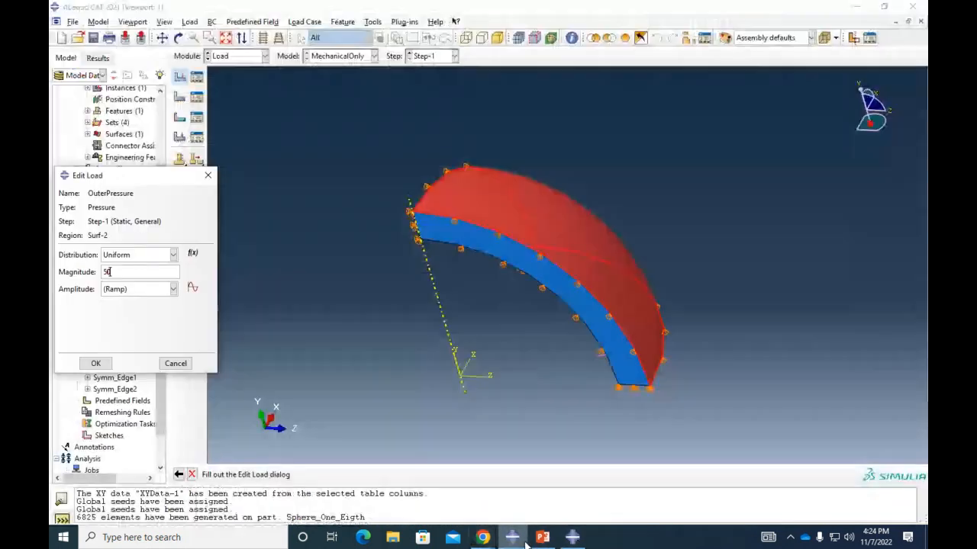
click(149, 275)
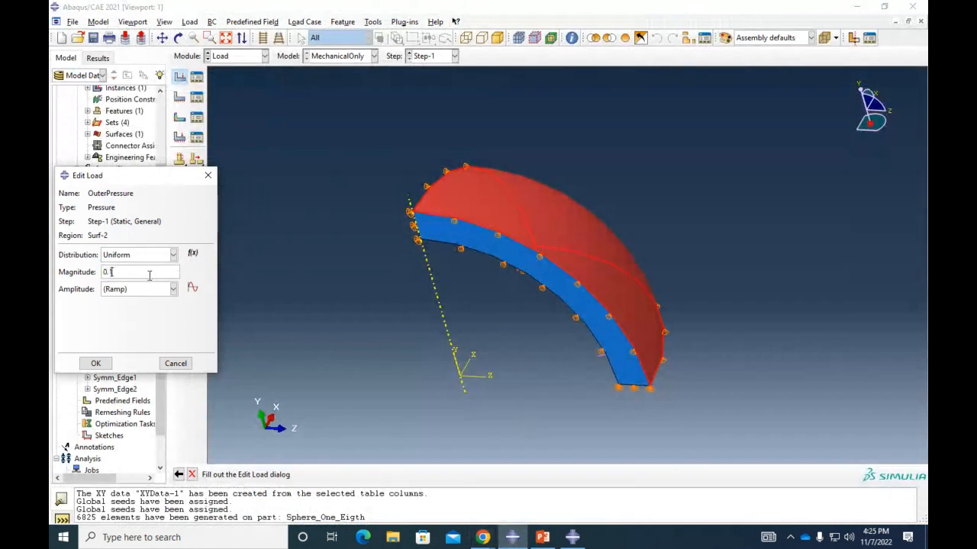
click(96, 364)
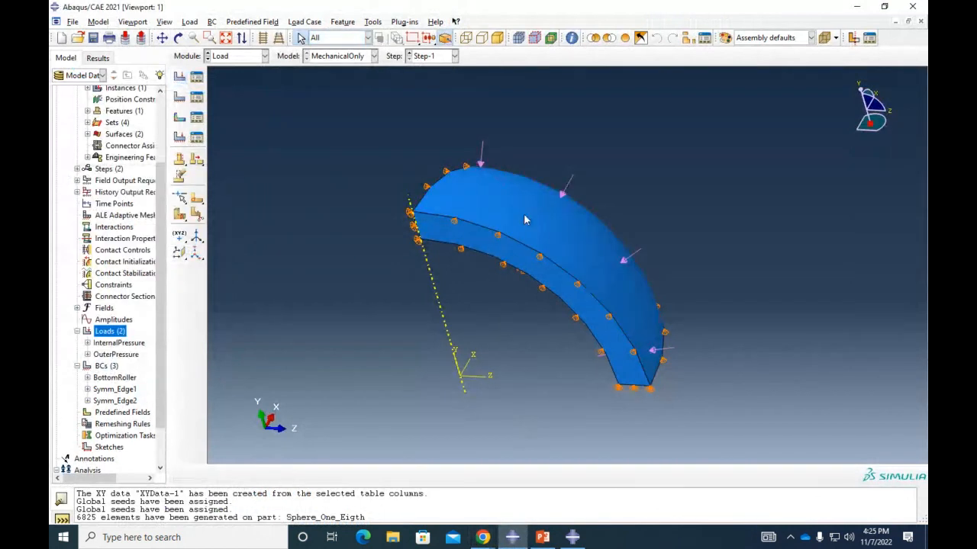
Step: Create an analysis job named MechanicalOnly from the MechanicalOnly model, keeping its default settings
mouse_move(528, 220)
ctrl+alt+mouse_down()
mouse_move(572, 176)
mouse_move(540, 254)
mouse_move(476, 237)
mouse_move(435, 240)
ctrl+alt+mouse_up()
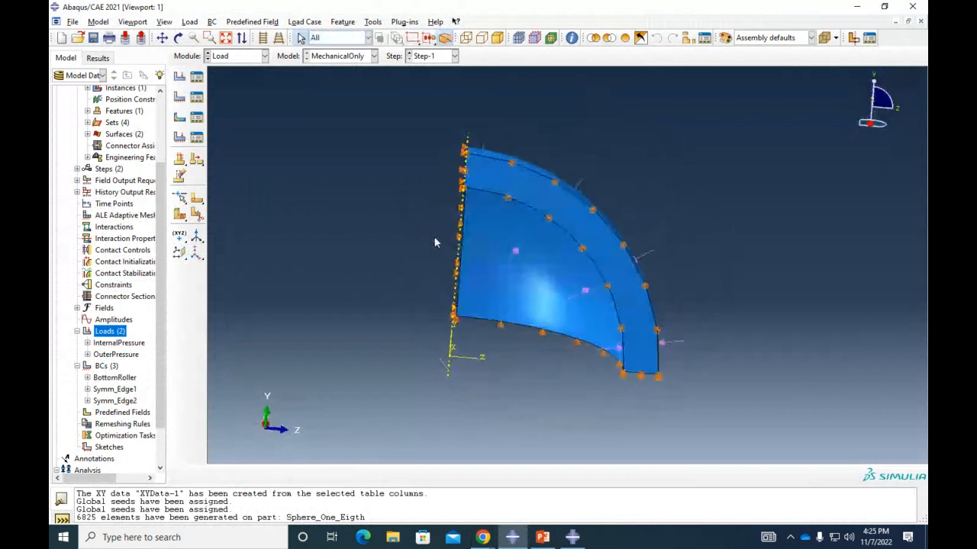
scroll(566, 242, up, 1)
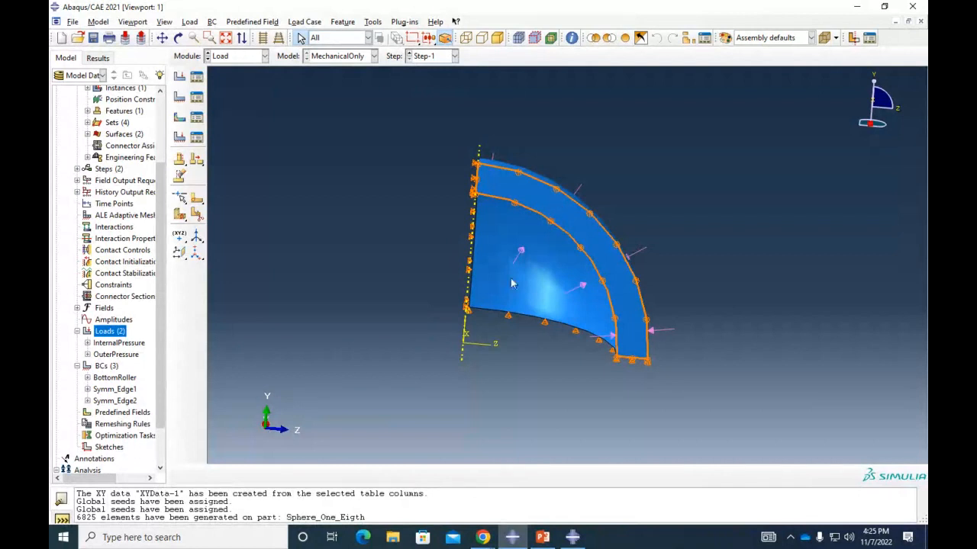
scroll(152, 437, down, 2)
click(91, 432)
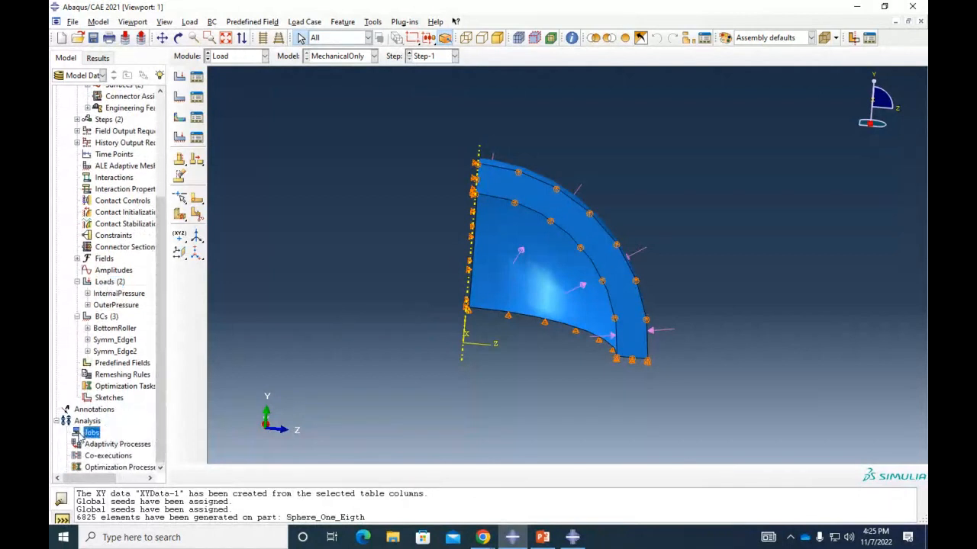
right_click(91, 432)
click(127, 465)
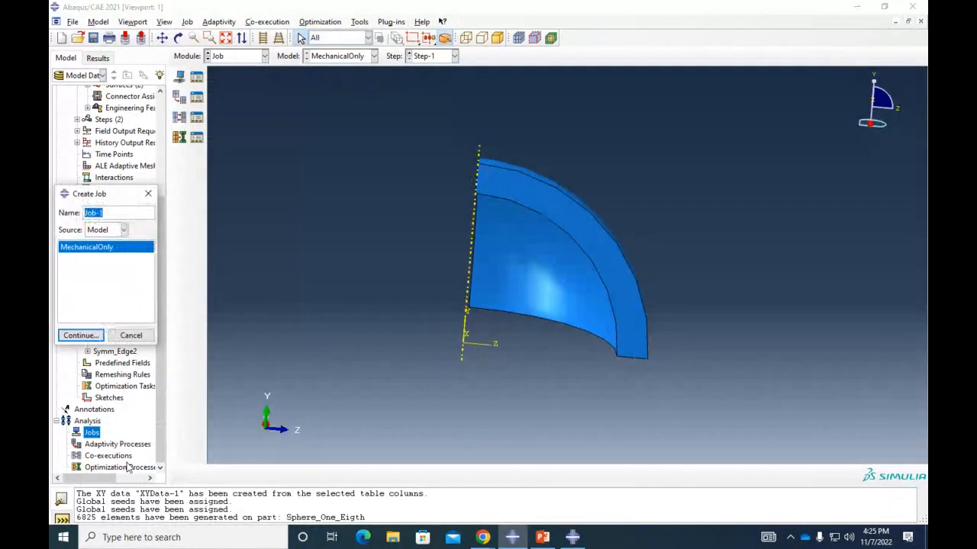
text(MechanicalOnly)
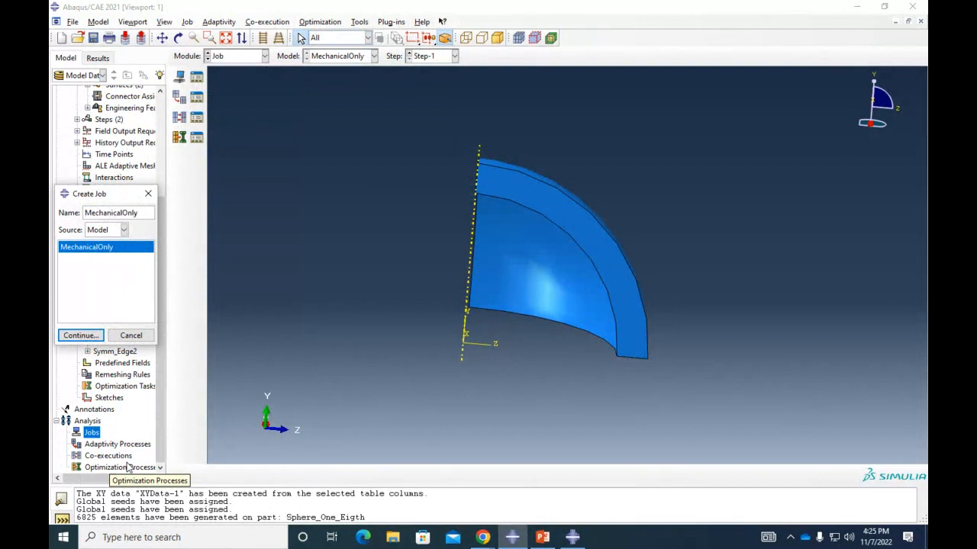
click(92, 335)
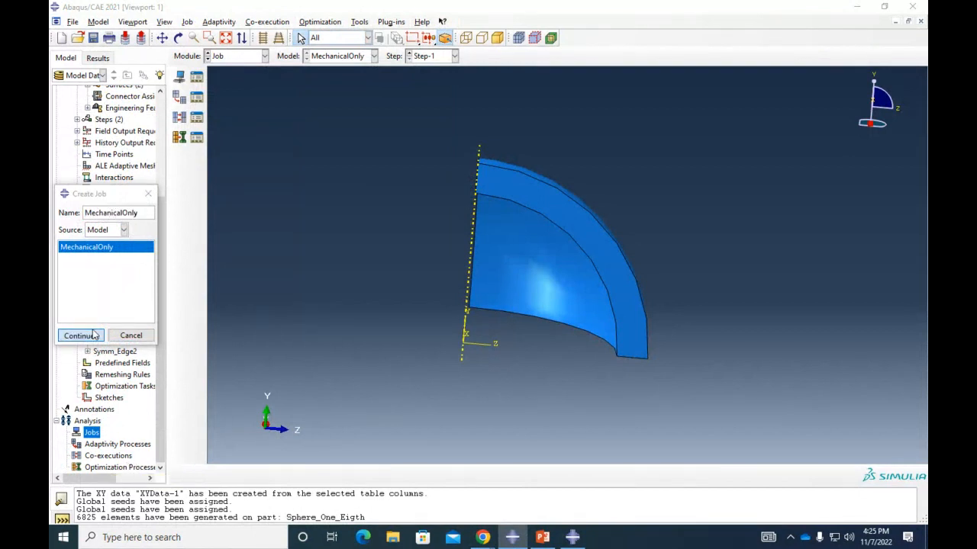
click(126, 502)
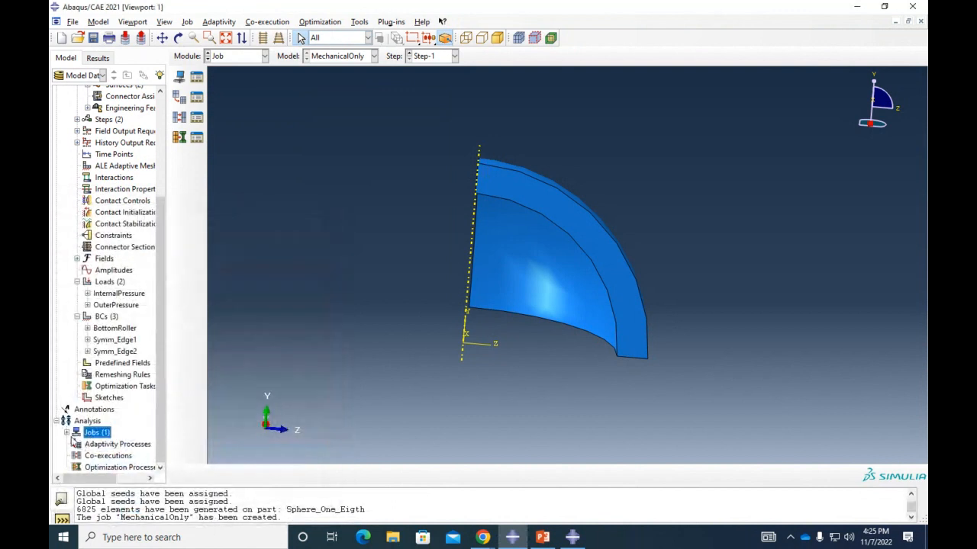
Step: Write the input file for the MechanicalOnly job
click(114, 445)
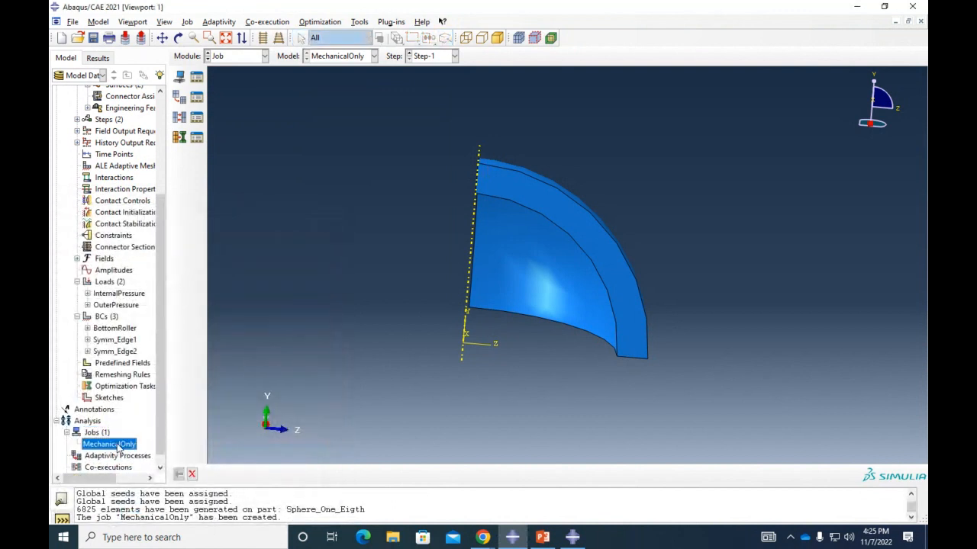
right_click(119, 445)
click(142, 432)
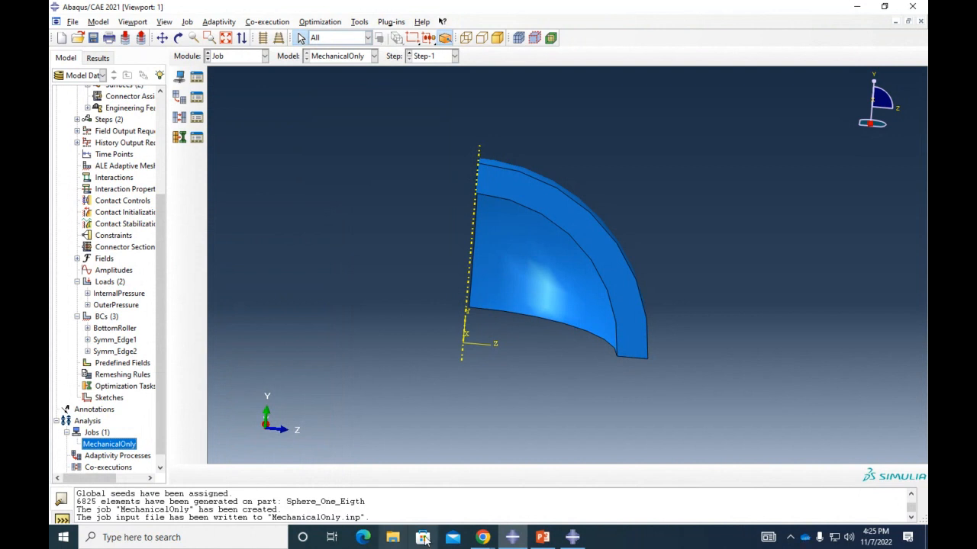
Step: Switch to File Explorer and locate the MechanicalOnly input file in the OneDrive Desktop folder Abaqus3D_Plasticity
click(392, 537)
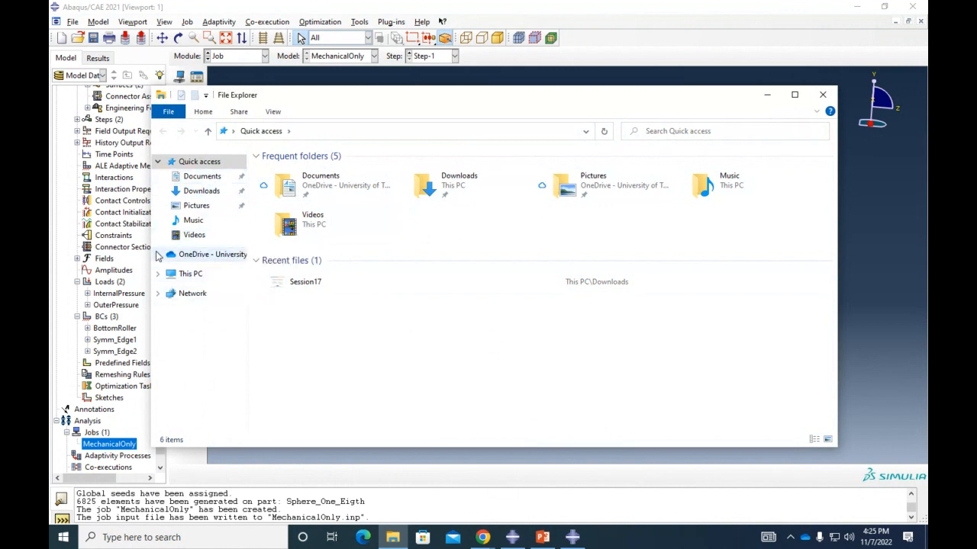
click(159, 255)
click(190, 283)
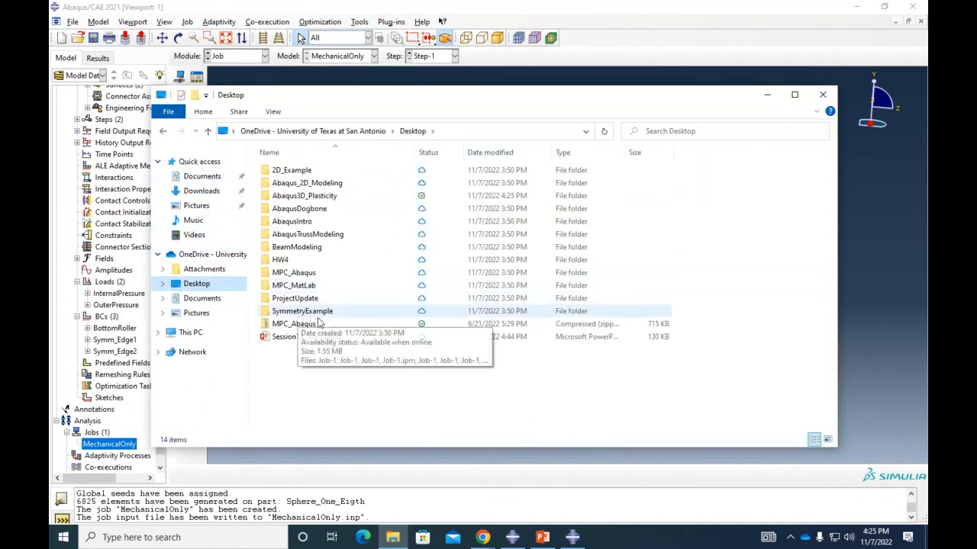
double_click(314, 197)
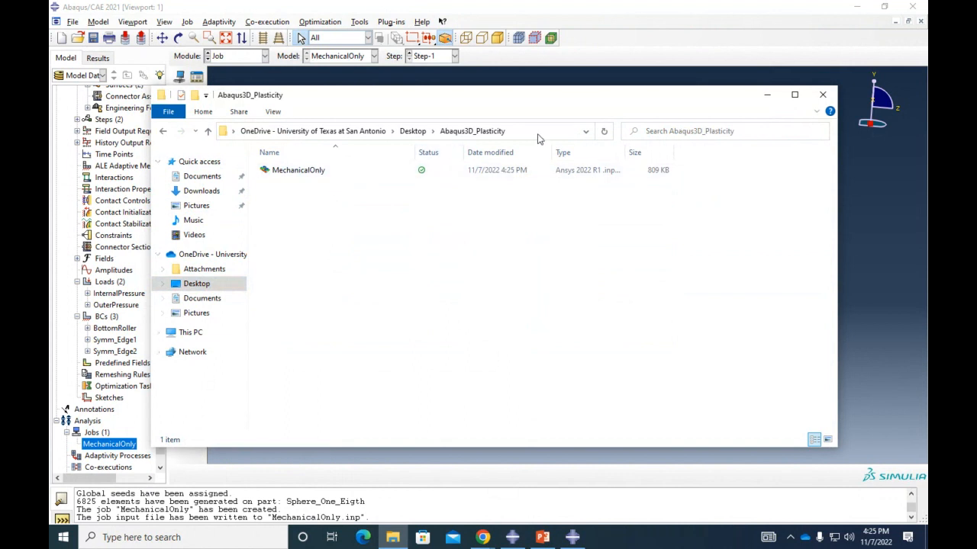
click(320, 171)
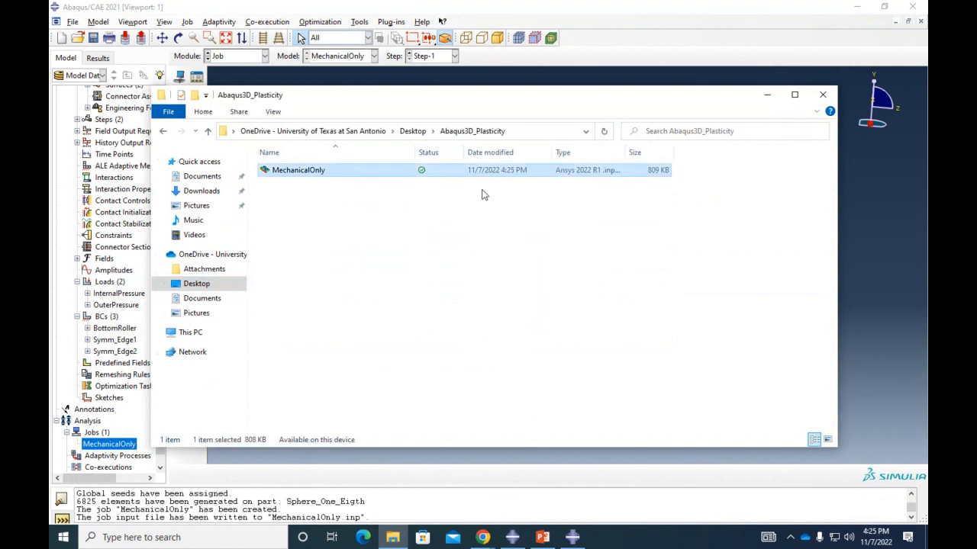
drag(460, 107, 559, 111)
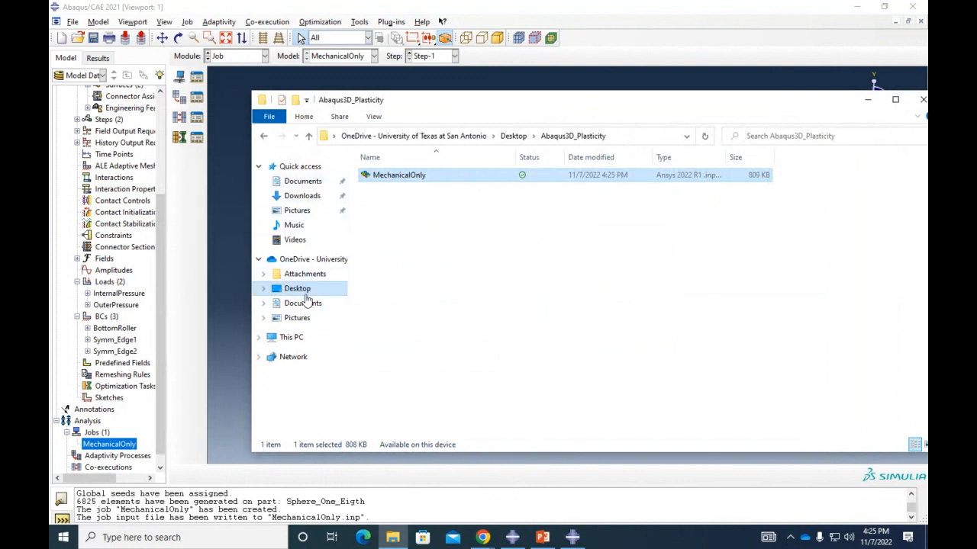
Step: Switch back to Abaqus/CAE and write the MechanicalOnly job's input file again, overwriting the existing one
right_click(118, 452)
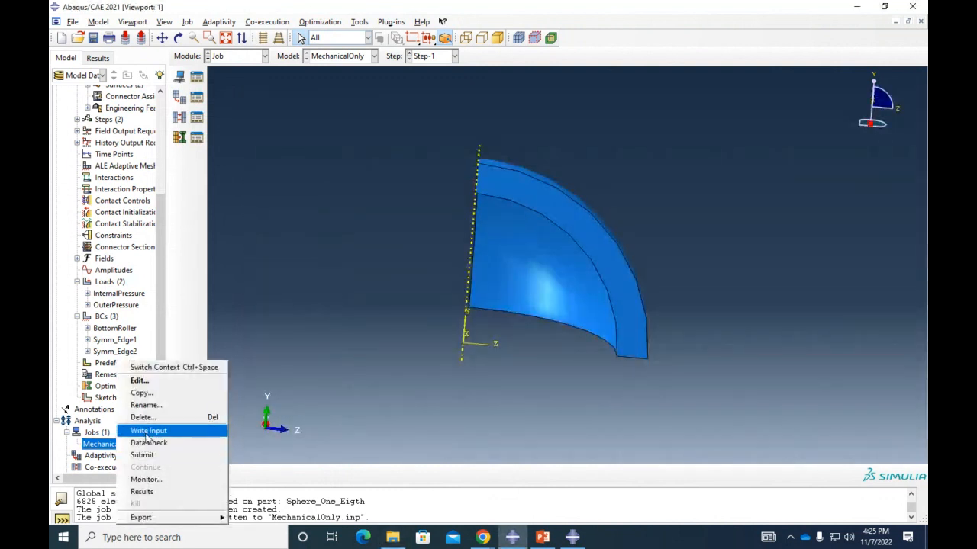
click(147, 431)
click(99, 293)
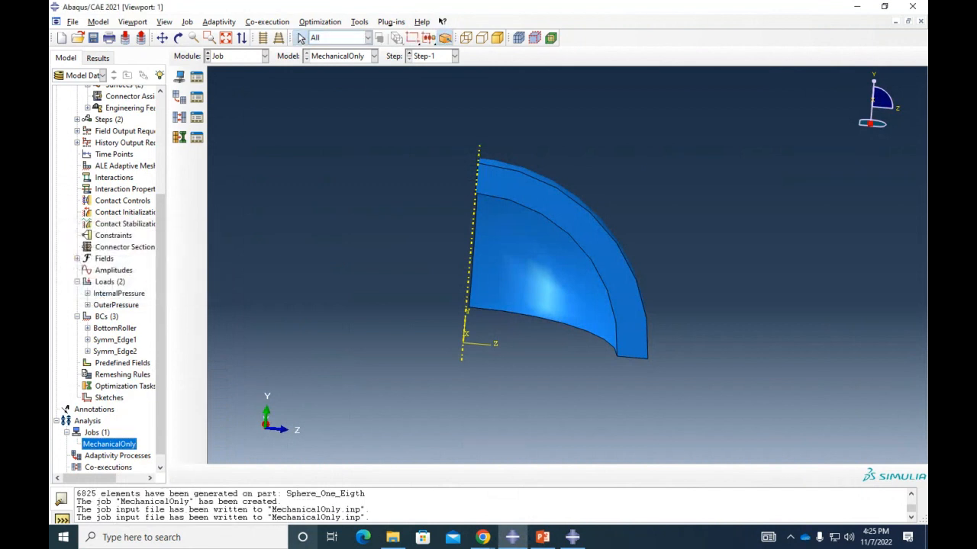
Step: Switch to File Explorer, reopen the Abaqus3D_Plasticity folder from the desktop, and check the rewritten MechanicalOnly input file
click(391, 537)
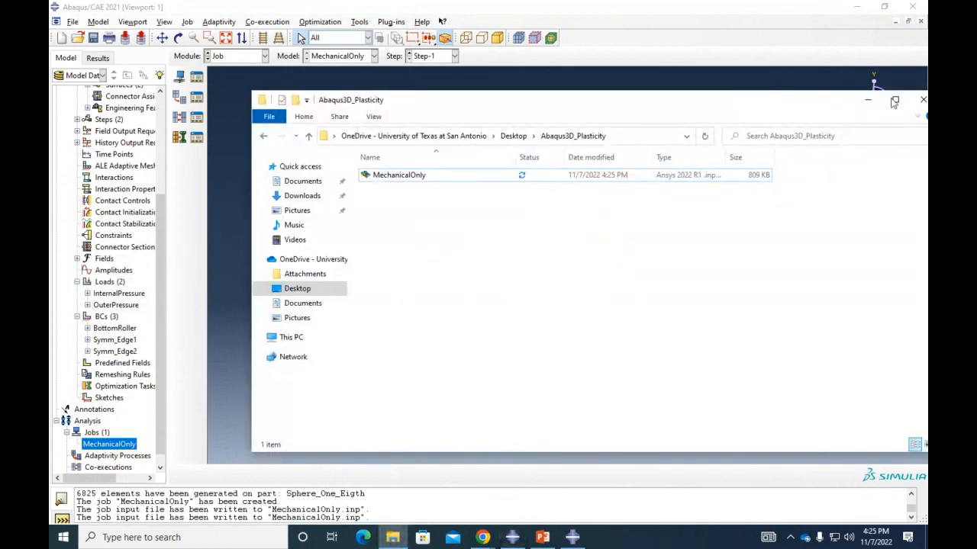
click(921, 105)
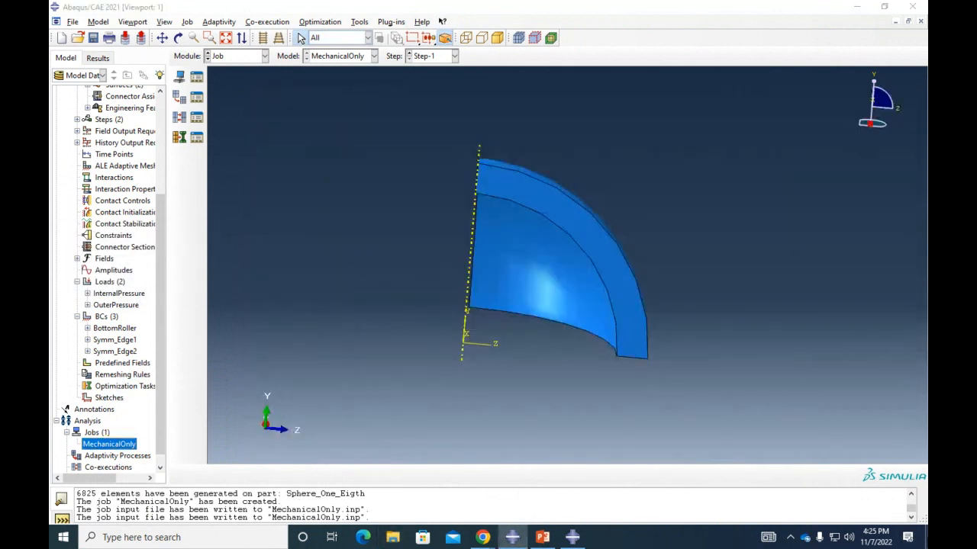
click(925, 537)
double_click(311, 208)
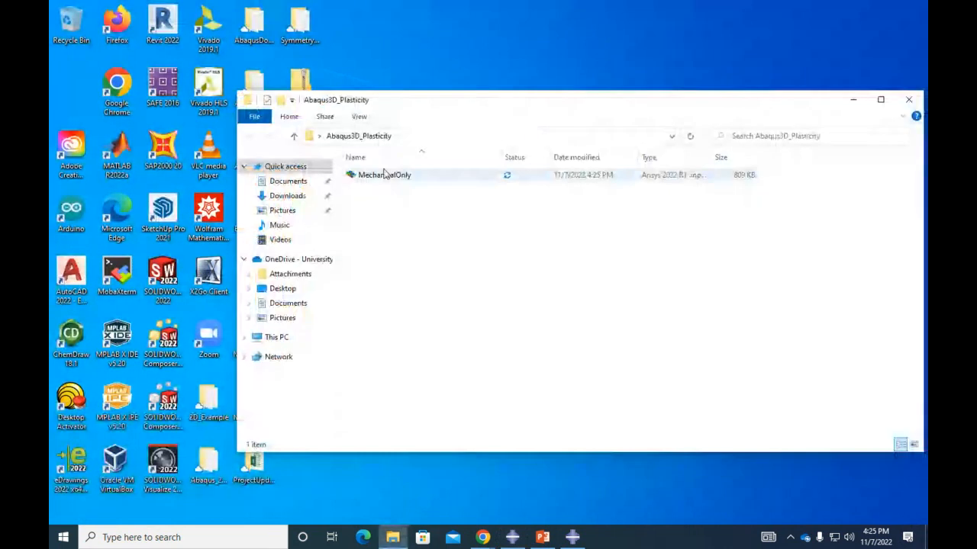
click(384, 174)
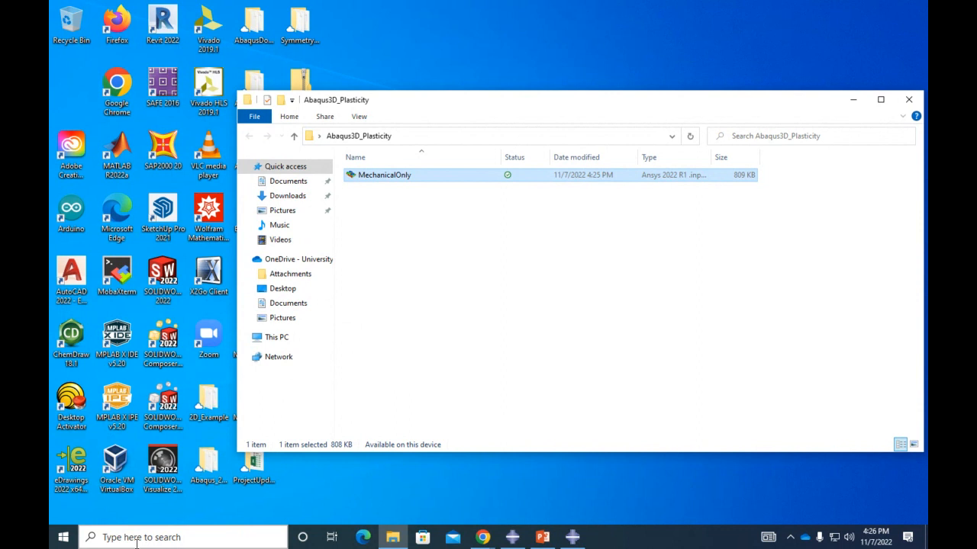
mouse_move(482, 540)
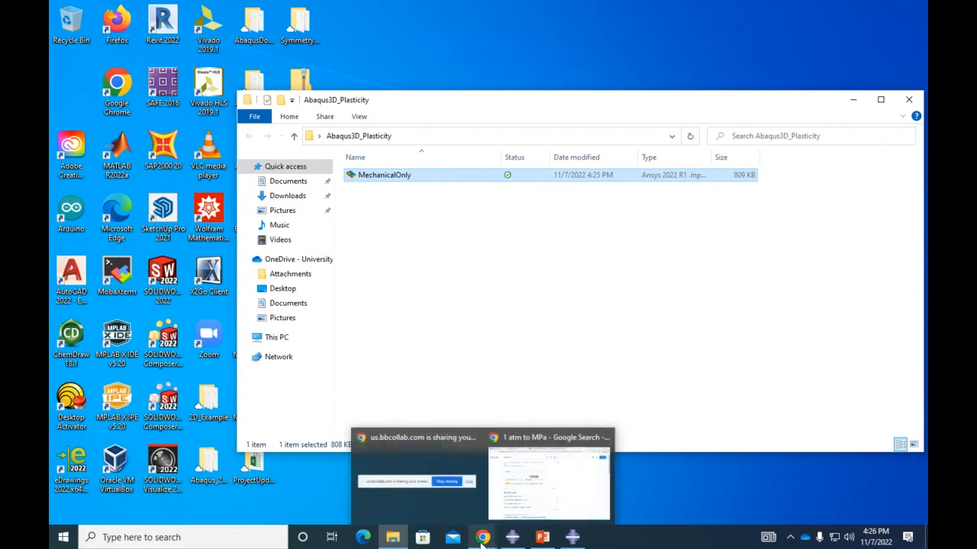
click(568, 539)
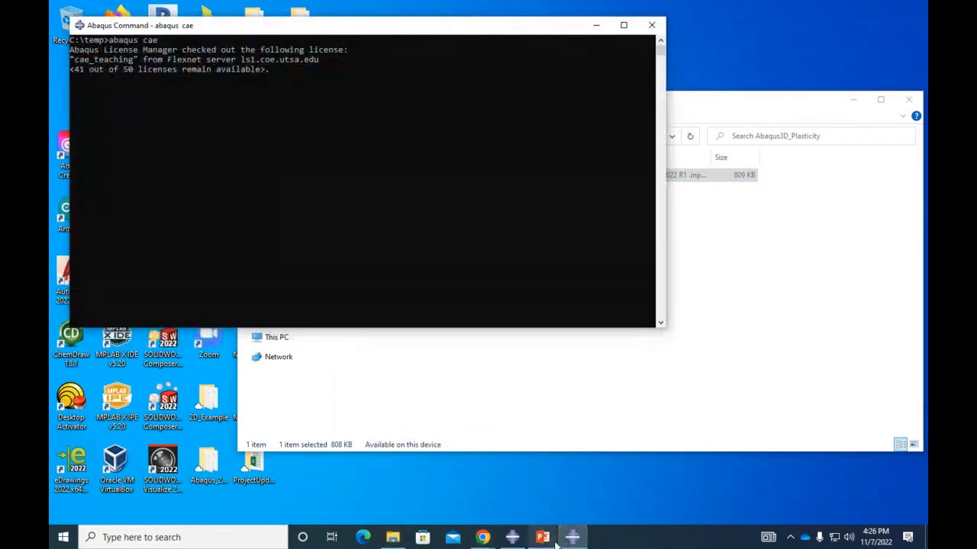
click(511, 538)
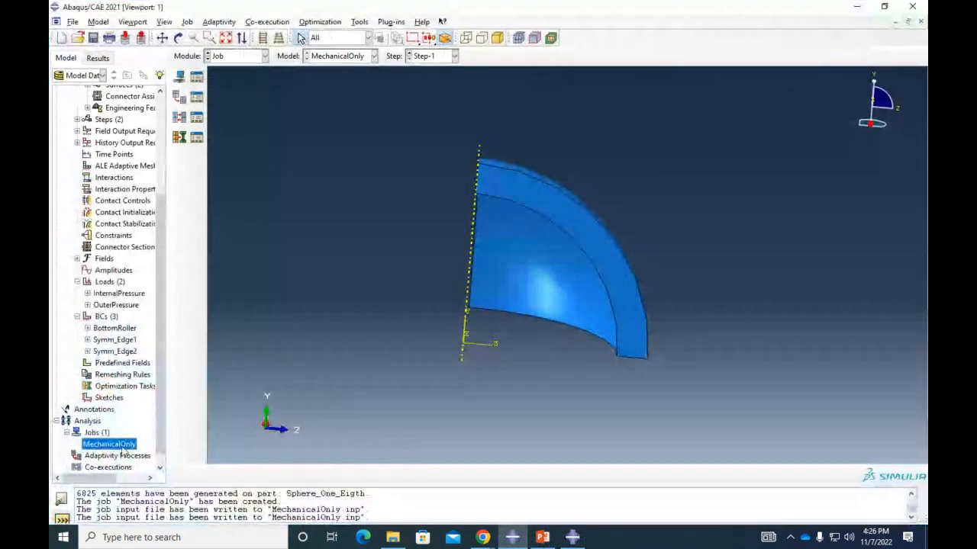
right_click(120, 447)
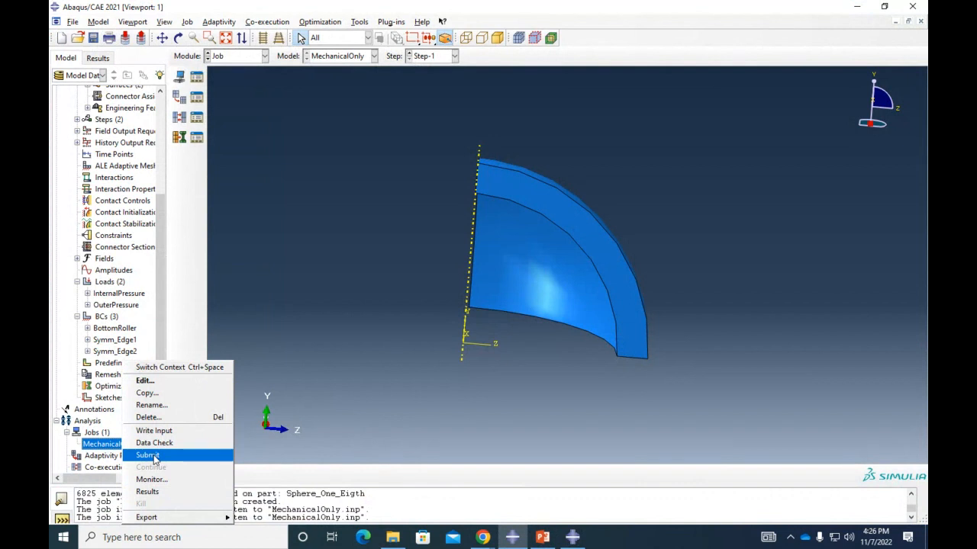
Step: Switch to File Explorer and copy the full path of the Abaqus3D_Plasticity folder
click(392, 537)
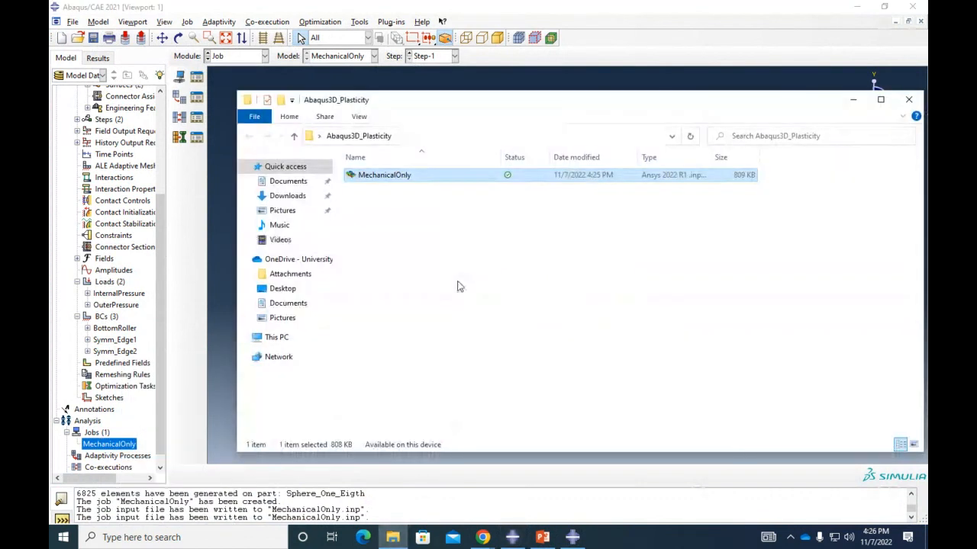
click(431, 137)
key(ctrl+c)
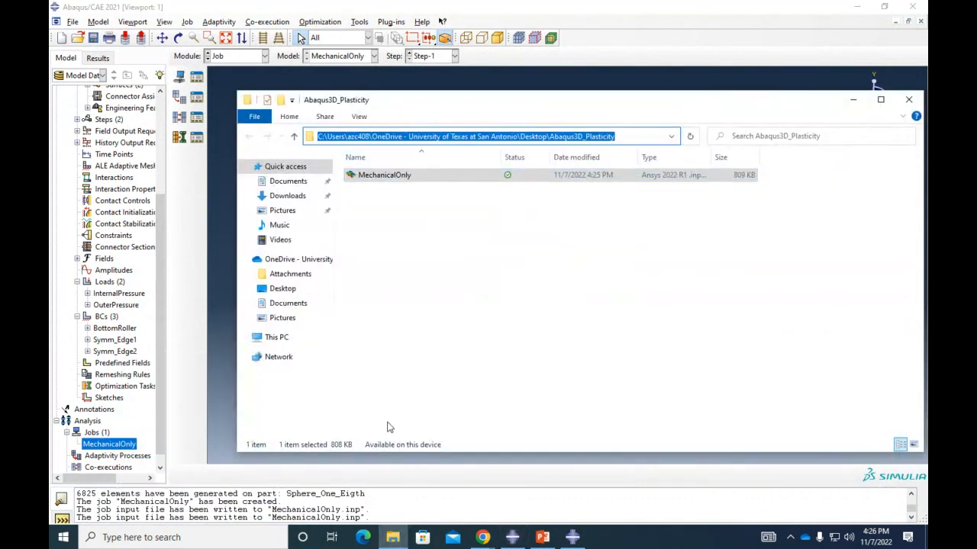
Step: Open Command Prompt, change to the copied Abaqus3D_Plasticity folder path with cd, and list its contents with Dir
click(207, 539)
text(cmd)
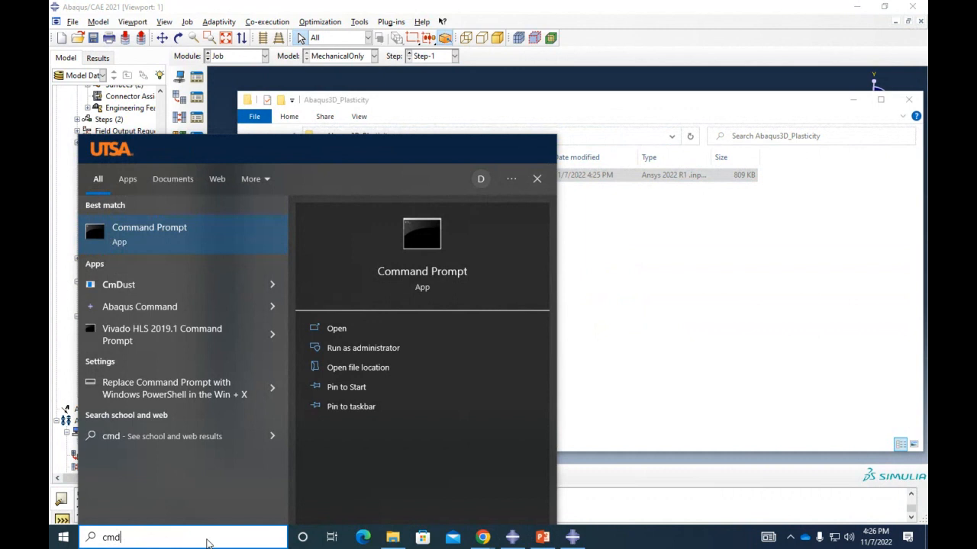
key(Return)
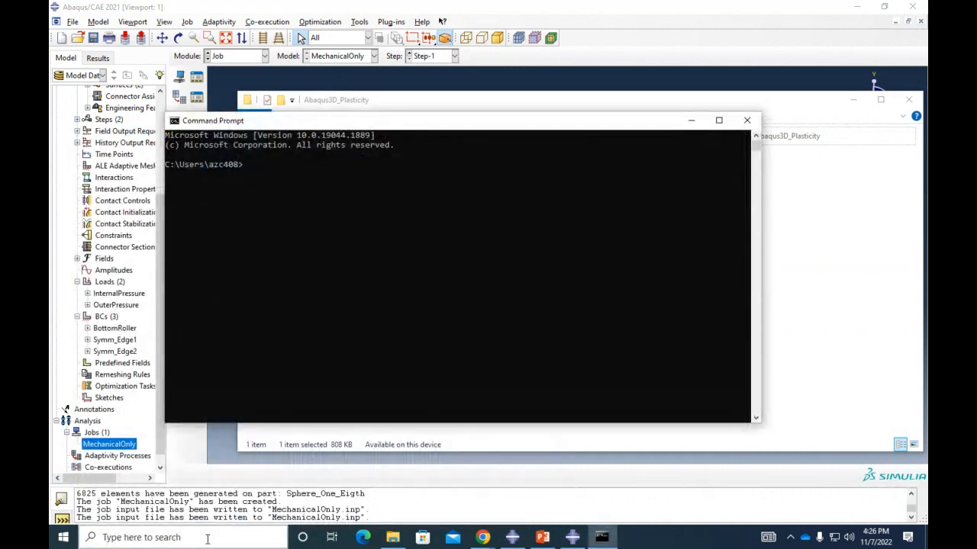
text(cd)
key(ctrl+v)
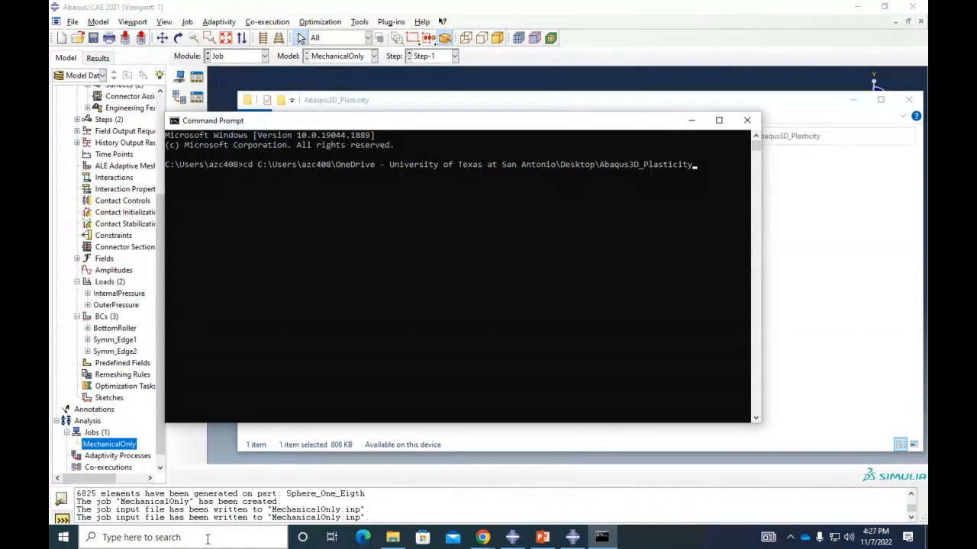
key(Return)
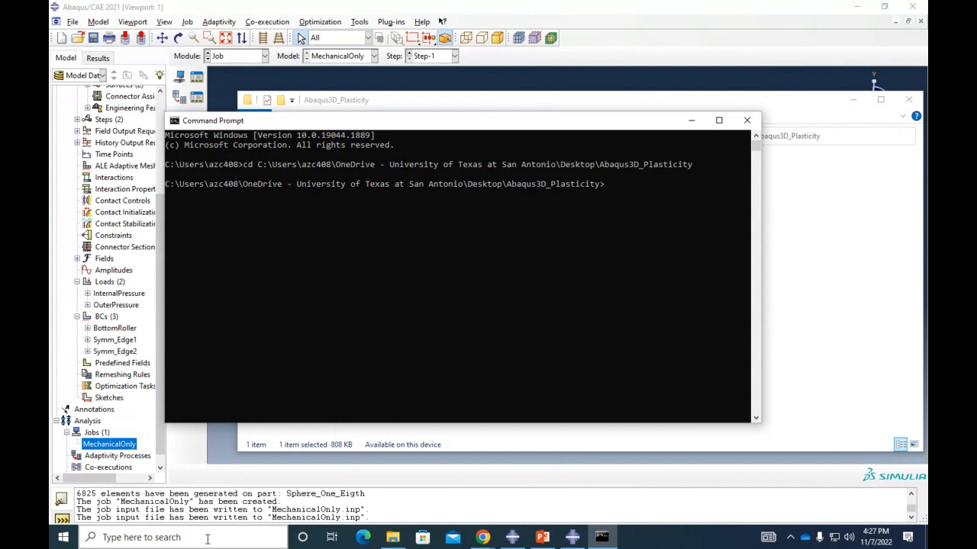
text(Dir)
key(Return)
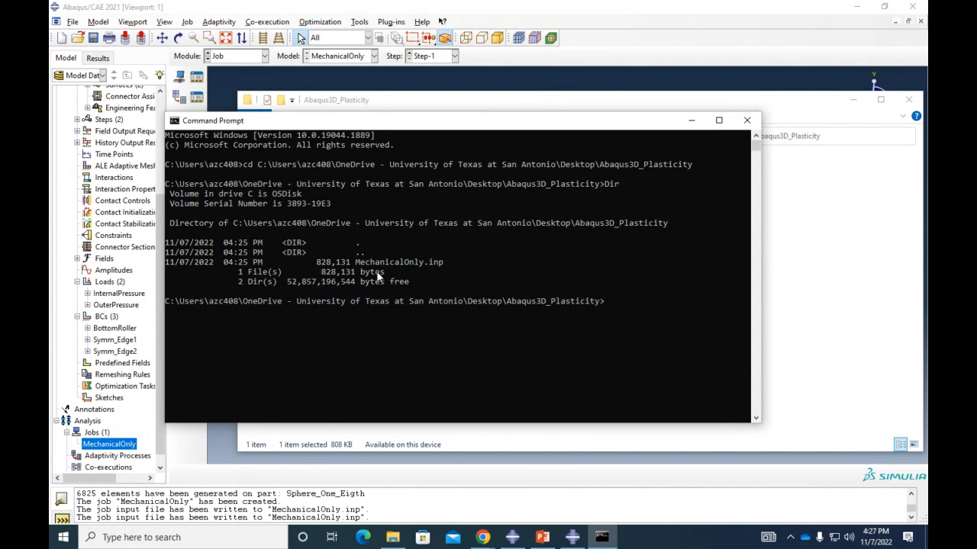
Step: Try to run the analysis from the prompt with the command "abaqus job=MechanicalOnly cpus=4 int"
click(495, 310)
click(617, 312)
text(abaqus job=MechanicalOnly)
text(cp)
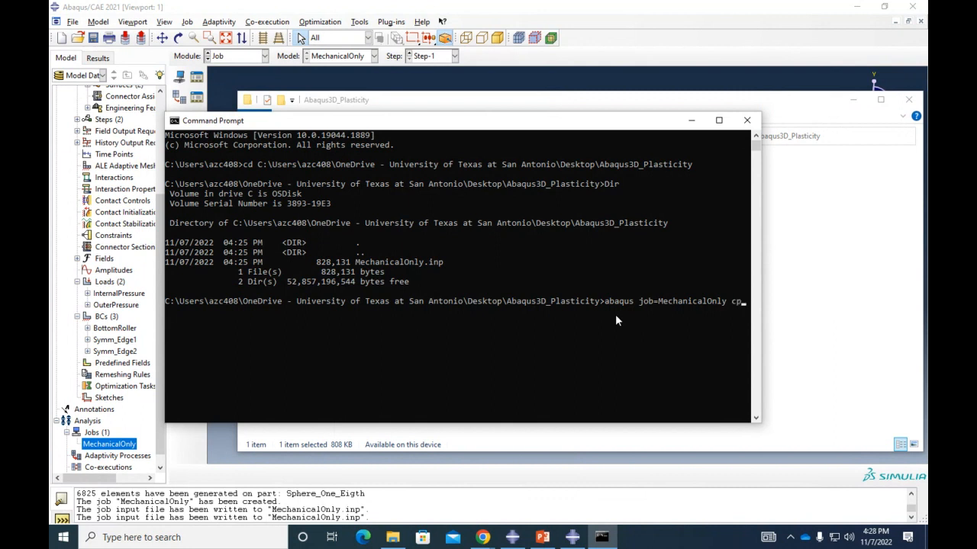
text(us=4)
text(int)
key(Return)
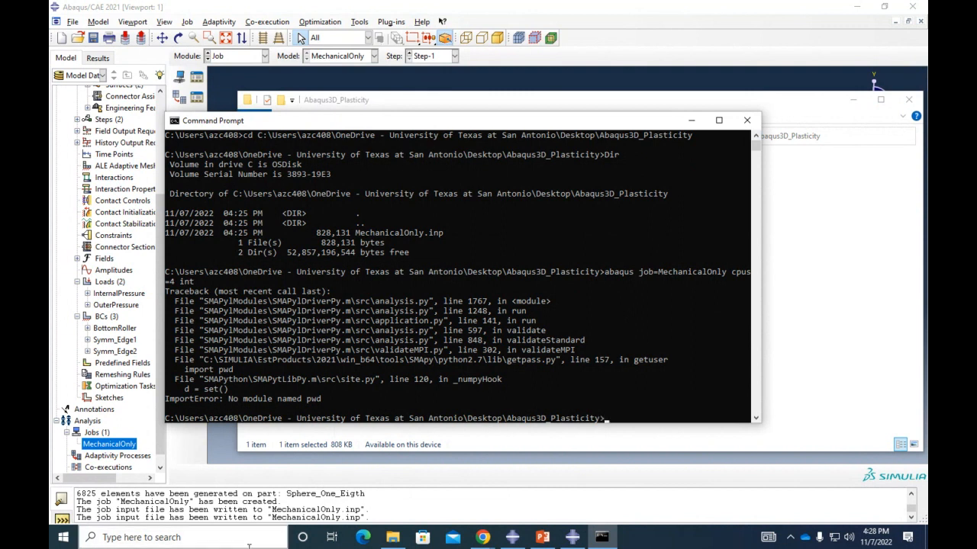
Step: Find Abaqus Command through the Windows search and open it in a new window
click(182, 544)
text(a)
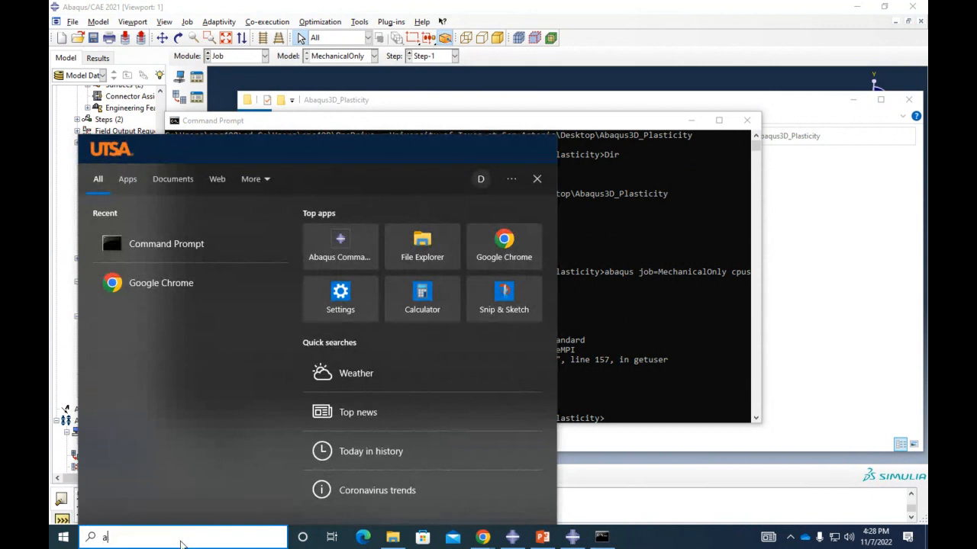
text(baq)
key(Return)
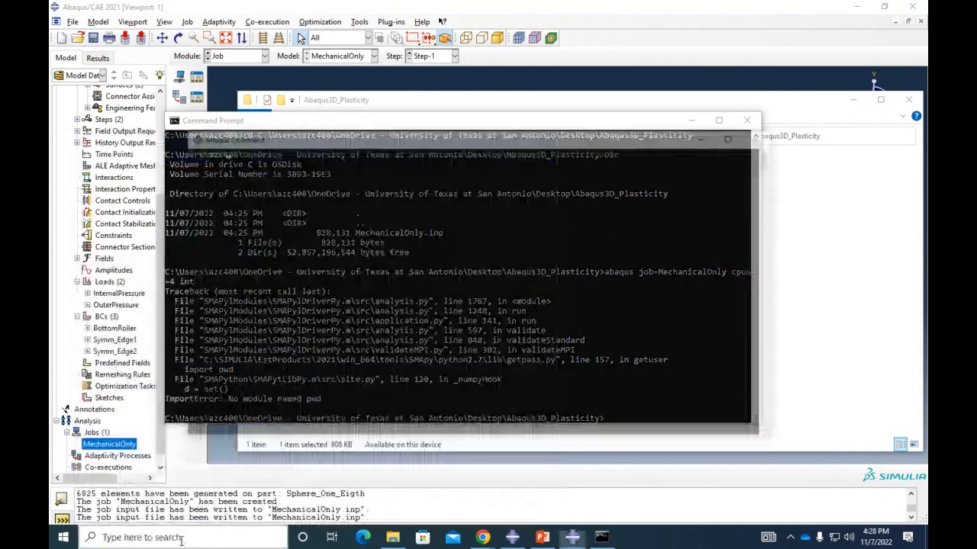
Step: Change to the copied Abaqus3D_Plasticity folder path with cd in the Abaqus Command window
click(328, 332)
text(cd)
key(ctrl+v)
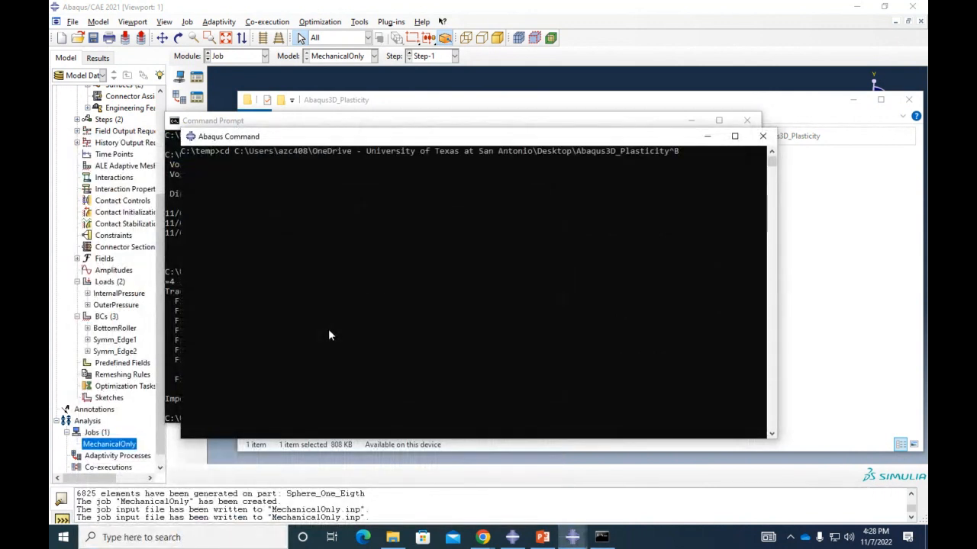
key(Return)
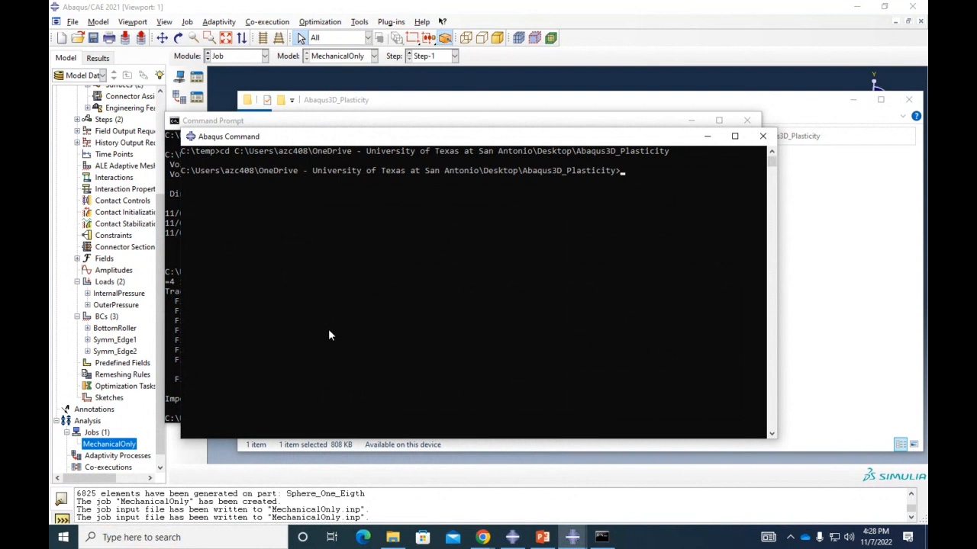
Step: Try to run the analysis in Abaqus Command with "abaqus job=MechanicalOnly cpus=4 int"
text(abaqus job=Mechanical)
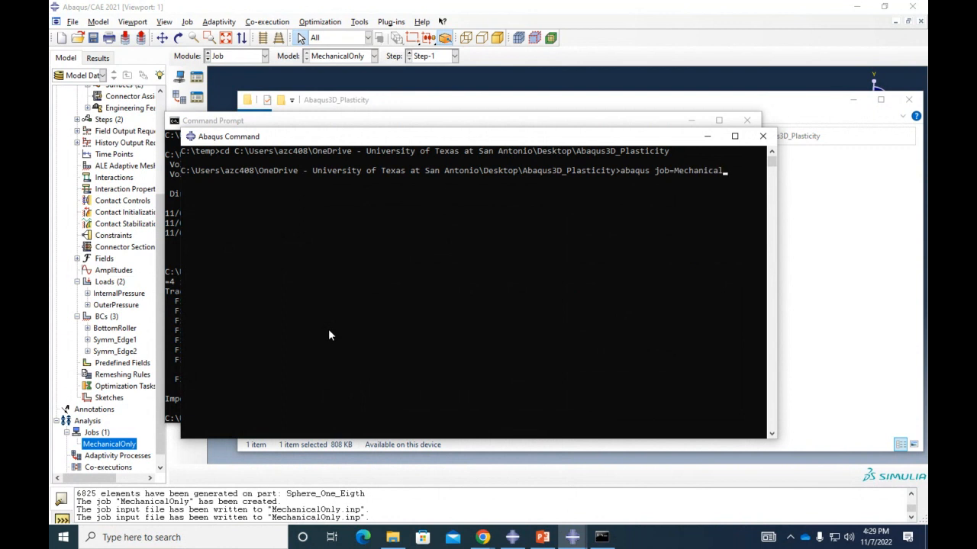
text(Only cpus=4 int)
key(Return)
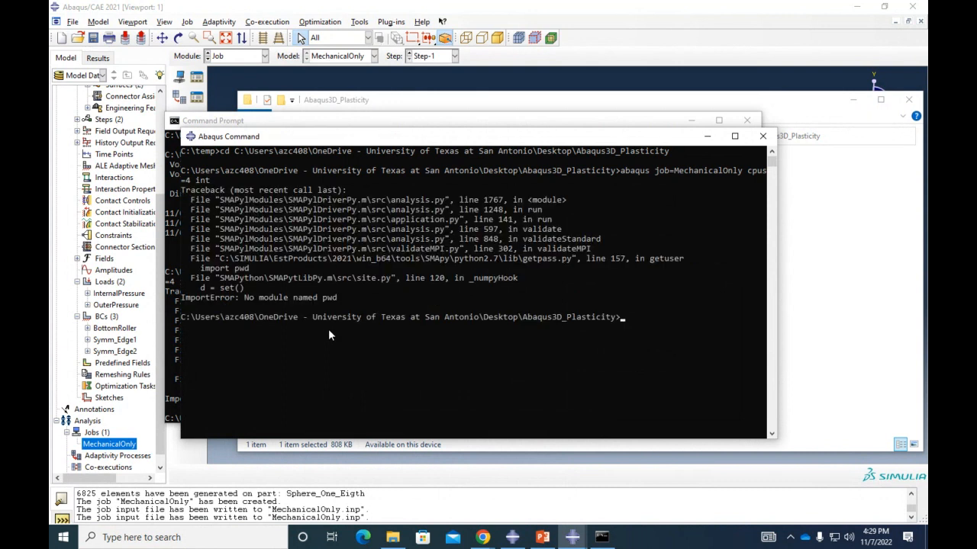
Step: Go back through the earlier commands and rerun the cd command to the Abaqus3D_Plasticity folder
key(Up)
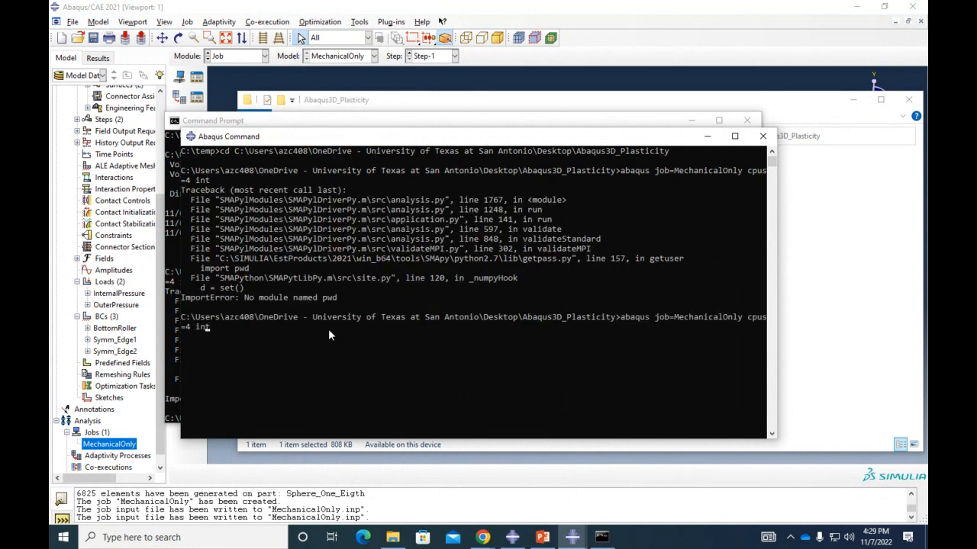
key(Left)
key(Right)
key(Left)
key(Left)
key(Up)
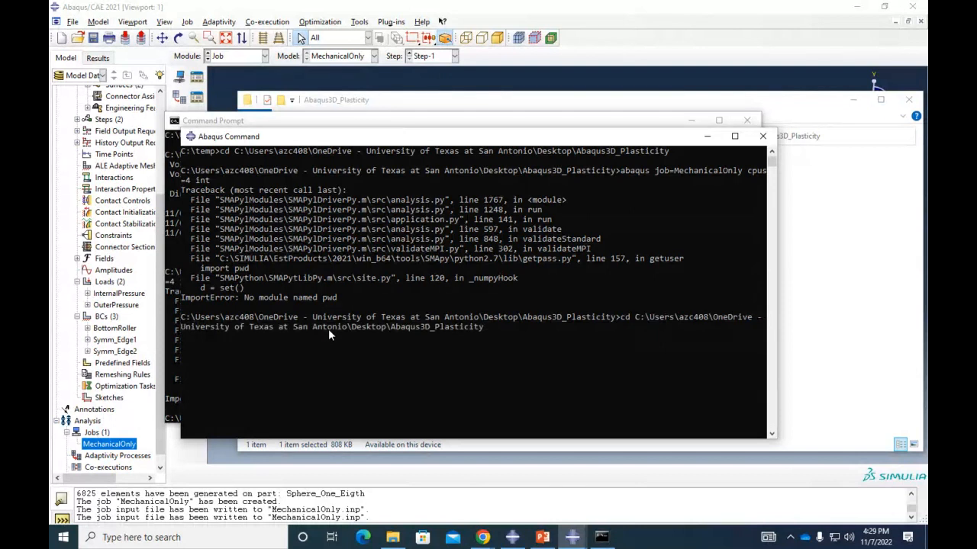
key(Left)
key(Left)
key(Right)
key(Right)
key(Return)
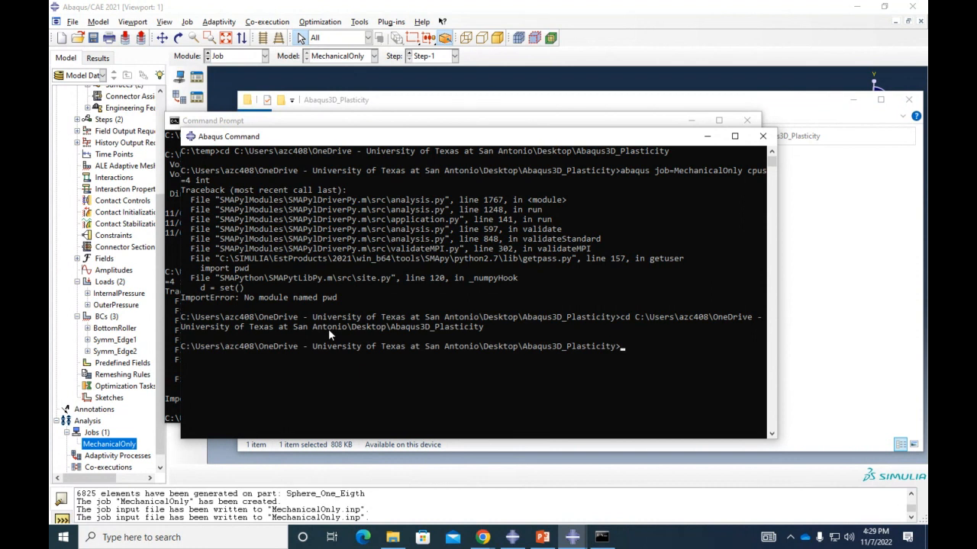
Step: Run the analysis without specifying the number of processors, using the command "abaqus job=MechanicalOnly int"
text(abaqus job=MechanicalOnly)
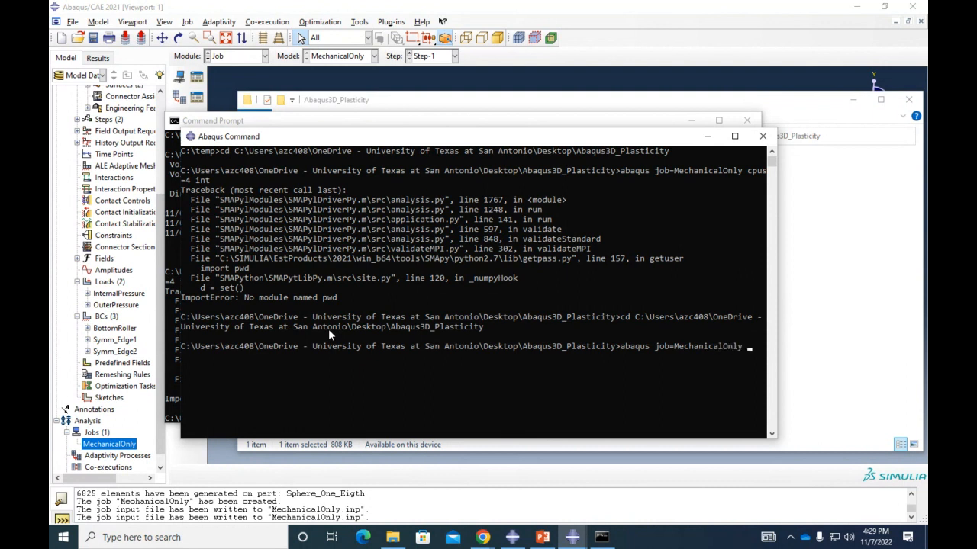
text( int)
key(Return)
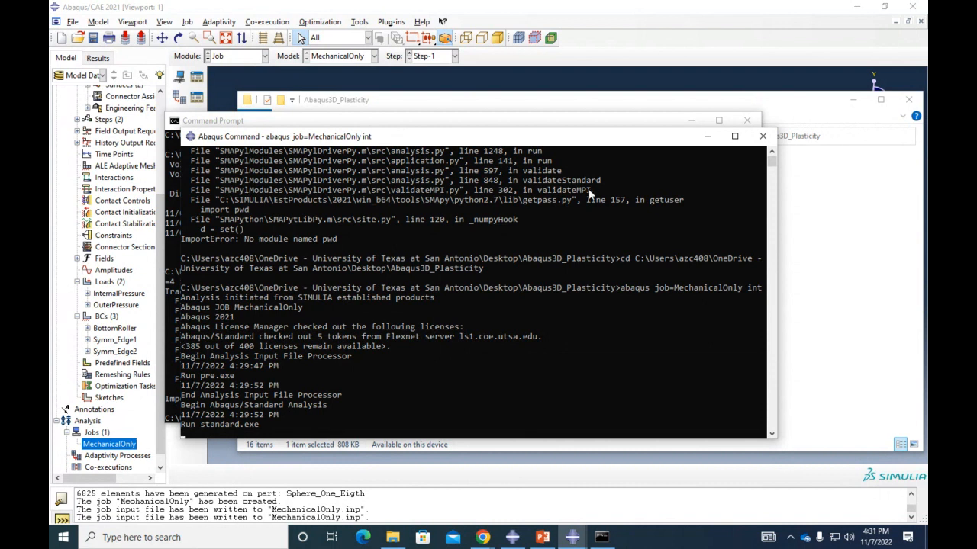
Step: Look over the job's output files in the Abaqus3D_Plasticity folder and check the run in the Abaqus Command window
click(814, 244)
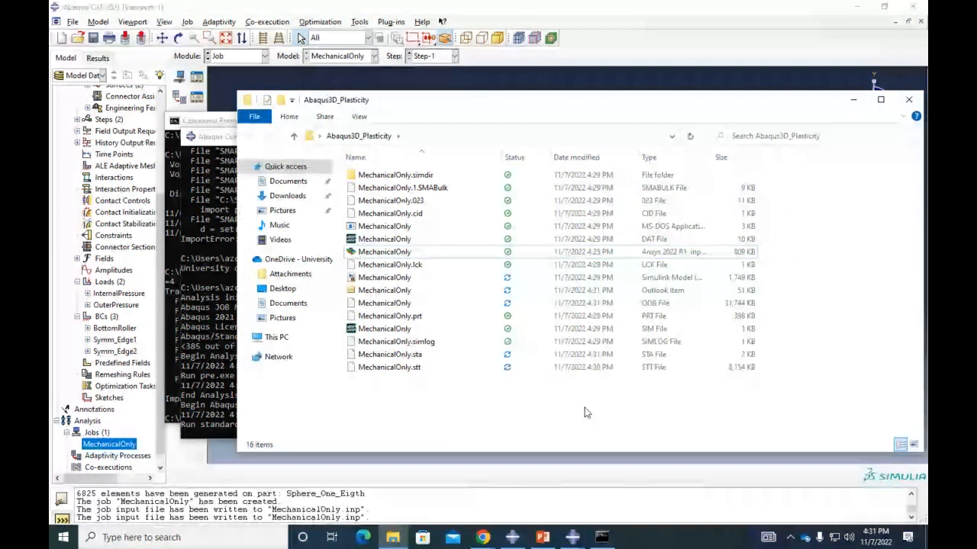
drag(586, 407, 392, 170)
click(411, 410)
click(222, 353)
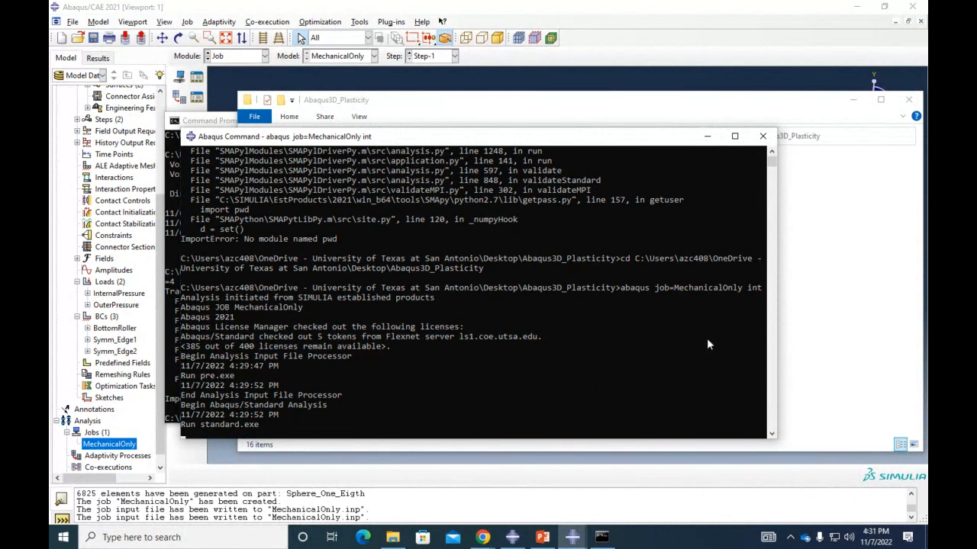
click(797, 328)
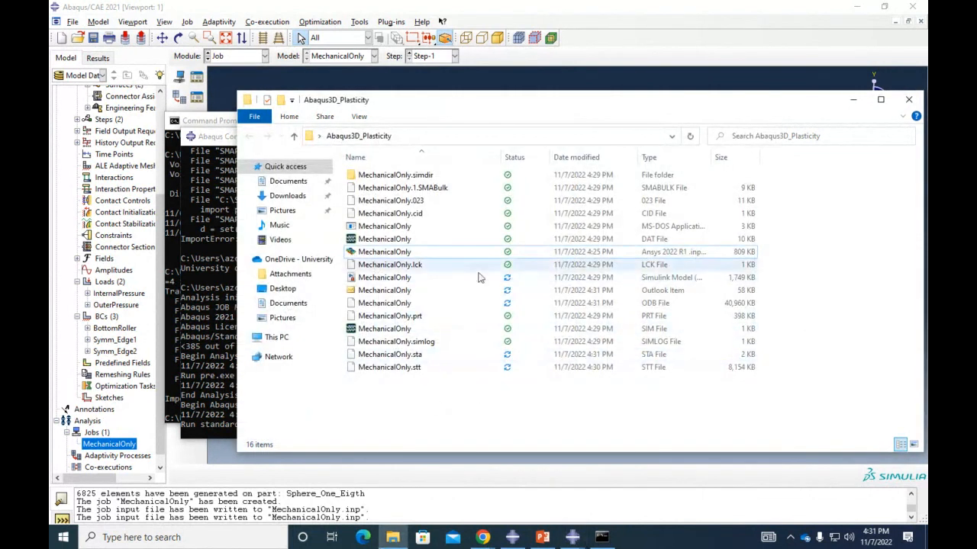
Step: Open the status file MechanicalOnly.sta with Notepad, keeping Notepad as the default app for .sta files
right_click(656, 358)
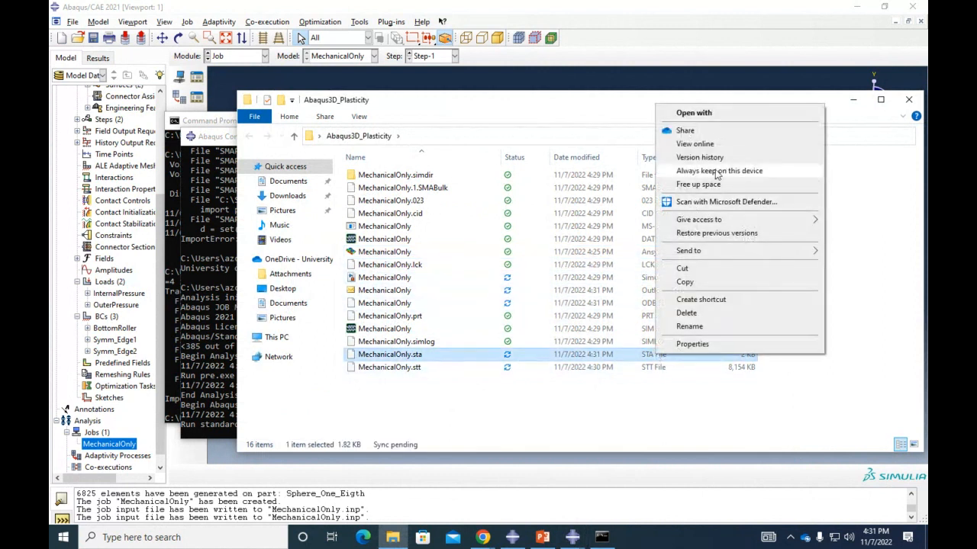
click(694, 113)
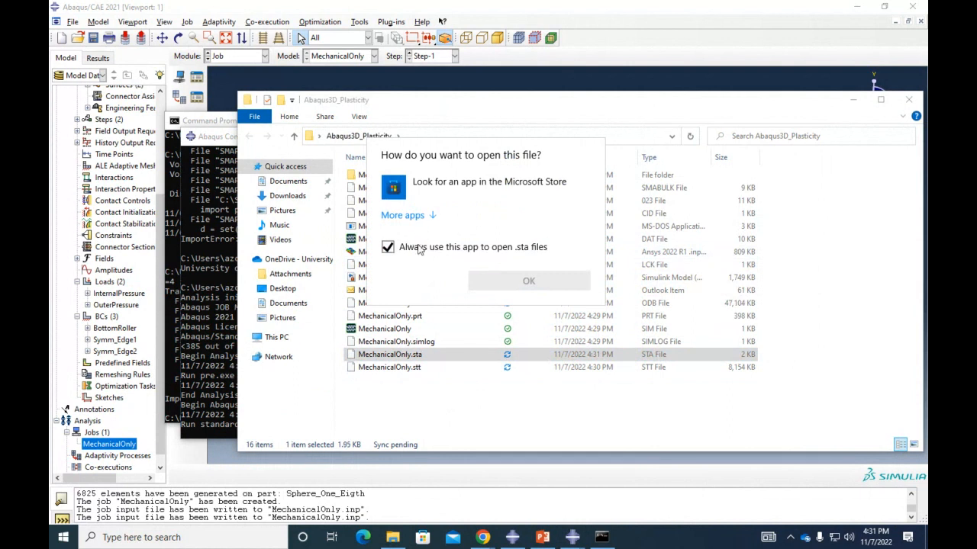
click(408, 216)
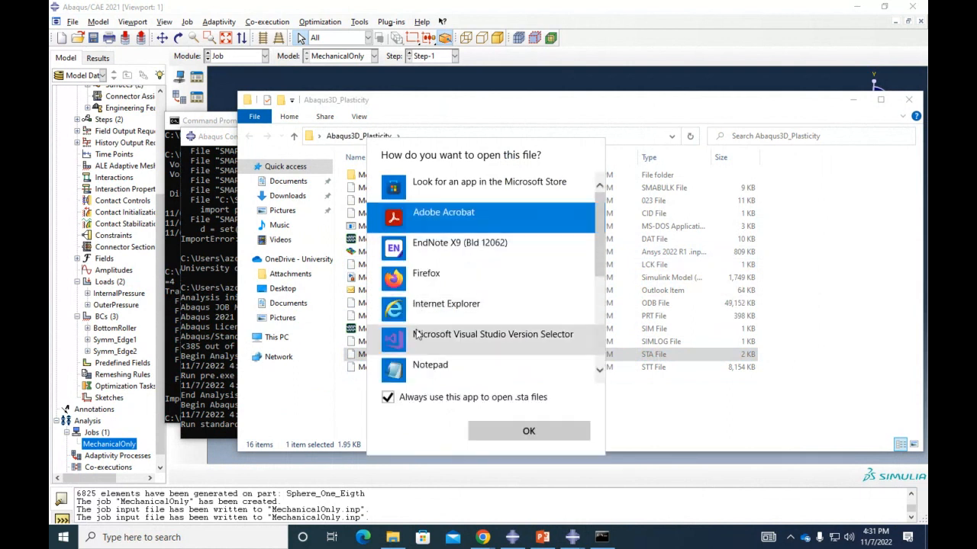
scroll(416, 336, down, 3)
double_click(430, 273)
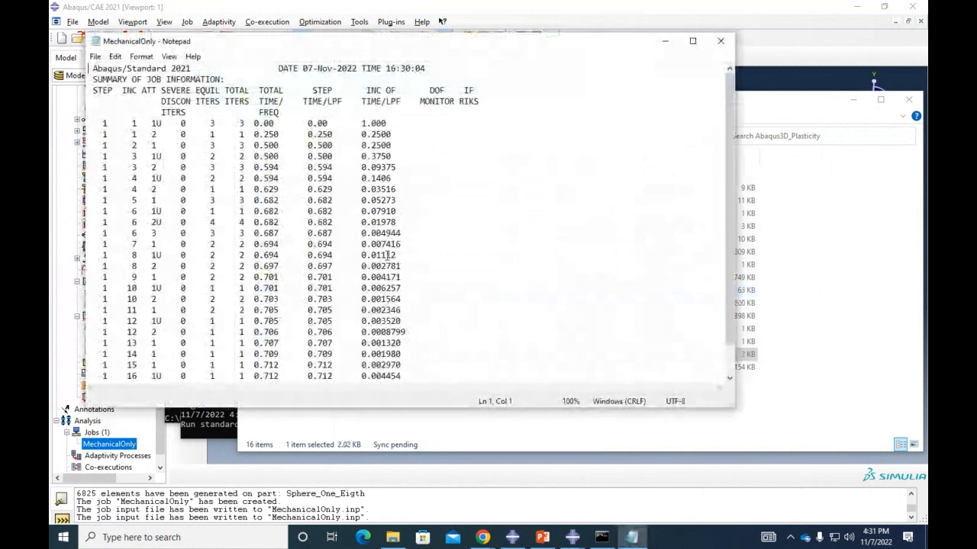
Step: Examine the increments and step times in the job's status file and check them against the running Abaqus Command window
scroll(388, 255, down, 1)
drag(412, 365, 225, 178)
drag(308, 92, 313, 333)
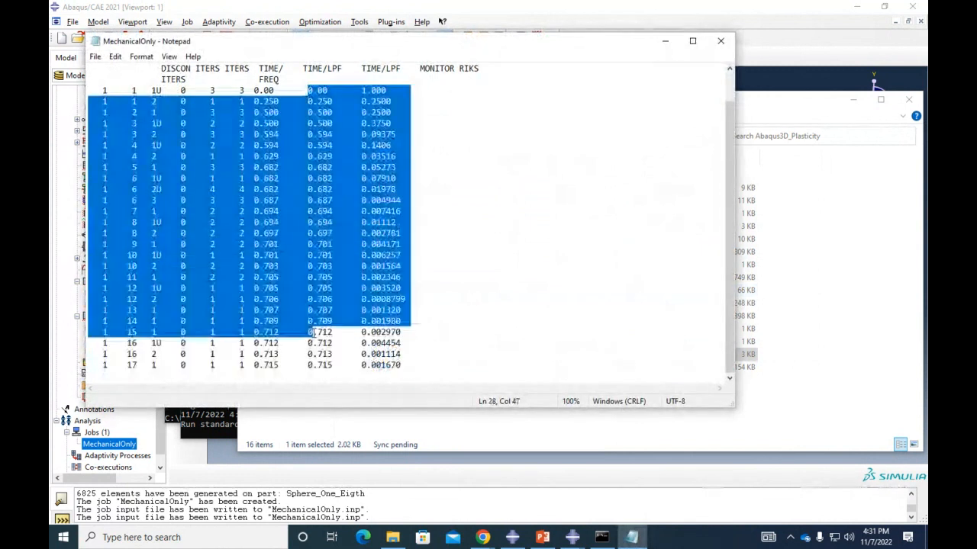
click(333, 367)
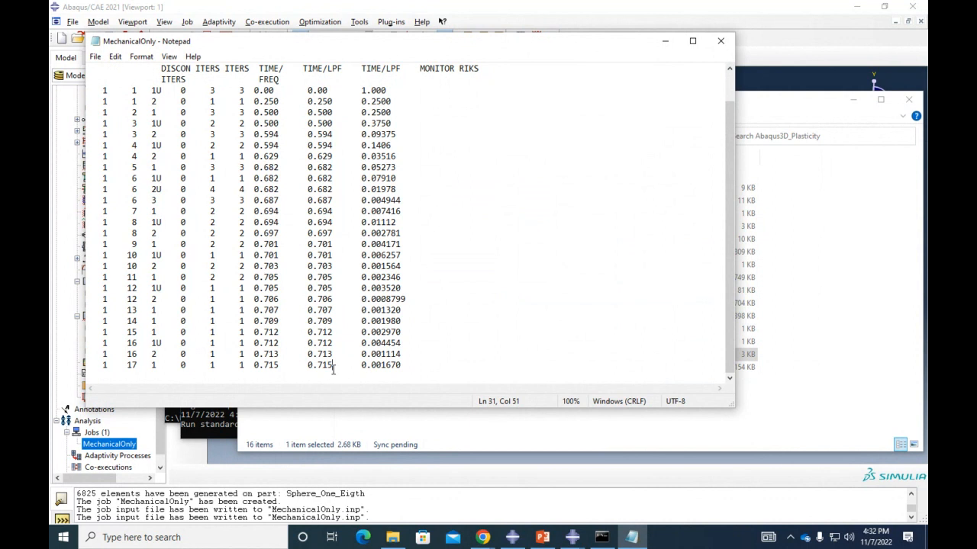
click(456, 357)
click(225, 435)
click(374, 407)
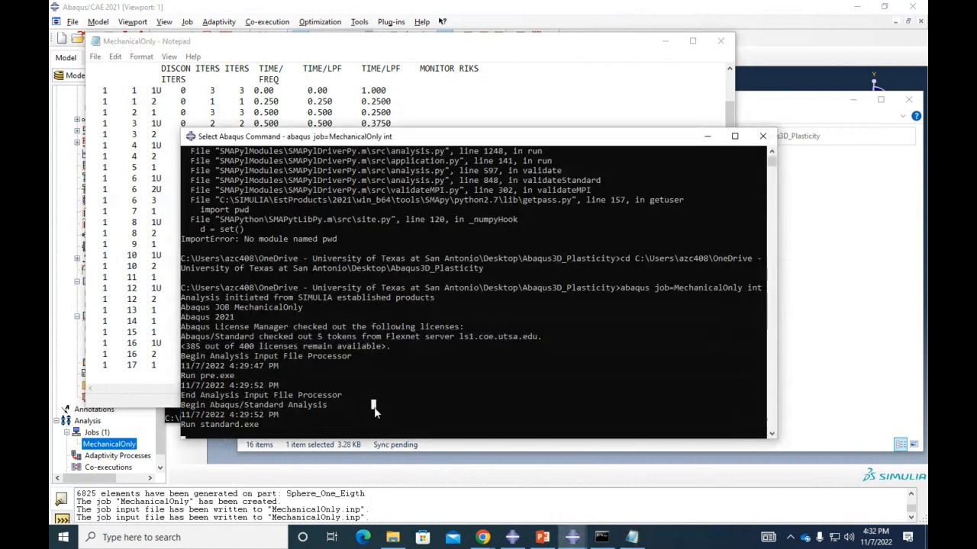
click(438, 98)
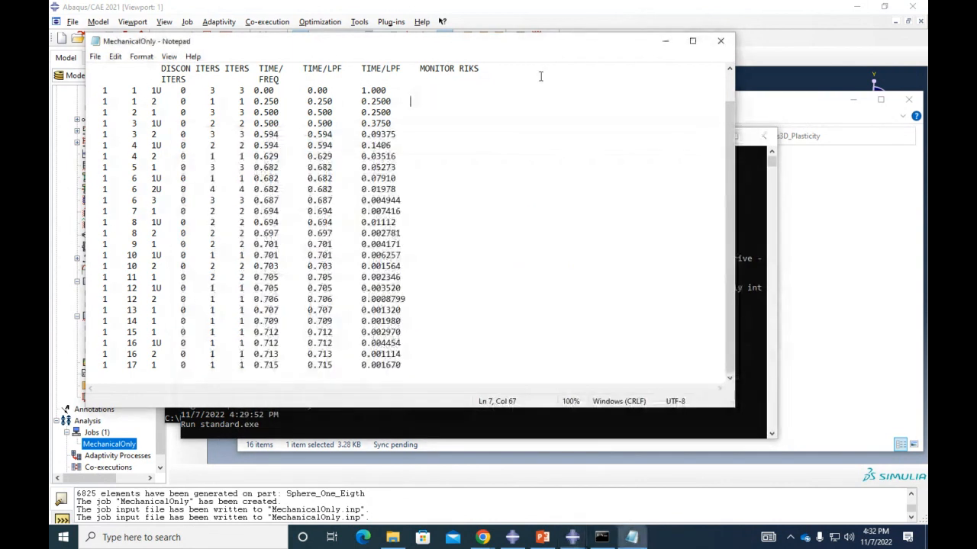
Step: Close the status file and reopen it from the job folder to read the latest increments at its end
click(721, 41)
click(392, 537)
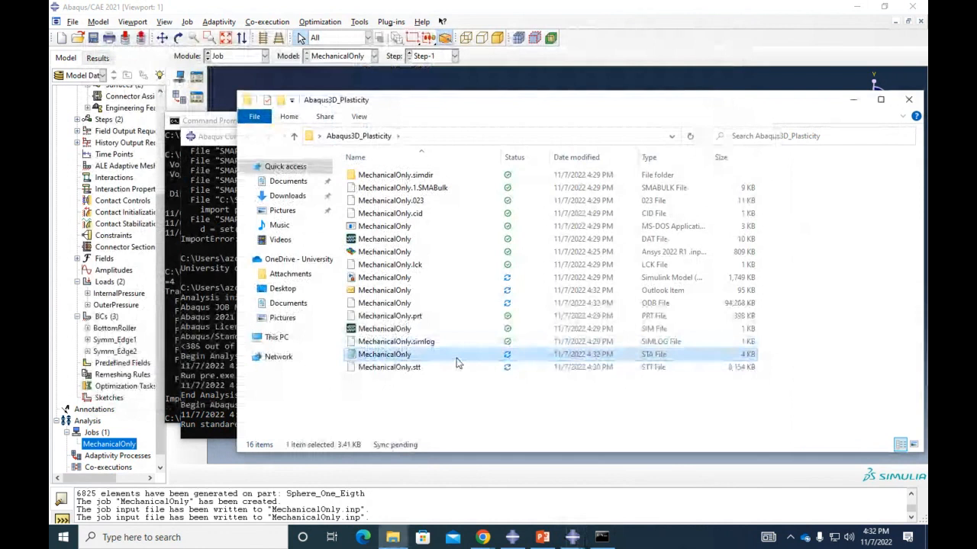
double_click(457, 356)
scroll(432, 331, down, 9)
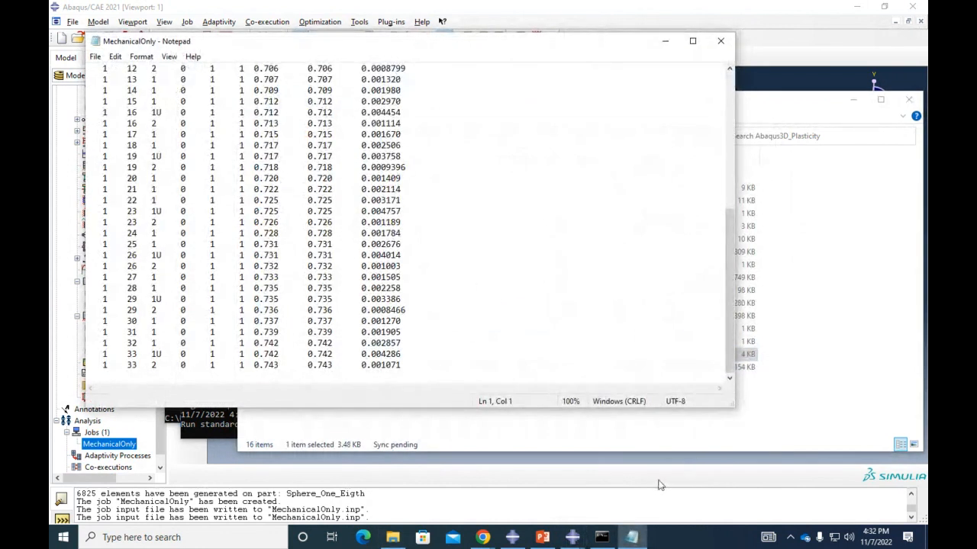
Step: Switch to Abaqus/CAE and open the output database MechanicalOnly.odb from the Abaqus3D_Plasticity folder in the results tree
click(647, 460)
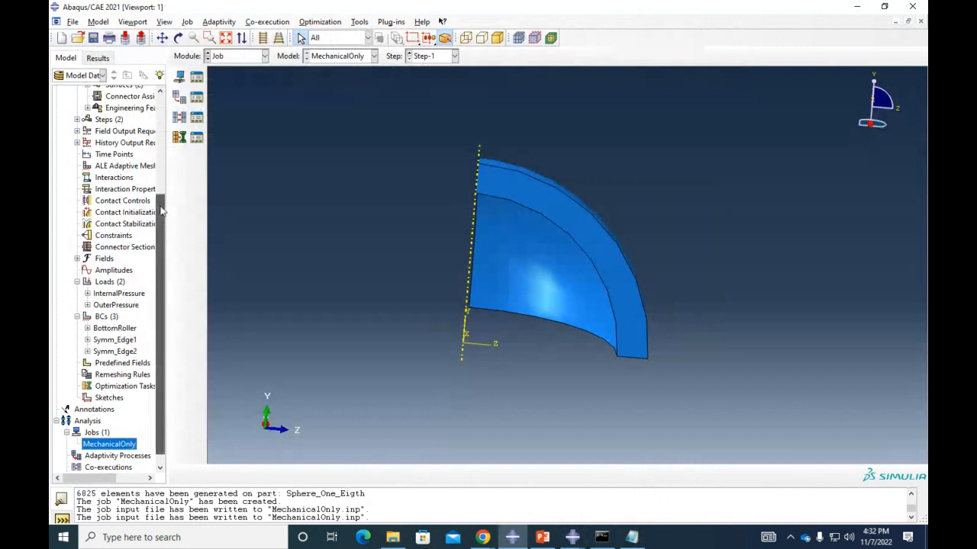
drag(161, 212, 111, 84)
click(97, 59)
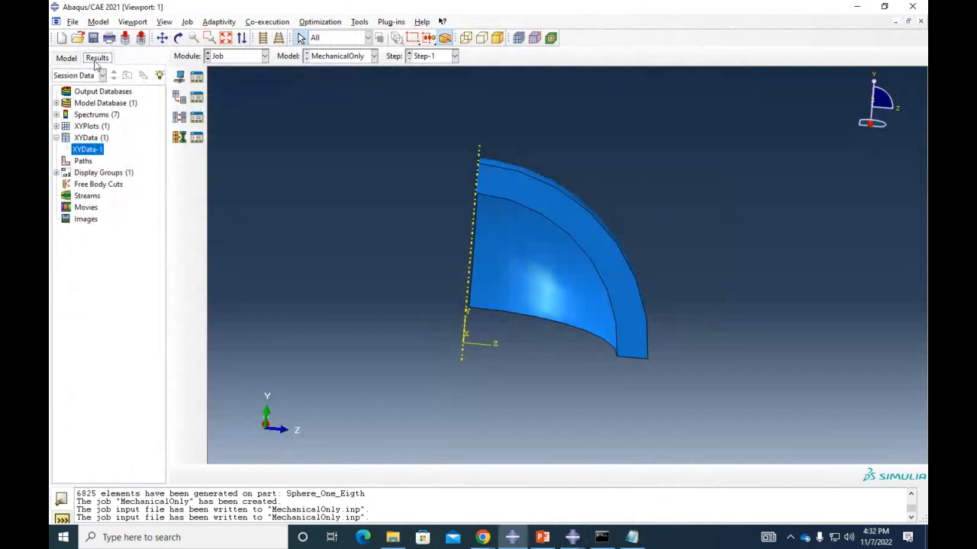
double_click(101, 92)
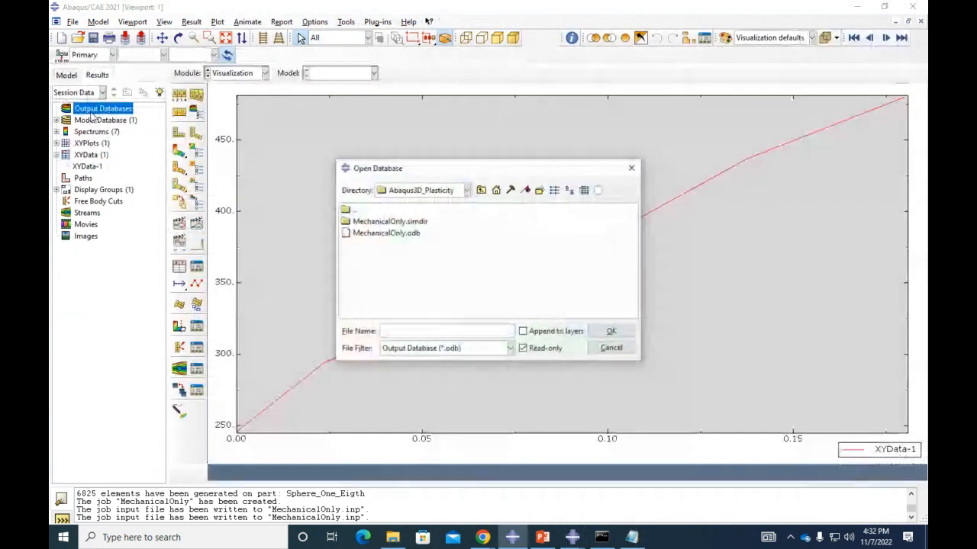
click(397, 235)
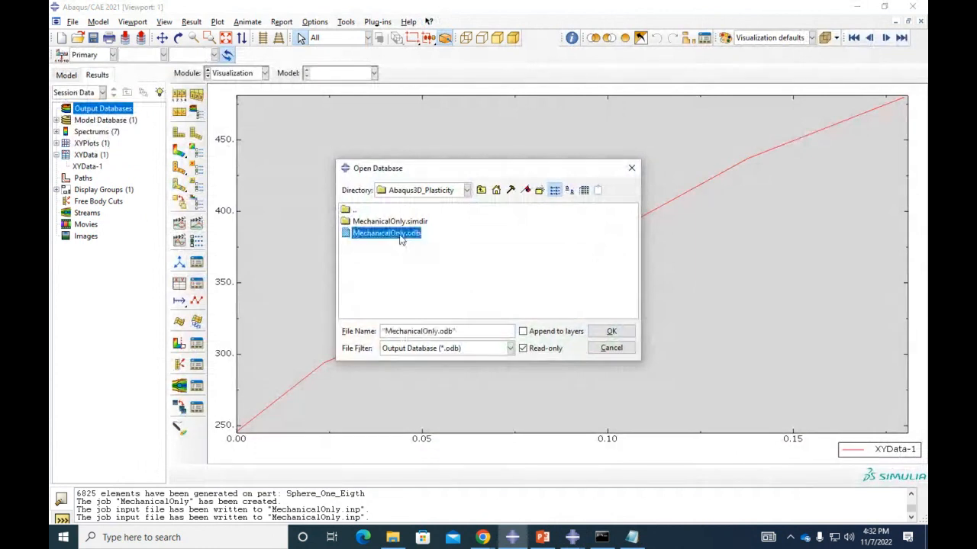
double_click(400, 234)
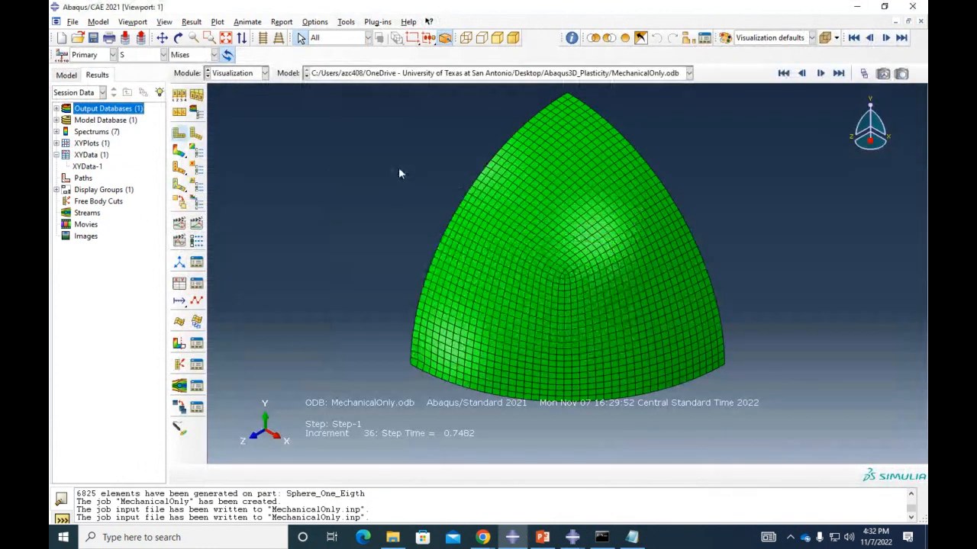
Step: Plot the Mises stress contours on the deformed sphere and inspect its cut faces and inner surface
mouse_move(466, 216)
ctrl+alt+mouse_down()
mouse_move(584, 214)
mouse_move(664, 283)
mouse_move(561, 197)
mouse_move(447, 246)
mouse_move(708, 211)
mouse_move(534, 328)
mouse_move(447, 289)
mouse_move(546, 303)
mouse_move(508, 242)
mouse_move(561, 251)
ctrl+alt+mouse_up()
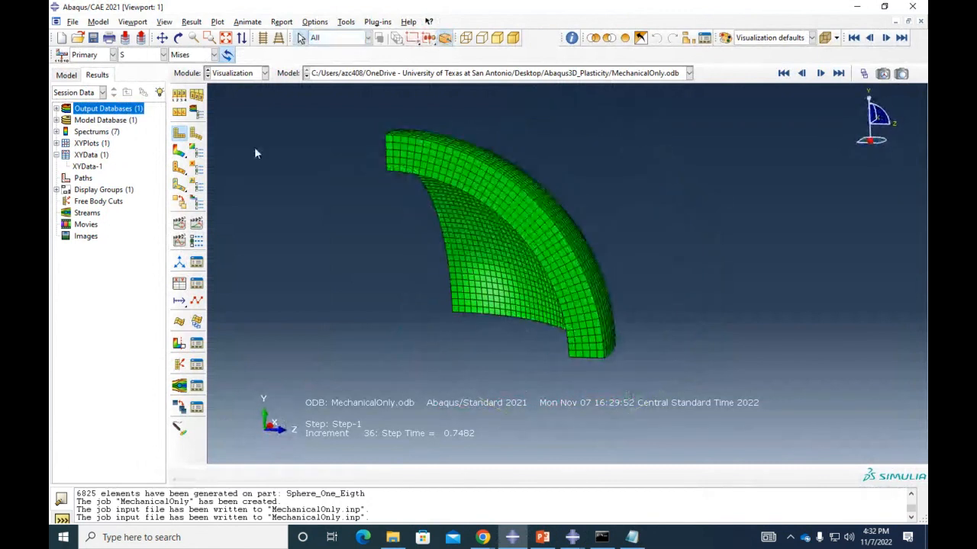
click(180, 152)
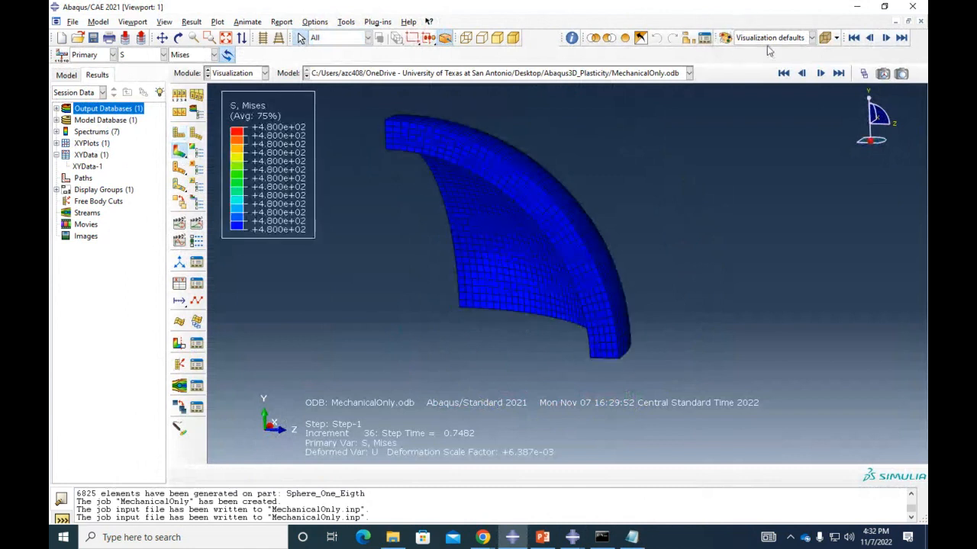
drag(502, 185, 584, 196)
ctrl+alt+drag(642, 204, 560, 204)
scroll(566, 202, down, 1)
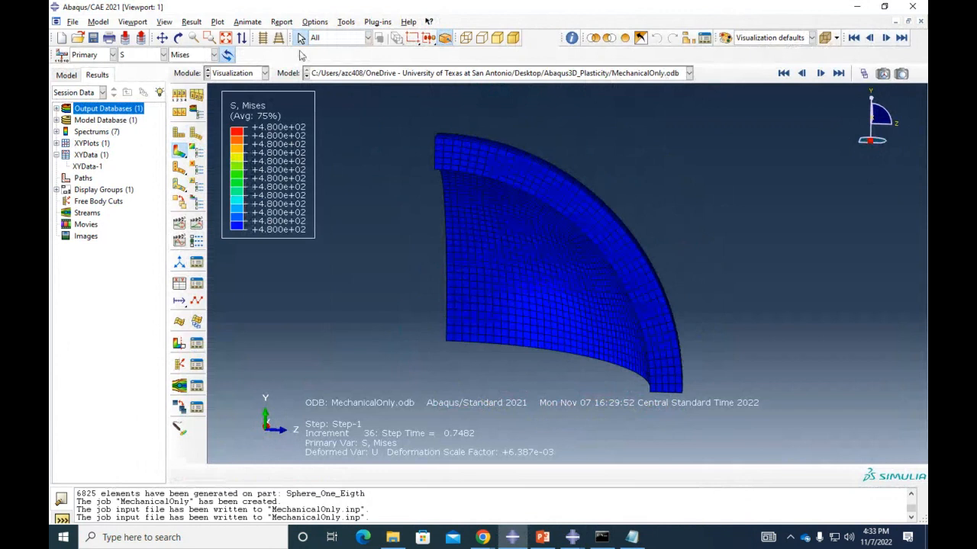
Step: Plot the AC YIELD contours on the deformed sphere and inspect them
click(143, 56)
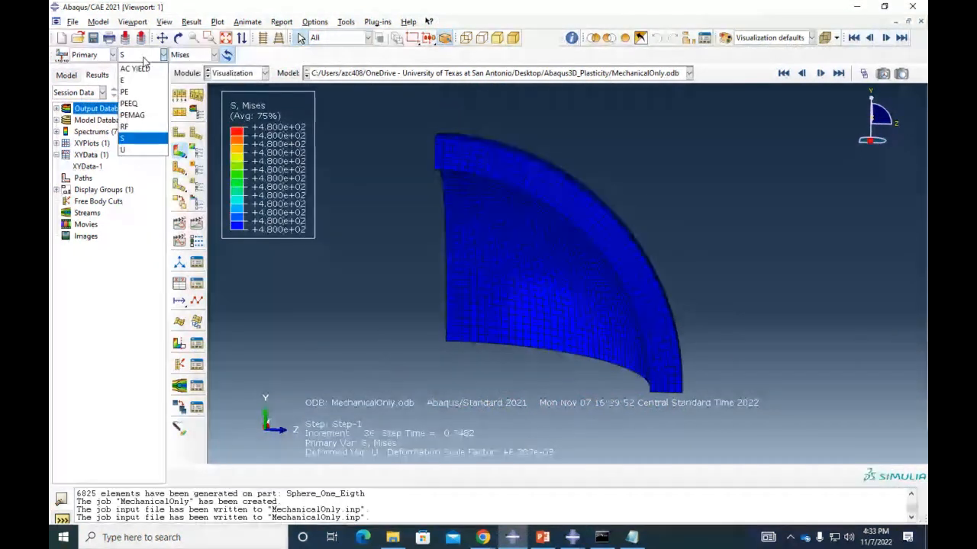
click(135, 68)
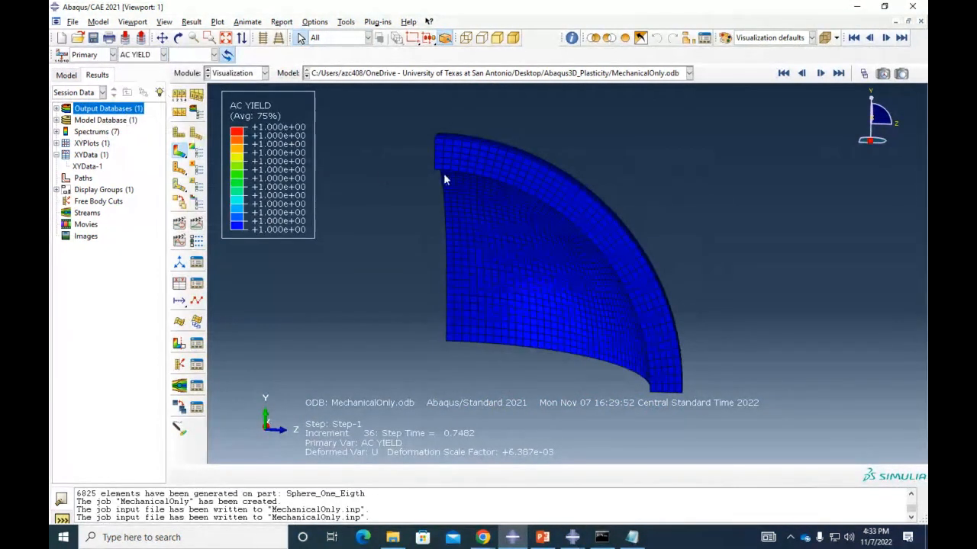
scroll(451, 170, down, 2)
scroll(451, 170, up, 3)
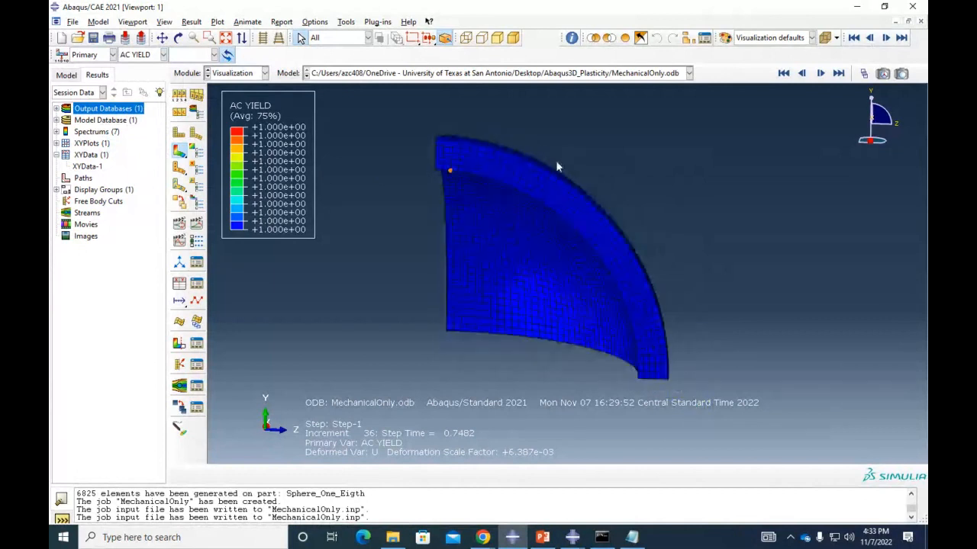
Step: Open the Frame Selector and switch the contour plot back to the stress variable S
click(864, 73)
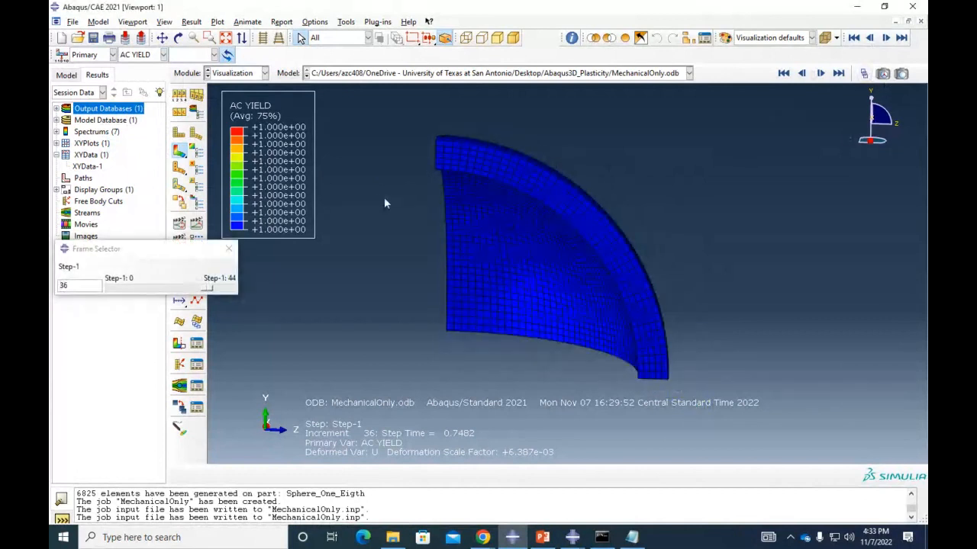
click(161, 55)
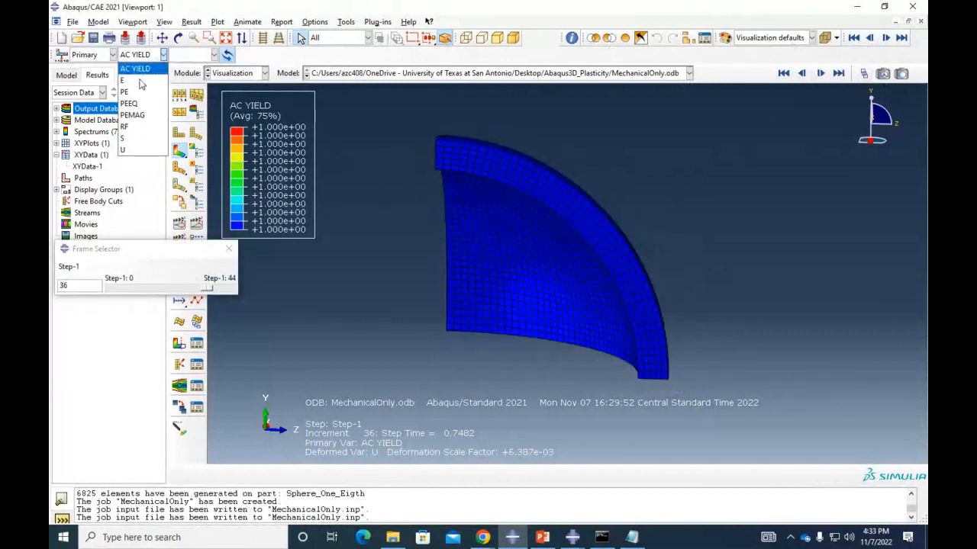
click(122, 138)
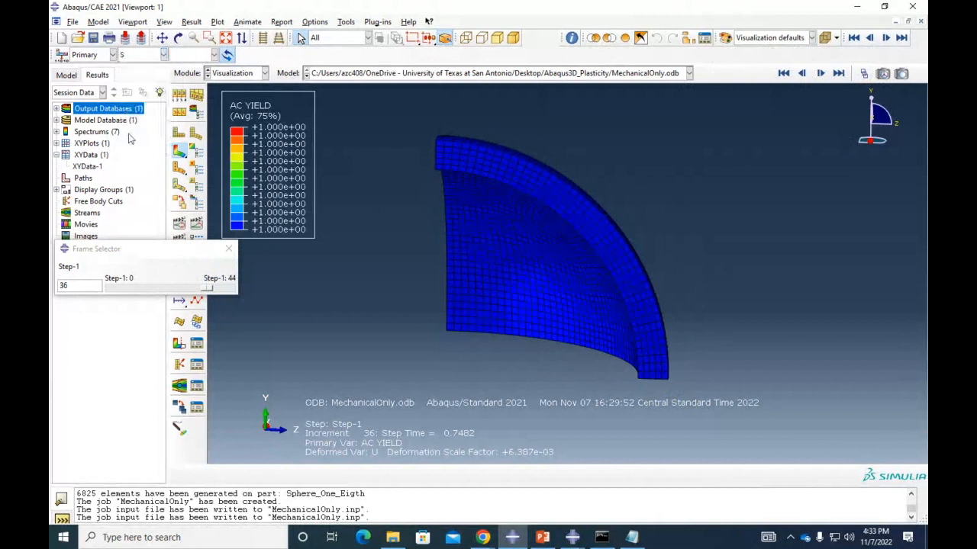
Step: Go to the start of Step-1 and examine the Mises stress frame by frame up to frame 5
click(205, 289)
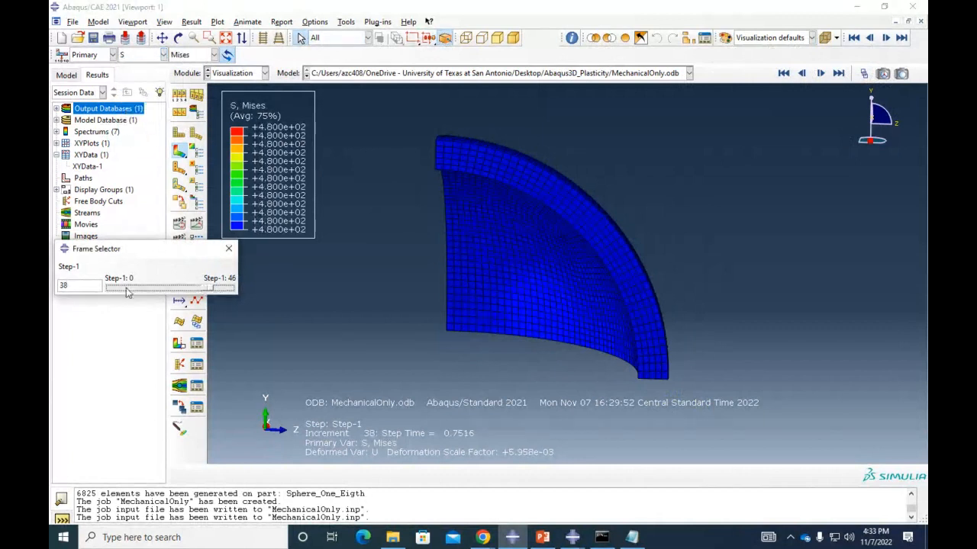
drag(207, 289, 112, 290)
key(Right)
key(Right)
key(Right)
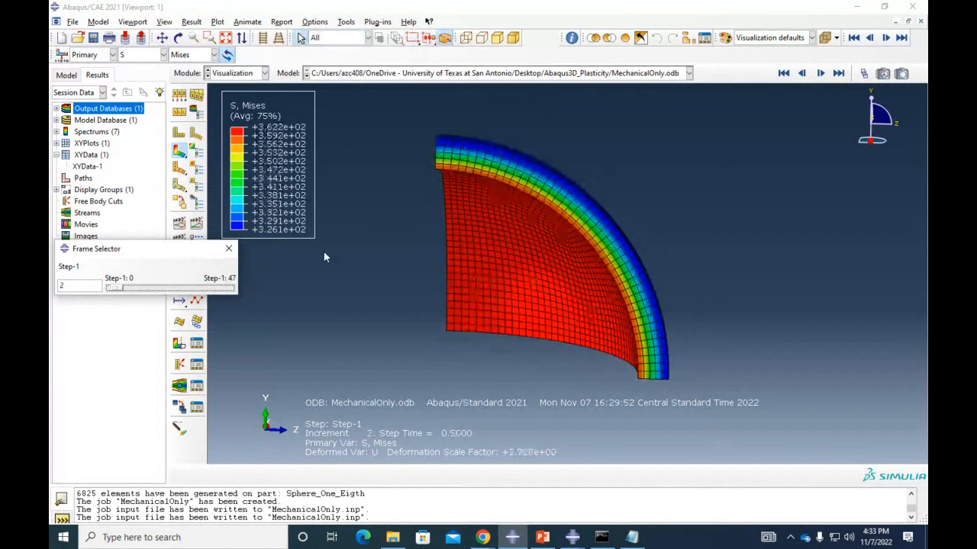
key(Right)
key(Right)
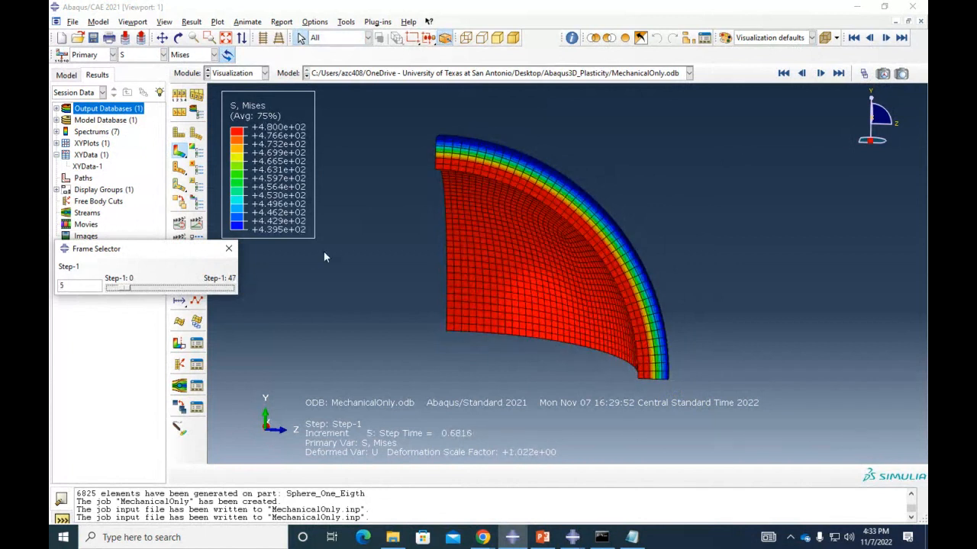
Step: Go back to frame 1 and step forward again to compare the Mises stress through the shell's thickness as yielding begins
key(Left)
key(Left)
key(Left)
key(Left)
key(Left)
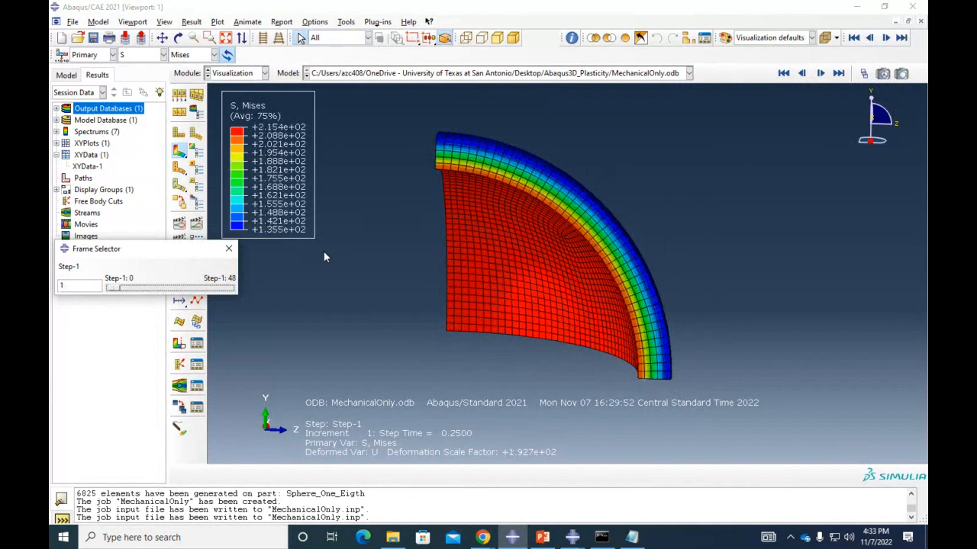
key(Right)
key(Right)
key(Right)
key(Right)
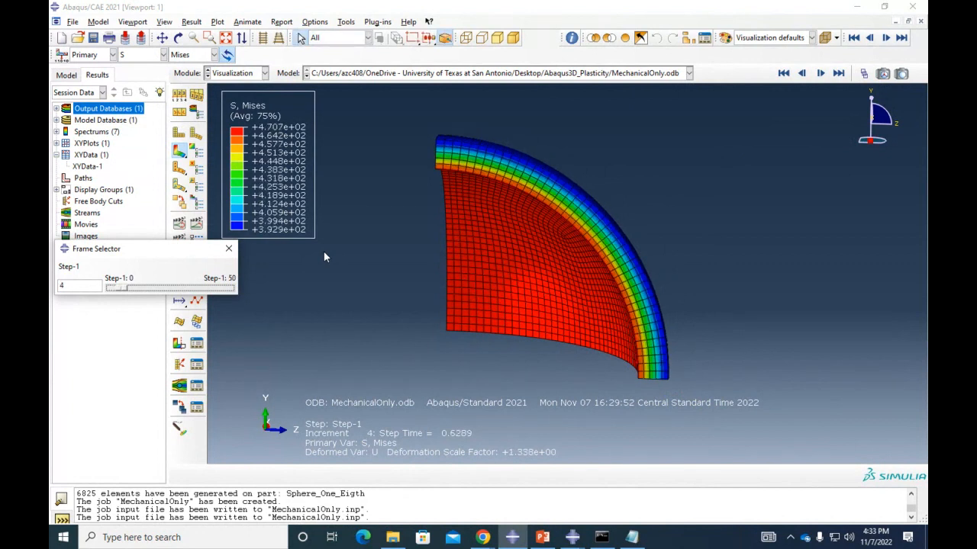
key(Right)
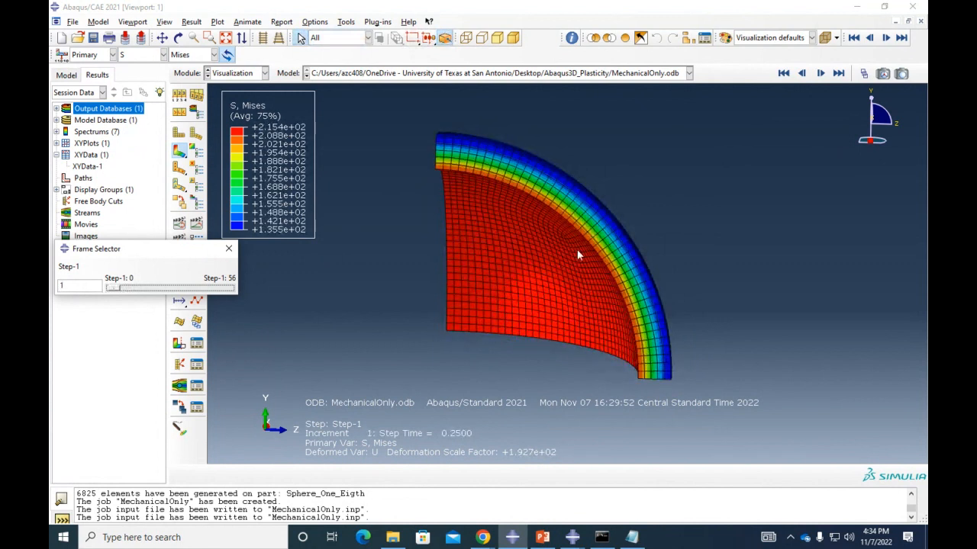
Step: Plot the AC YIELD contours and step through the frames from 1 to 41 to see when the sphere yields
click(143, 54)
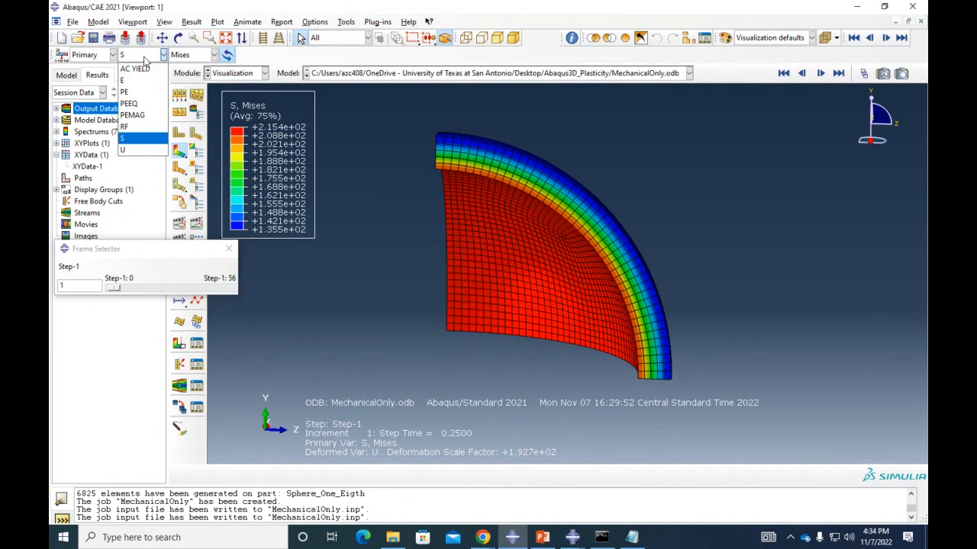
click(141, 70)
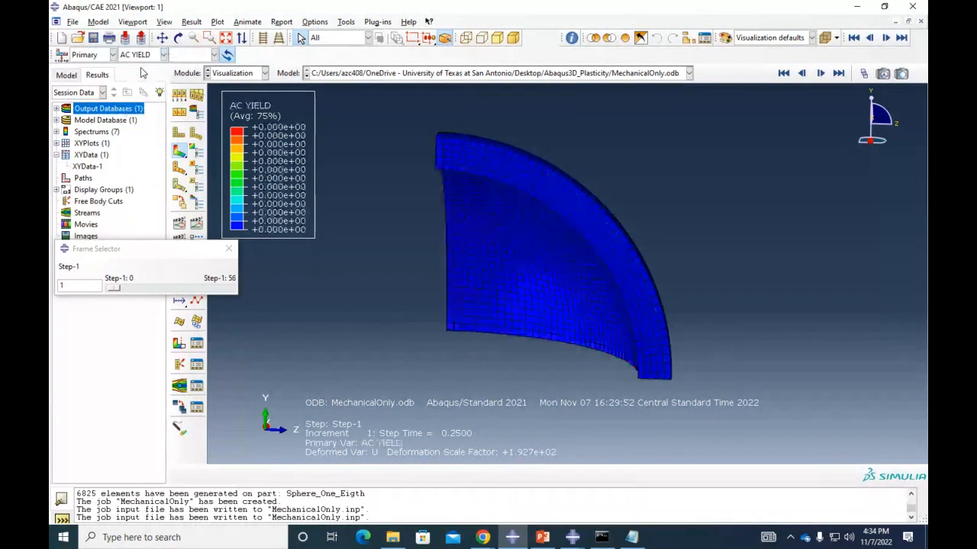
click(113, 290)
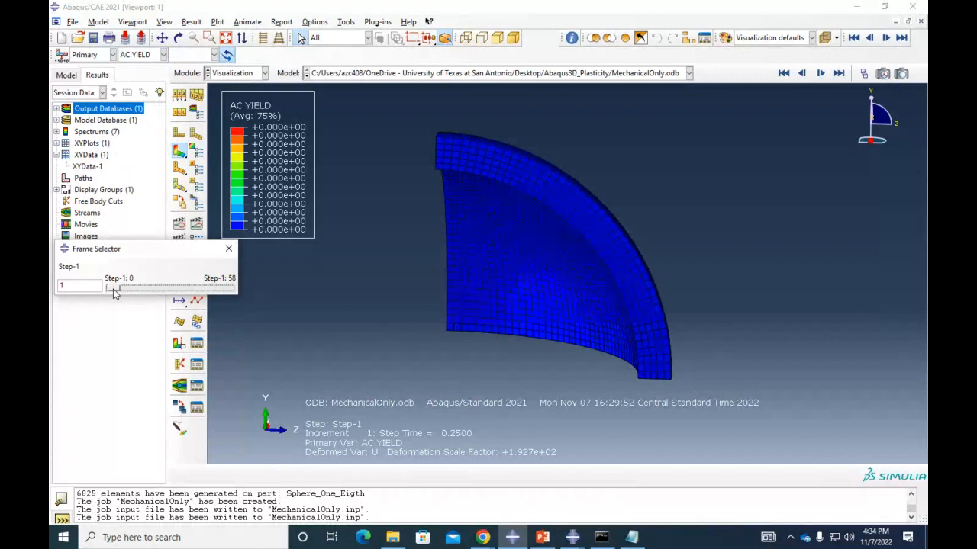
key(Right)
key(Right)
key(Right)
key(Right)
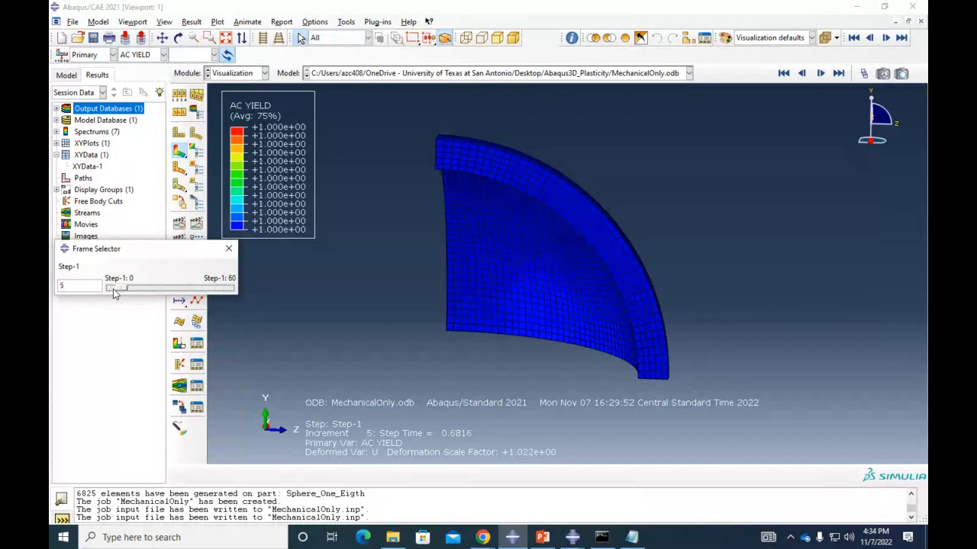
key(Right)
key(Right)
key(Right)
key(Right)
key(Right)
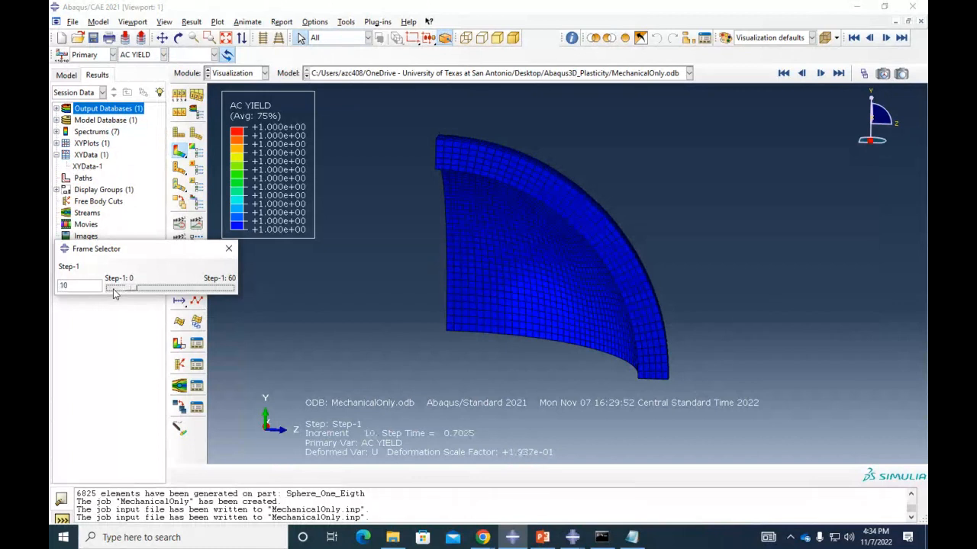
key(Right)
key(Right)
key(Right)
key(Right)
key(Right)
key(Right)
key(Right)
key(Right)
key(Right)
key(Right)
key(Right)
key(Right)
key(Right)
key(Right)
key(Right)
key(Right)
key(Right)
key(Right)
key(Right)
key(Right)
key(Right)
key(Right)
key(Right)
key(Right)
key(Right)
key(Right)
key(Right)
key(Right)
key(Right)
key(Right)
key(Right)
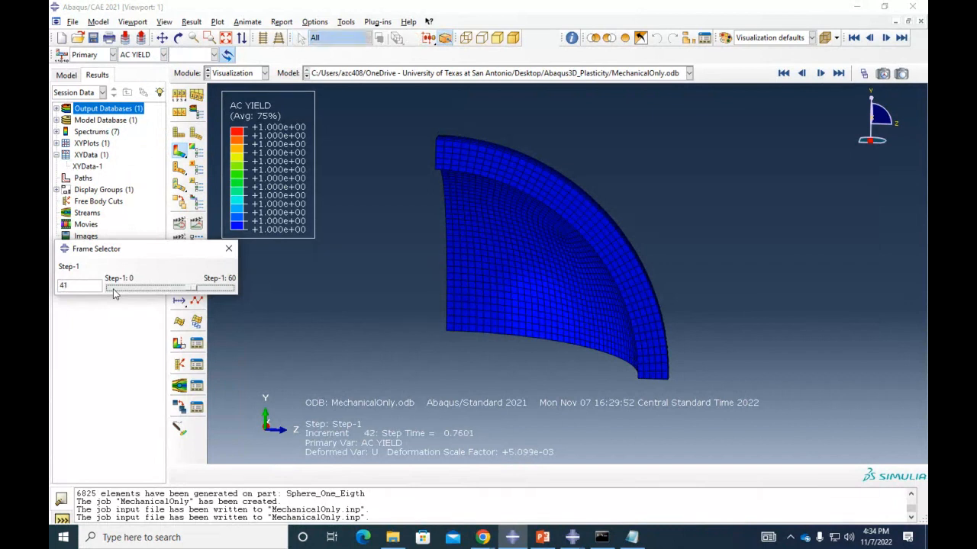
Step: Step the AC YIELD plot back to frame 0 of Step-1
key(Left)
key(Left)
key(Left)
key(Left)
key(Left)
key(Left)
key(Left)
key(Left)
key(Left)
key(Left)
key(Left)
key(Left)
key(Left)
key(Left)
key(Left)
key(Left)
key(Left)
key(Left)
key(Left)
key(Left)
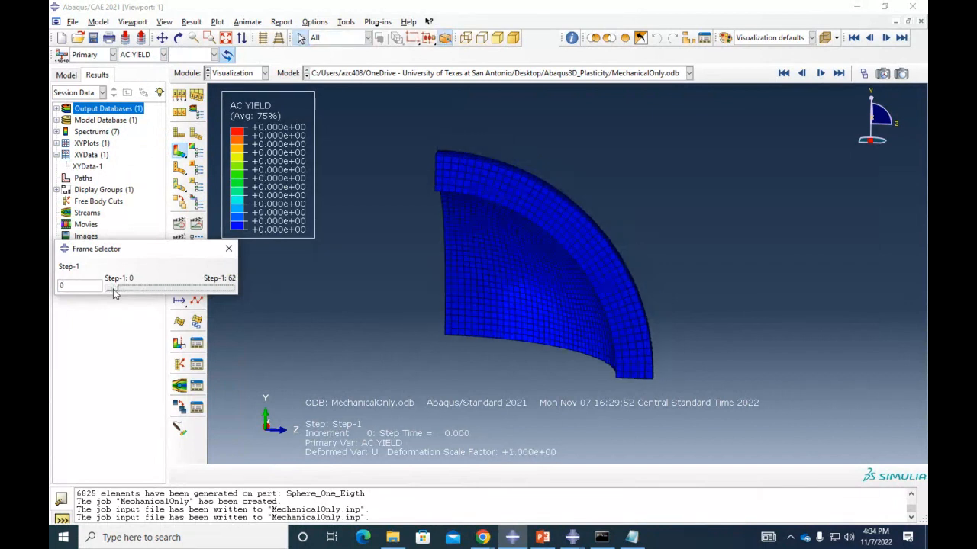
Step: Plot the equivalent plastic strain PEEQ and step through the frames from 0 to 64 to examine how it develops
click(141, 55)
click(139, 106)
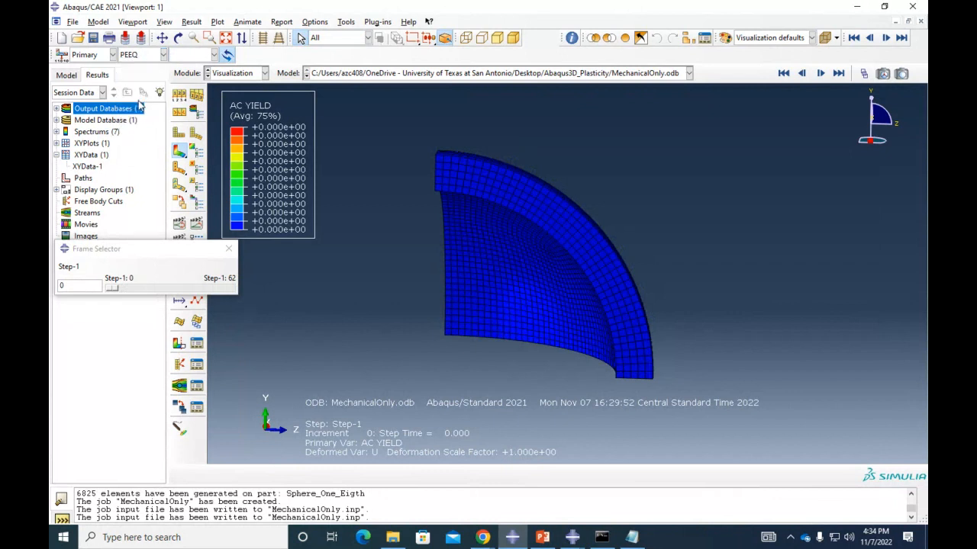
click(112, 290)
key(Right)
key(Right)
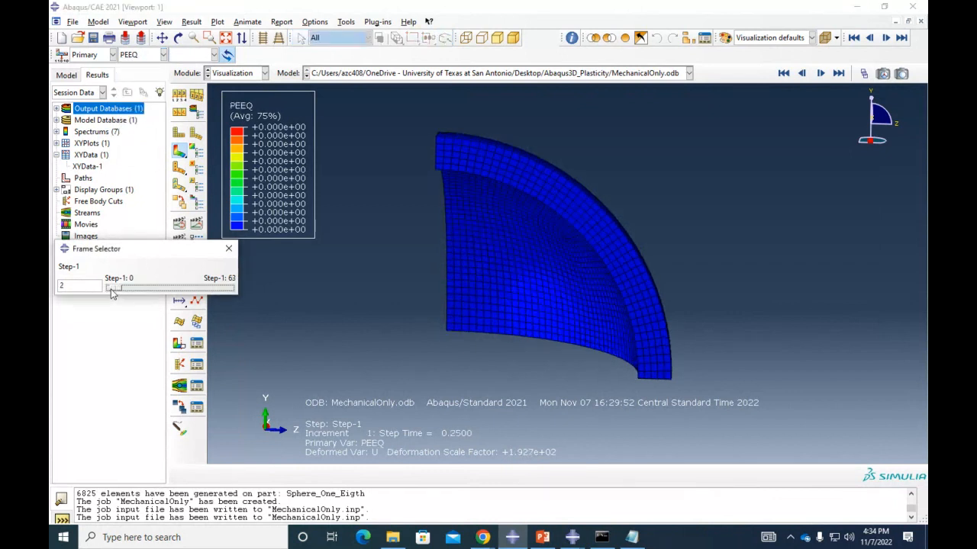
key(Right)
key(Right)
key(Right)
key(Right)
key(Right)
key(Right)
key(Right)
key(Right)
key(Right)
key(Right)
key(Right)
key(Right)
key(Right)
key(Right)
key(Right)
key(Right)
key(Right)
key(Right)
key(Right)
key(Right)
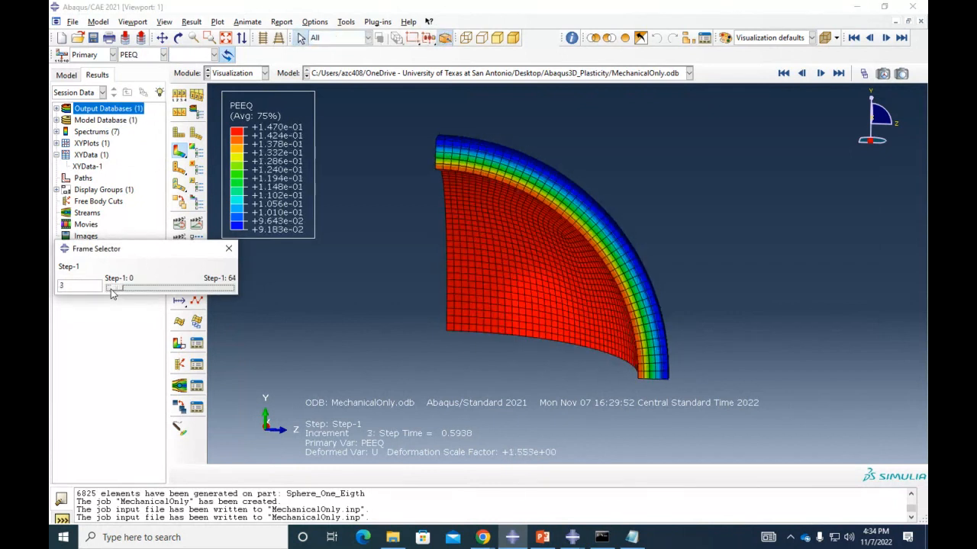
key(Right)
key(Right)
key(Right)
key(Right)
key(Right)
key(Right)
key(Right)
key(Right)
key(Right)
key(Right)
key(Right)
key(Right)
key(Right)
key(Right)
key(Right)
key(Right)
key(Right)
key(Right)
key(Right)
key(Right)
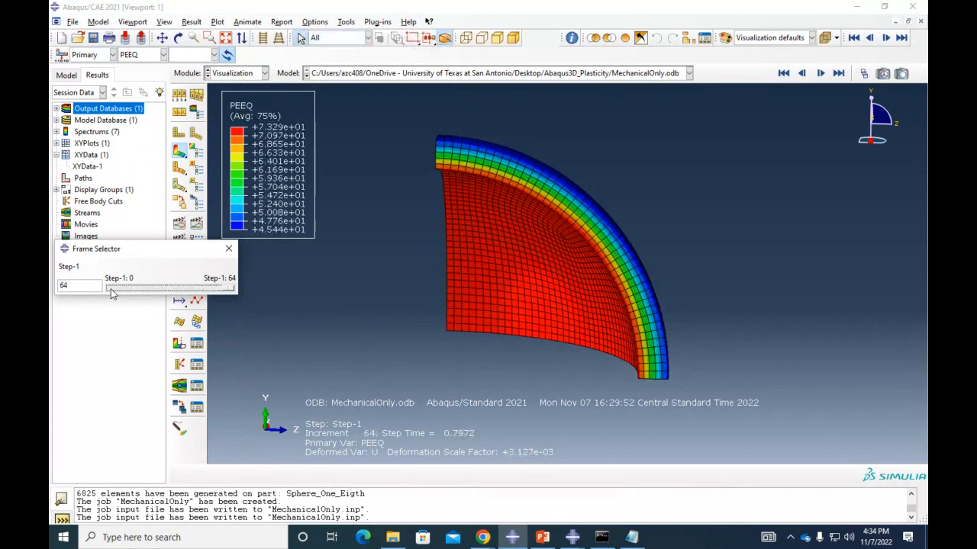
Step: Step the PEEQ plot back from frame 64 to frame 0
key(Left)
key(Left)
key(Left)
key(Left)
key(Left)
key(Left)
key(Left)
key(Left)
key(Left)
key(Left)
key(Left)
key(Left)
key(Left)
key(Left)
key(Left)
key(Left)
key(Left)
key(Left)
key(Left)
key(Left)
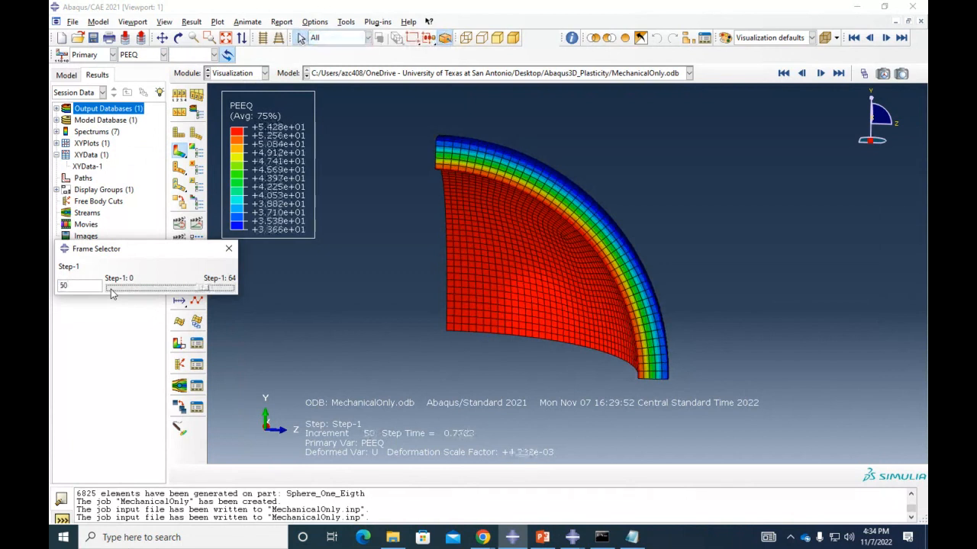
key(Left)
key(Left)
key(Left)
key(Left)
key(Left)
key(Left)
key(Left)
key(Left)
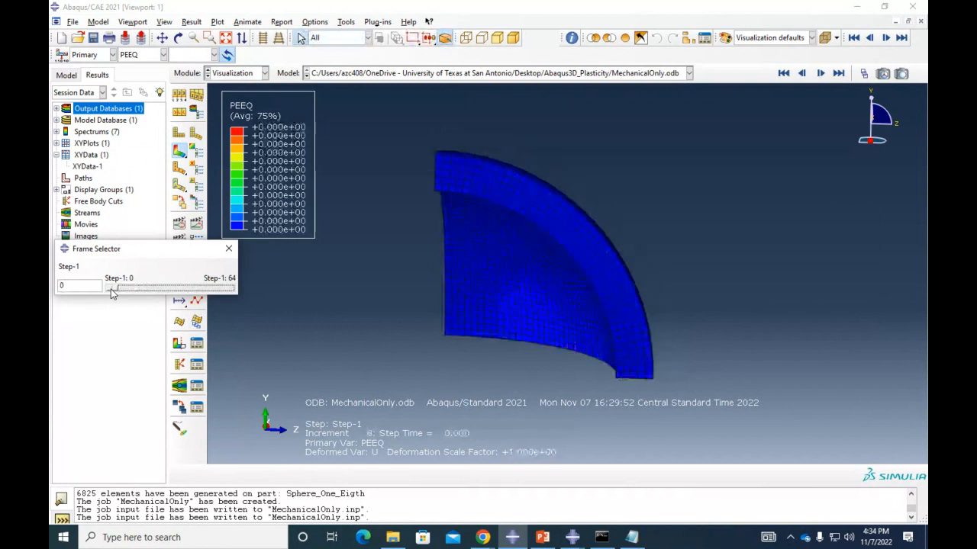
Step: Step the PEEQ plot forward from frame 0 to frame 63 to review the plastic strain growth
key(Right)
key(Right)
key(Right)
key(Right)
key(Right)
key(Right)
key(Right)
key(Right)
key(Right)
key(Right)
key(Right)
key(Right)
key(Right)
key(Right)
key(Right)
key(Right)
key(Right)
key(Right)
key(Right)
key(Right)
key(Right)
key(Right)
key(Right)
key(Right)
key(Right)
key(Right)
key(Right)
key(Right)
key(Right)
key(Right)
key(Right)
key(Right)
key(Right)
key(Right)
key(Right)
key(Right)
key(Right)
key(Right)
key(Right)
key(Right)
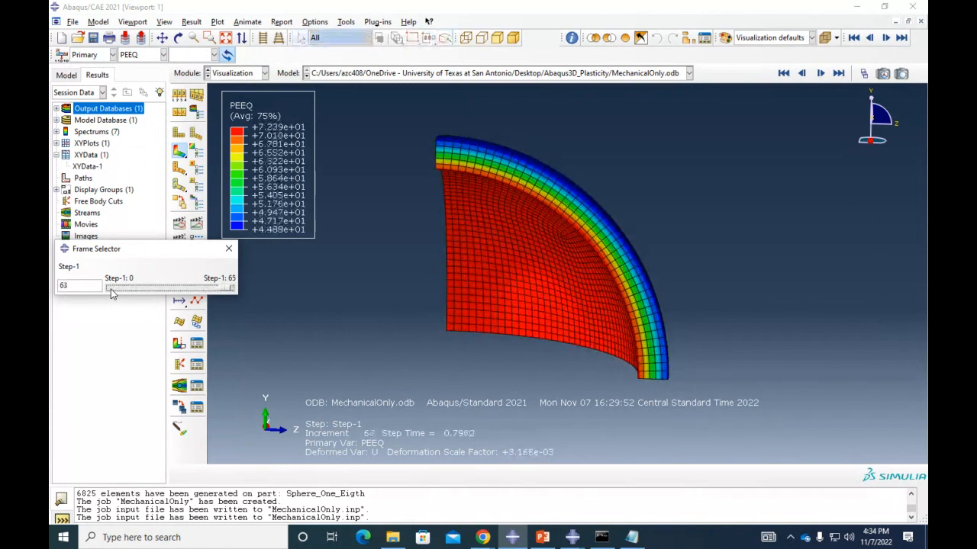
Step: Step the PEEQ plot back from frame 63 to frame 0
key(Left)
key(Left)
key(Left)
key(Left)
key(Left)
key(Left)
key(Left)
key(Left)
key(Left)
key(Left)
key(Left)
key(Left)
key(Left)
key(Left)
key(Left)
key(Left)
key(Left)
key(Left)
key(Left)
key(Left)
key(Left)
key(Left)
key(Left)
key(Left)
key(Left)
key(Left)
key(Left)
key(Left)
key(Left)
key(Left)
key(Left)
key(Left)
key(Left)
key(Left)
key(Left)
key(Left)
key(Left)
key(Left)
key(Left)
key(Left)
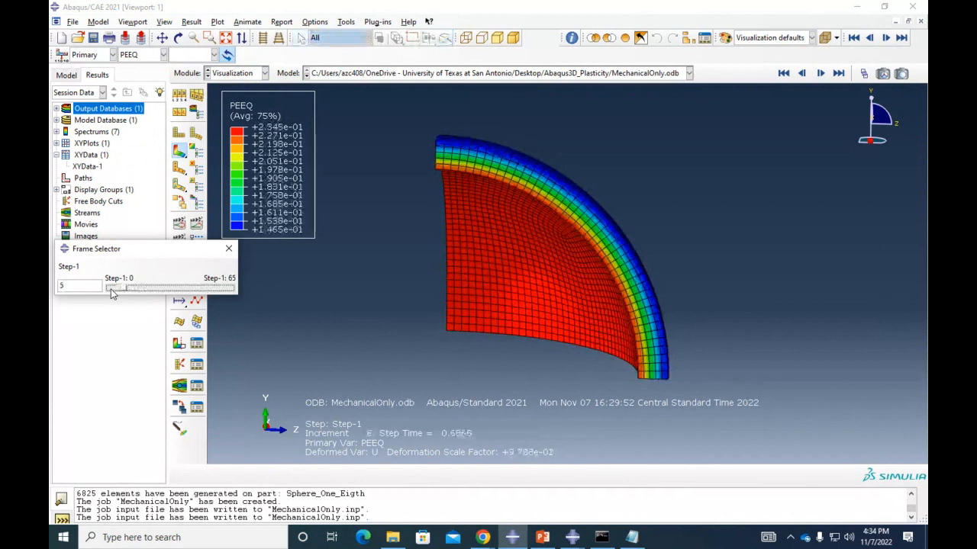
Step: Alternate the PEEQ plot between frames 0 and 1 to compare the undeformed and first loaded states
key(Right)
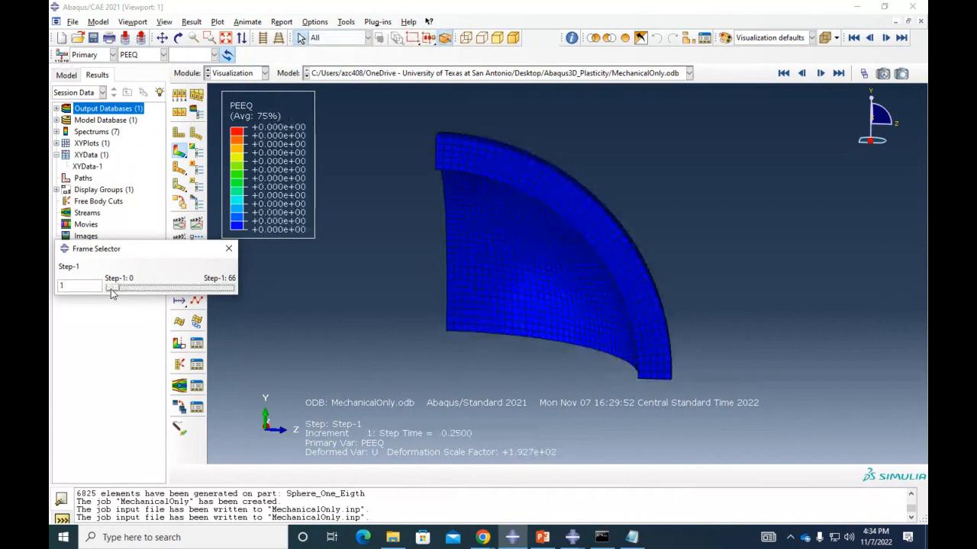
key(Left)
key(Right)
key(Left)
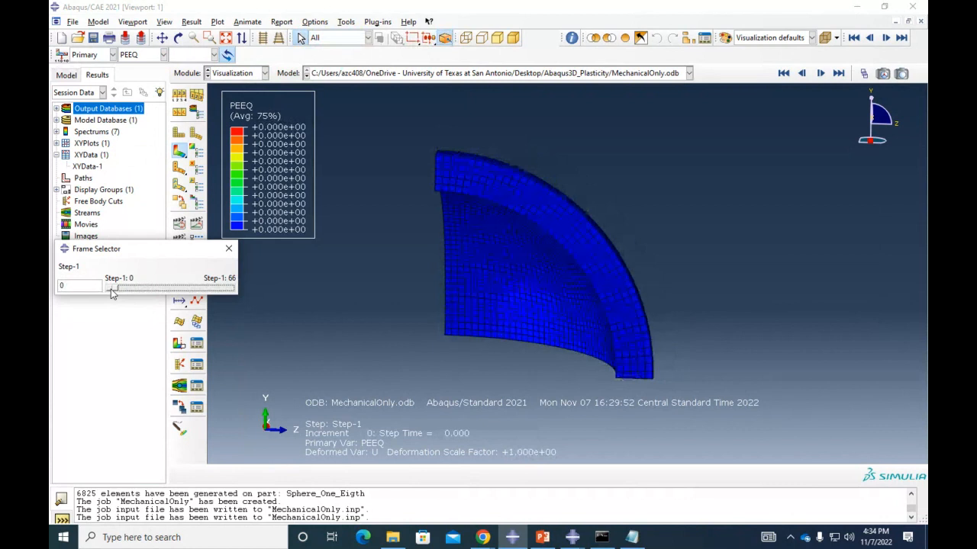
key(Right)
key(Left)
key(Right)
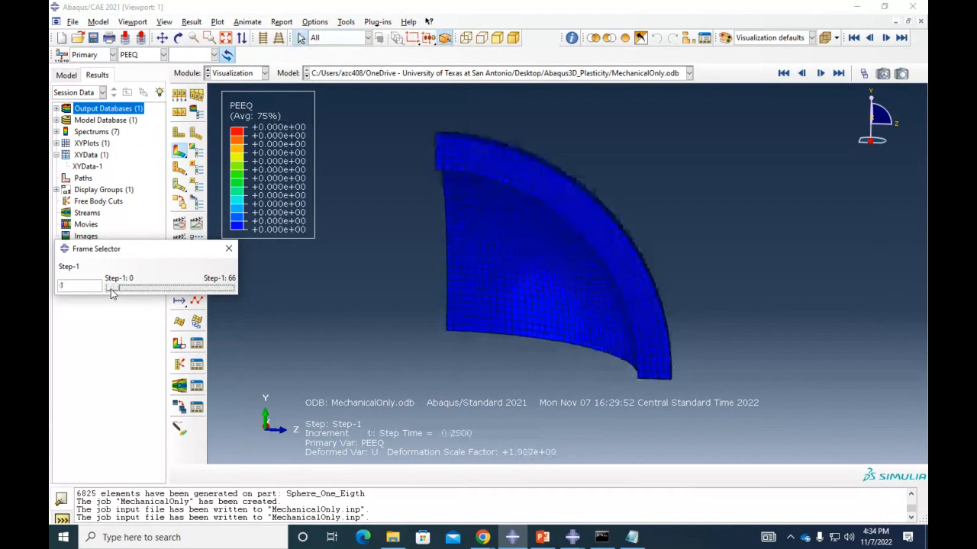
Step: Step the PEEQ plot forward to frame 45 and back to frame 42
key(Right)
key(Right)
key(Right)
key(Right)
key(Right)
key(Right)
key(Right)
key(Right)
key(Right)
key(Right)
key(Right)
key(Right)
key(Right)
key(Right)
key(Right)
key(Right)
key(Right)
key(Right)
key(Right)
key(Right)
key(Right)
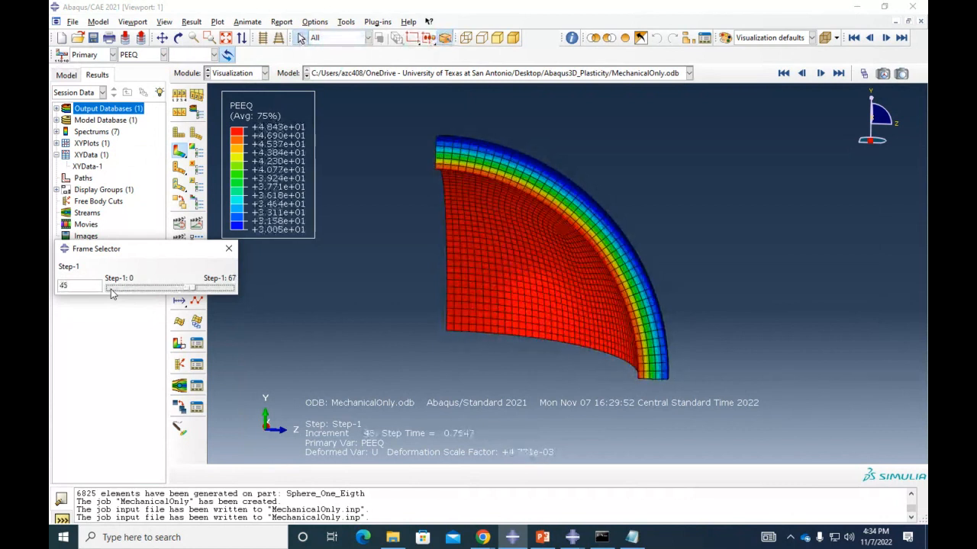
key(Left)
key(Left)
key(Left)
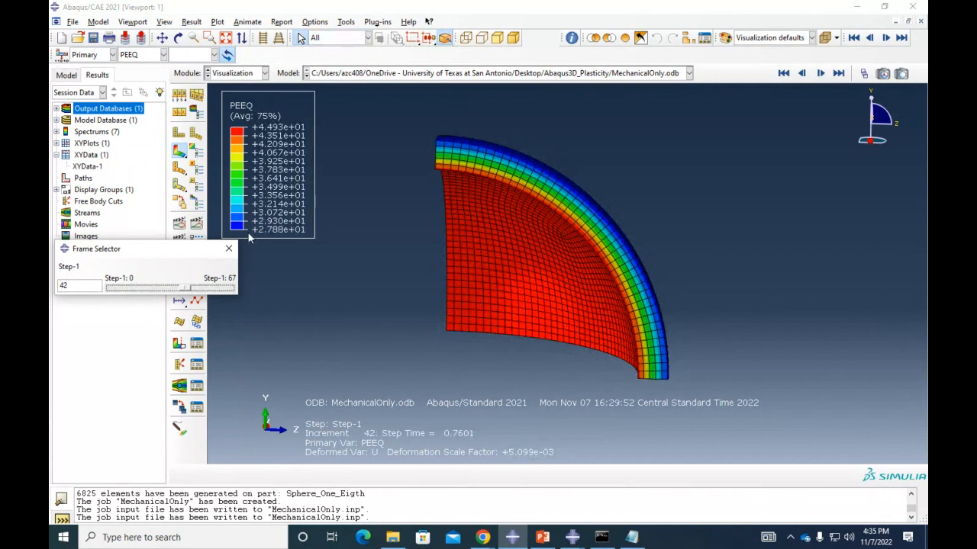
Step: Show PEEQ at frames 58 and 73 and examine the contours through the sphere's wall thickness up close
drag(188, 289, 210, 293)
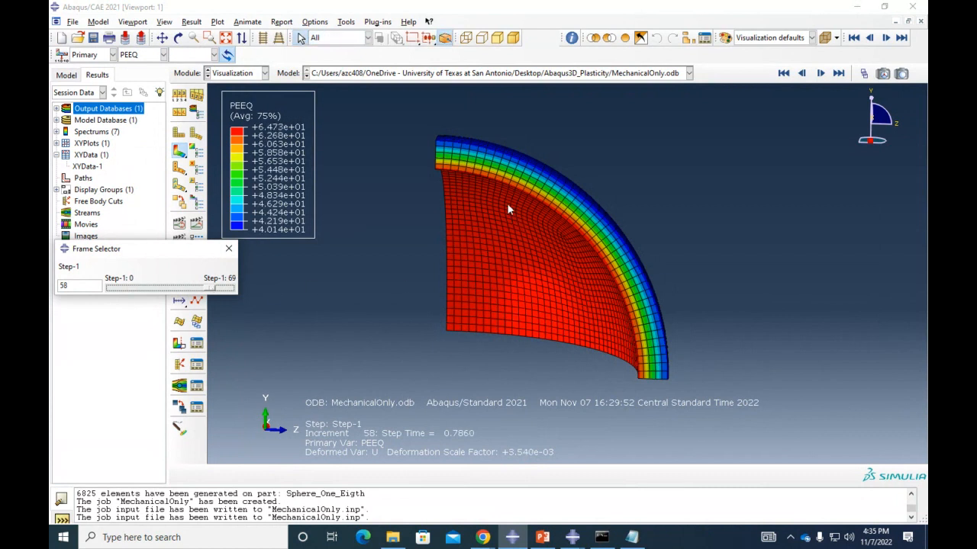
scroll(464, 176, up, 2)
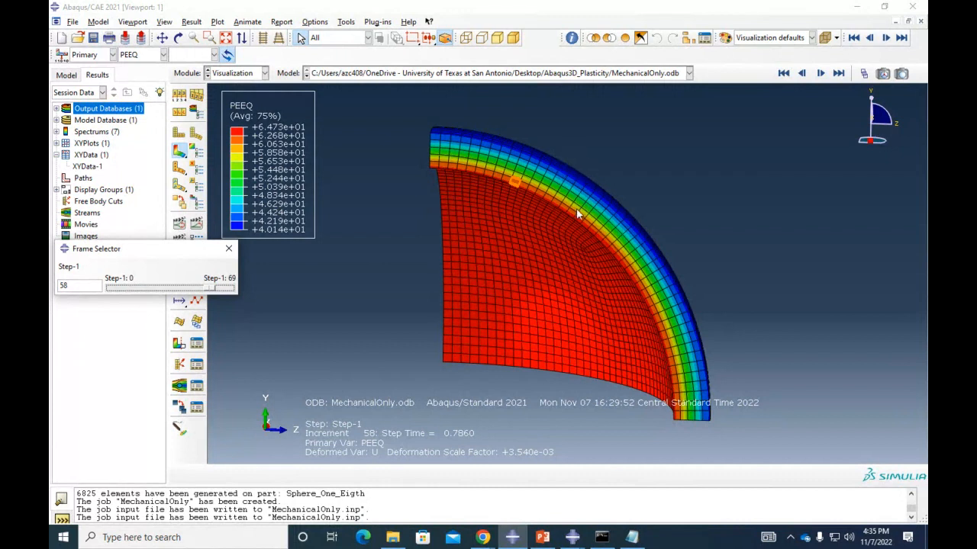
click(226, 288)
drag(213, 289, 237, 287)
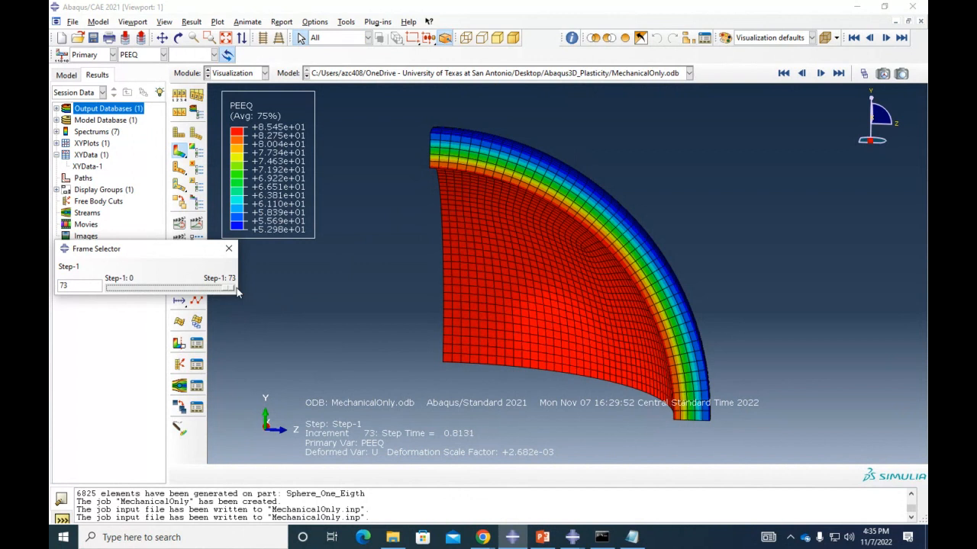
scroll(421, 241, up, 3)
scroll(451, 169, down, 5)
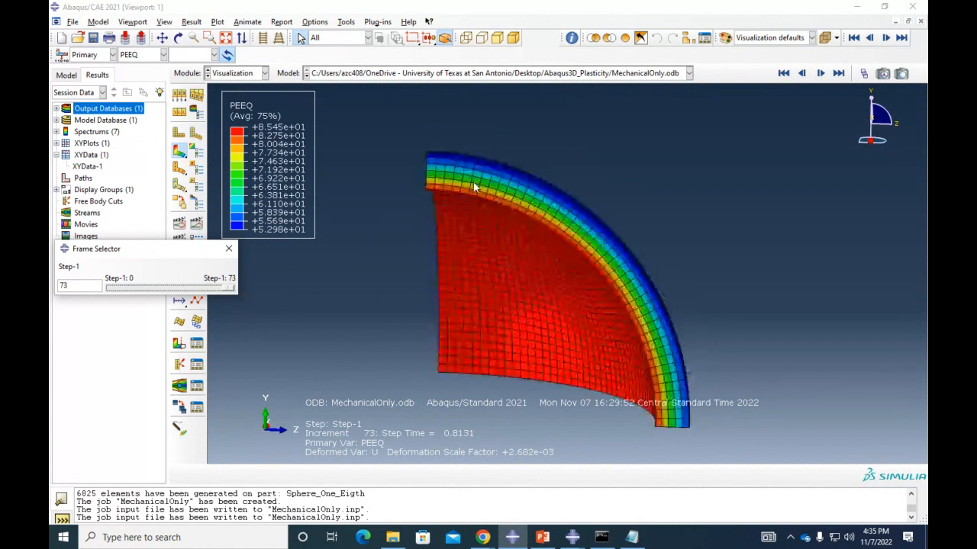
scroll(457, 177, down, 5)
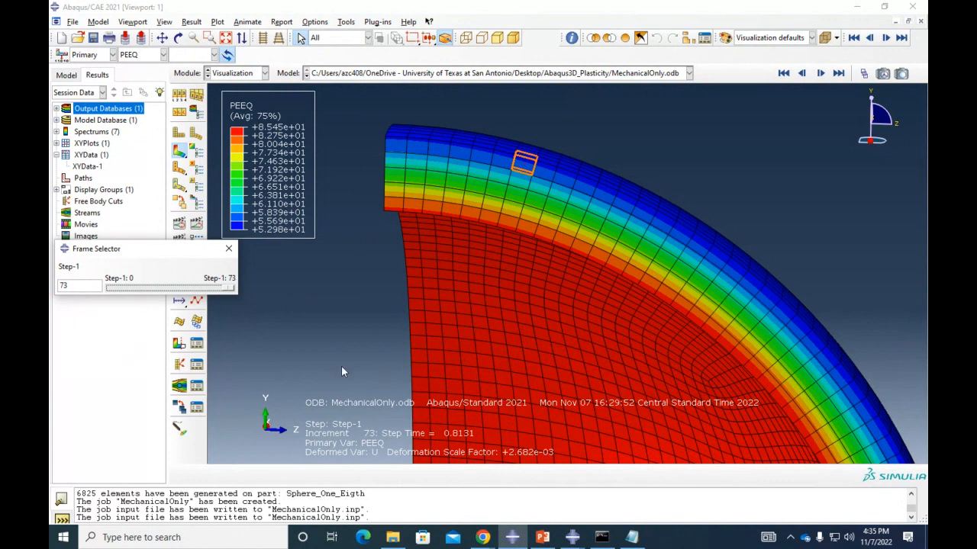
Step: Bring up the Command Prompt session with the four-CPU job attempt and close it
click(602, 537)
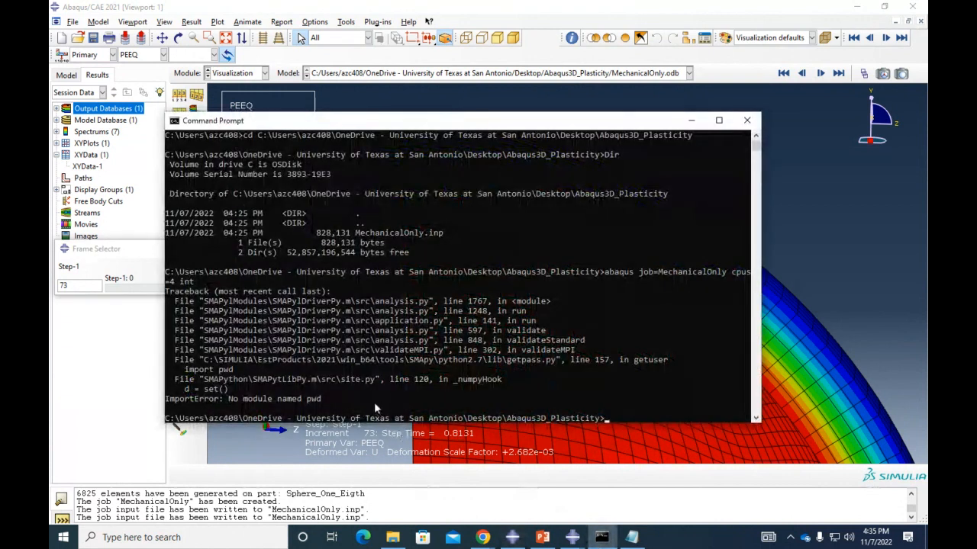
scroll(377, 395, down, 2)
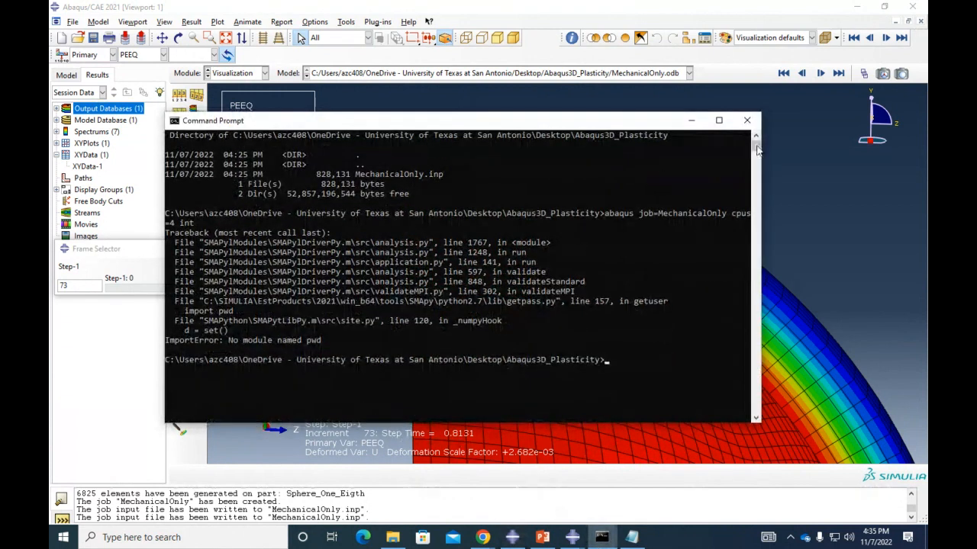
click(746, 120)
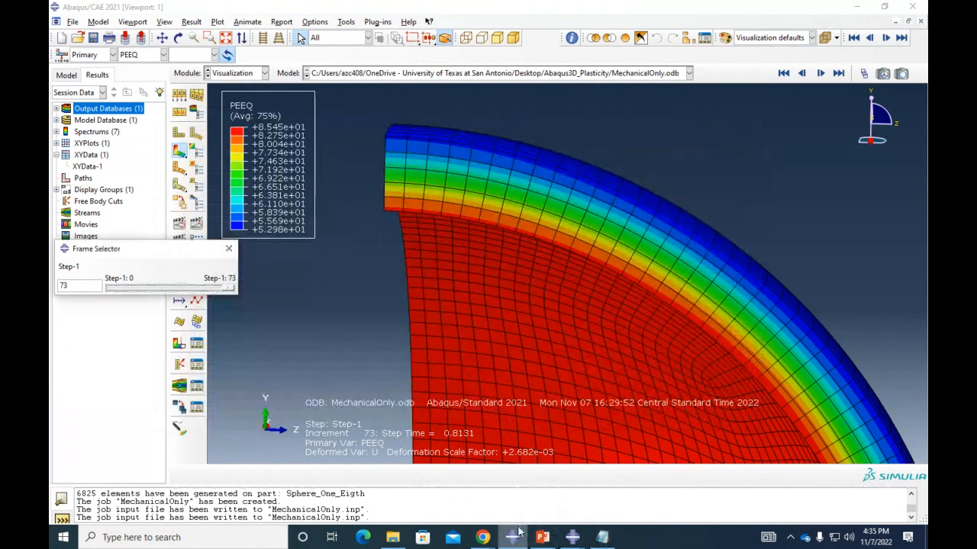
Step: Abort the running MechanicalOnly analysis in the Abaqus Command window, clear its output with cls and close the window
mouse_move(573, 538)
click(602, 498)
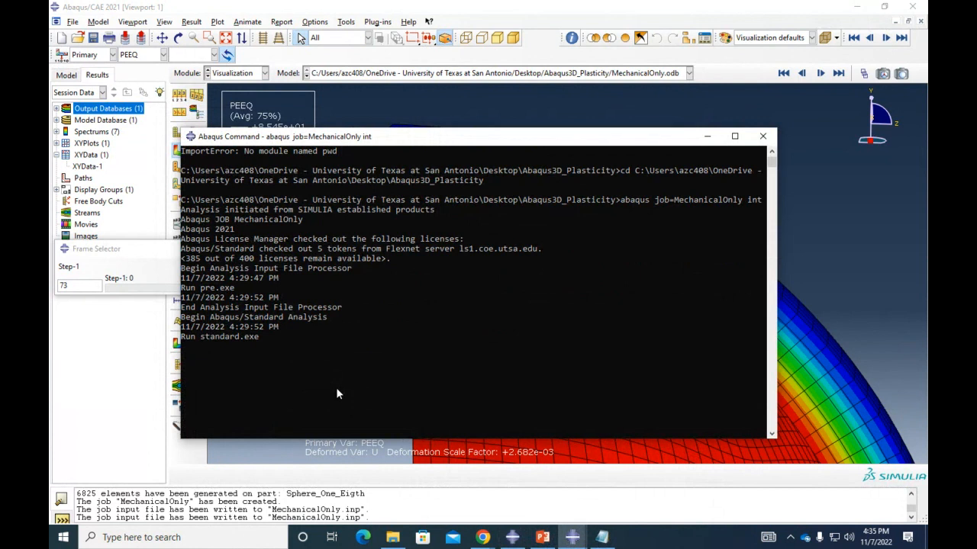
key(ctrl+c)
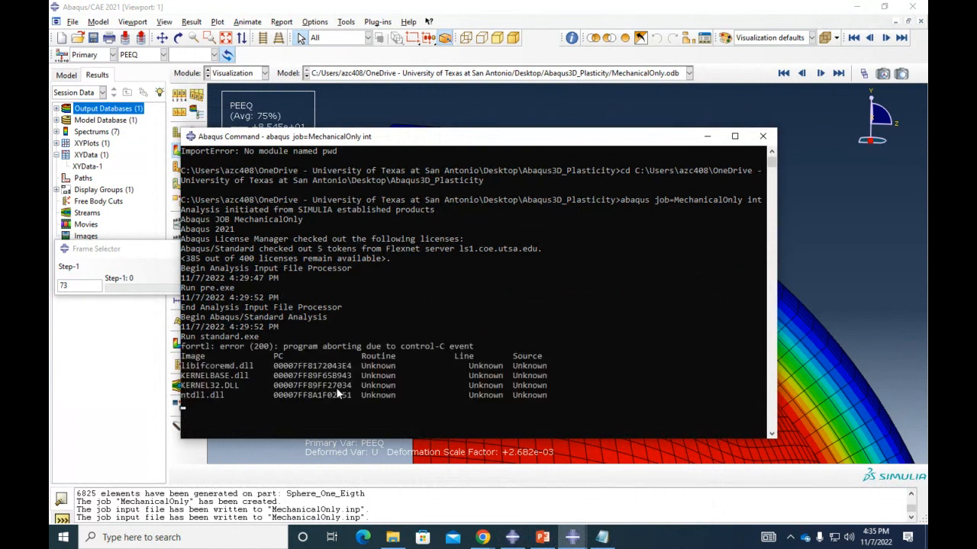
key(ctrl+c)
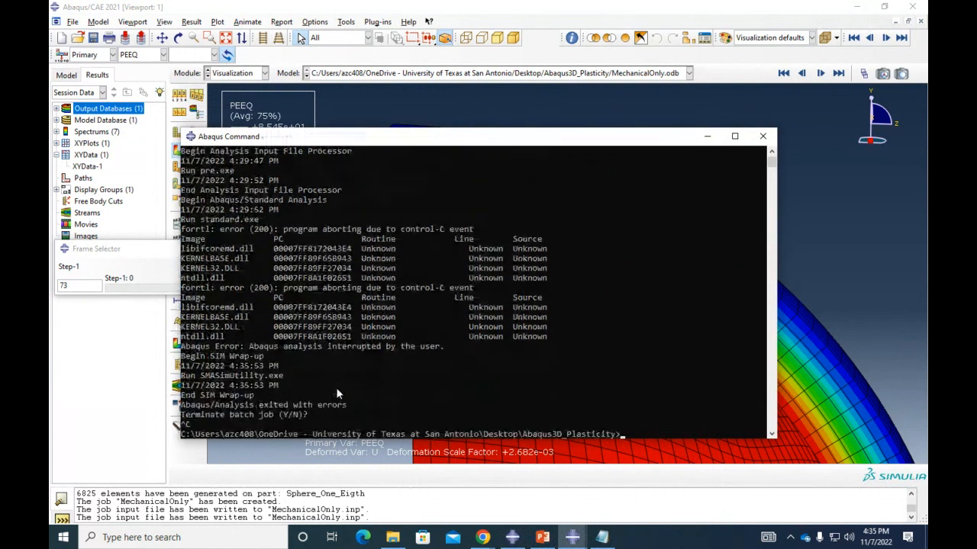
text(cls)
key(Return)
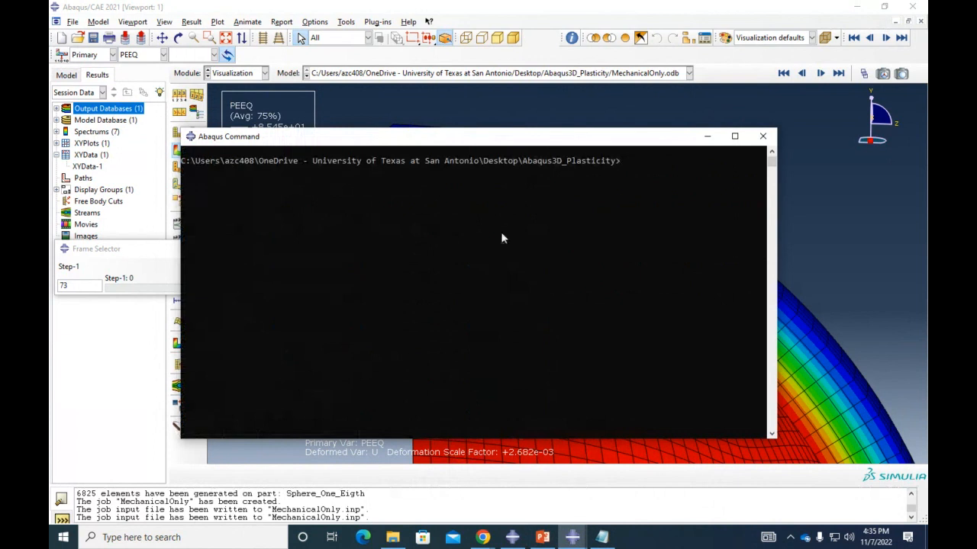
click(762, 135)
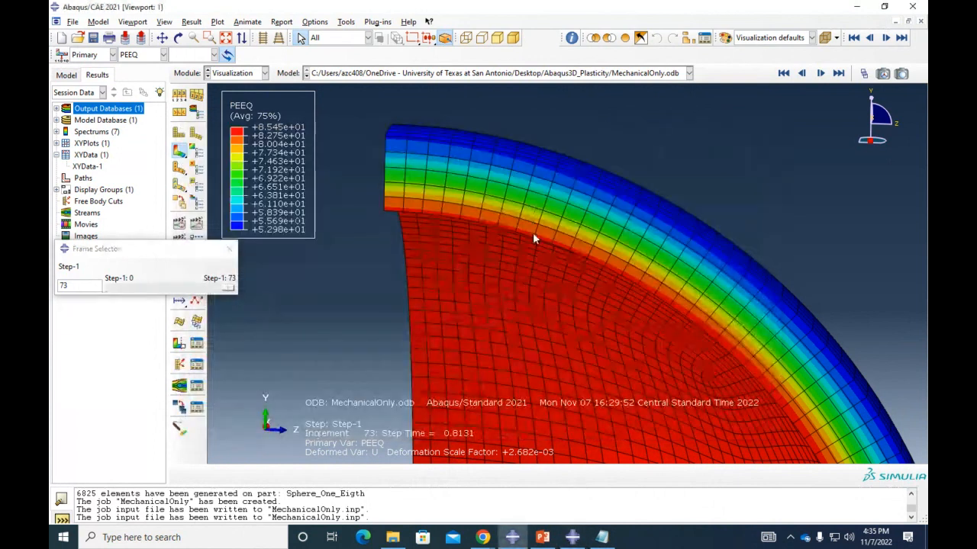
Step: Dismiss the OneDrive deleted-files reminder so it is not shown again, and close the Frame Selector
ctrl+alt+drag(533, 232, 473, 241)
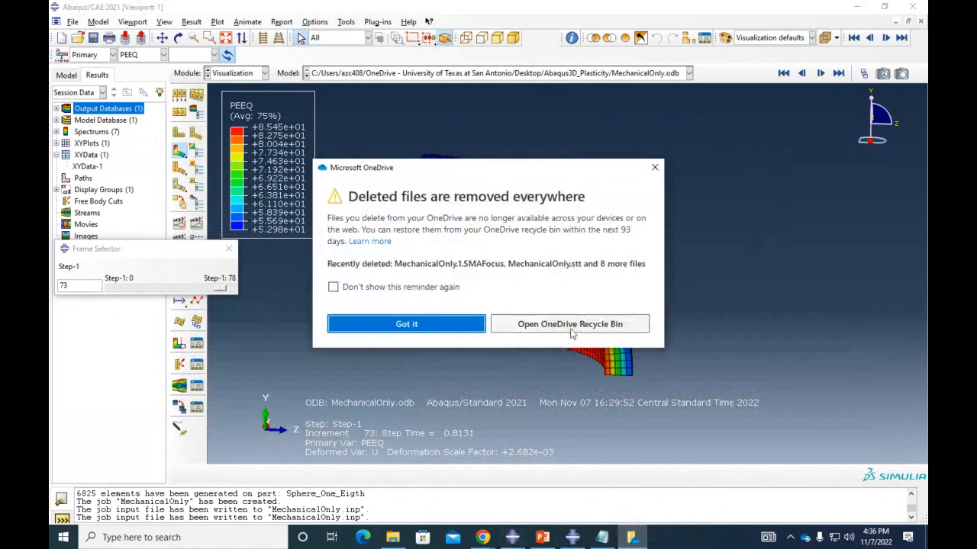
click(334, 287)
click(441, 335)
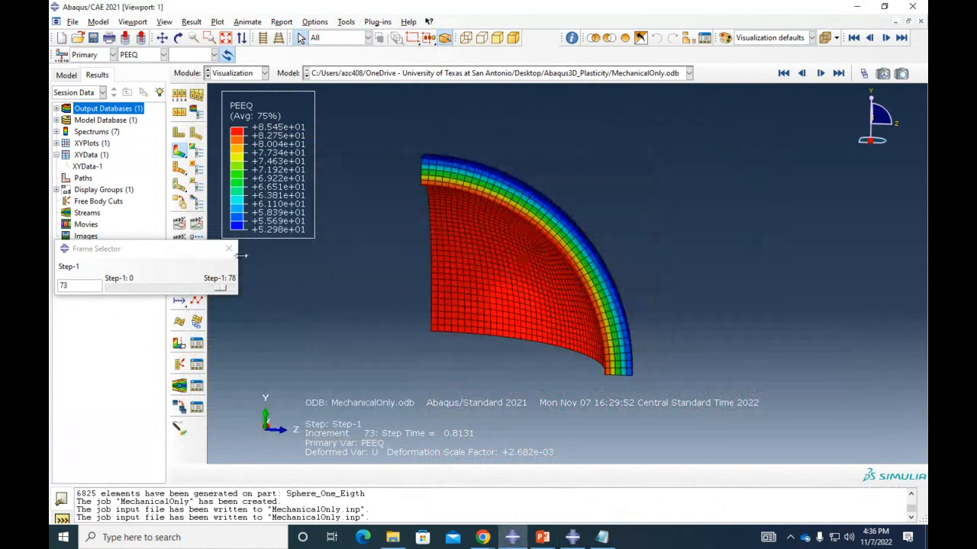
click(228, 250)
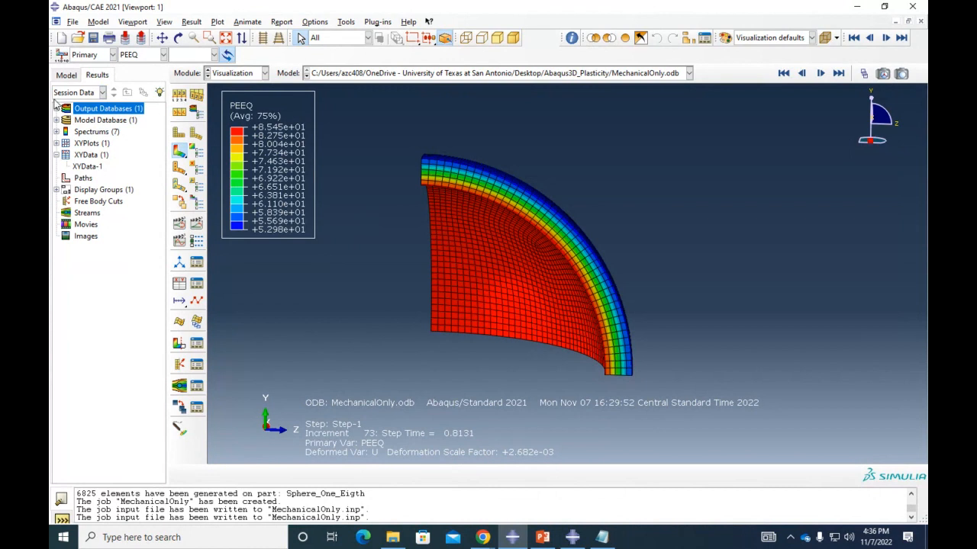
Step: Copy the MechanicalOnly model to a new model named ThermoMechanical
click(65, 75)
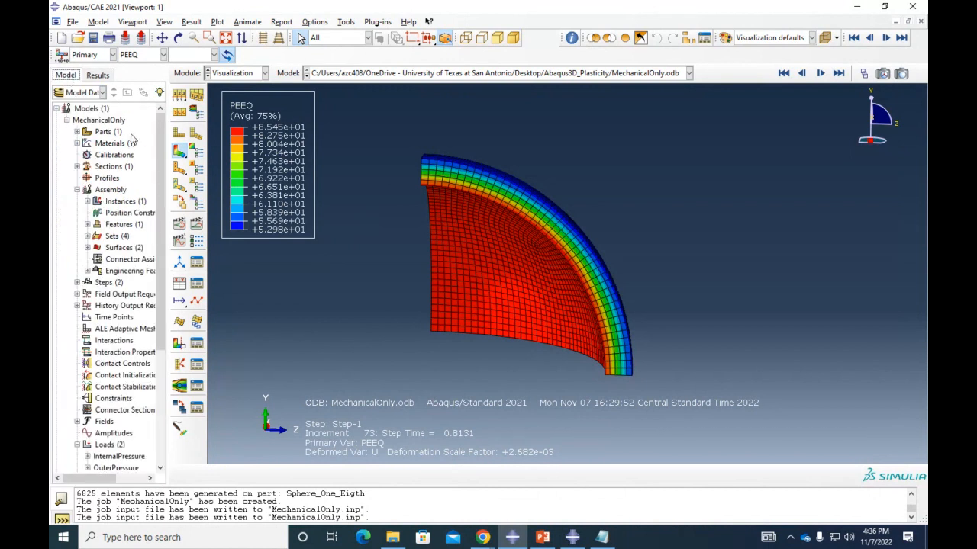
click(67, 121)
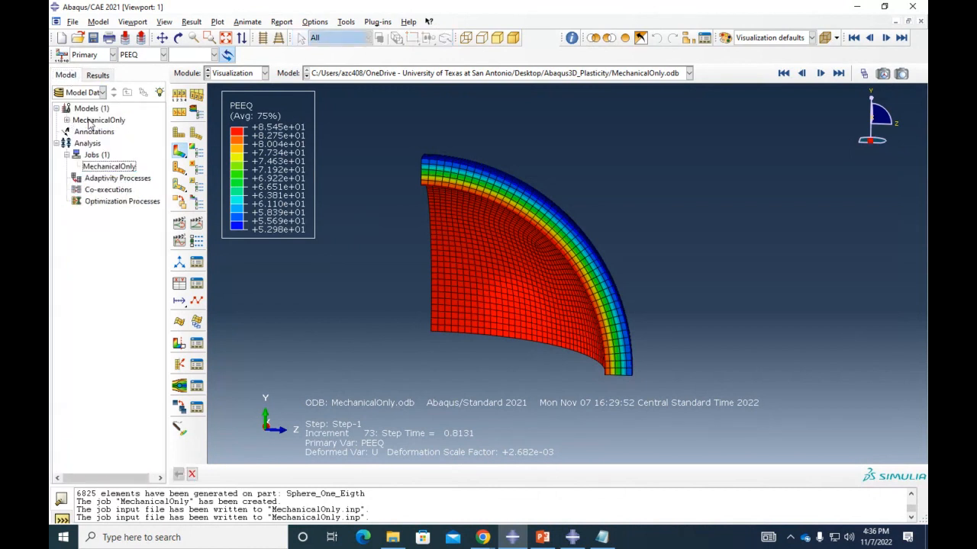
right_click(89, 122)
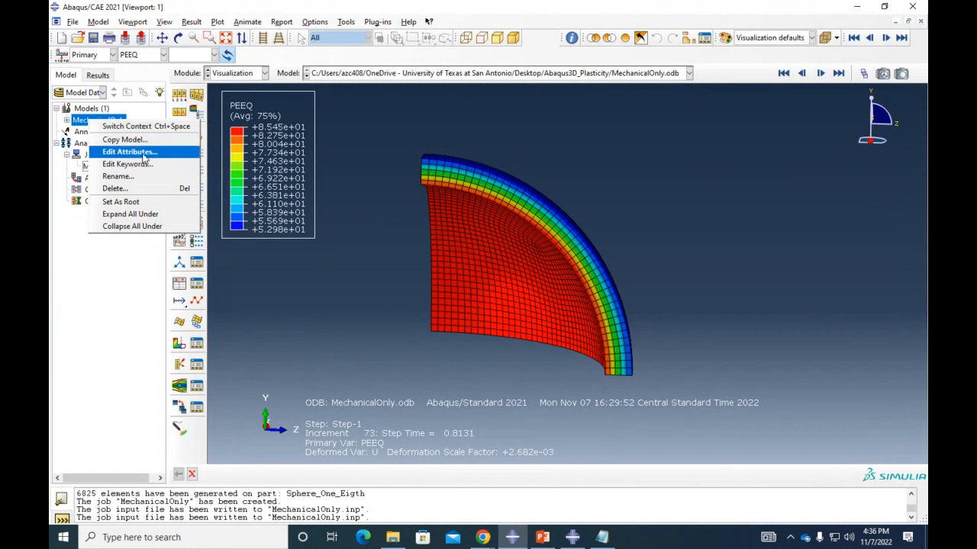
click(122, 139)
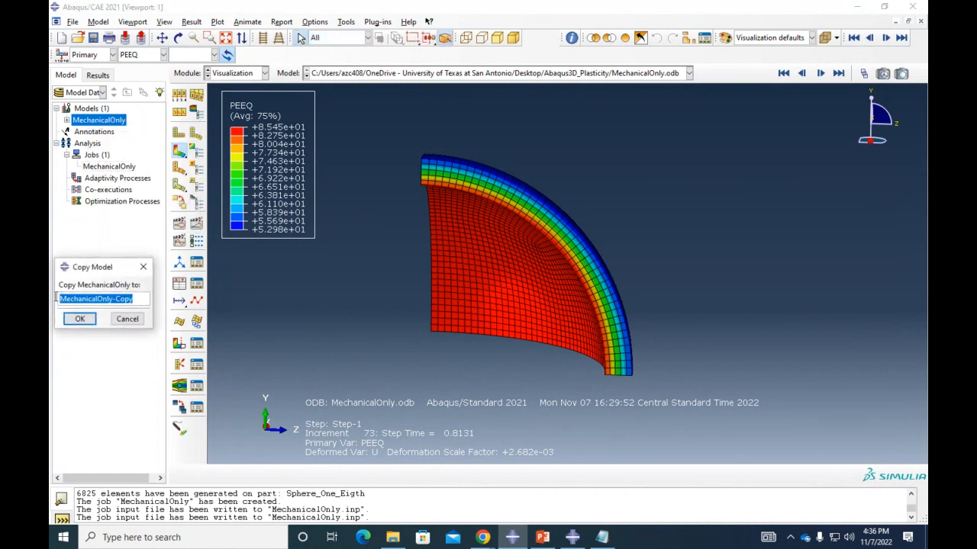
text(Thermo)
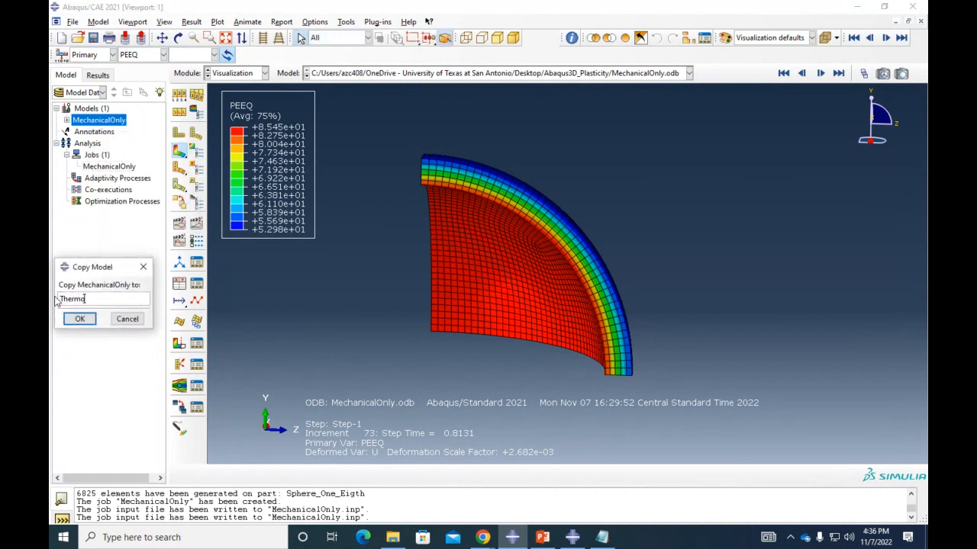
text(Mechanical)
key(Return)
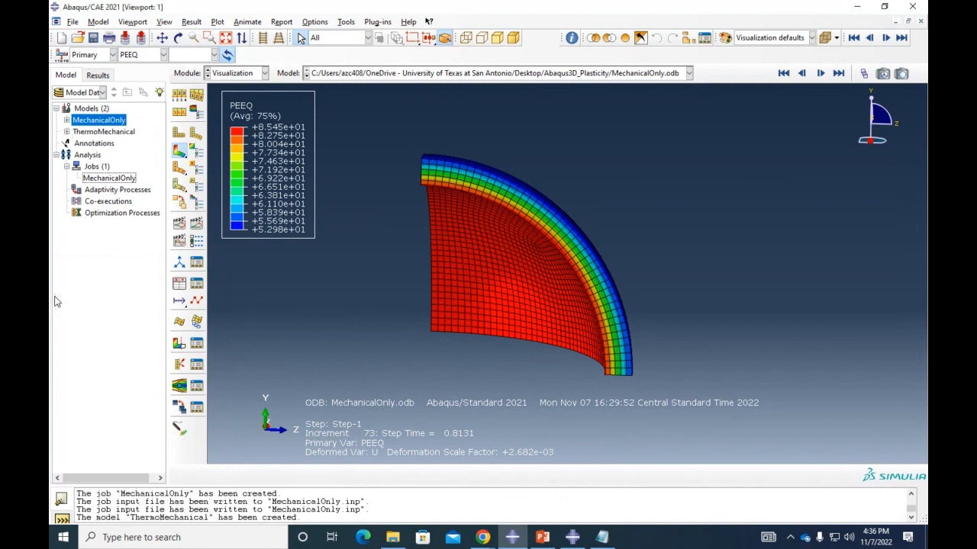
Step: Open Material-1 of the ThermoMechanical model for editing
click(67, 132)
click(77, 155)
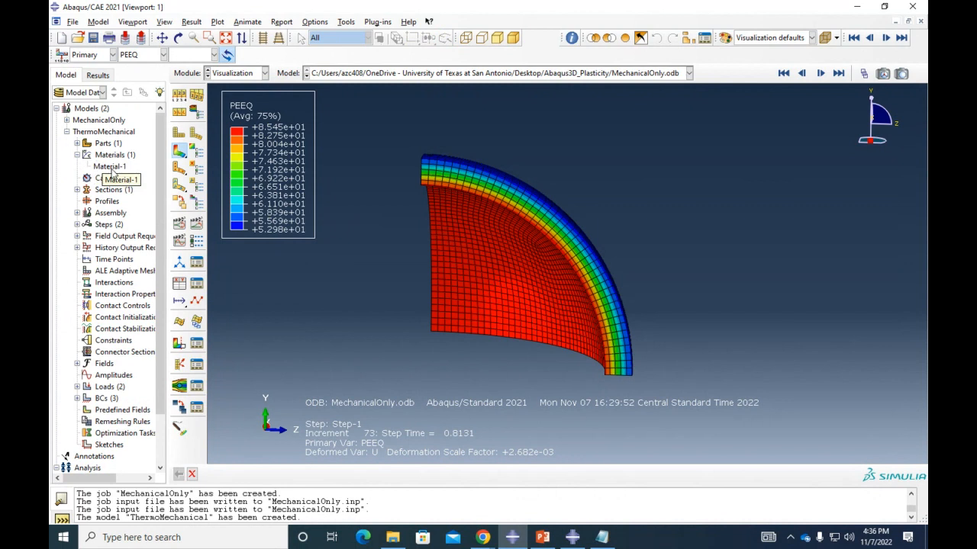
double_click(109, 166)
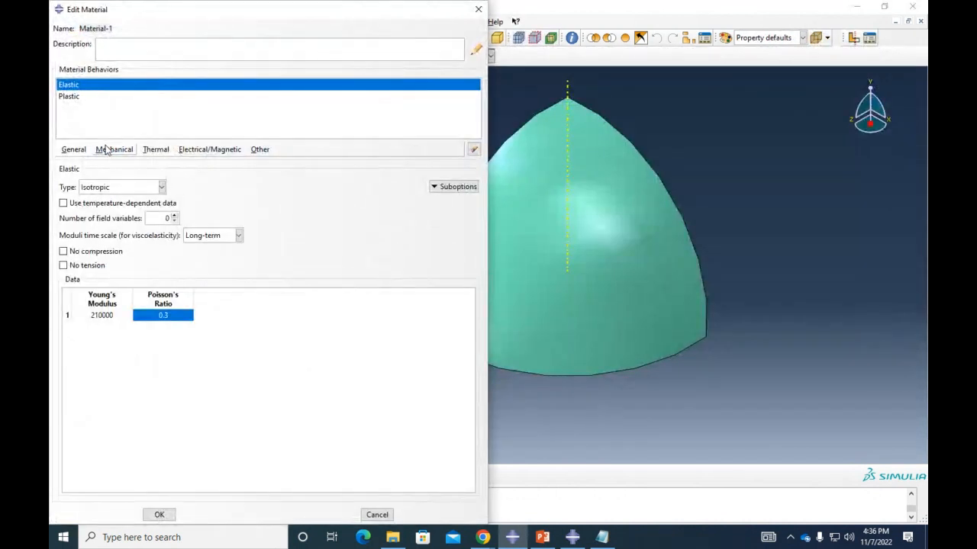
Step: Switch to the Session17 presentation in PowerPoint, read the heat transfer properties on slide 5, and return to the Edit Material dialog
click(700, 171)
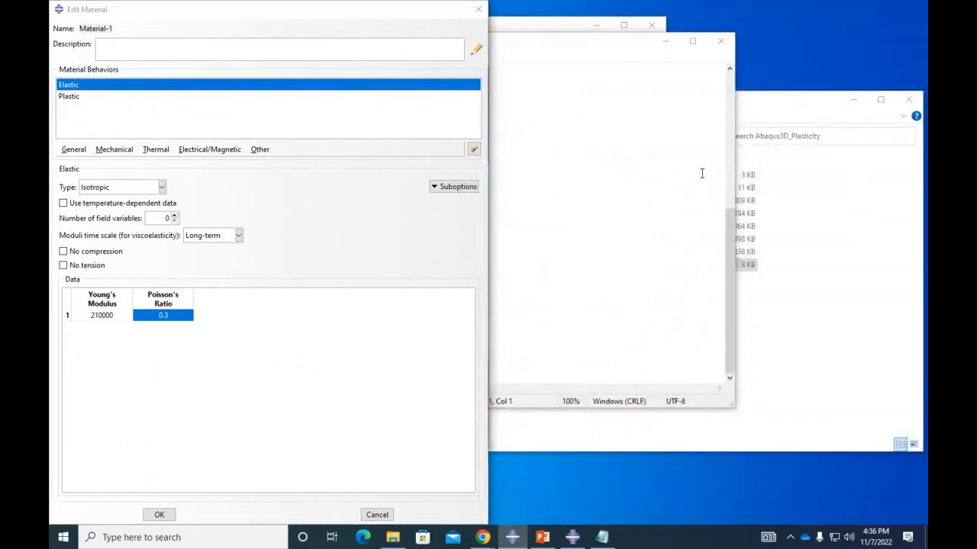
click(542, 537)
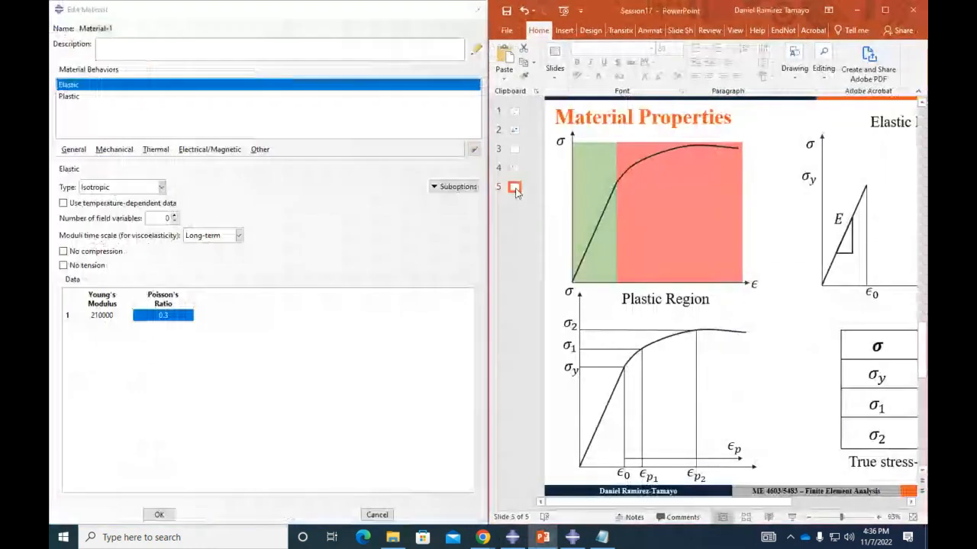
scroll(770, 433, down, 1)
drag(736, 504, 831, 503)
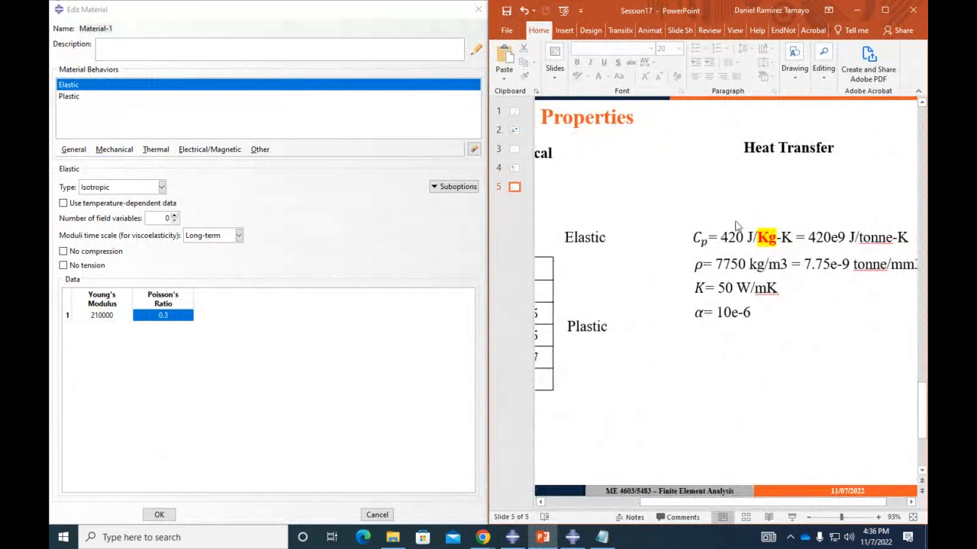
click(214, 347)
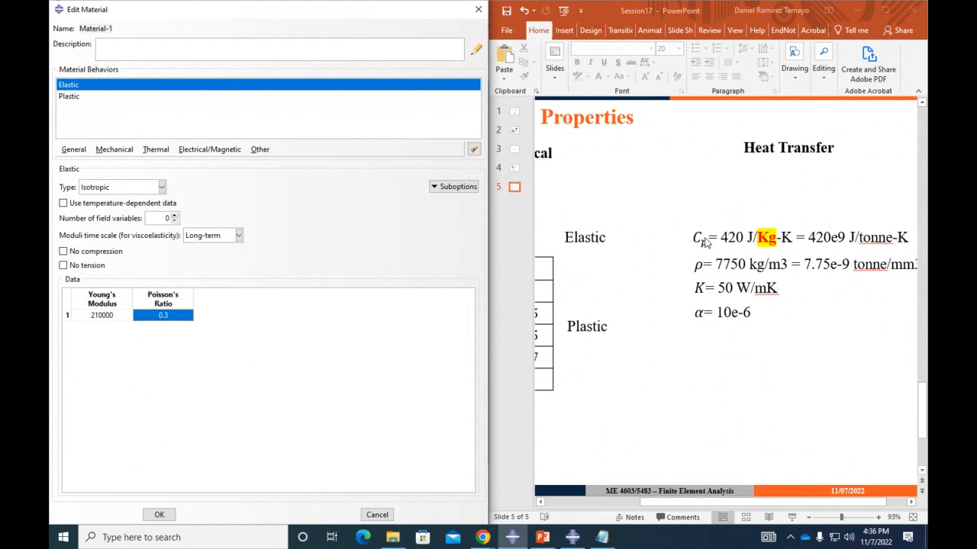
Step: Add a thermal Specific Heat behavior to Material-1 and enter 420 as its value
click(156, 152)
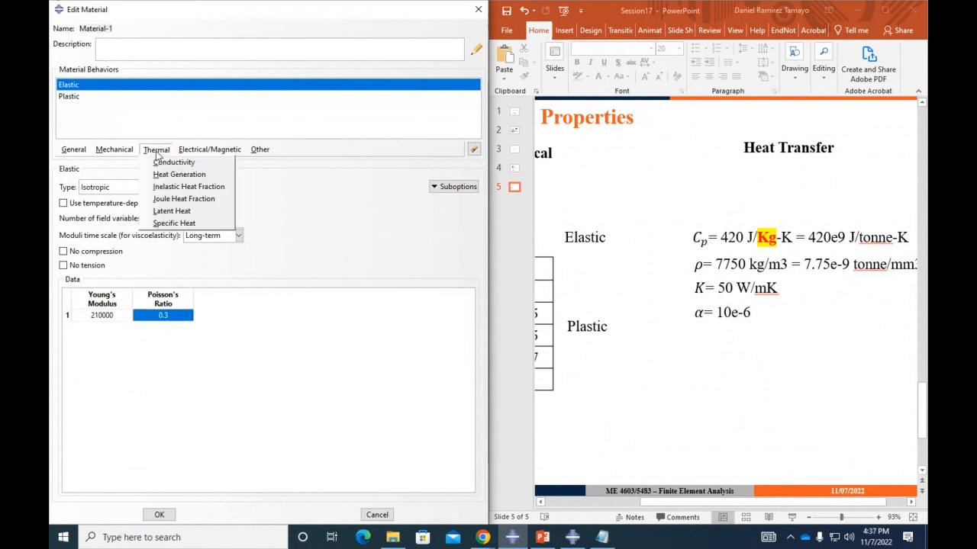
click(177, 223)
click(113, 271)
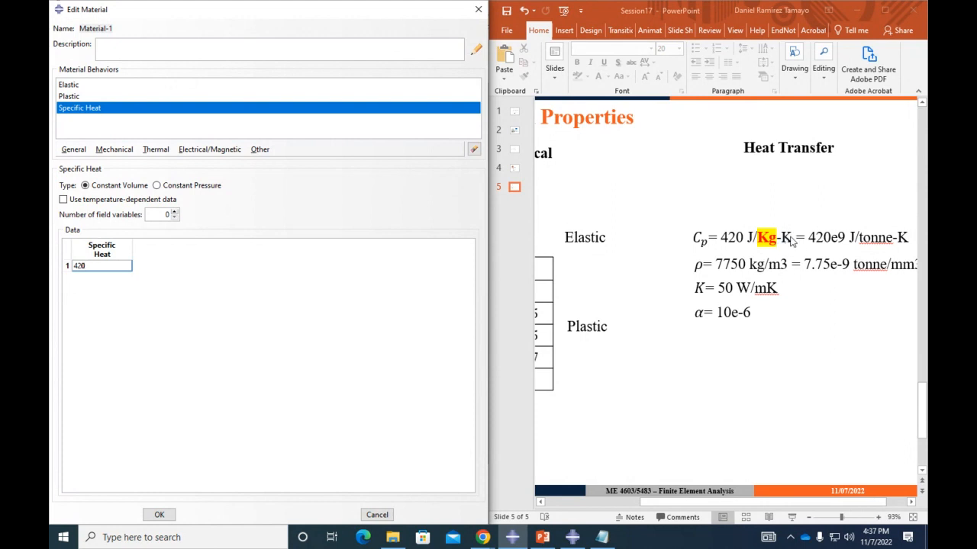
Step: On the PowerPoint slide, change the K in the specific heat unit J/Kg-K to C, and highlight the Kg part of the unit
click(792, 243)
click(792, 243)
key(BackSpace)
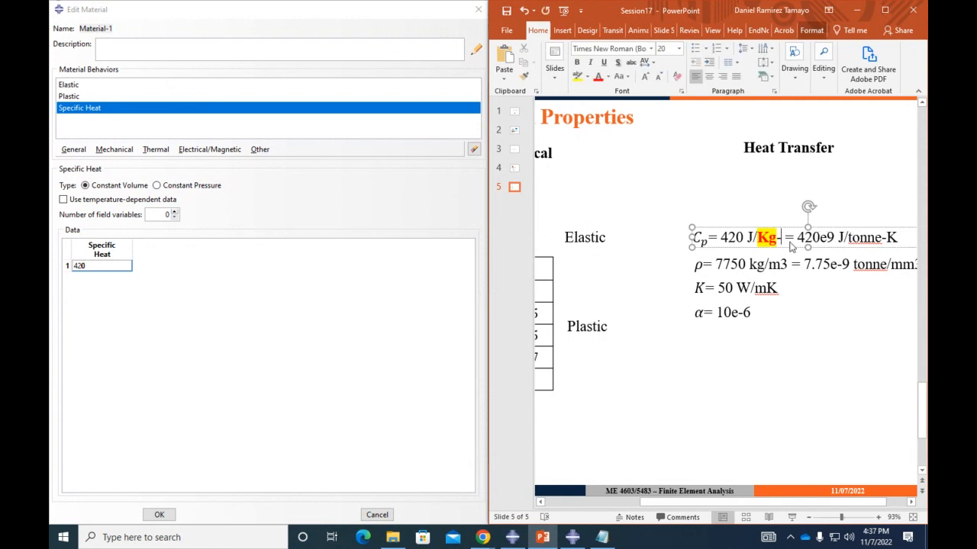
text(C)
click(757, 319)
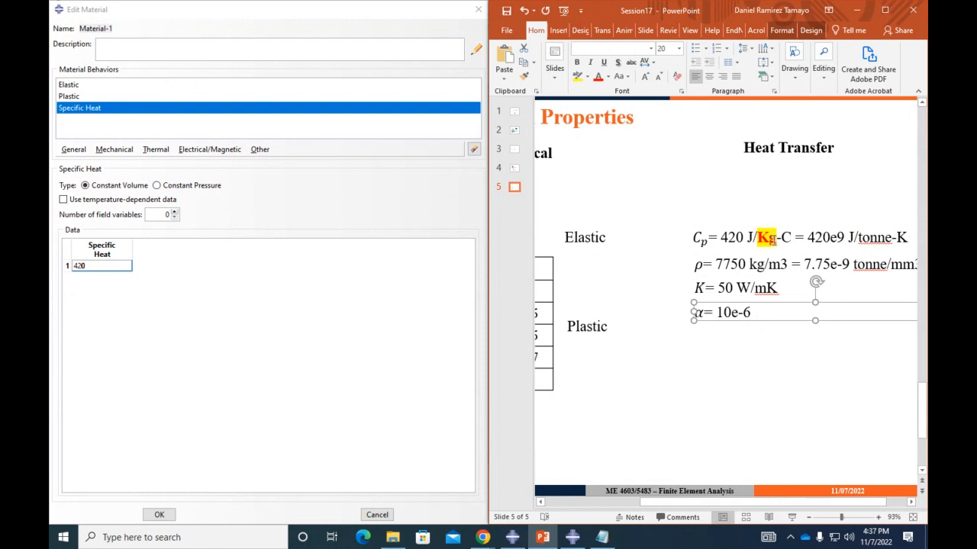
drag(773, 241, 760, 243)
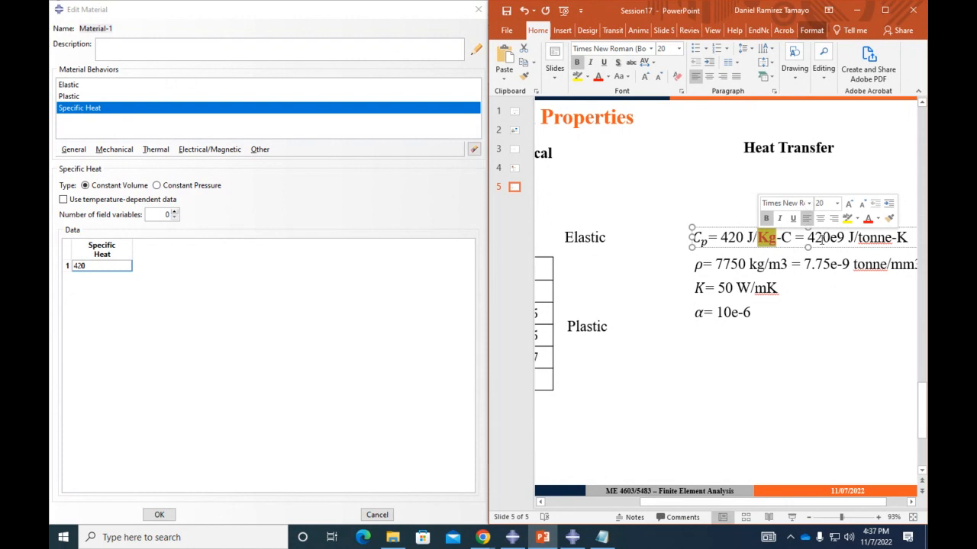
click(893, 239)
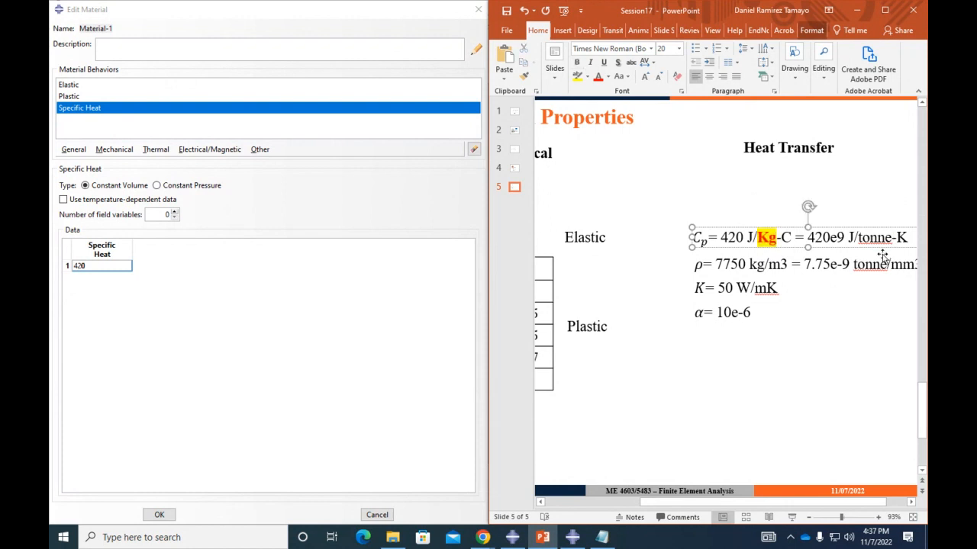
Step: Return to the Edit Material dialog and set the specific heat to 420e9
click(131, 280)
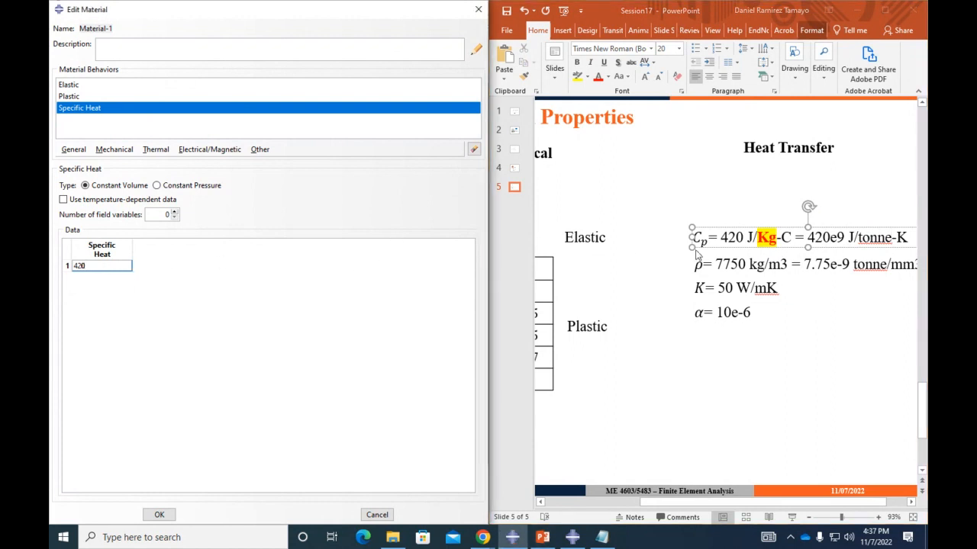
click(787, 239)
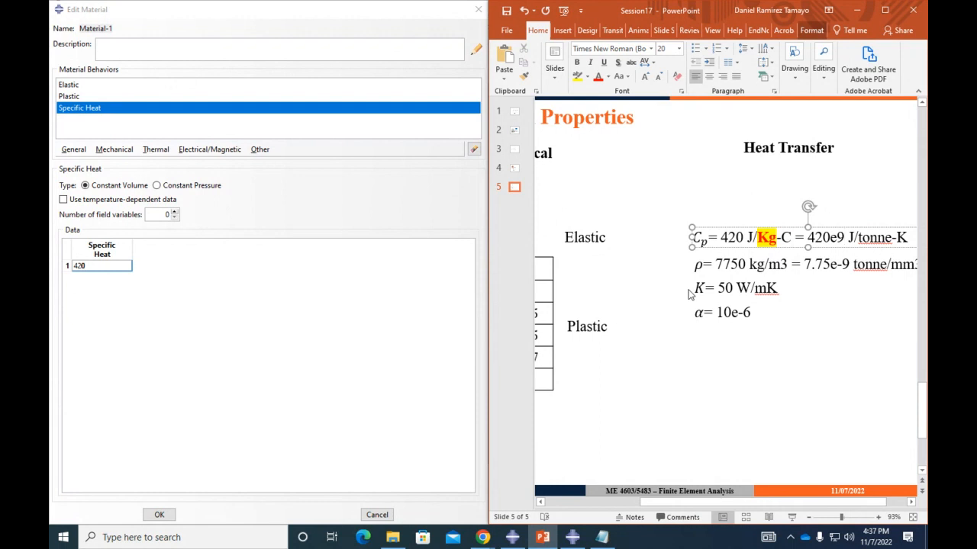
click(99, 265)
key(Return)
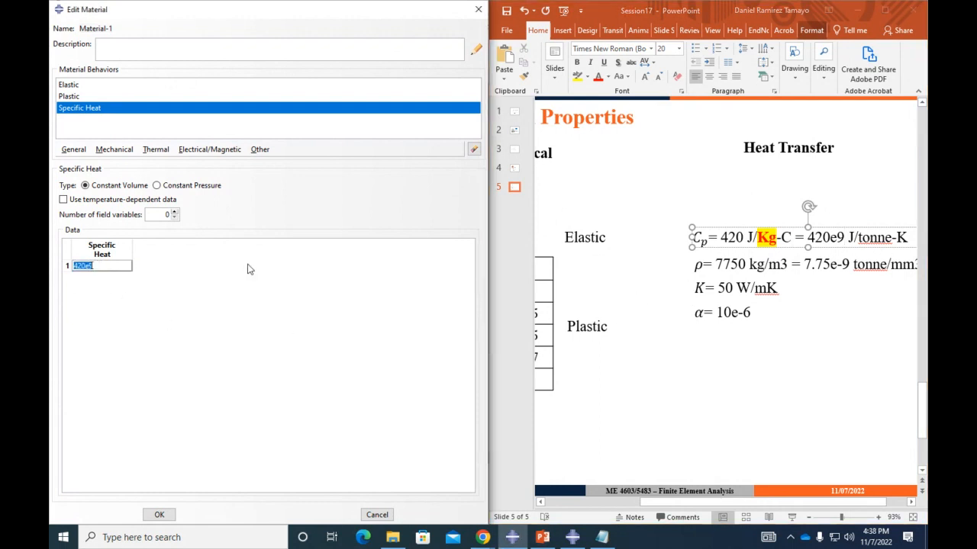
click(717, 264)
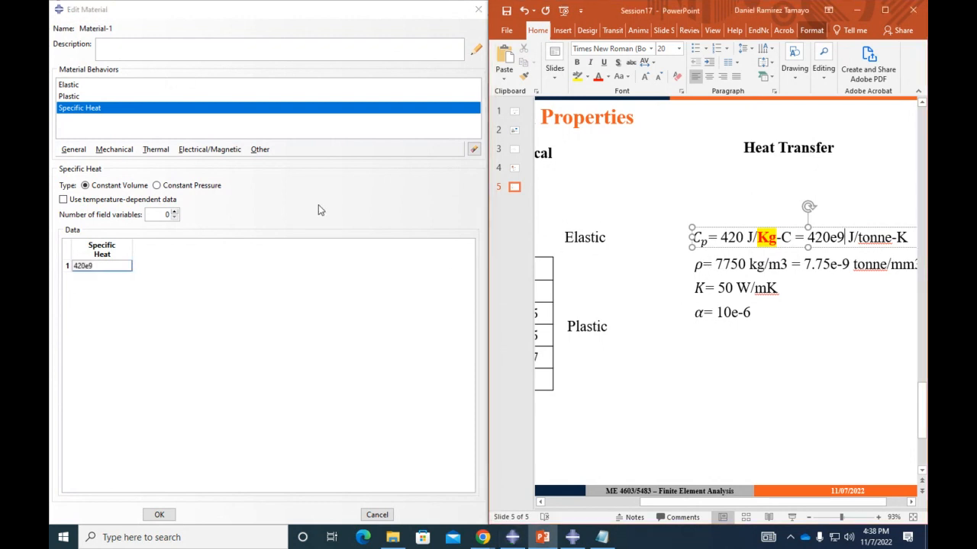
Step: Add a Density behavior to Material-1 and check the density conversion from kg/m3 to tonne/mm3 on the slide
click(74, 150)
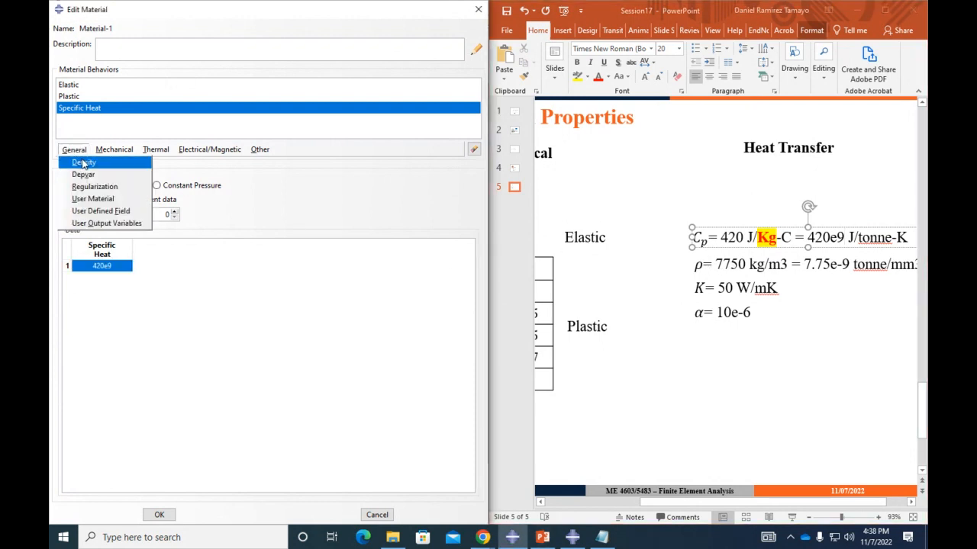
click(84, 162)
click(113, 272)
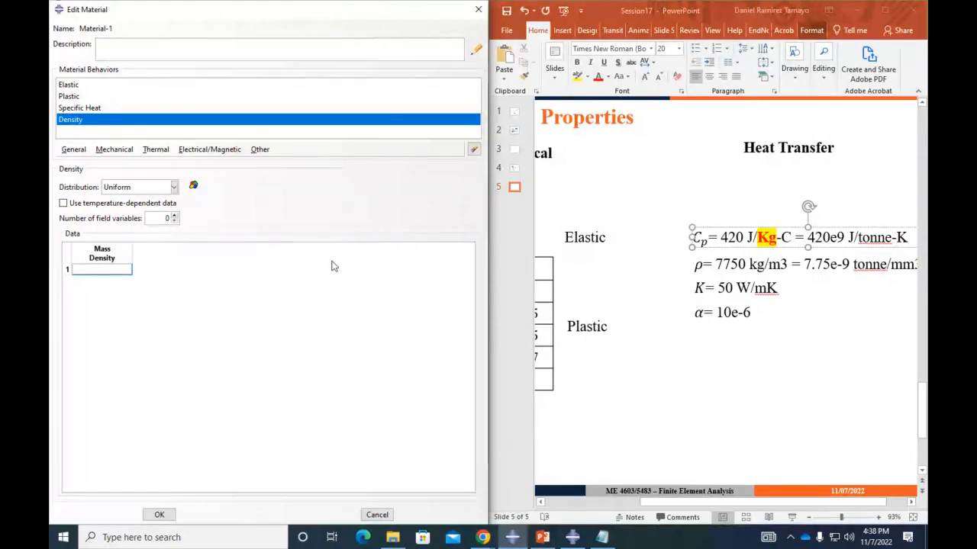
click(759, 267)
drag(749, 264, 791, 264)
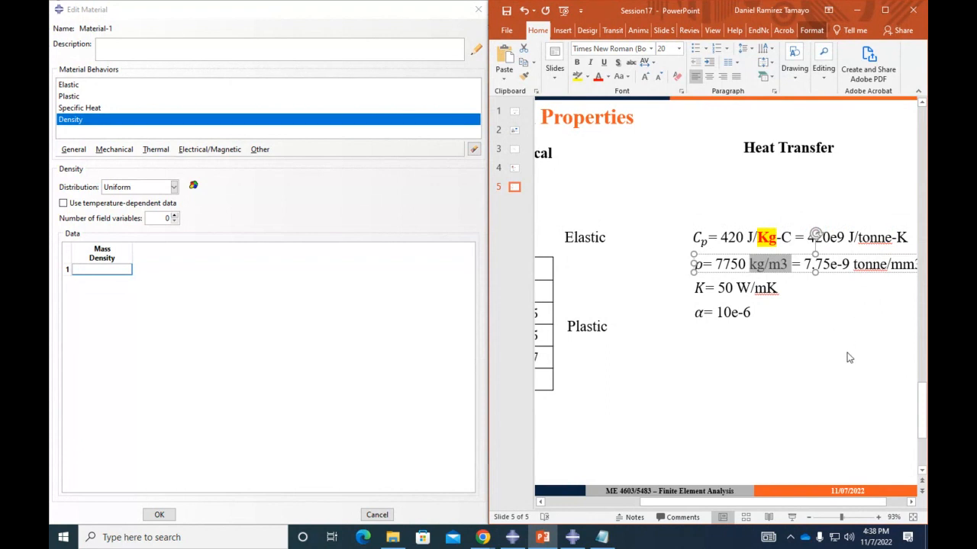
drag(816, 503, 837, 502)
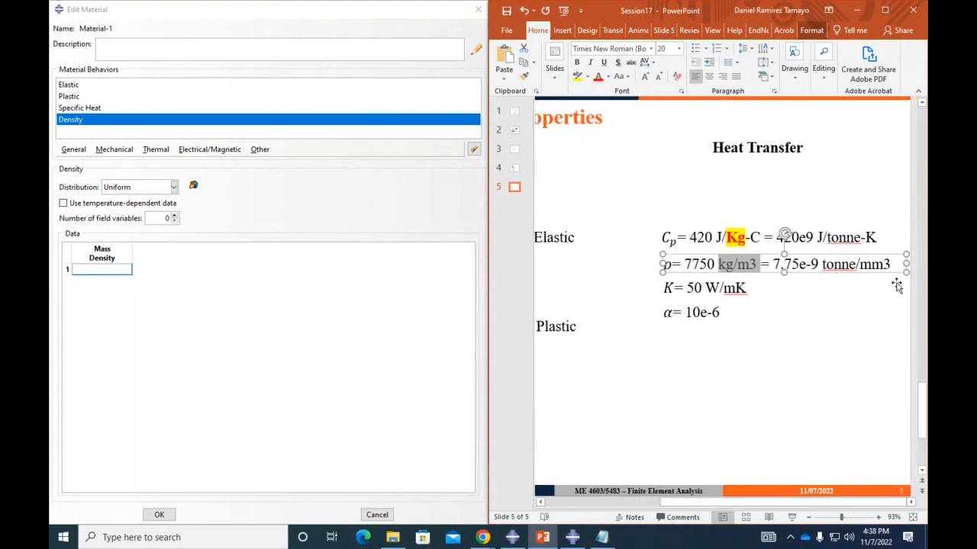
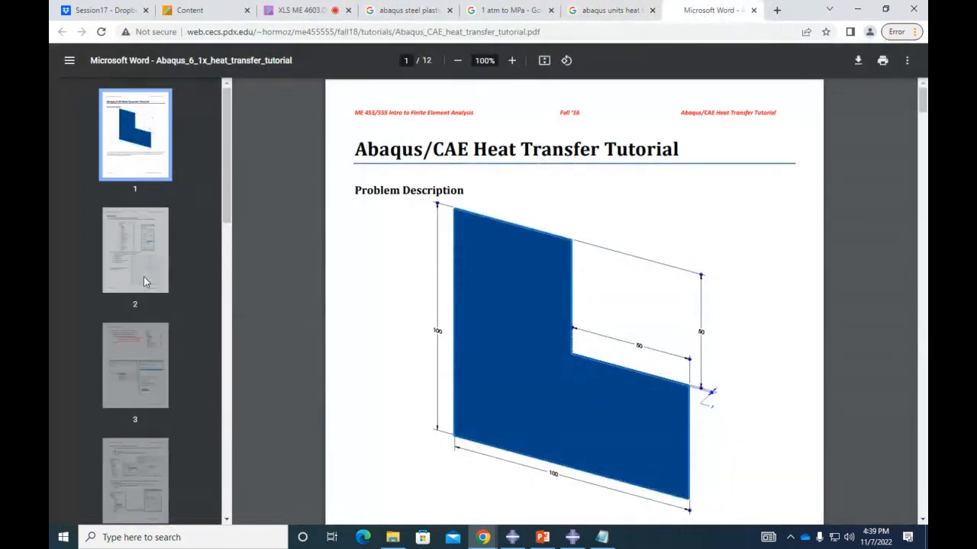
Step: Look through the Abaqus/CAE Heat Transfer Tutorial PDF for how the material's thermal conductivity and its units are defined
click(143, 276)
click(150, 379)
key(Down)
key(Down)
key(Down)
key(Down)
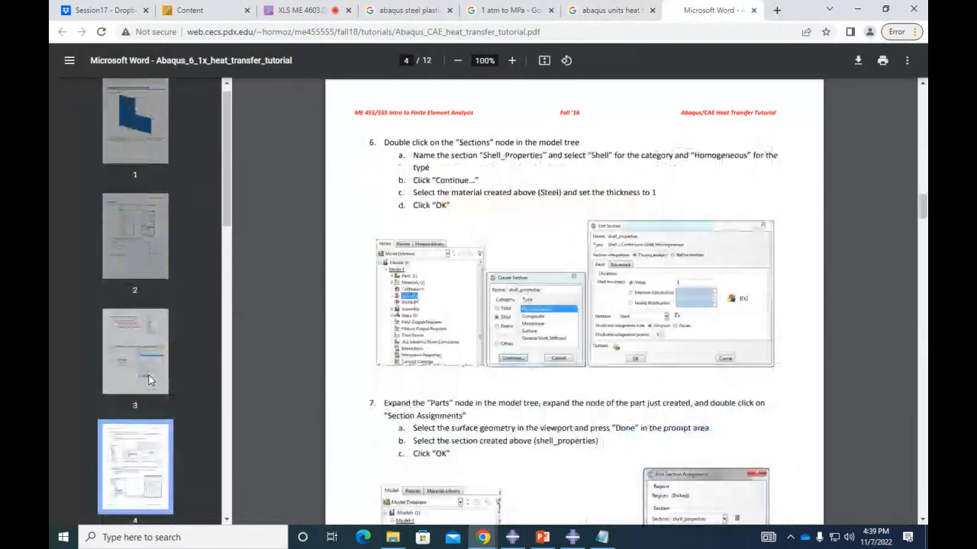
key(Down)
key(Down)
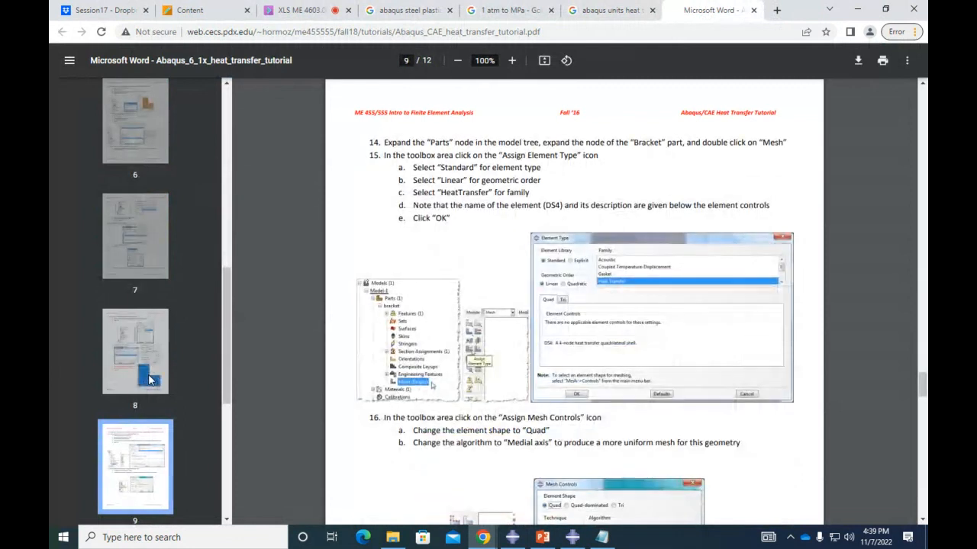
key(Down)
key(Down)
key(Down)
key(Up)
key(Up)
key(Up)
key(Up)
key(Up)
key(Up)
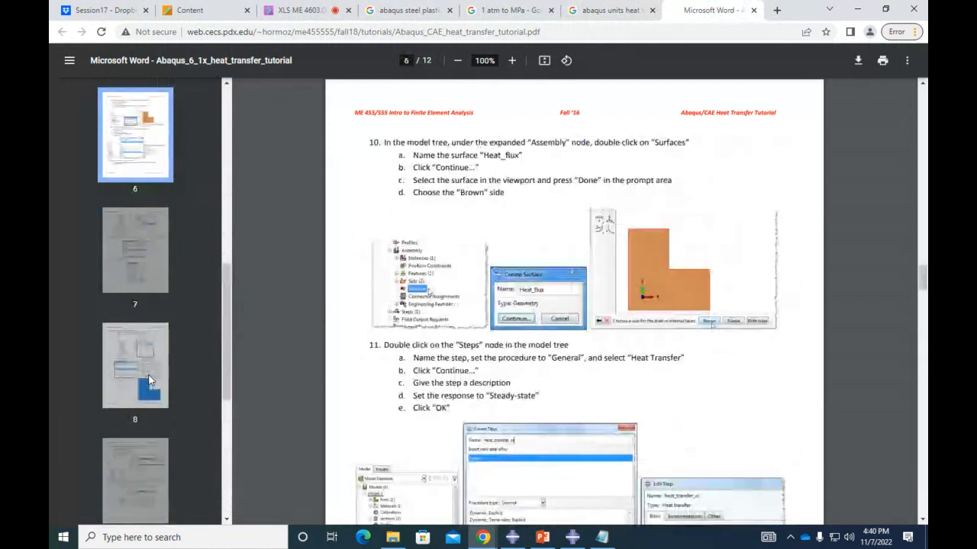
key(Up)
key(Up)
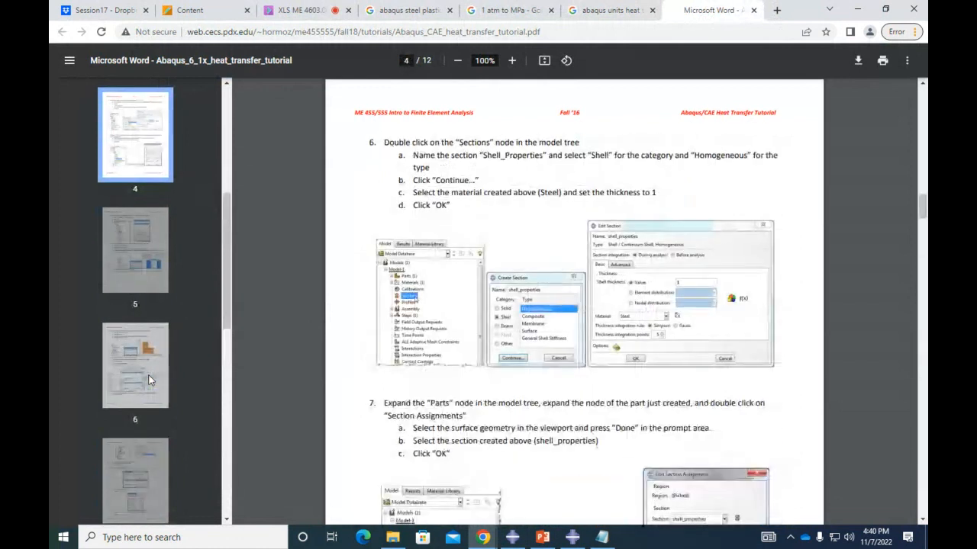
key(Up)
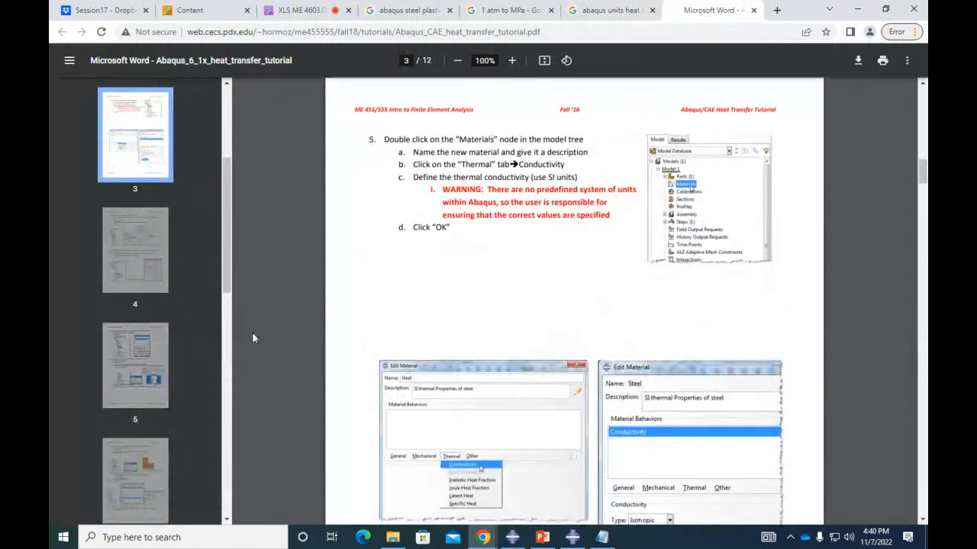
scroll(453, 388, down, 4)
scroll(525, 434, down, 2)
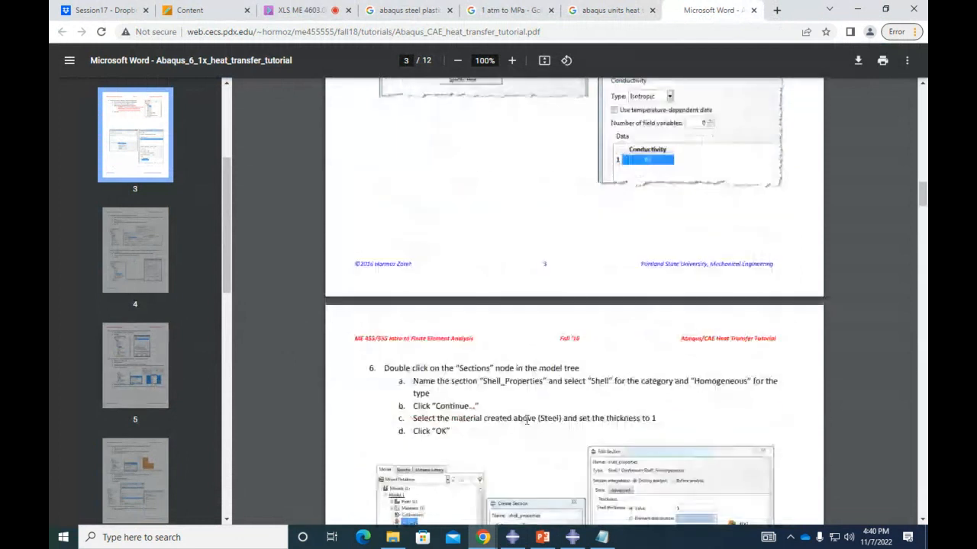
scroll(484, 475, up, 3)
Step: Open Simuleon's Units in Abaqus article from the "abaqus units heat transfer" search results, close its notification popup and accept the cookies
click(632, 10)
scroll(305, 321, down, 4)
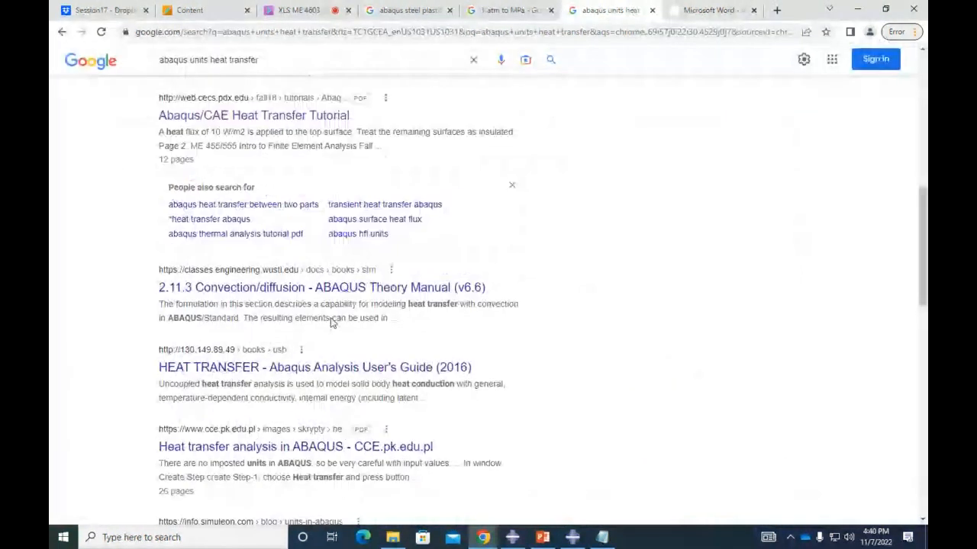
click(257, 289)
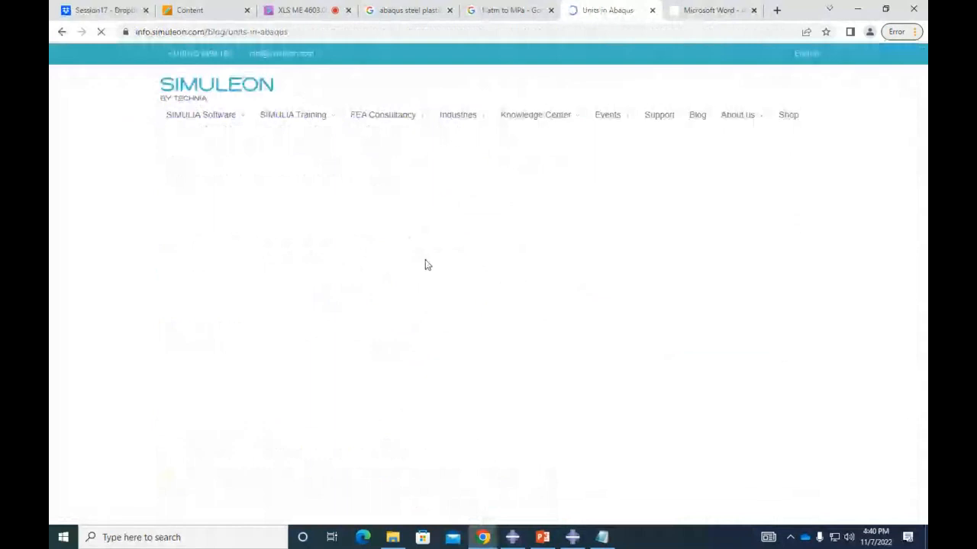
scroll(437, 331, down, 15)
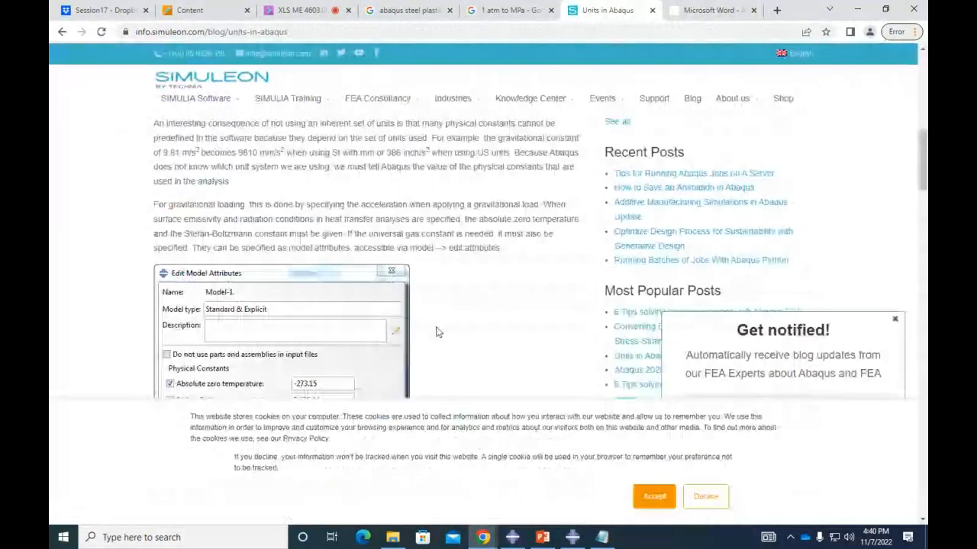
scroll(431, 328, down, 2)
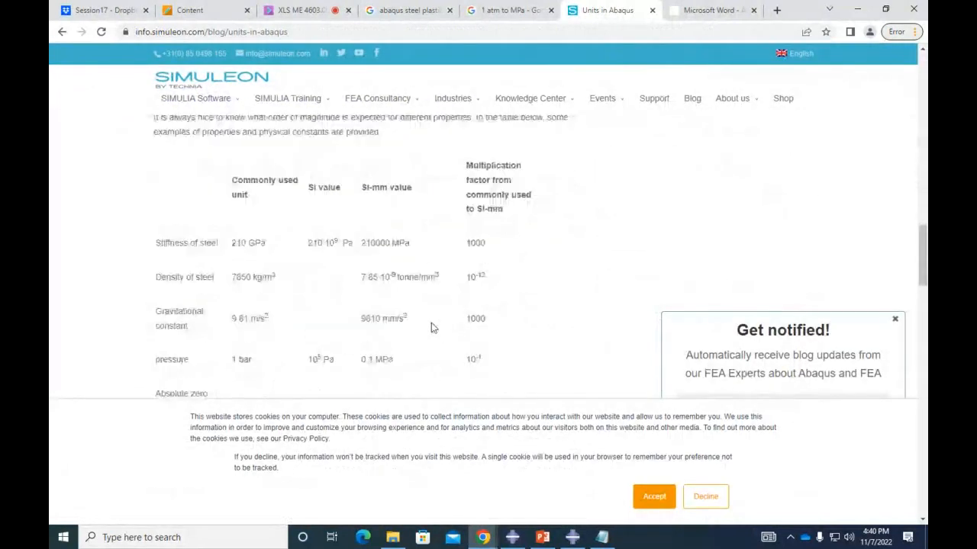
click(894, 318)
click(653, 502)
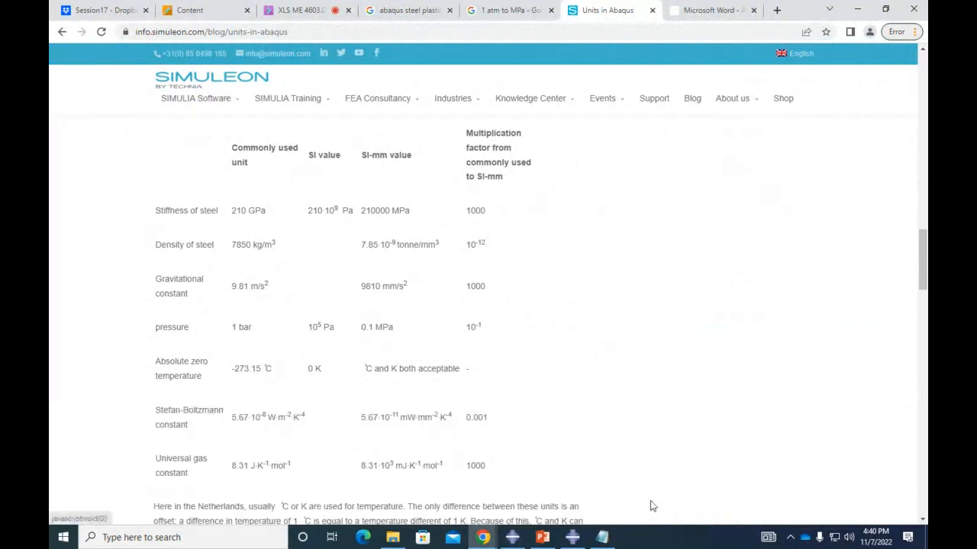
Step: Compare the commonly used and SI-mm values for pressure and density of steel in the article's unit conversion table
scroll(649, 504, down, 2)
scroll(195, 252, up, 4)
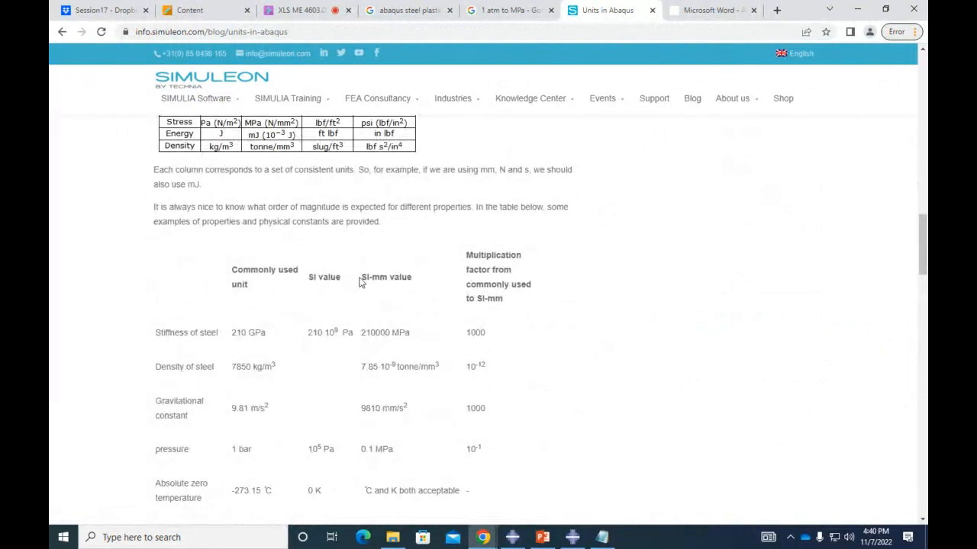
drag(360, 278, 397, 279)
scroll(382, 338, down, 3)
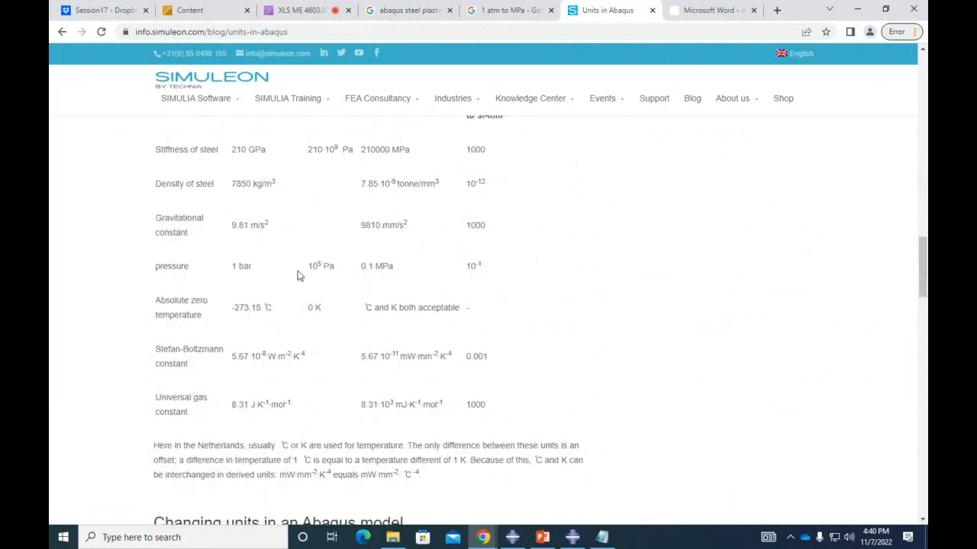
drag(362, 265, 403, 287)
scroll(396, 260, up, 1)
drag(439, 247, 367, 245)
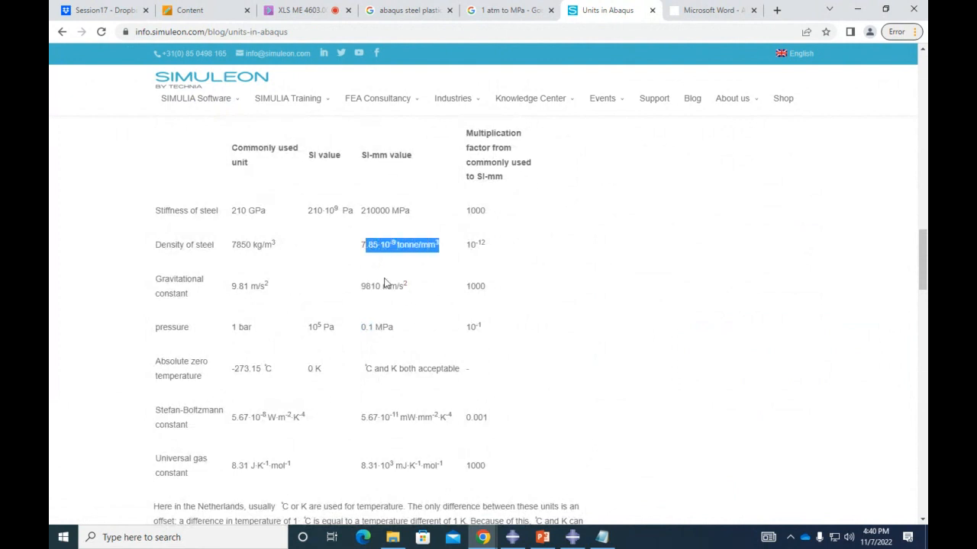
drag(279, 245, 256, 244)
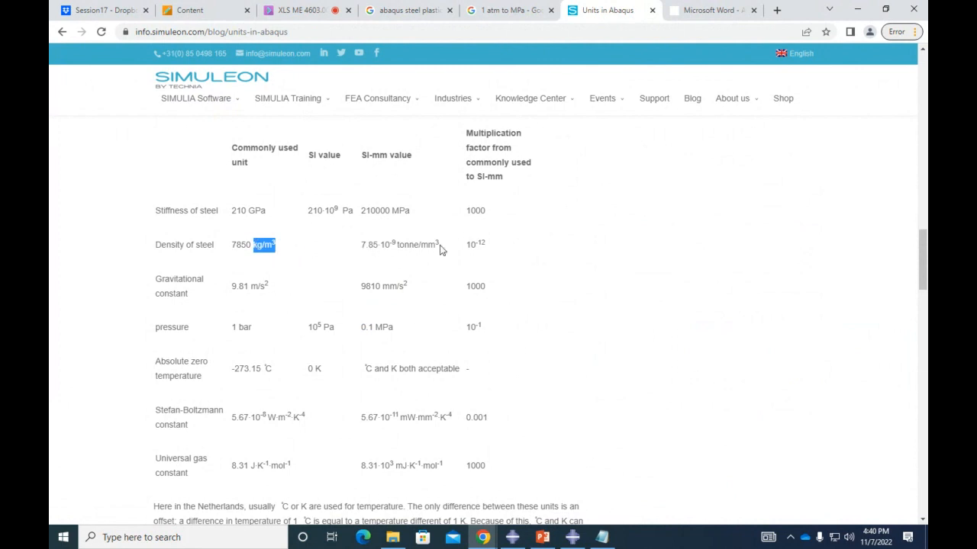
Step: Look through the rest of the article for heat transfer units, return to the conversion table, and switch to the Abaqus Command window
scroll(440, 249, up, 1)
scroll(381, 332, down, 2)
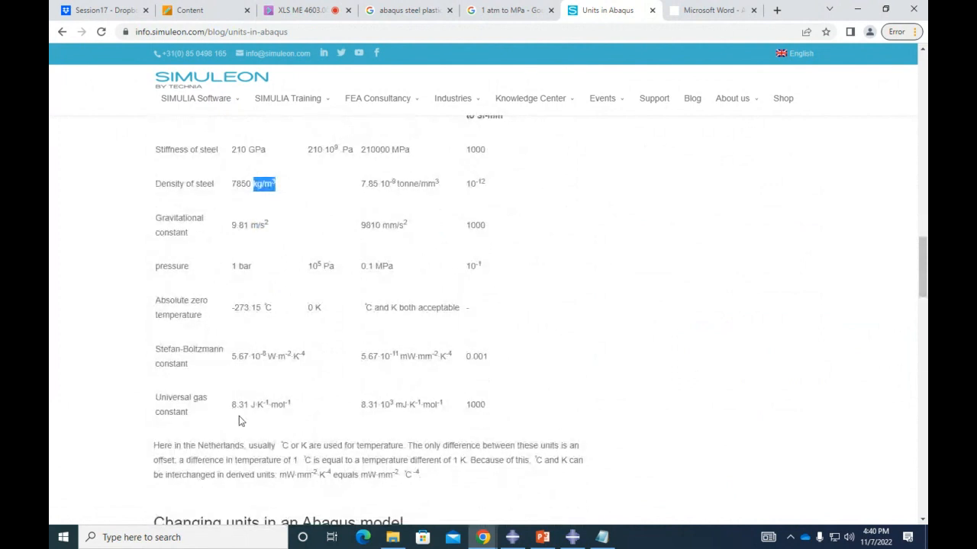
scroll(270, 417, down, 2)
scroll(269, 416, down, 15)
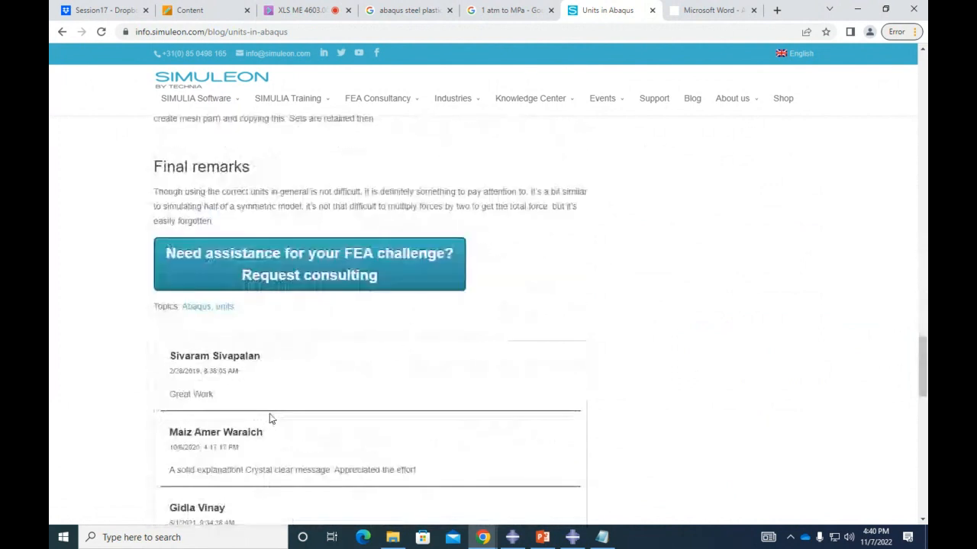
scroll(271, 418, down, 5)
scroll(271, 419, up, 15)
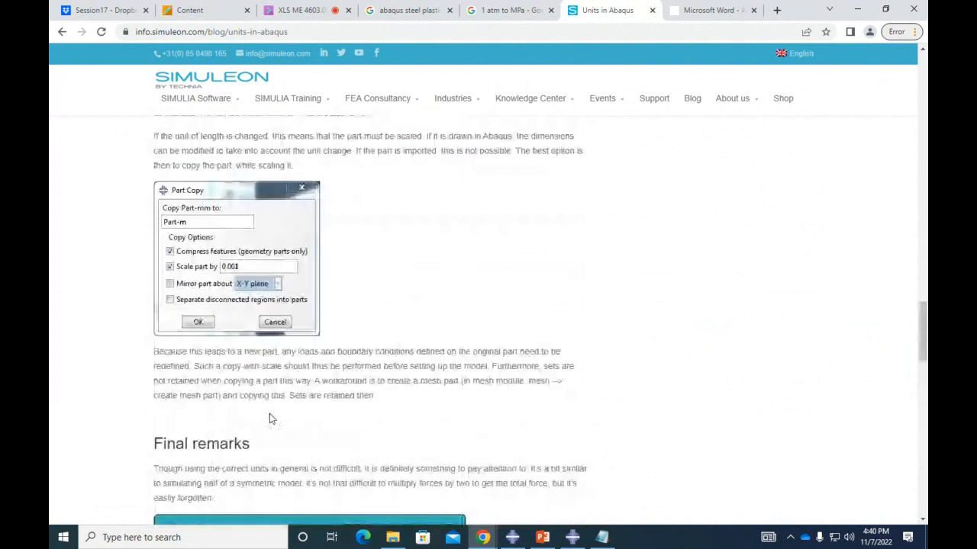
scroll(328, 308, up, 6)
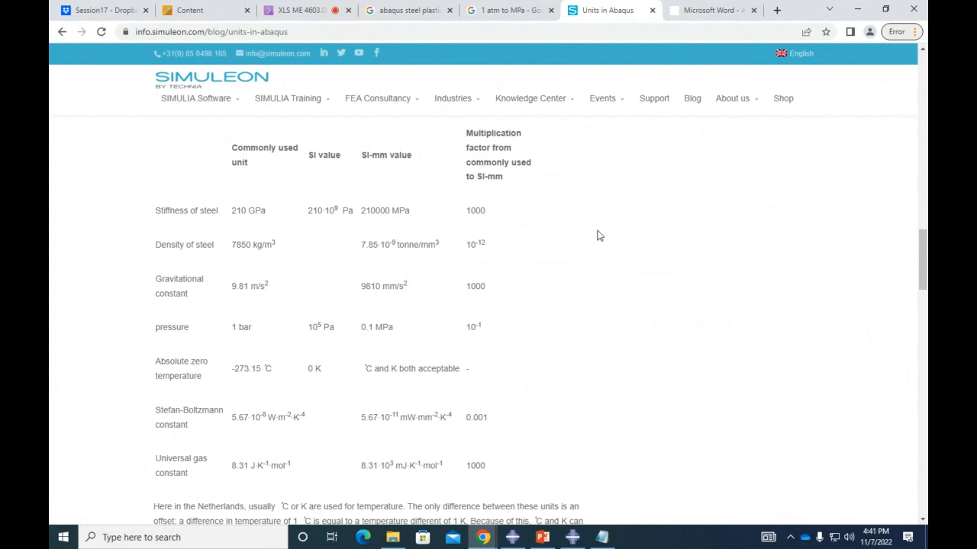
click(572, 537)
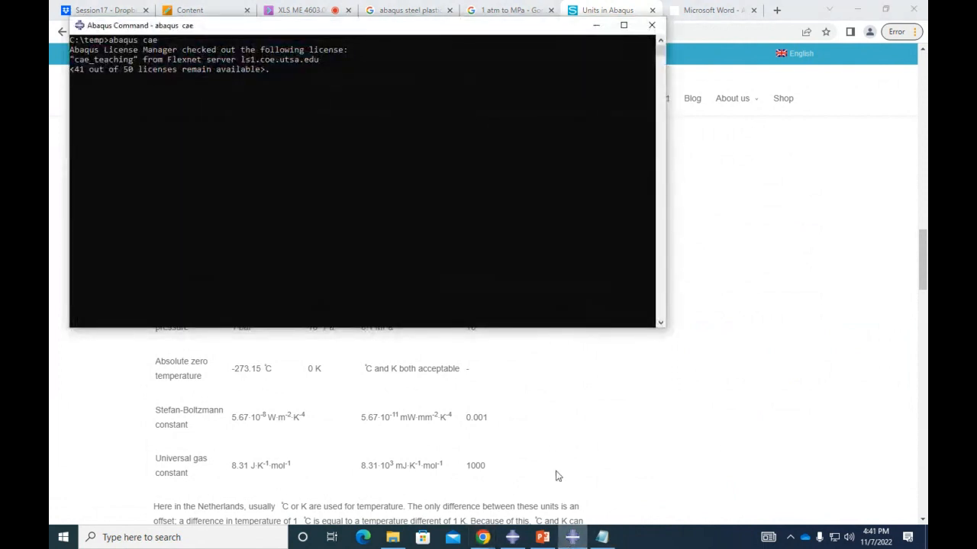
Step: Switch to Abaqus/CAE, maximize its window and expand the analysis steps of the ThermoMechanical model
click(512, 537)
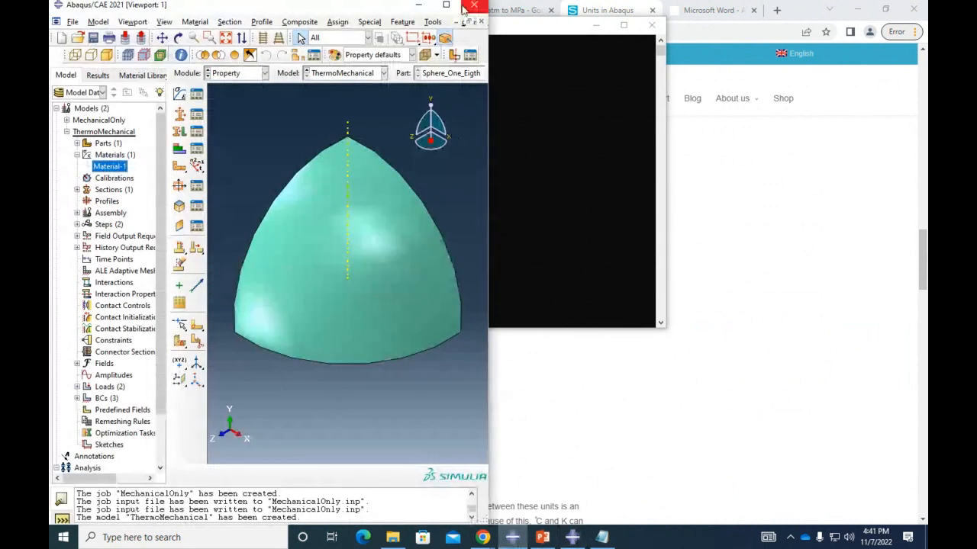
click(446, 5)
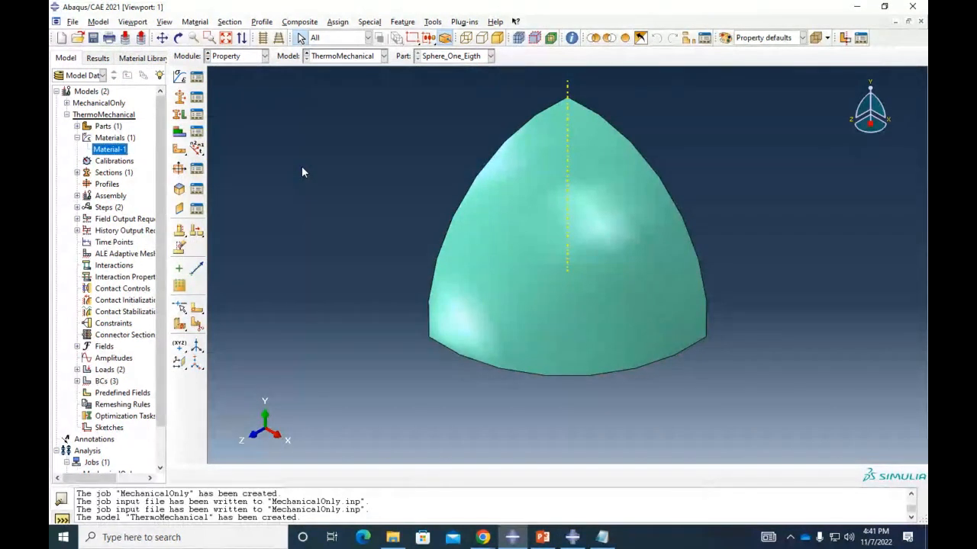
click(78, 208)
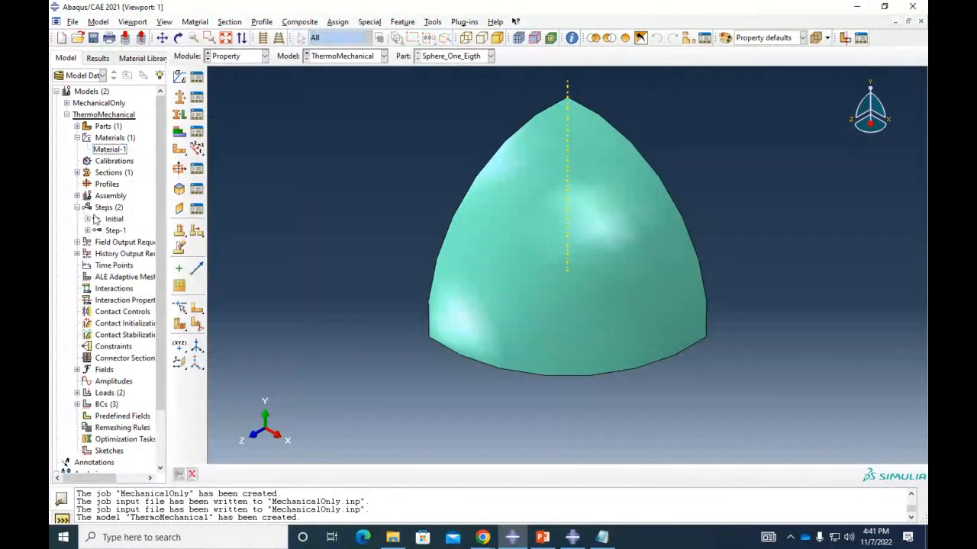
Step: Check the procedure type and basic settings of Step-1 in the ThermoMechanical model, leaving its definition unchanged
mouse_move(117, 237)
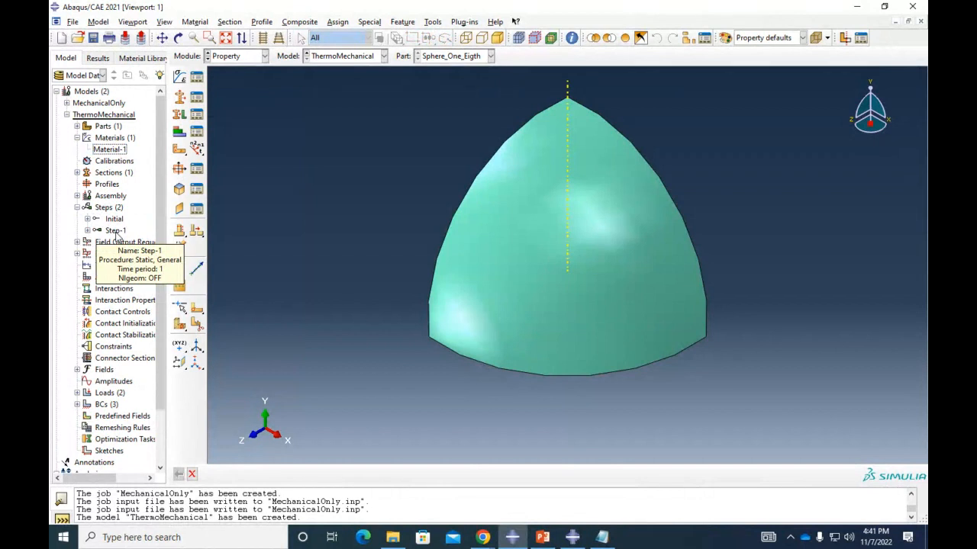
double_click(116, 232)
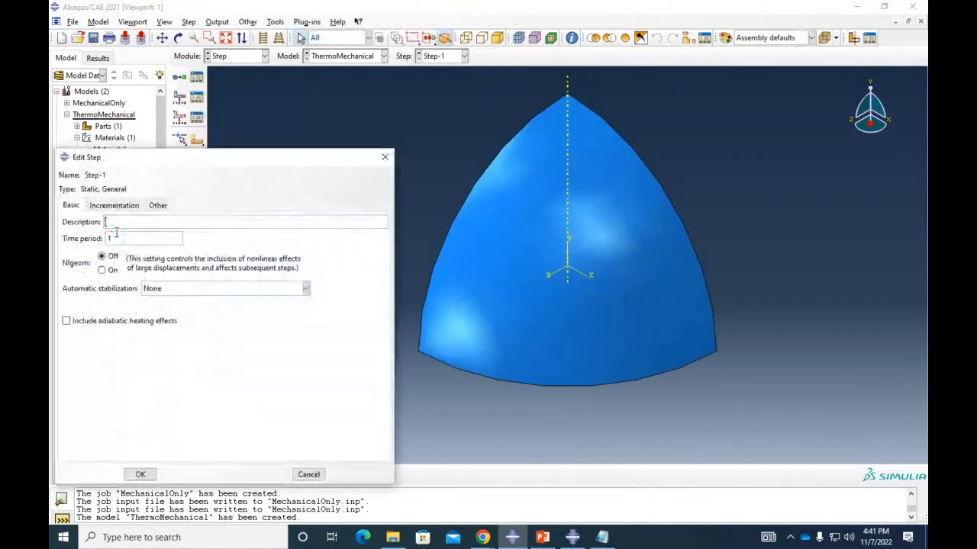
click(384, 156)
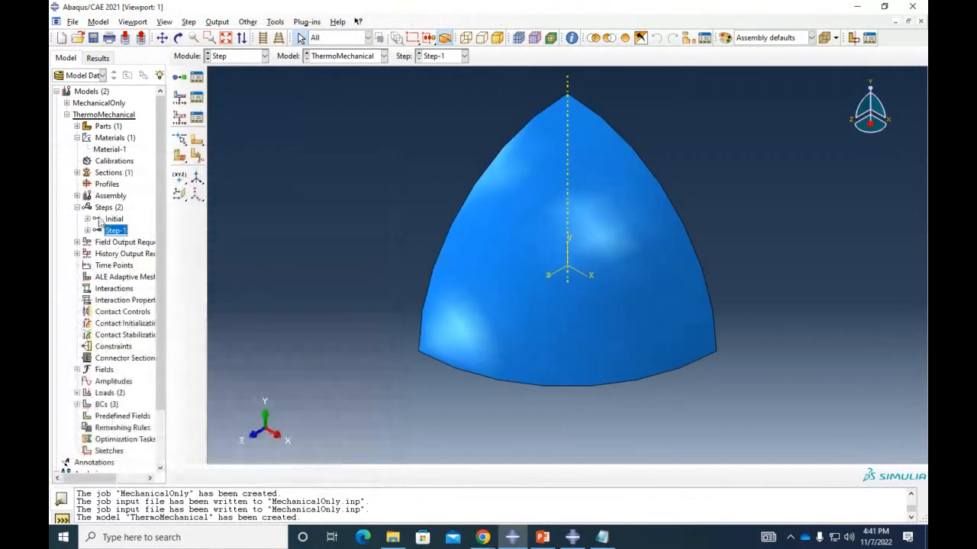
right_click(126, 236)
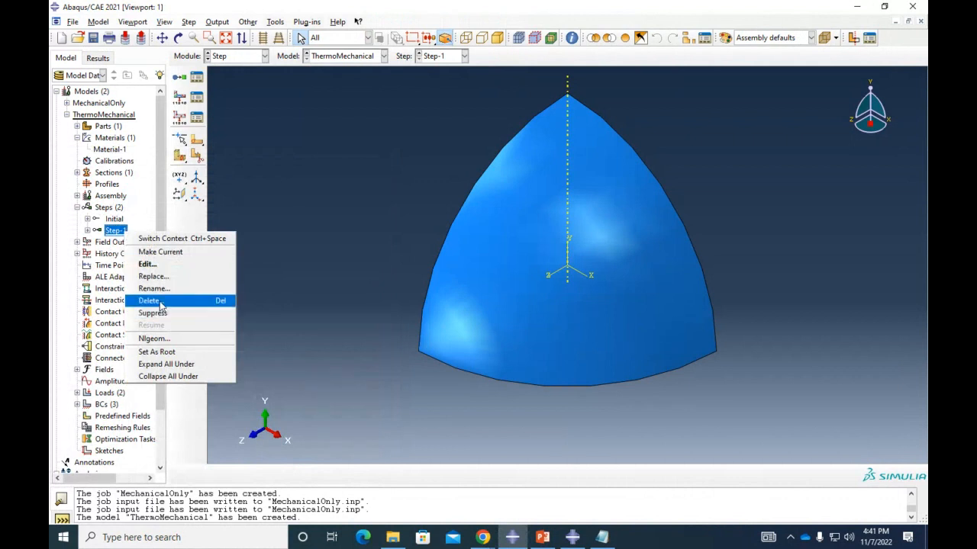
click(148, 264)
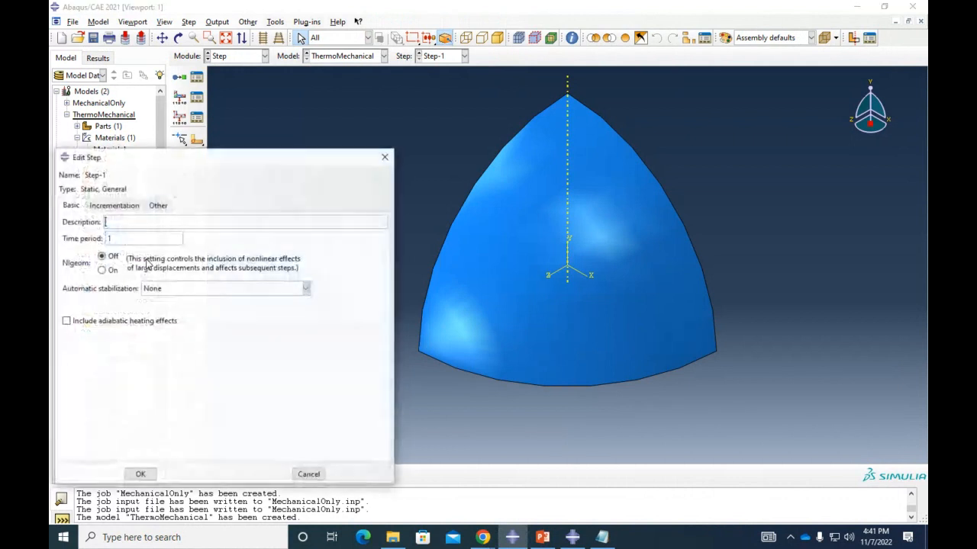
click(385, 156)
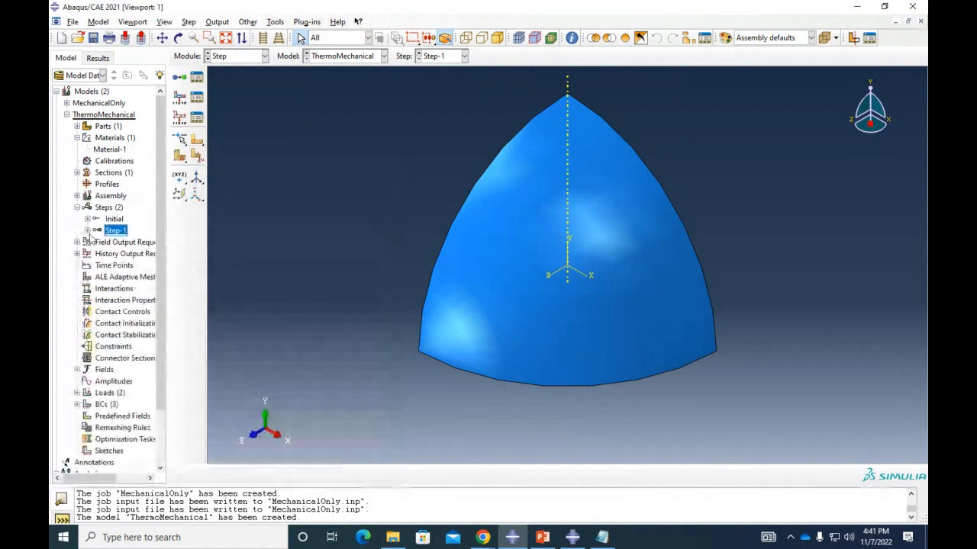
Step: Delete Step-1 from the ThermoMechanical model together with the loads and output requests defined in it
right_click(118, 230)
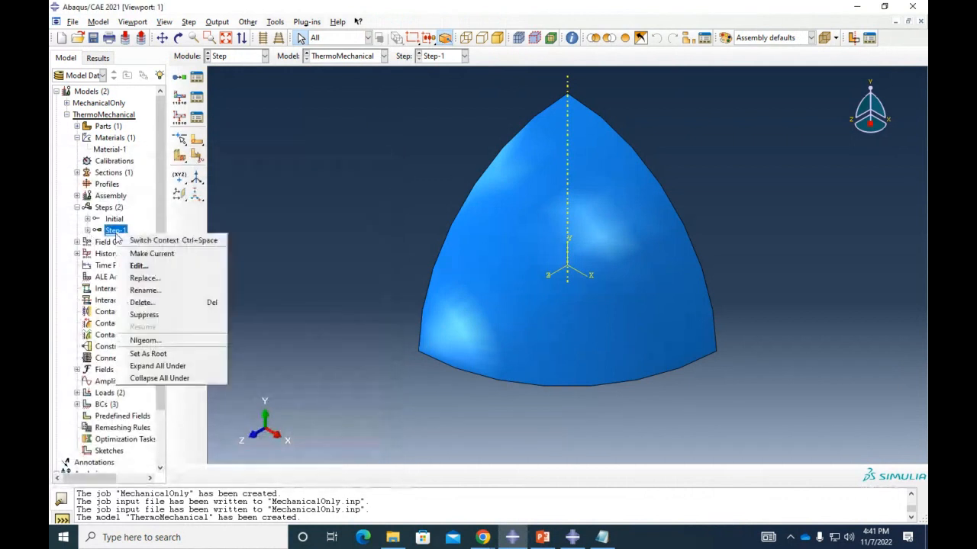
click(156, 302)
click(421, 301)
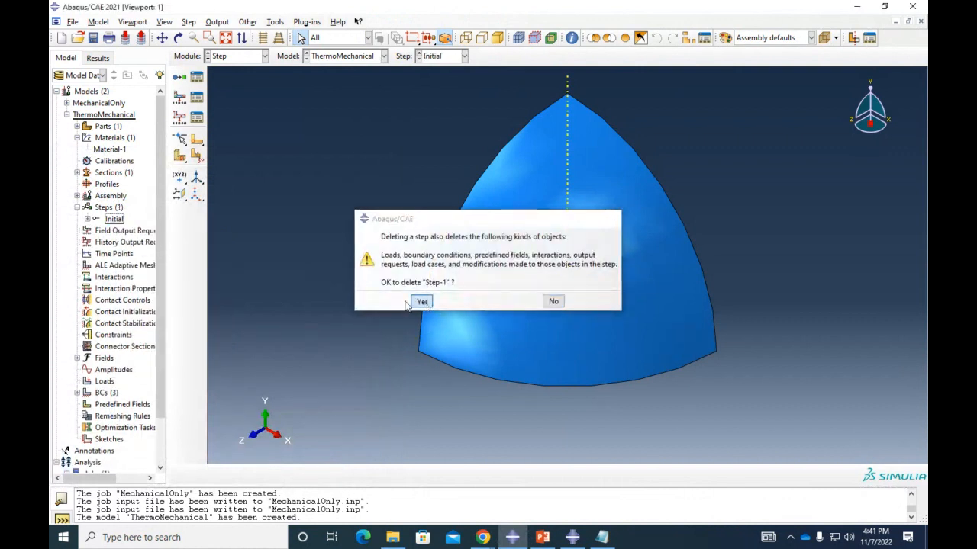
Step: Create a general Coupled temp-displacement step after Initial, with a steady-state response and a time period of 1
double_click(111, 209)
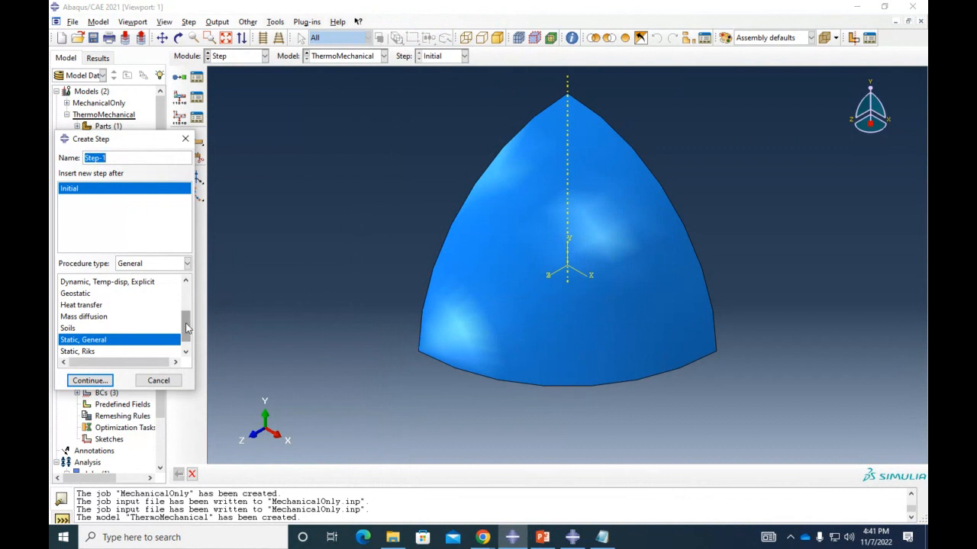
drag(186, 328, 186, 300)
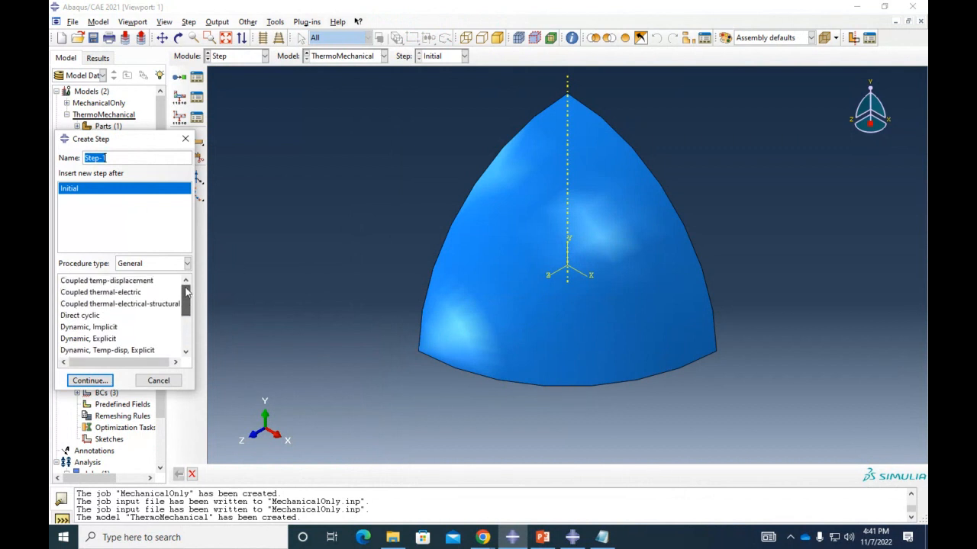
click(124, 284)
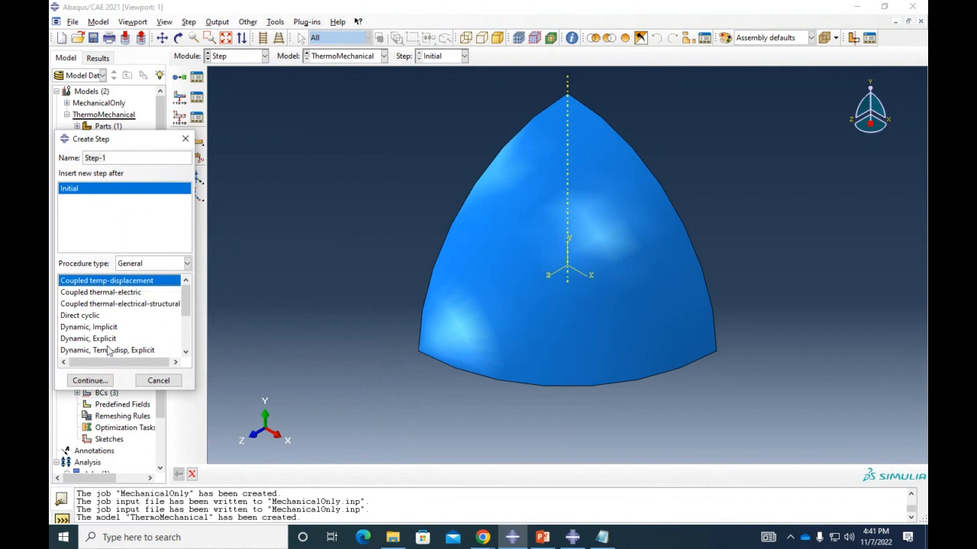
click(87, 380)
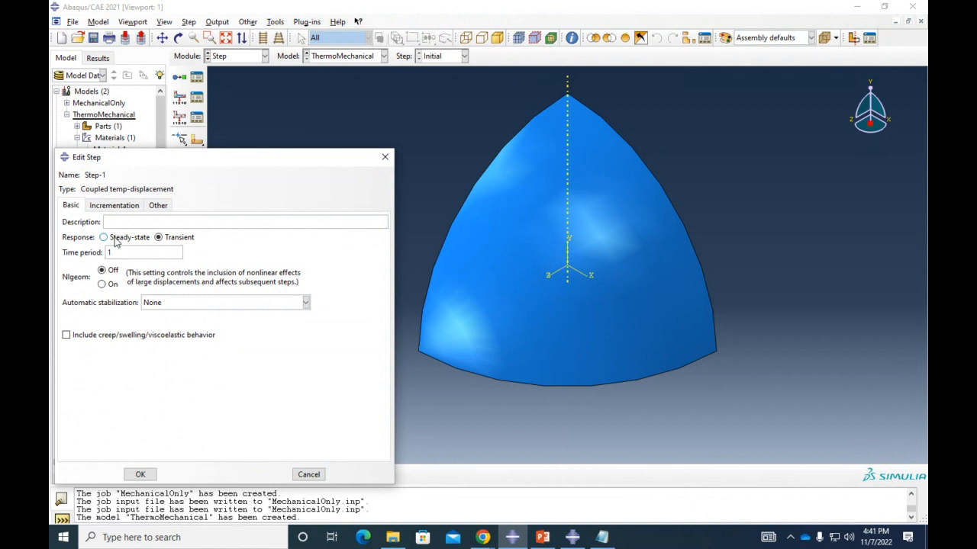
click(117, 240)
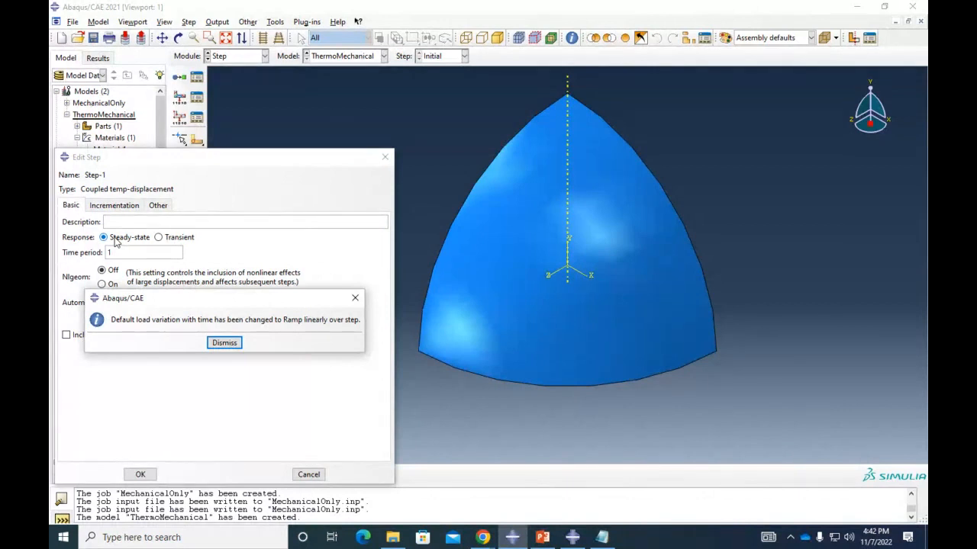
click(230, 343)
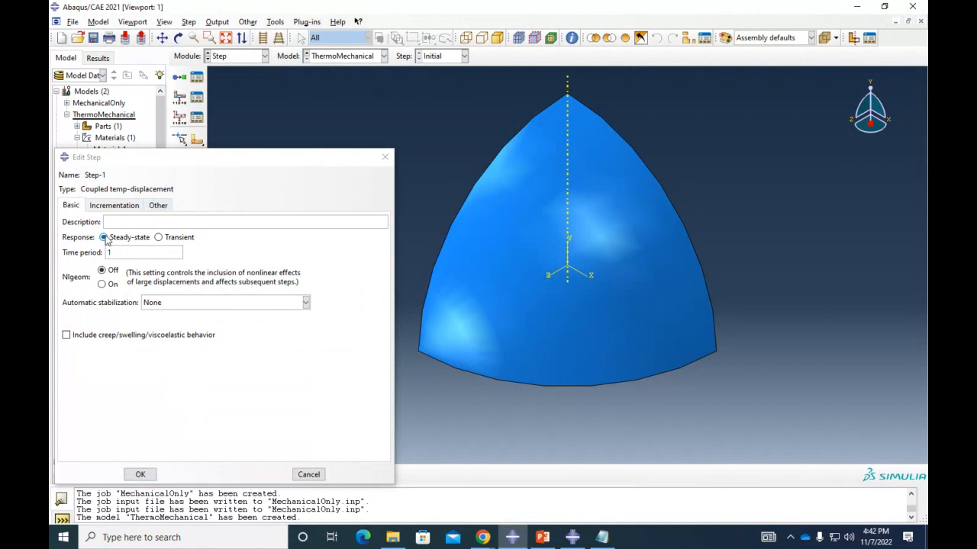
click(139, 474)
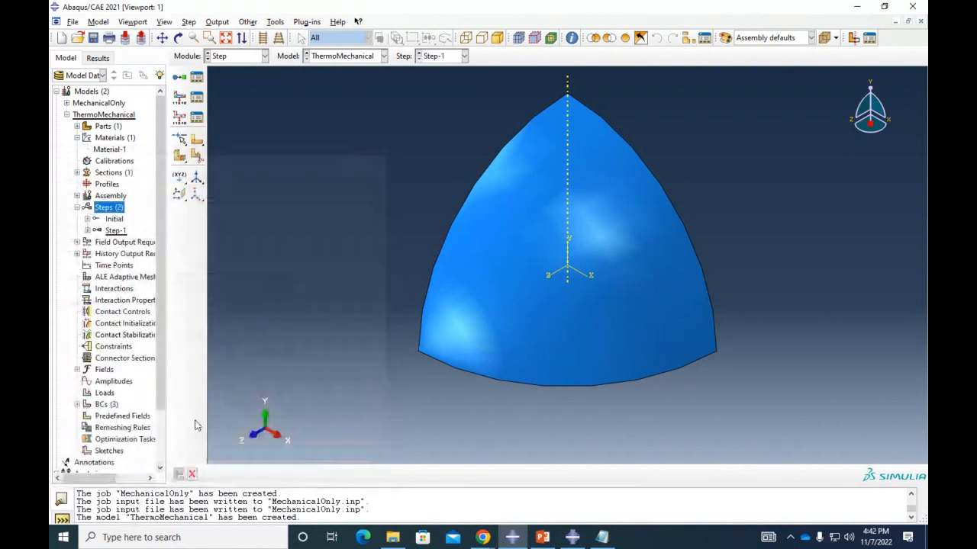
Step: Go to the Mesh module and make the Sphere_One_Eigth part, rather than the assembly, the object for mesh editing
scroll(232, 318, down, 1)
scroll(352, 278, up, 2)
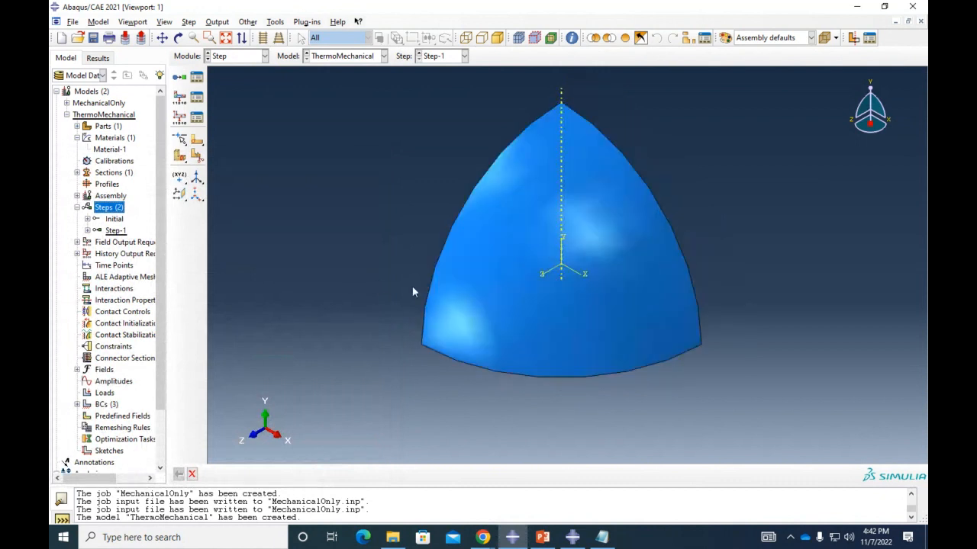
click(252, 56)
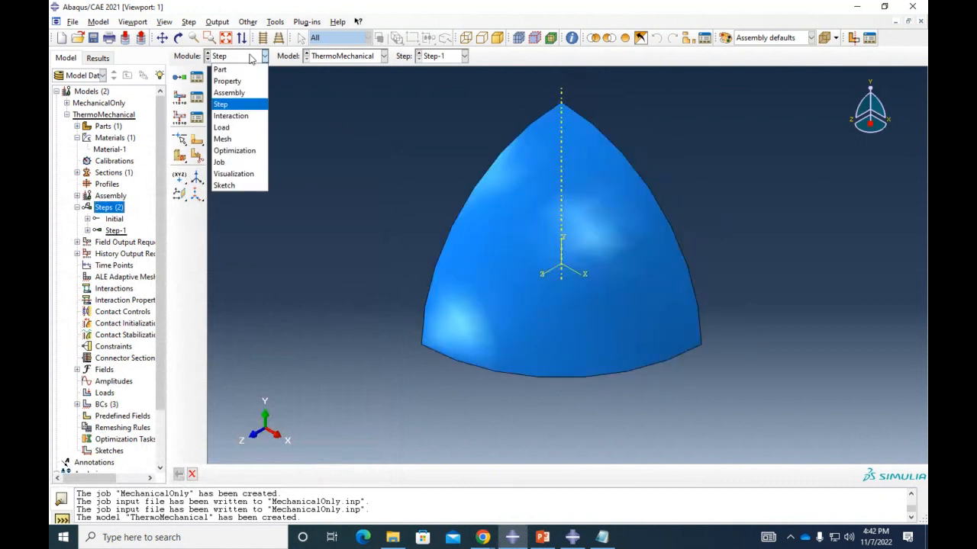
click(222, 139)
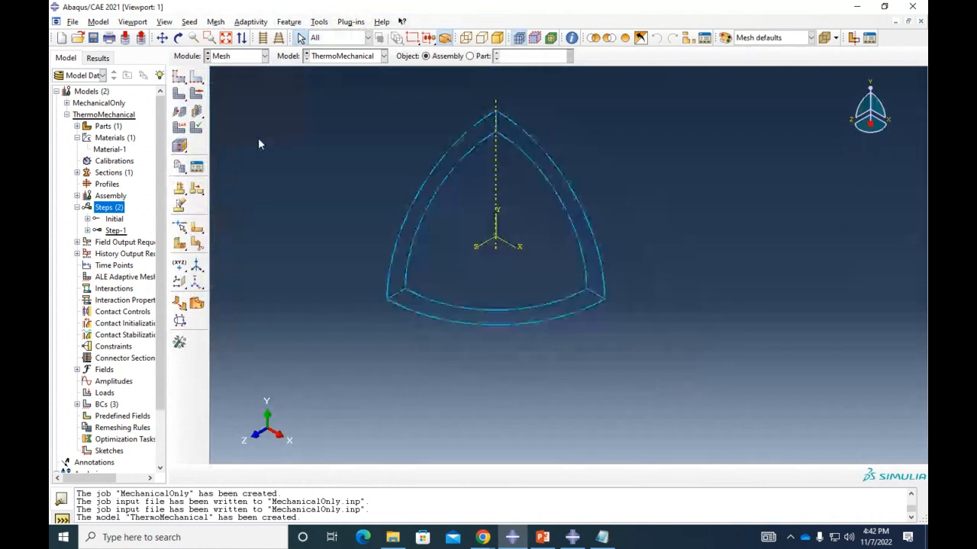
ctrl+alt+drag(407, 197, 432, 192)
click(179, 128)
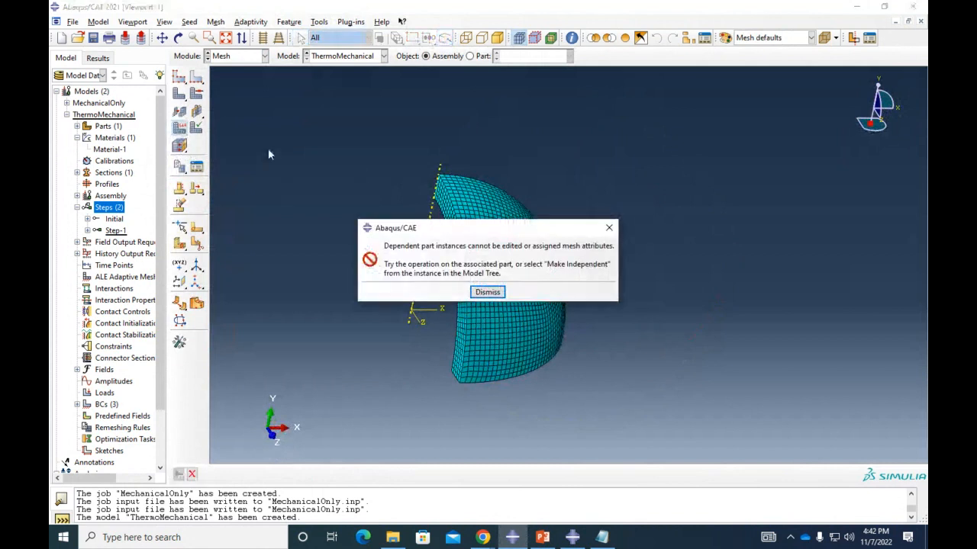
click(489, 292)
click(469, 56)
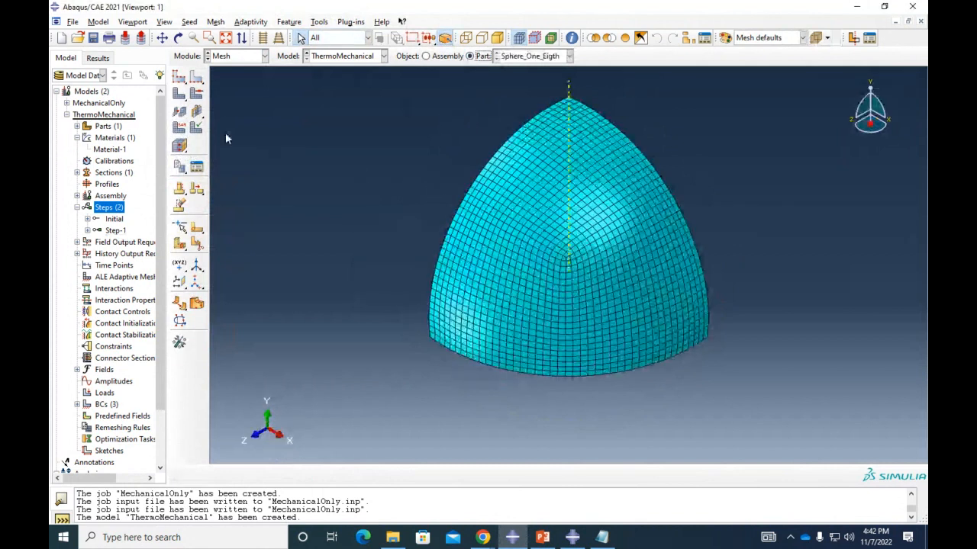
click(179, 127)
drag(389, 82, 808, 435)
click(368, 474)
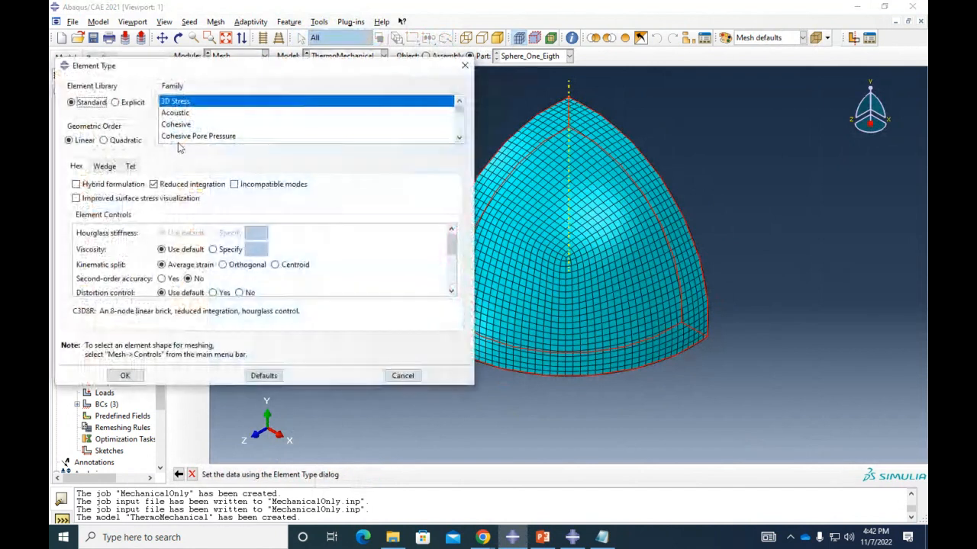
scroll(214, 129, down, 1)
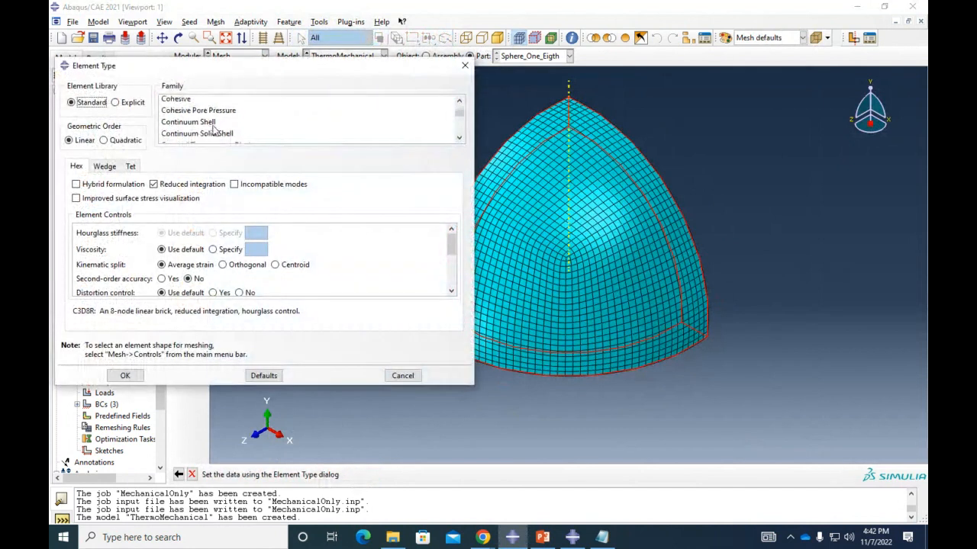
click(234, 137)
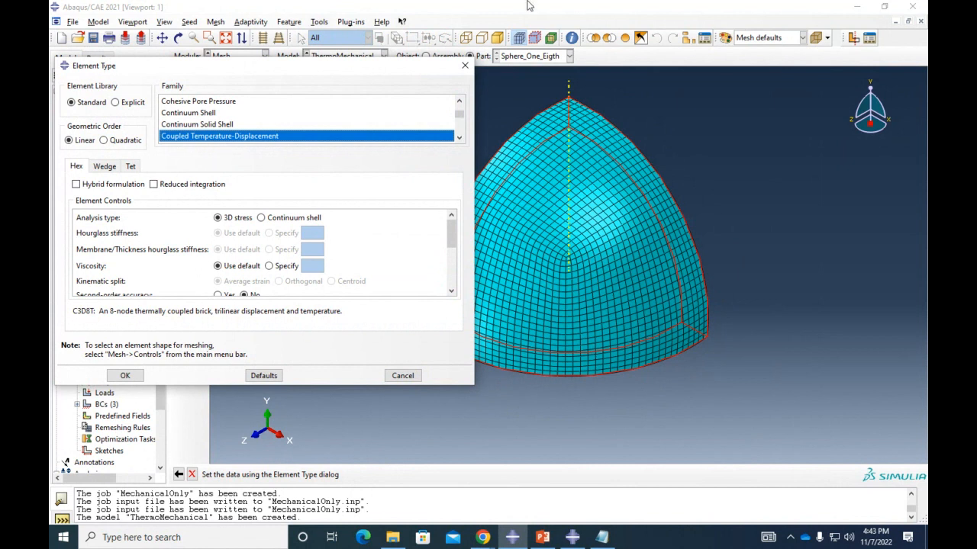
click(464, 64)
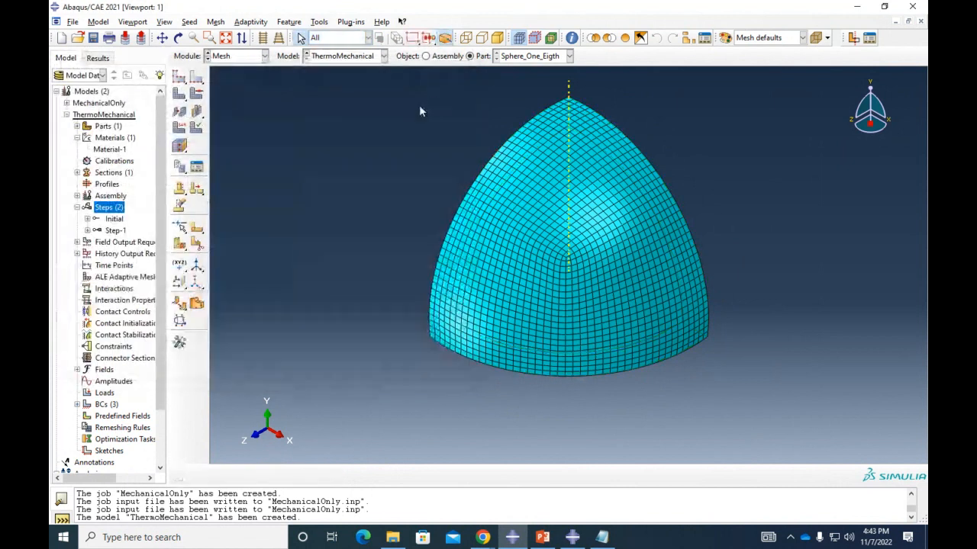
Step: Assign the Standard linear Coupled Temperature-Displacement element type to the whole Sphere_One_Eigth mesh, without reduced integration
click(180, 128)
scroll(256, 126, down, 2)
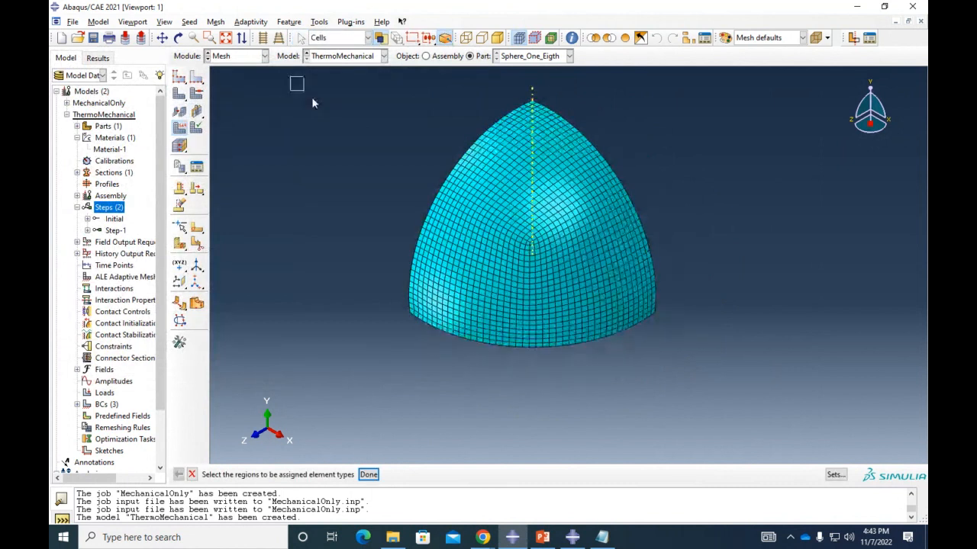
drag(255, 126, 752, 392)
click(369, 474)
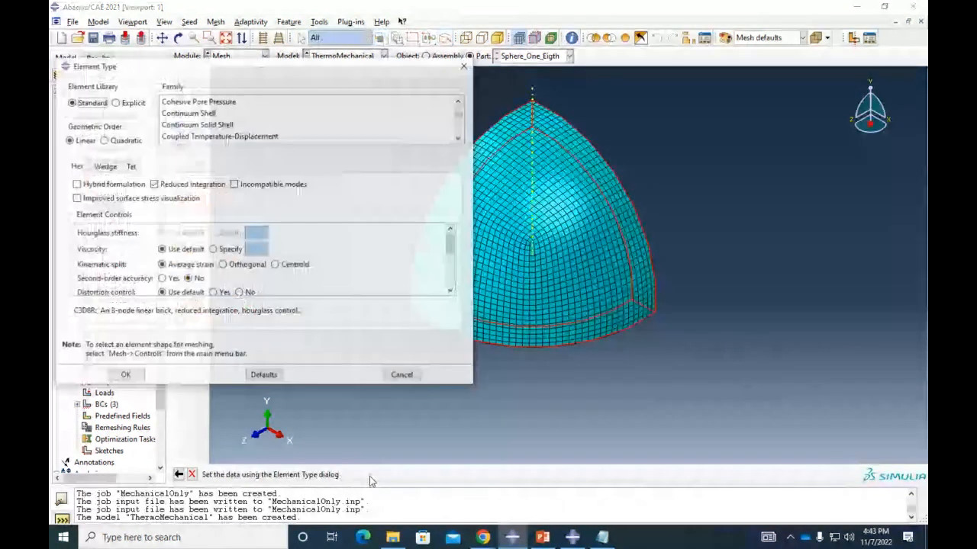
click(200, 137)
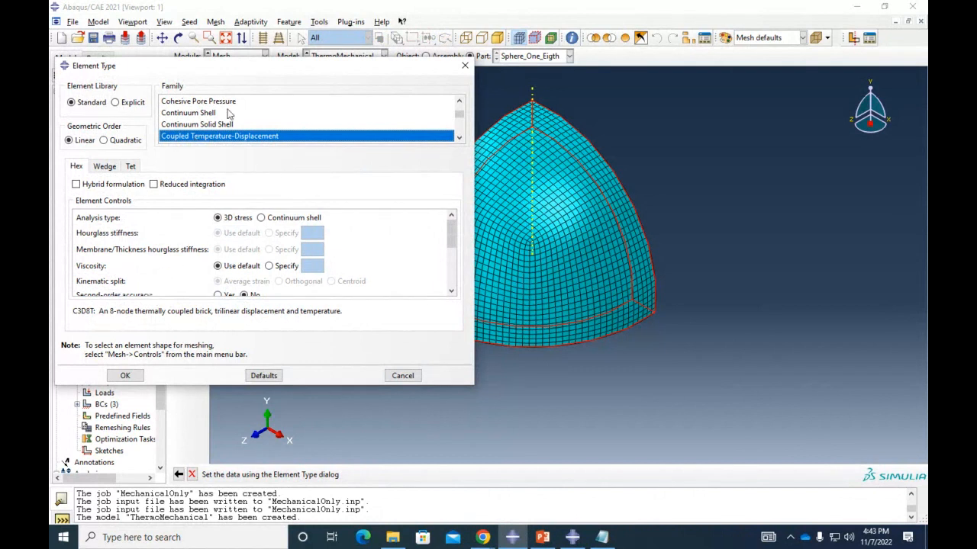
click(145, 374)
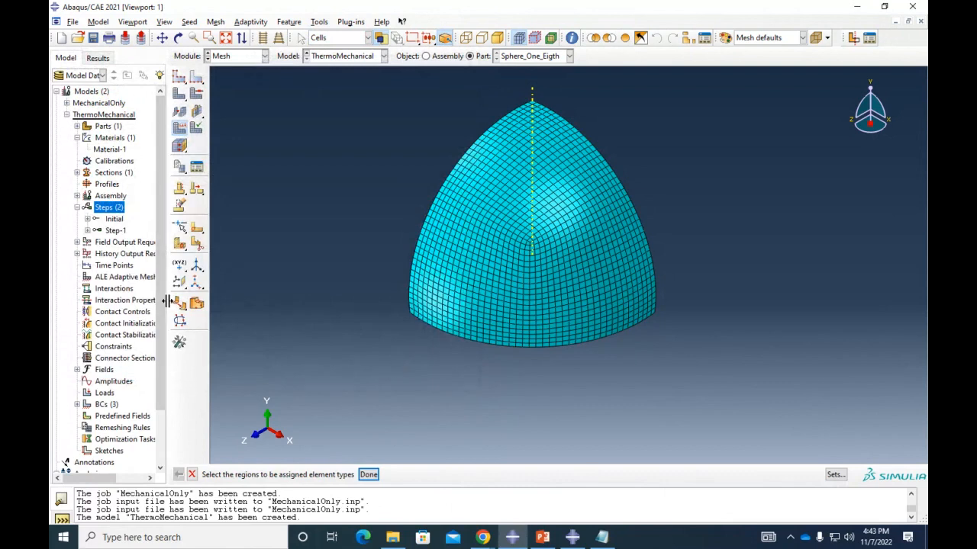
Step: Review the displacement settings of the existing BottomRoller boundary condition without changing them
drag(164, 305, 219, 305)
click(77, 405)
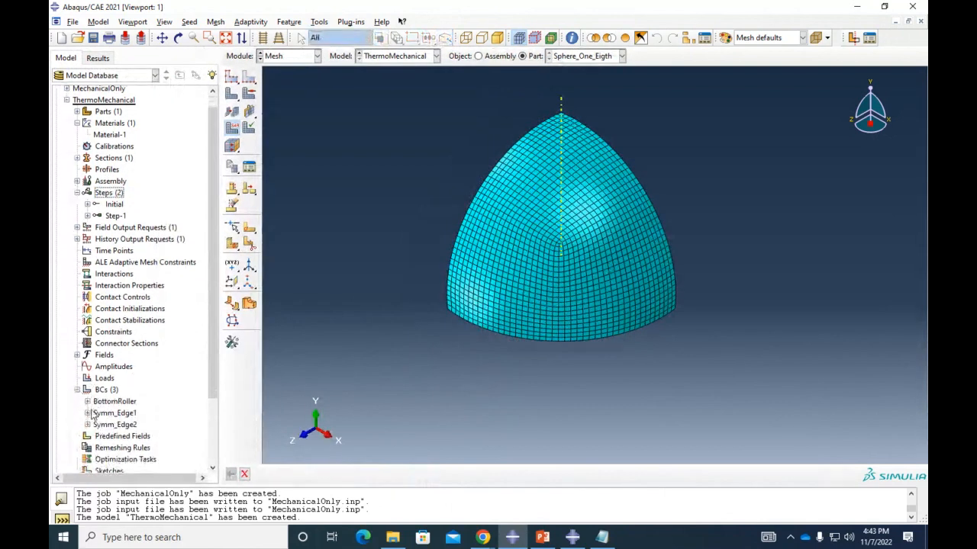
click(115, 381)
double_click(114, 381)
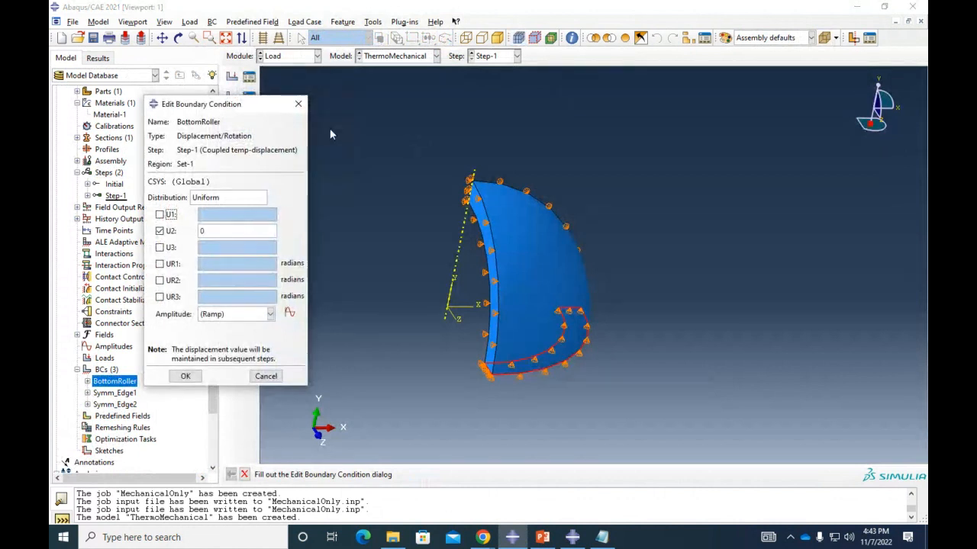
click(297, 104)
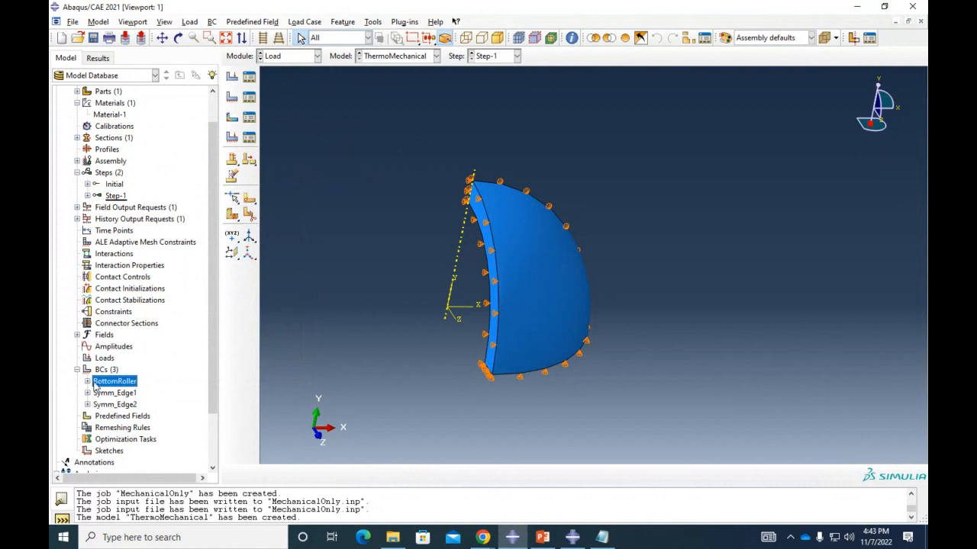
scroll(92, 362, down, 1)
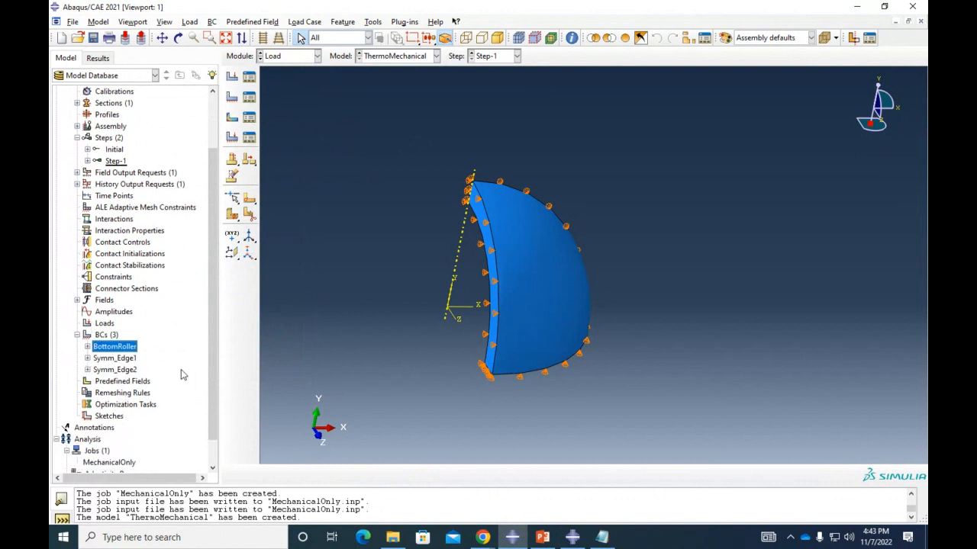
Step: Create a uniform mechanical pressure load named InnerPressure in Step-1 on the shell's inner spherical surface with magnitude 150
ctrl+alt+drag(460, 321, 551, 320)
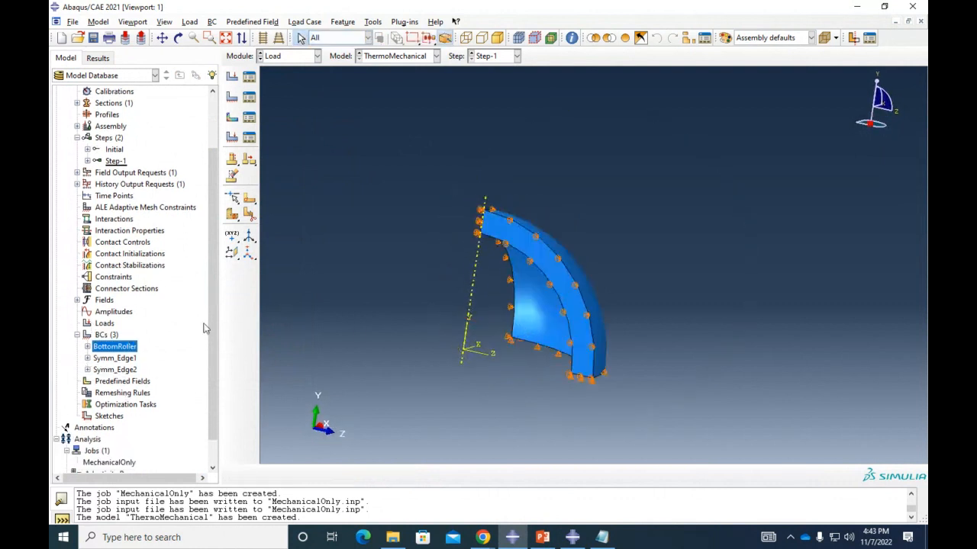
click(104, 324)
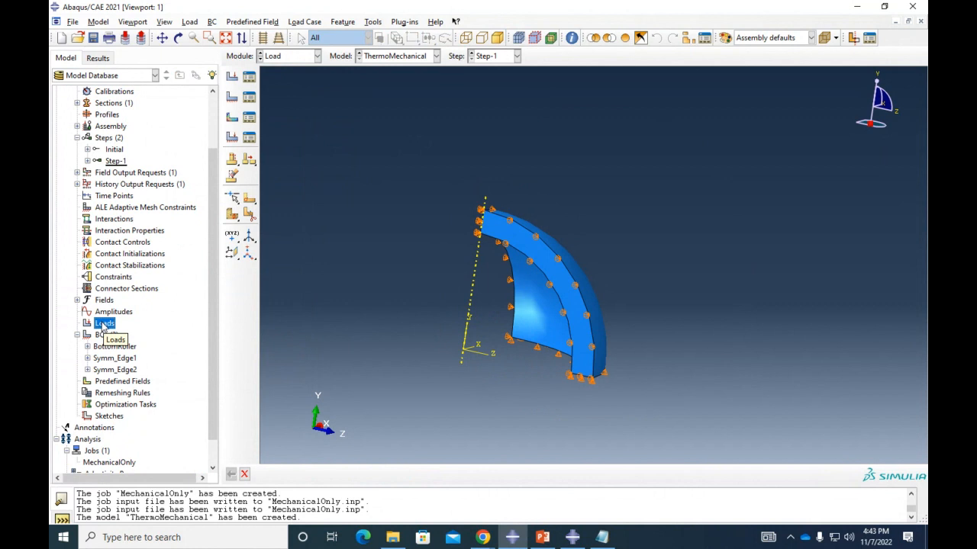
double_click(103, 324)
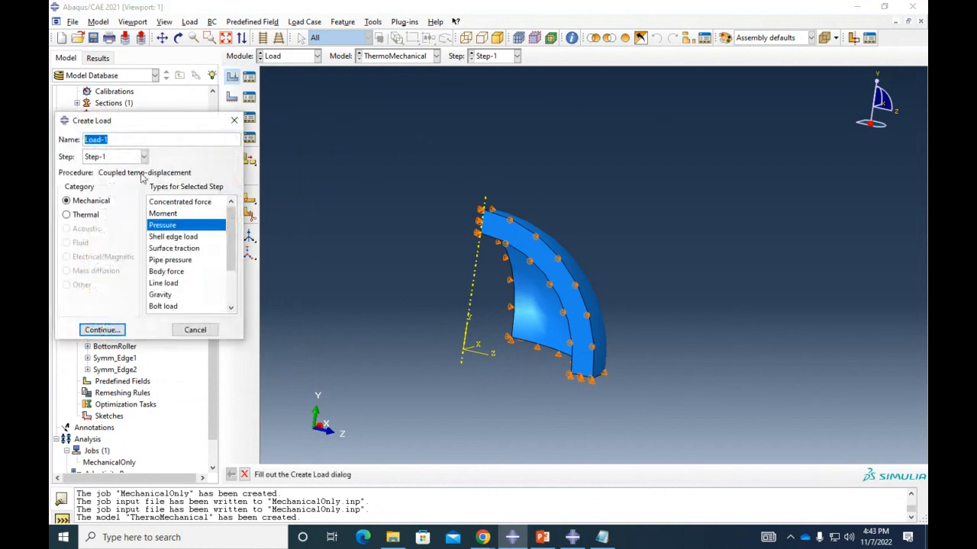
text(InnerPressure)
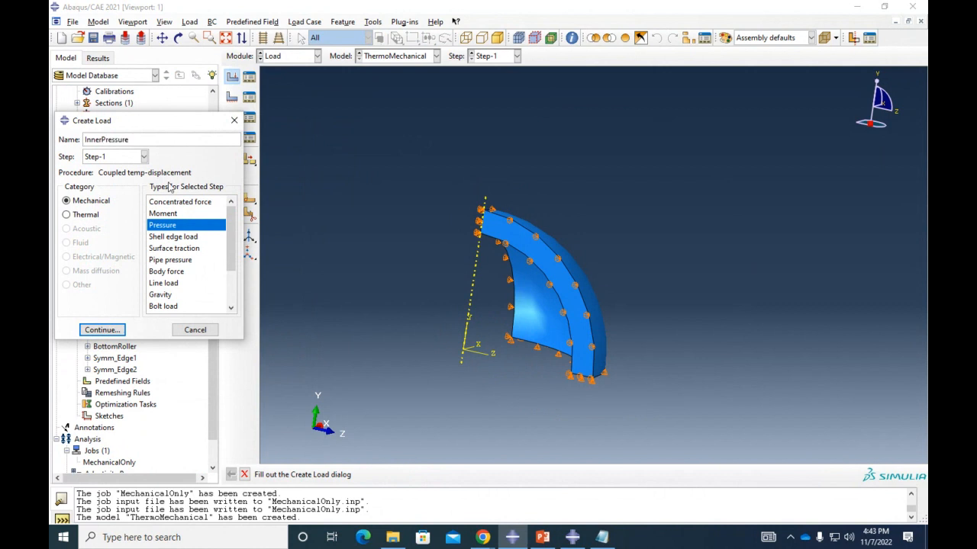
click(104, 329)
click(537, 326)
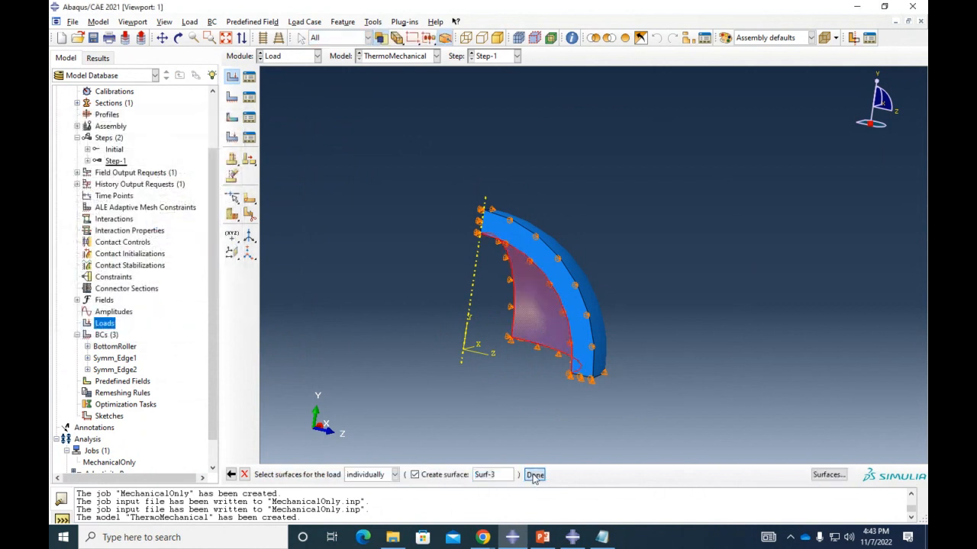
click(534, 475)
click(130, 272)
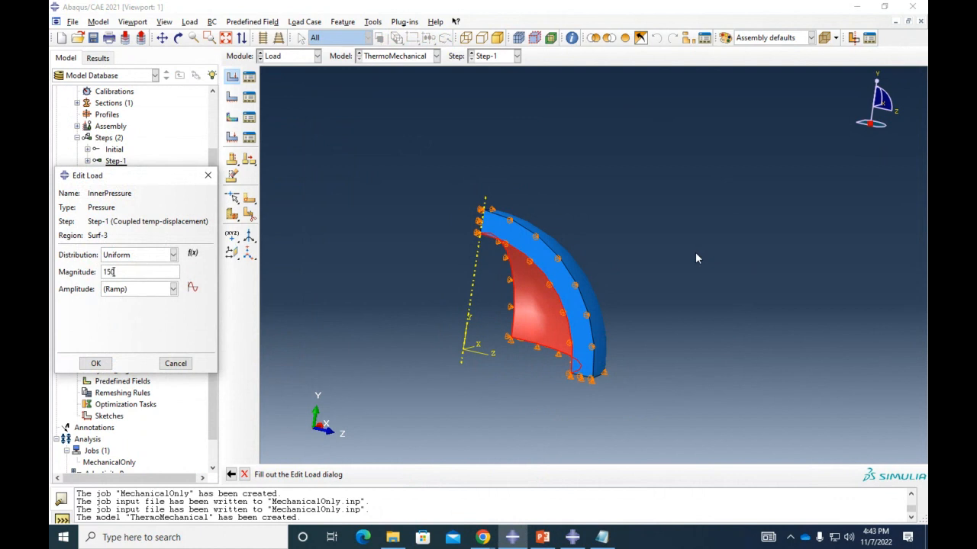
click(97, 363)
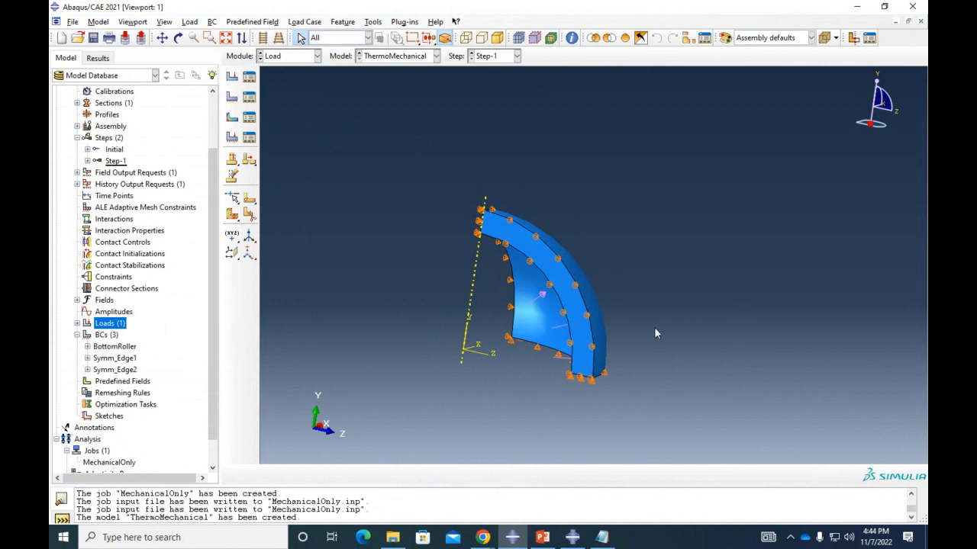
Step: Edit the Step-1 state of the InnerPressure load and set its magnitude to 0
ctrl+alt+drag(654, 326, 610, 336)
click(77, 324)
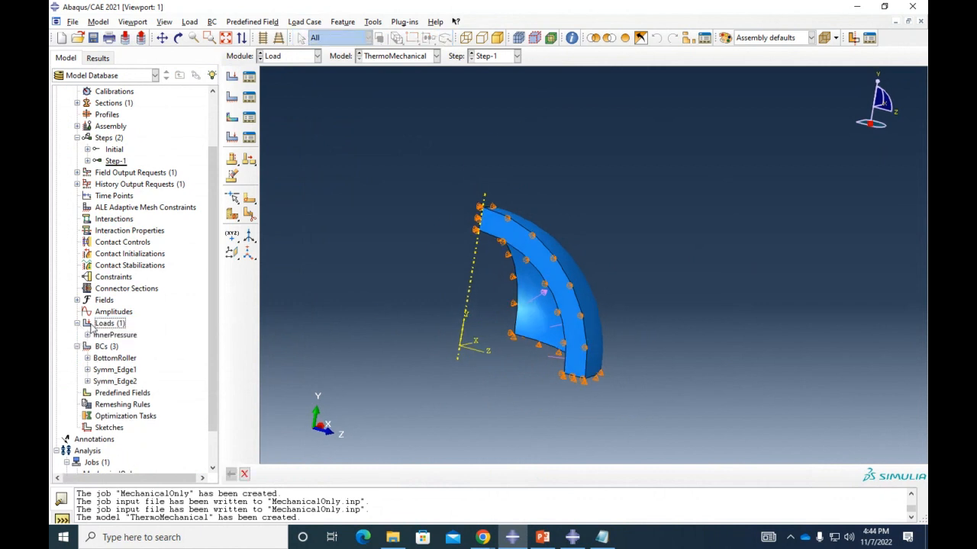
click(87, 335)
click(98, 346)
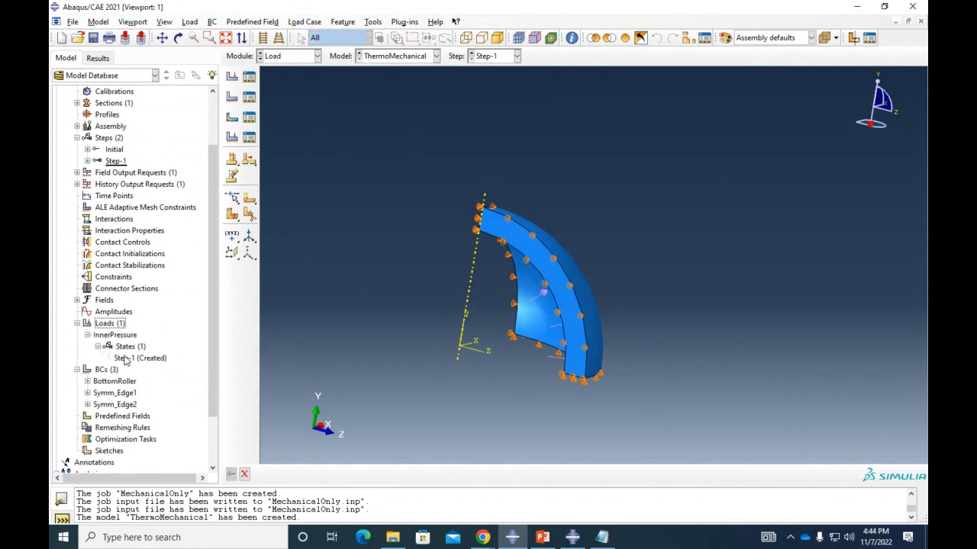
double_click(124, 359)
double_click(134, 273)
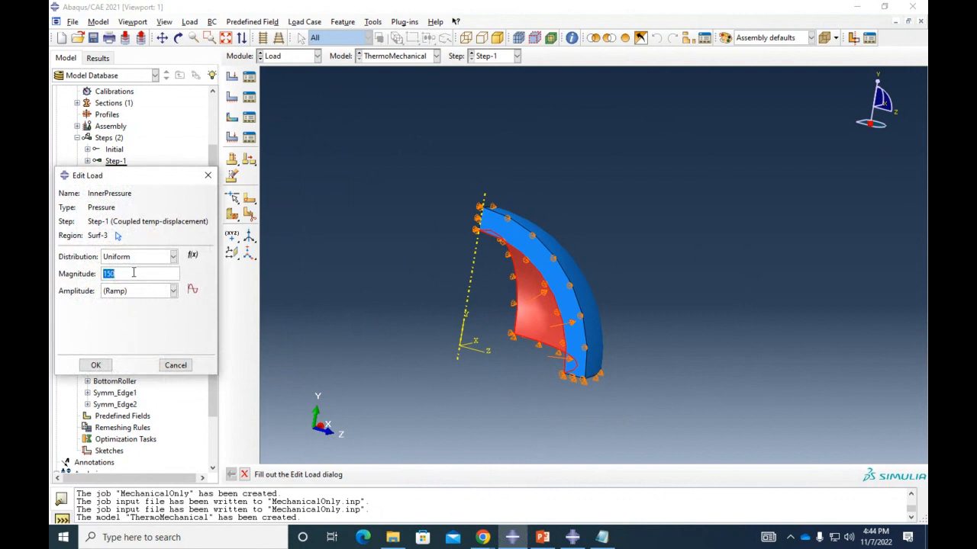
text(0)
click(95, 365)
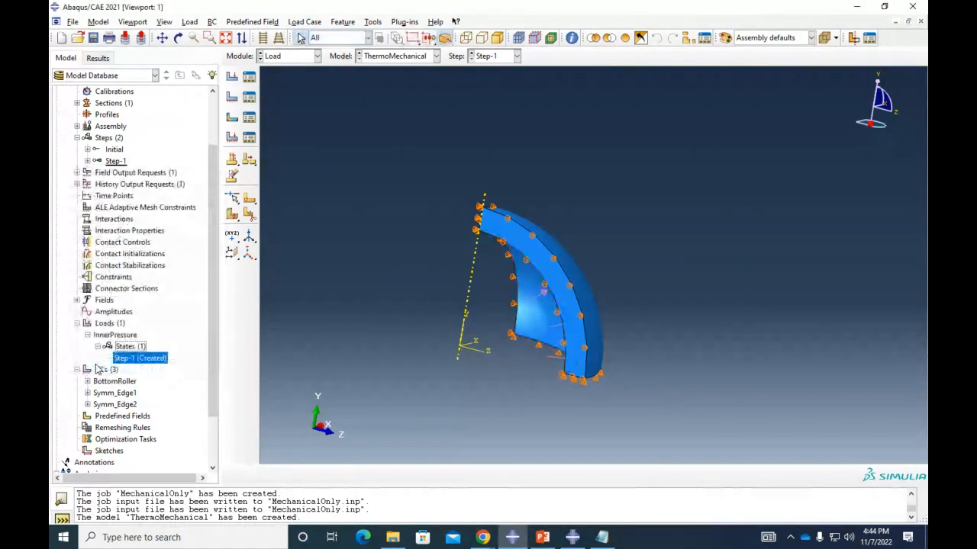
Step: Create a uniform pressure load named OuterPressure in Step-1 on the shell's outer spherical surface with magnitude 0.1
double_click(109, 324)
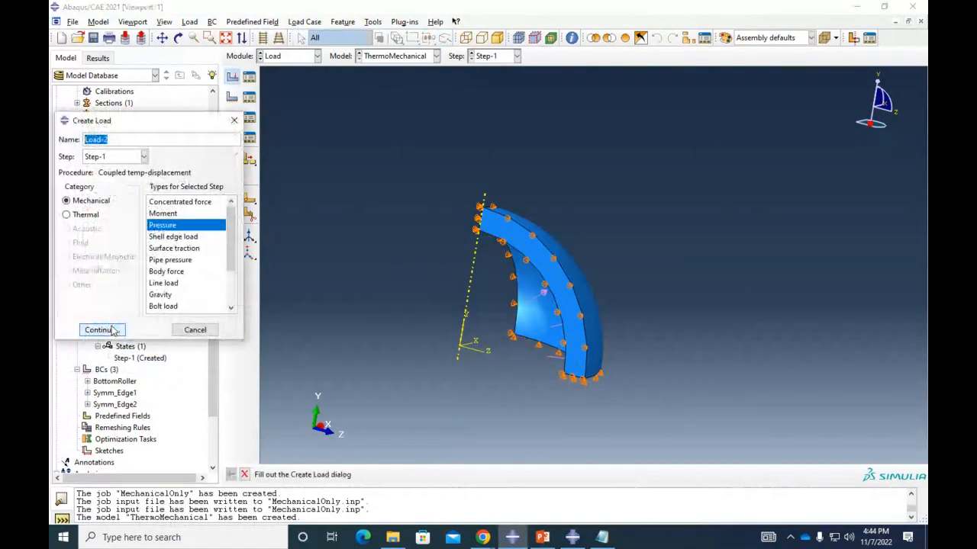
text(OuterPressure)
click(99, 329)
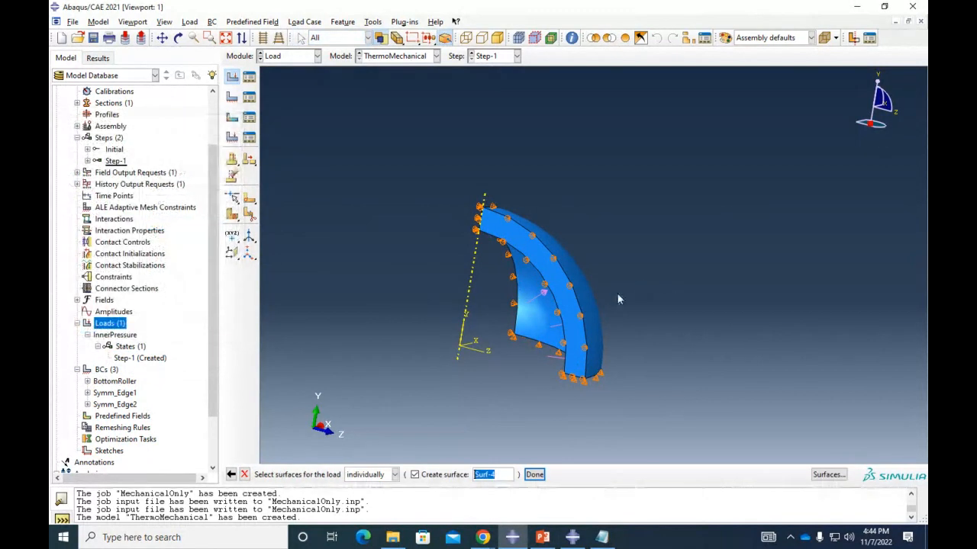
click(595, 315)
click(534, 474)
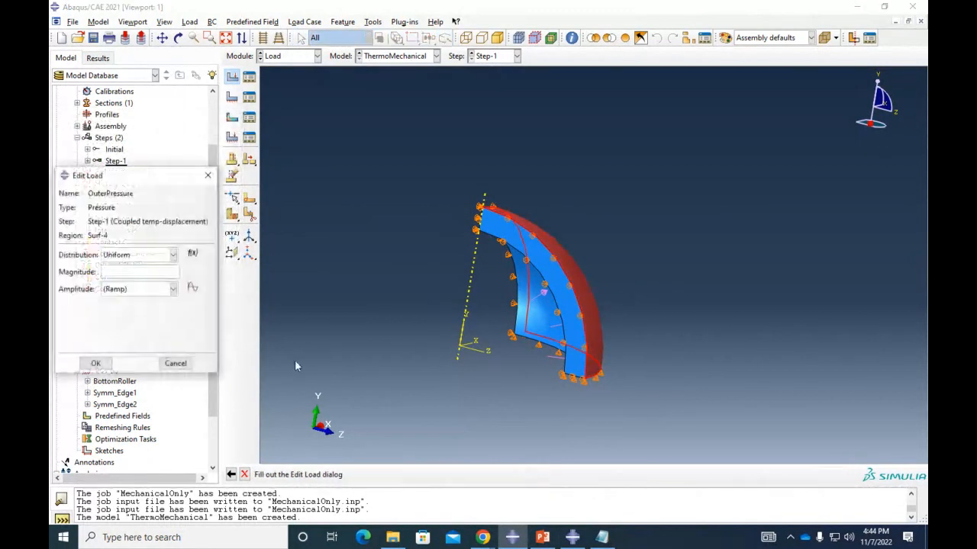
click(132, 272)
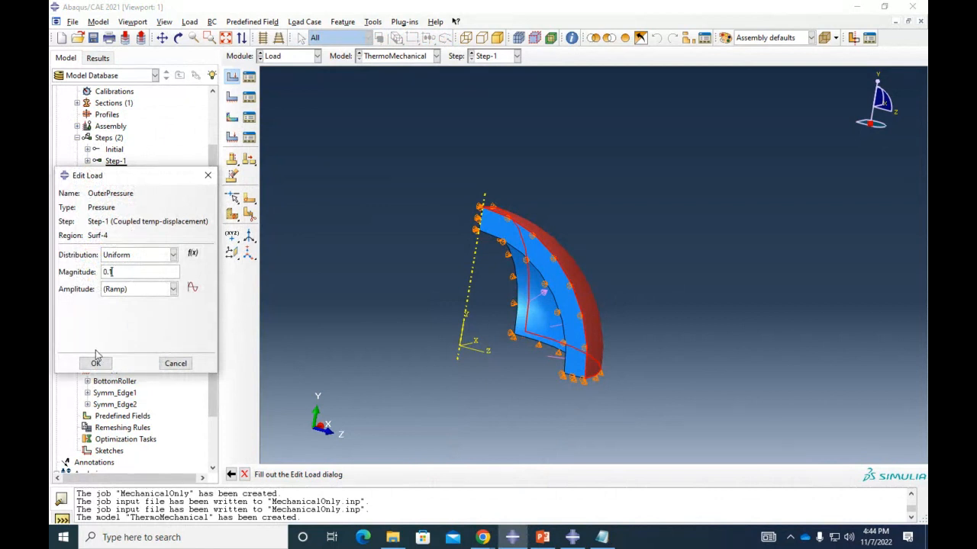
click(95, 363)
Step: Start a temperature boundary condition named InnerTemperature in Step-1, using the Other category
ctrl+alt+drag(577, 379, 620, 300)
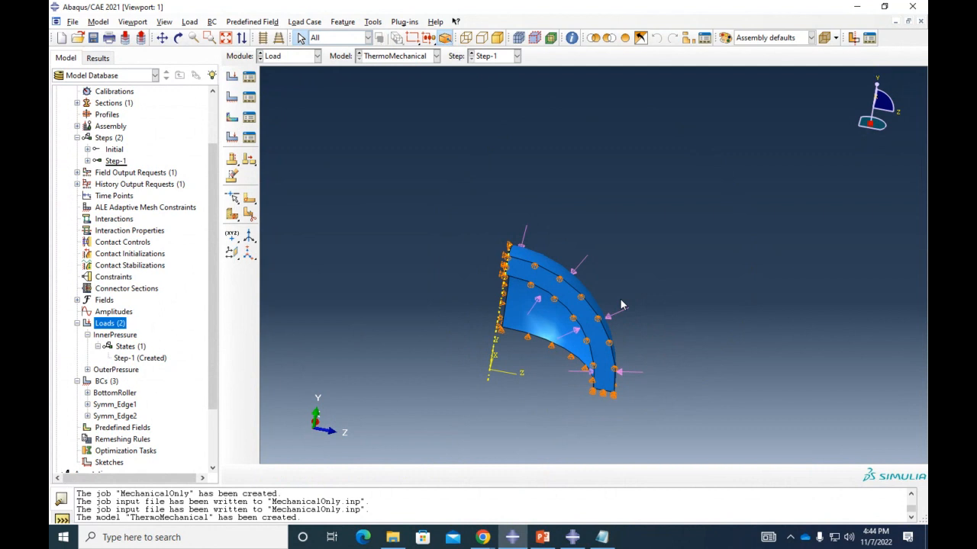
ctrl+alt+drag(620, 301, 654, 262)
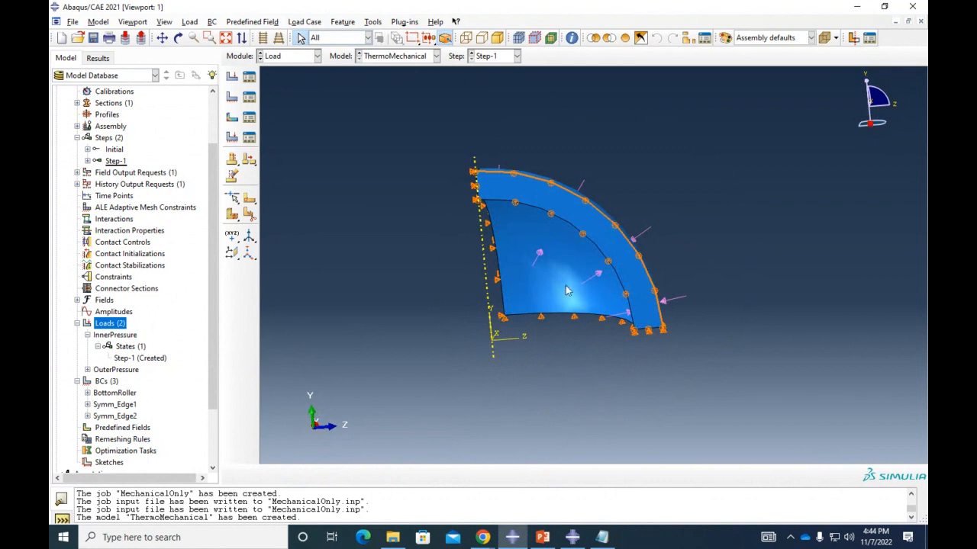
ctrl+alt+drag(569, 290, 568, 306)
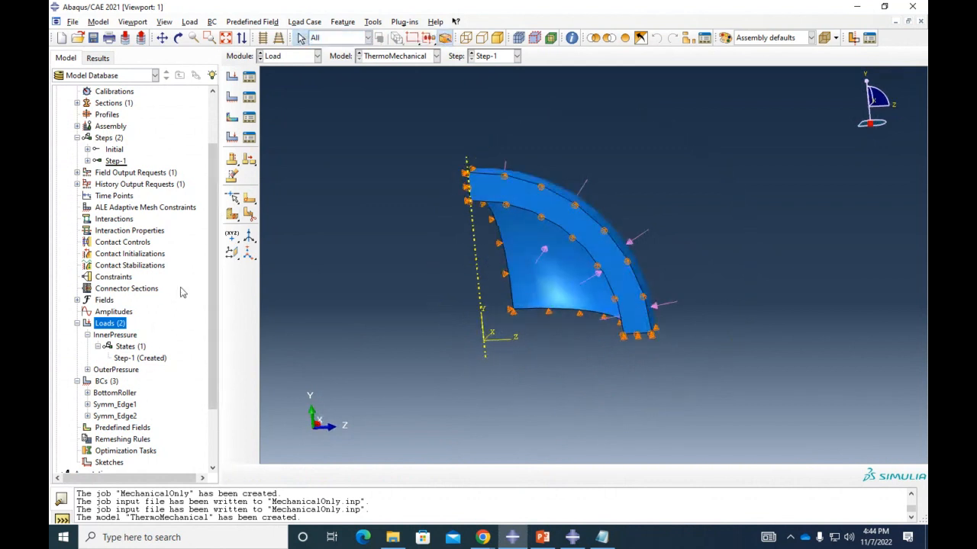
double_click(105, 382)
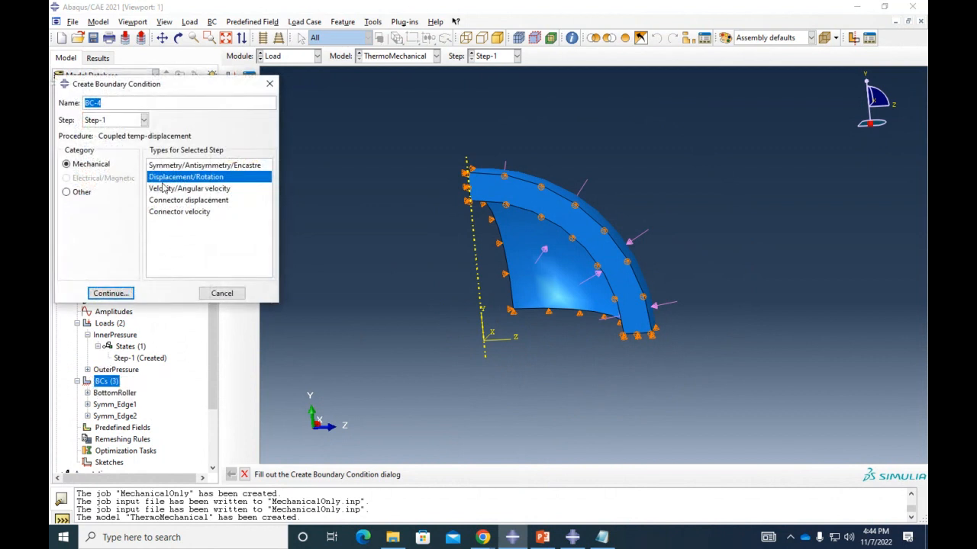
click(67, 193)
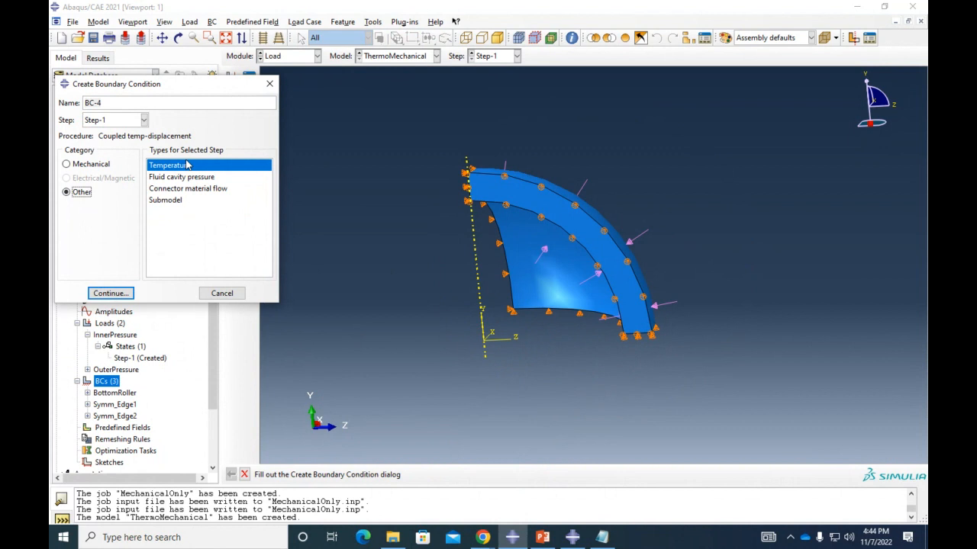
drag(117, 103, 66, 101)
key(BackSpace)
text(InnerTemperature)
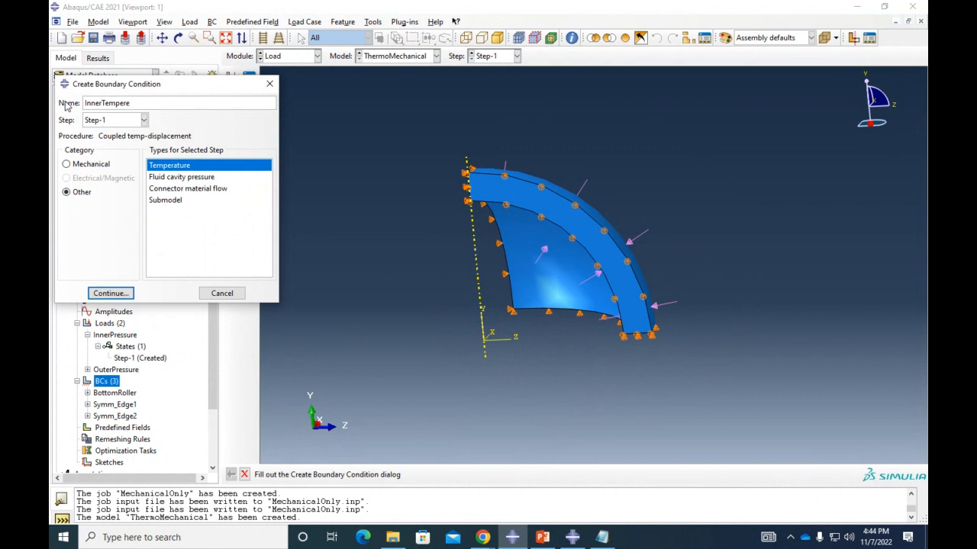
click(113, 293)
Step: Apply the InnerTemperature condition to the shell's inner spherical surface with a uniform magnitude of 150
click(556, 282)
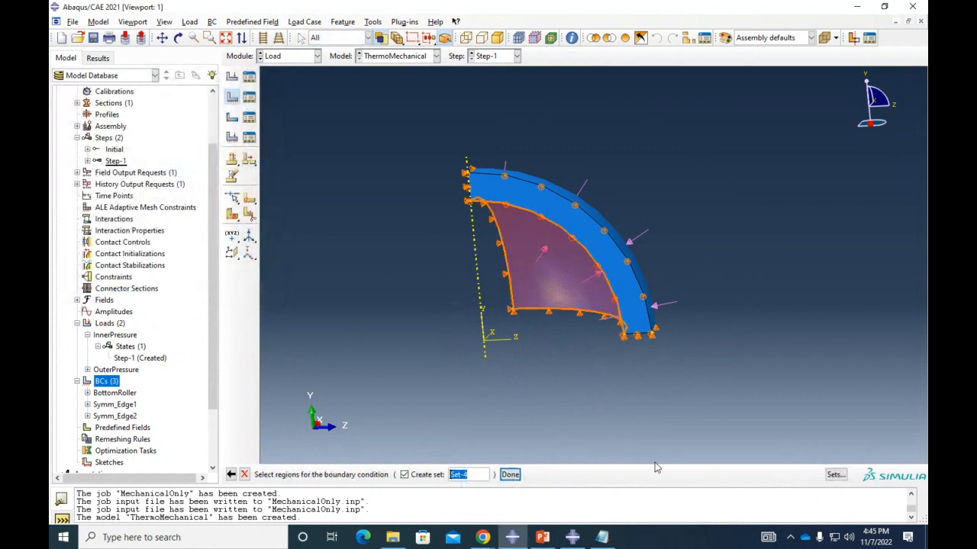
click(510, 474)
drag(144, 287, 338, 119)
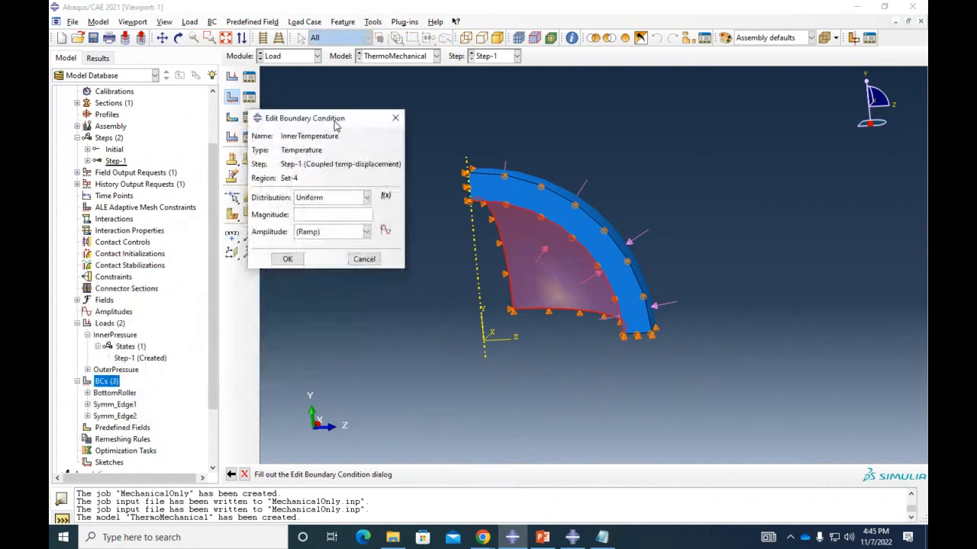
click(322, 215)
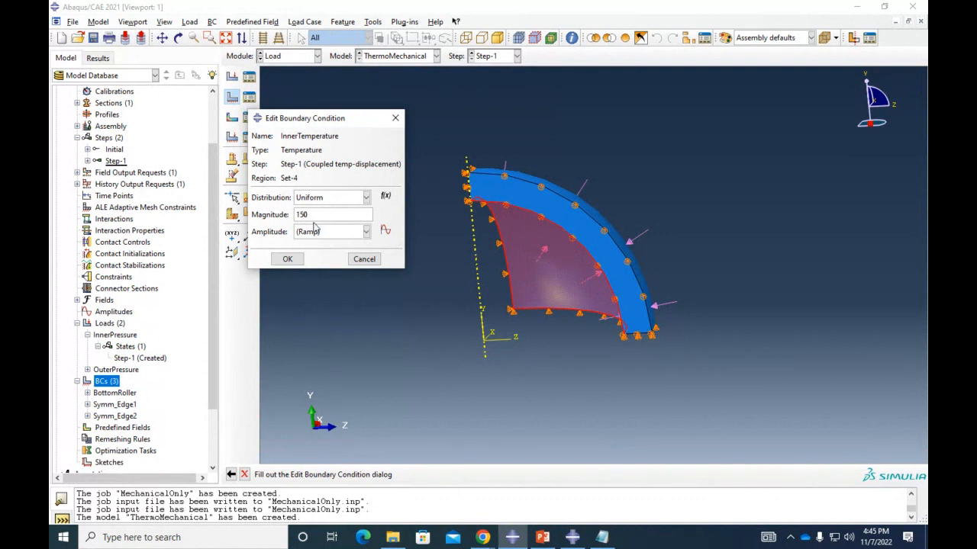
click(288, 260)
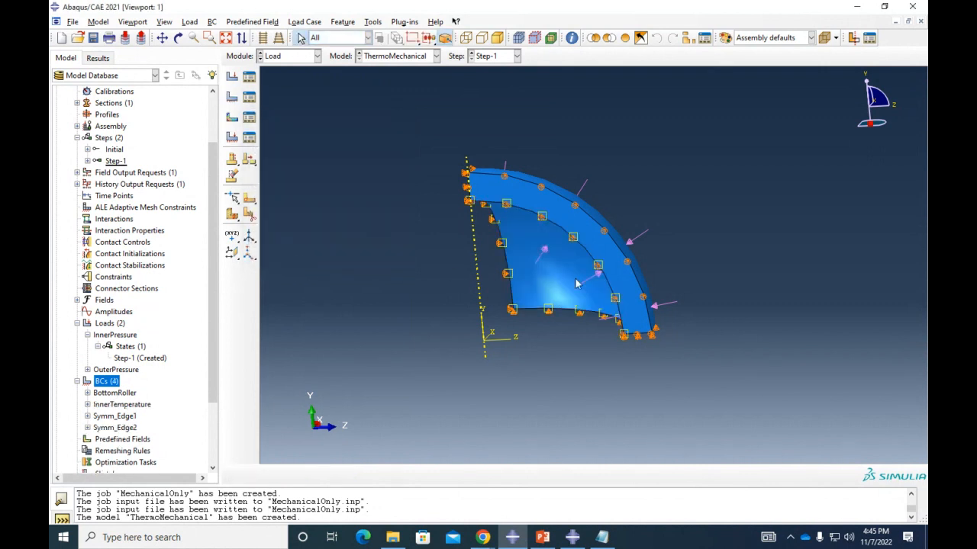
Step: Create a temperature boundary condition named OuterTemperature in Step-1 on the shell's outer spherical surface with uniform magnitude 25
ctrl+alt+drag(665, 313, 587, 328)
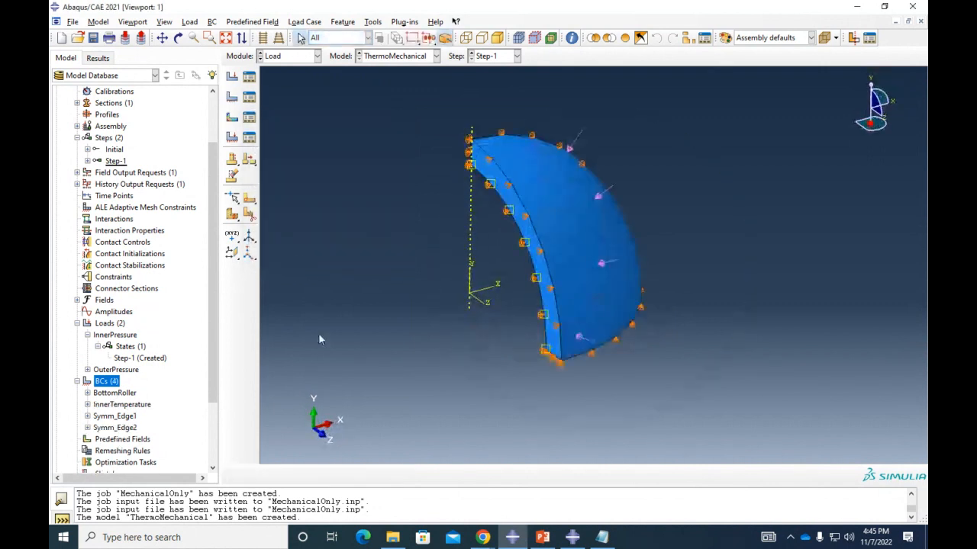
double_click(107, 381)
text(C)
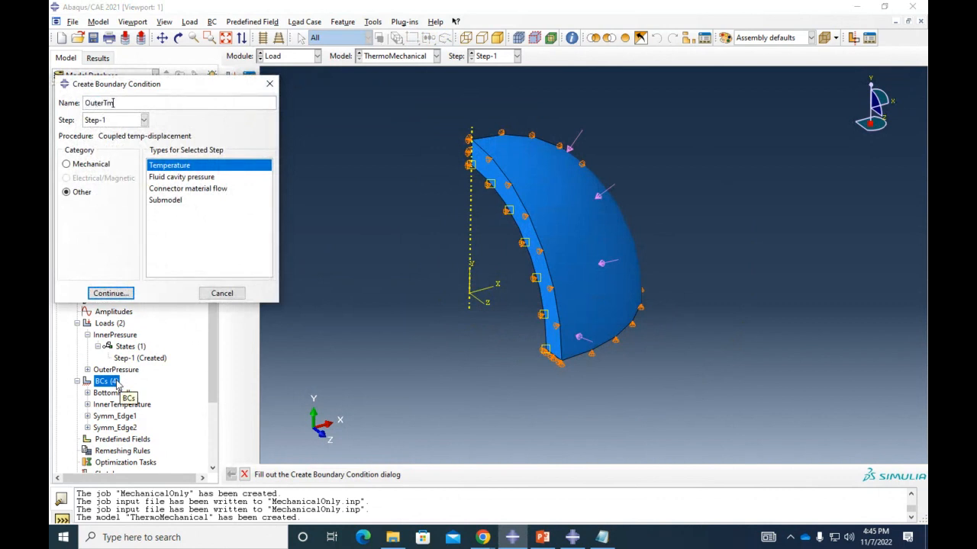
text(uterTemperature)
click(109, 293)
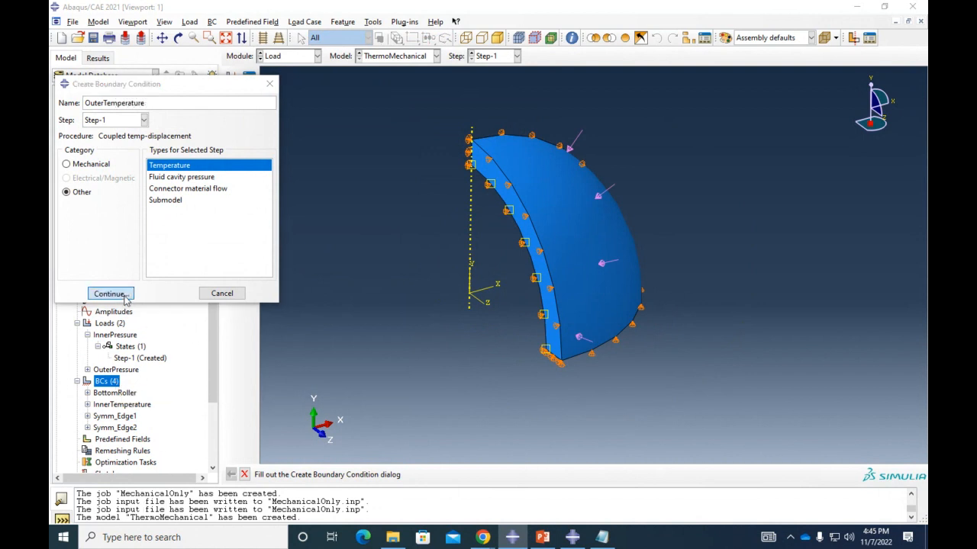
click(572, 245)
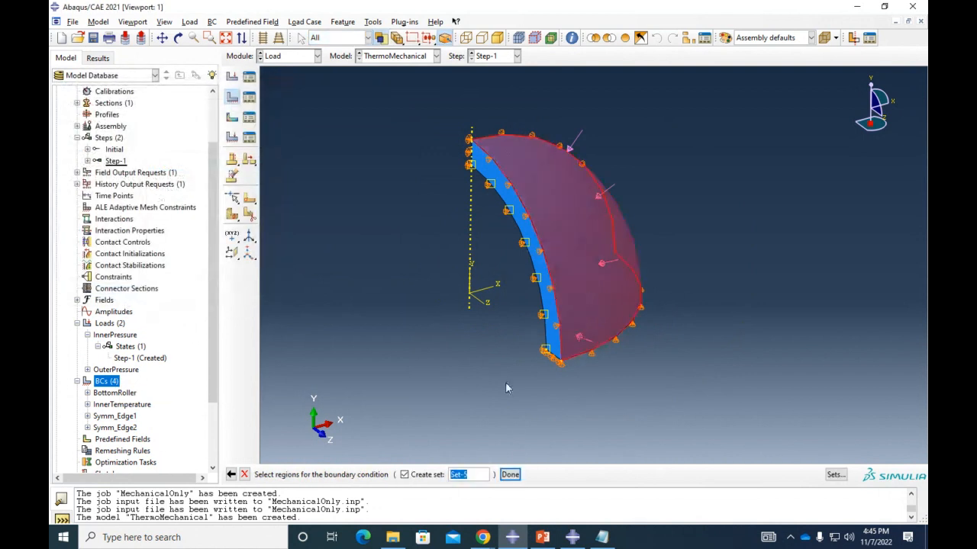
click(510, 475)
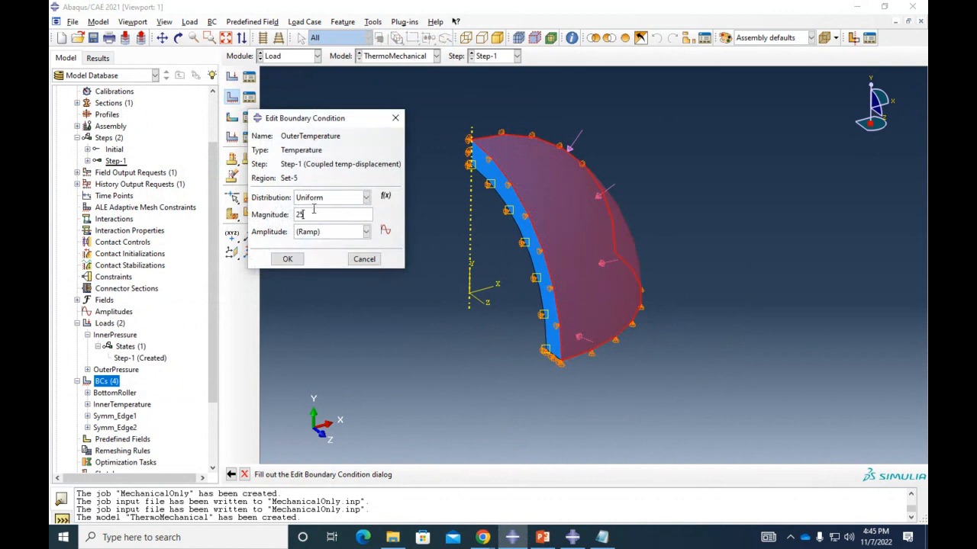
click(287, 259)
Step: Switch to Chrome to look up the conversion "150 C to F", and return to Abaqus/CAE
mouse_move(477, 539)
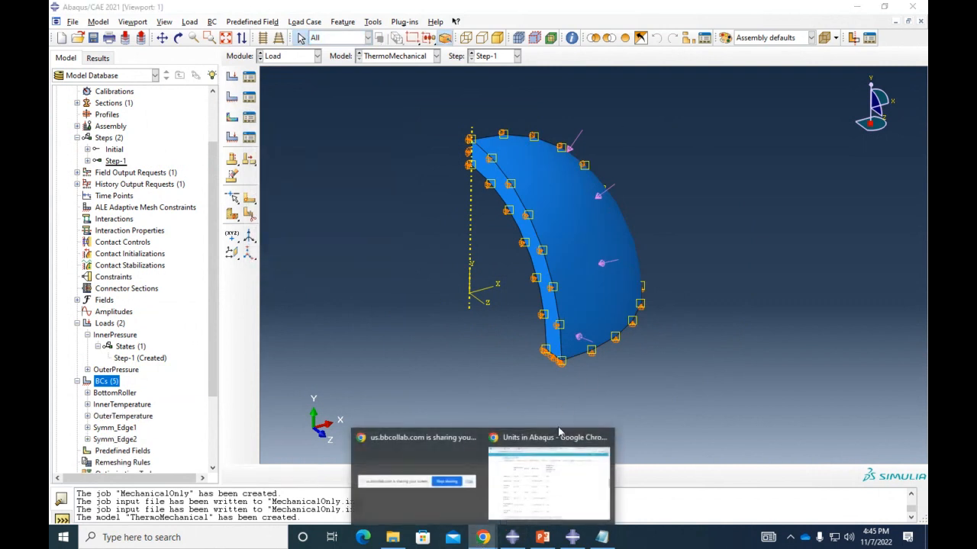
click(560, 458)
click(717, 14)
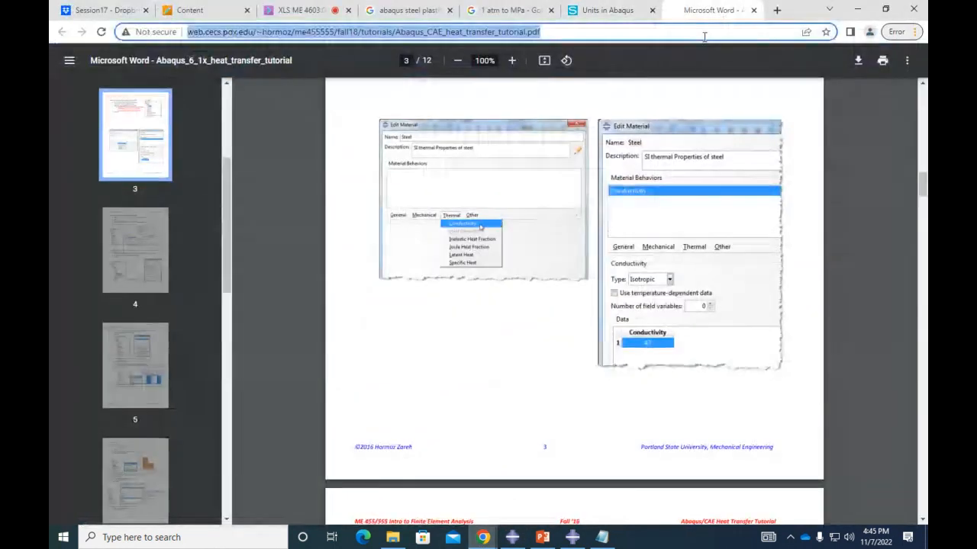
text(1560)
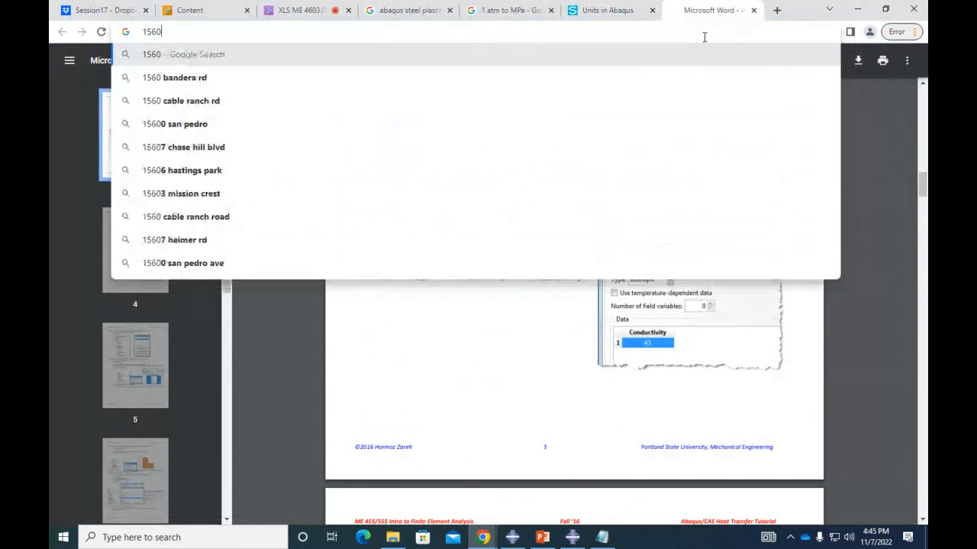
key(BackSpace)
key(BackSpace)
text(0 C to F)
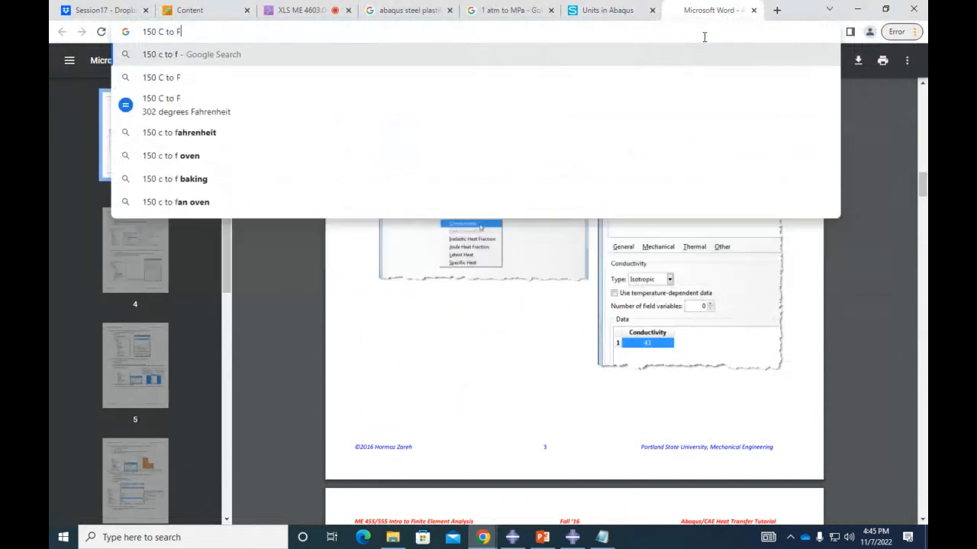
key(Return)
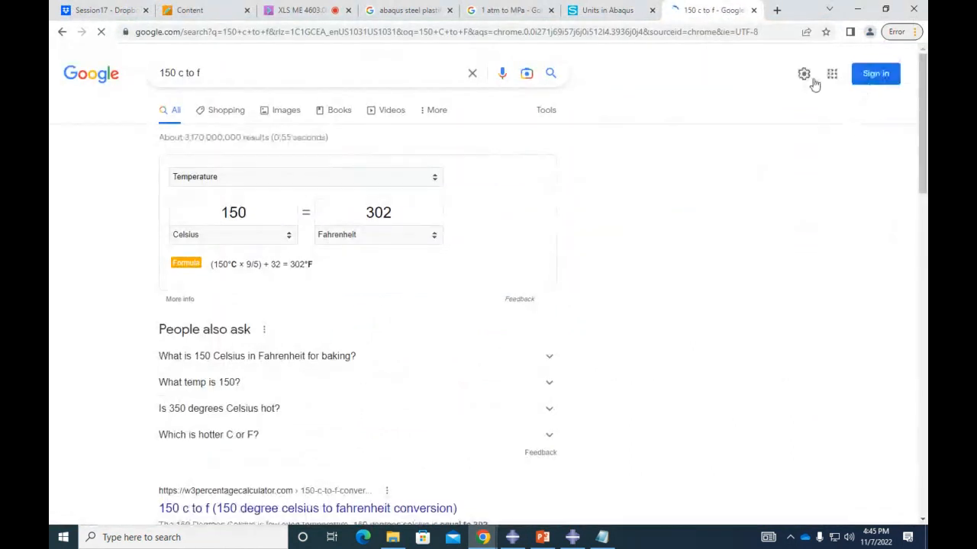
double_click(414, 214)
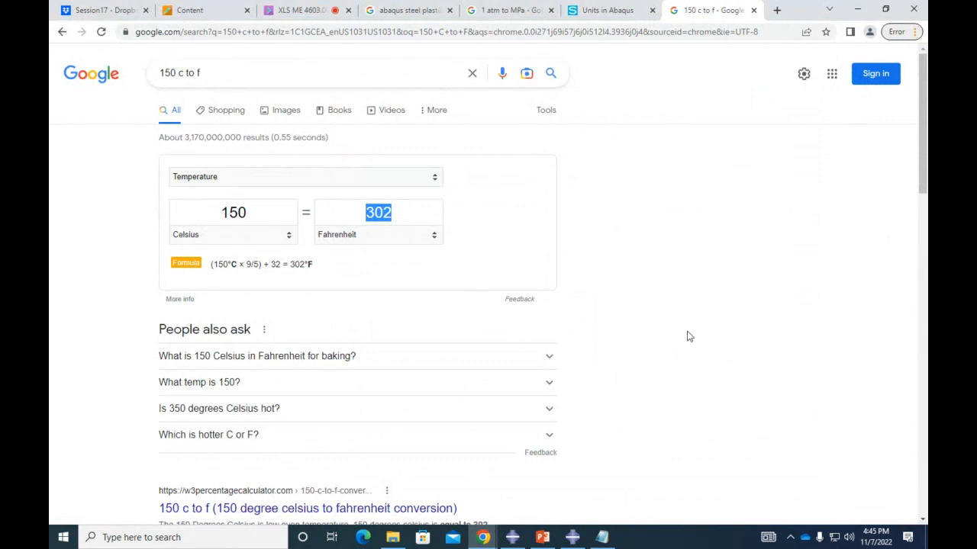
click(572, 537)
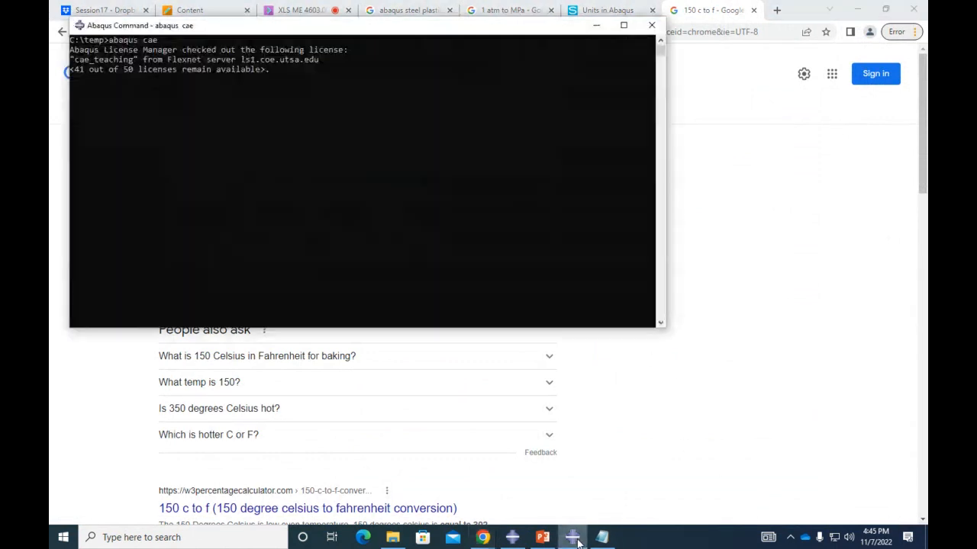
click(512, 537)
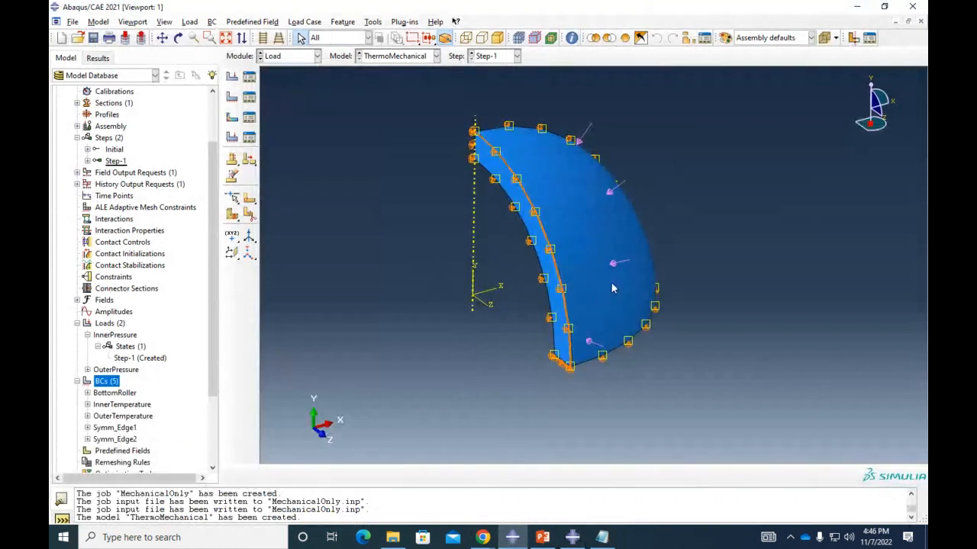
Step: Create an analysis job named ThermoMechanical from the ThermoMechanical model
ctrl+alt+drag(631, 276, 705, 261)
mouse_move(580, 211)
ctrl+alt+mouse_down()
mouse_move(549, 191)
mouse_move(512, 220)
mouse_move(544, 257)
ctrl+alt+mouse_up()
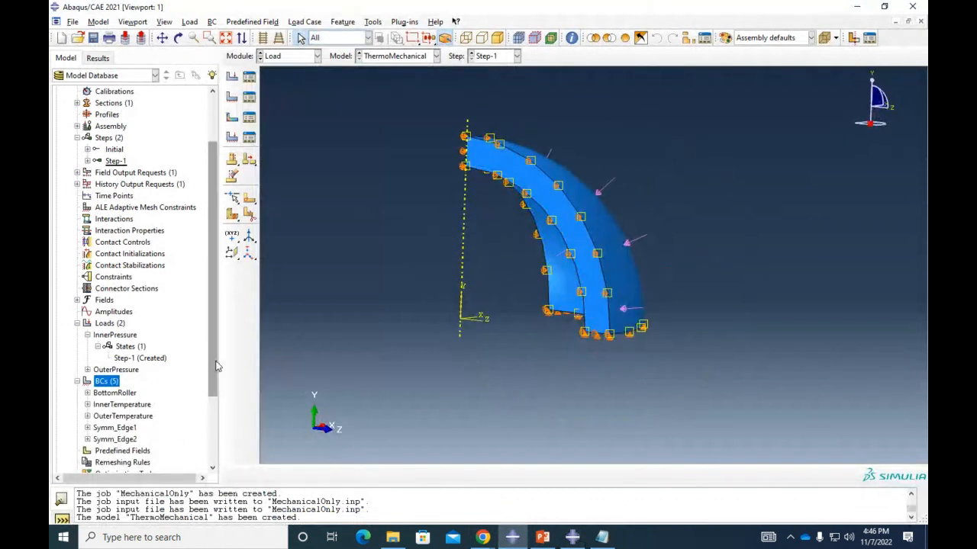
drag(215, 364, 212, 433)
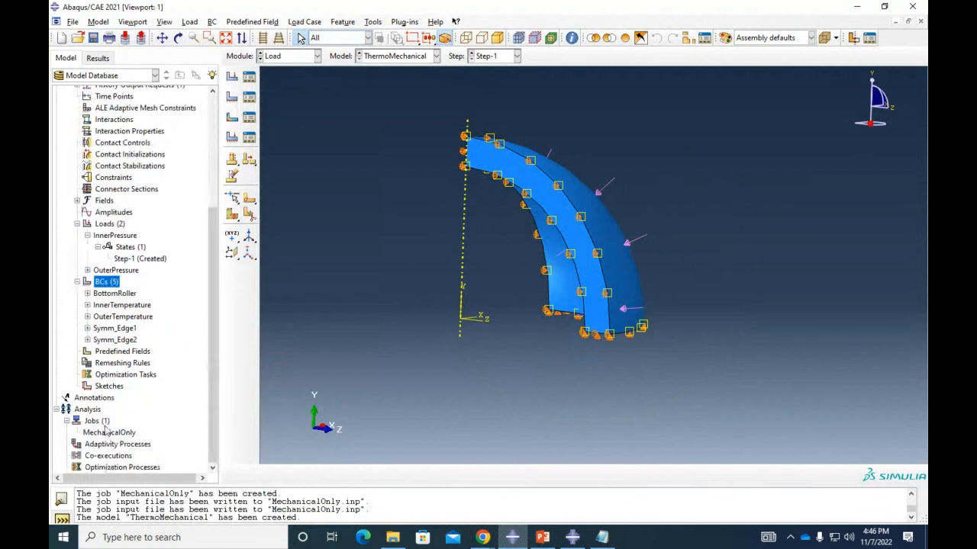
right_click(102, 420)
click(128, 452)
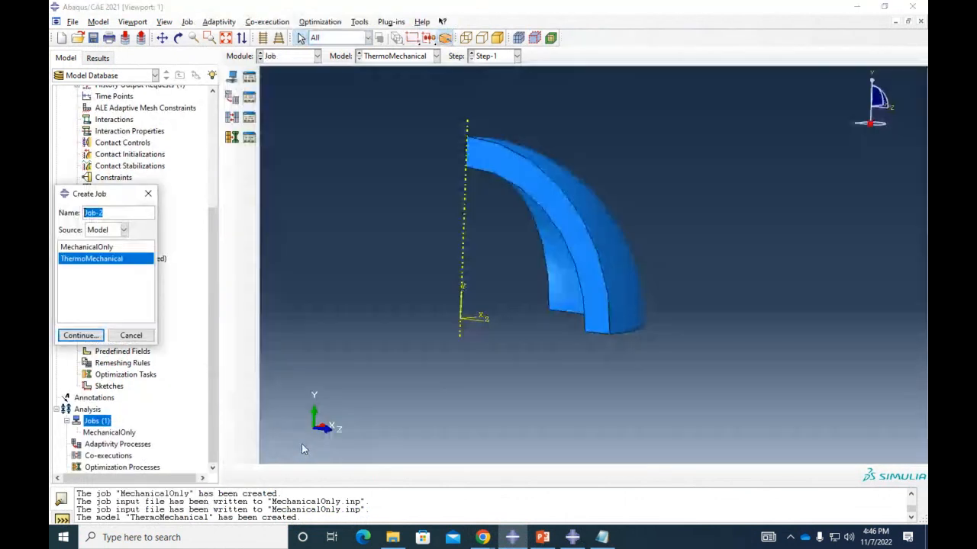
text(Therm)
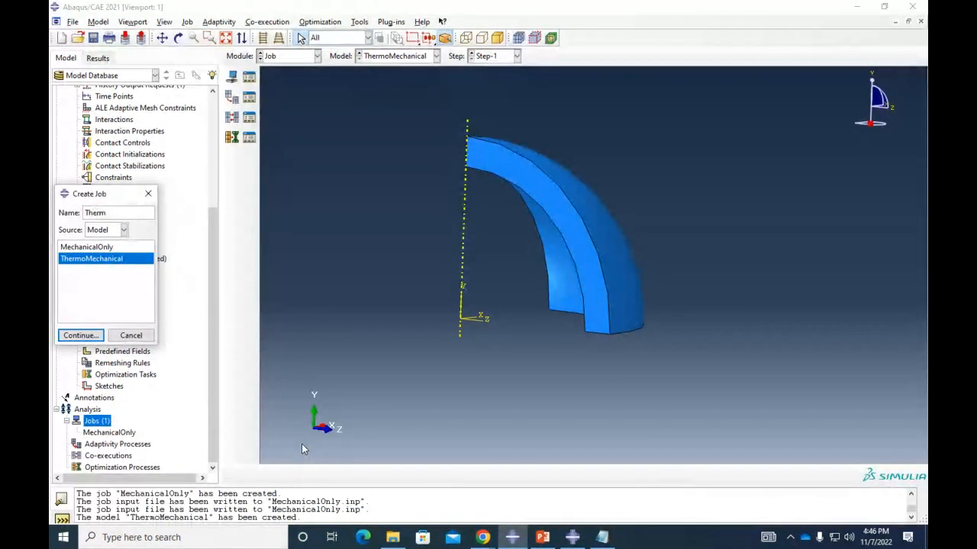
text(oMecha)
text(bnu)
text(nical)
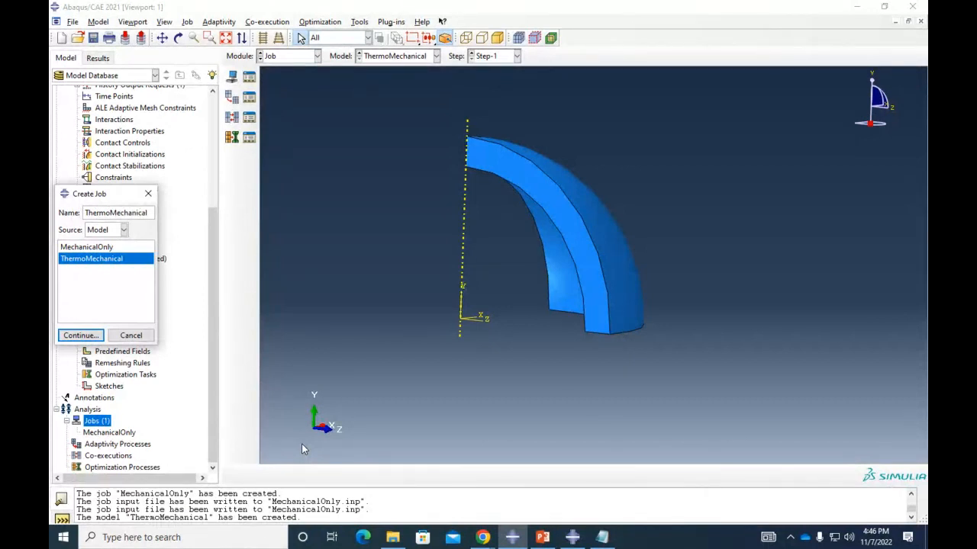
click(94, 335)
Step: Enable multiple processors with 2 processors for the ThermoMechanical job and accept its full-analysis settings
drag(191, 214, 384, 104)
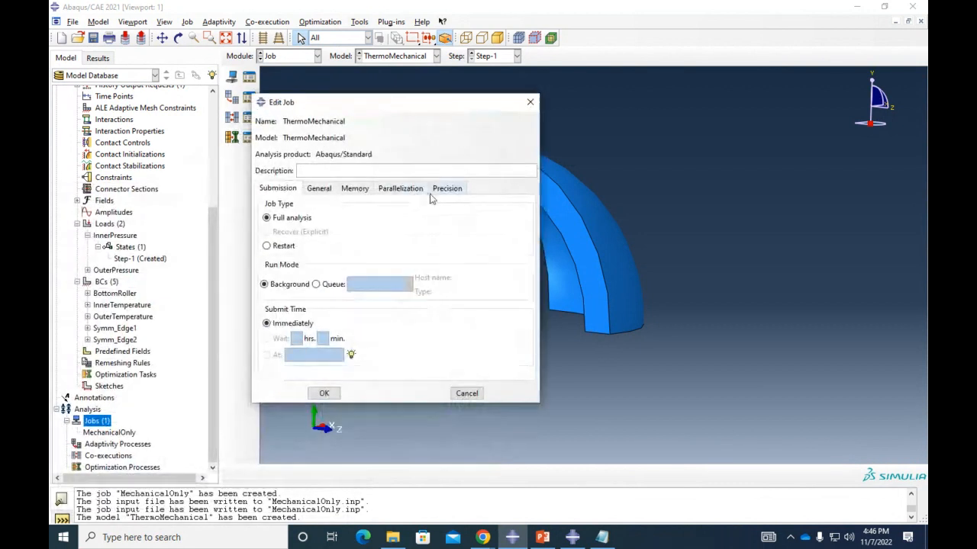
click(402, 190)
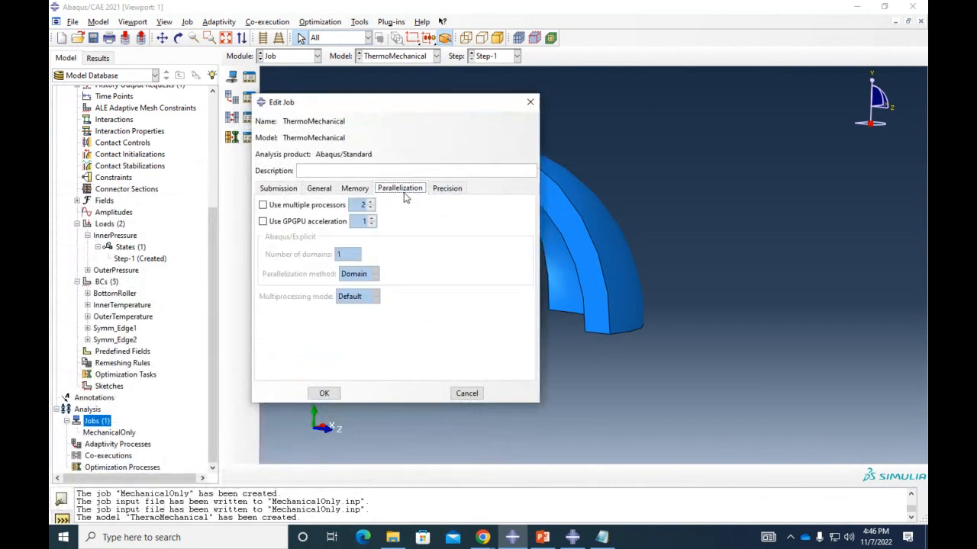
click(264, 206)
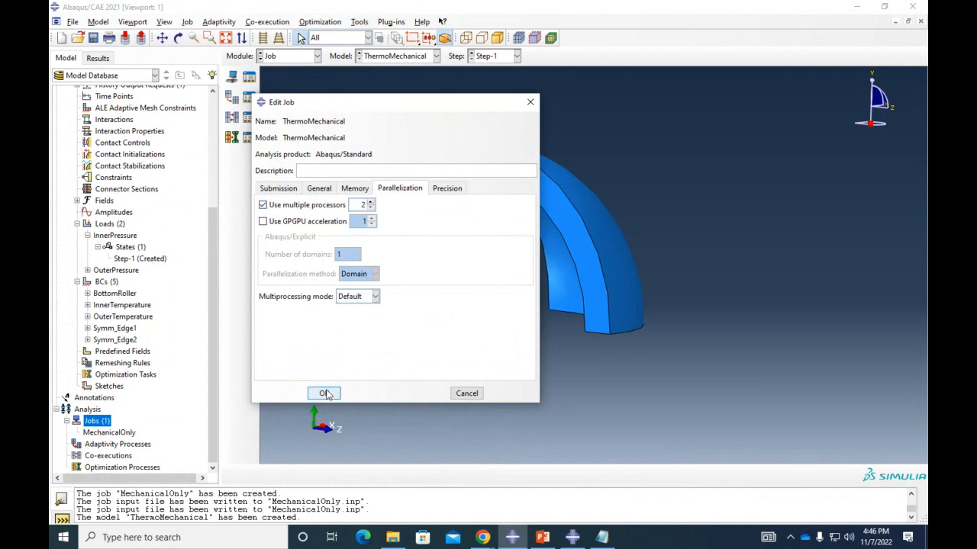
click(277, 190)
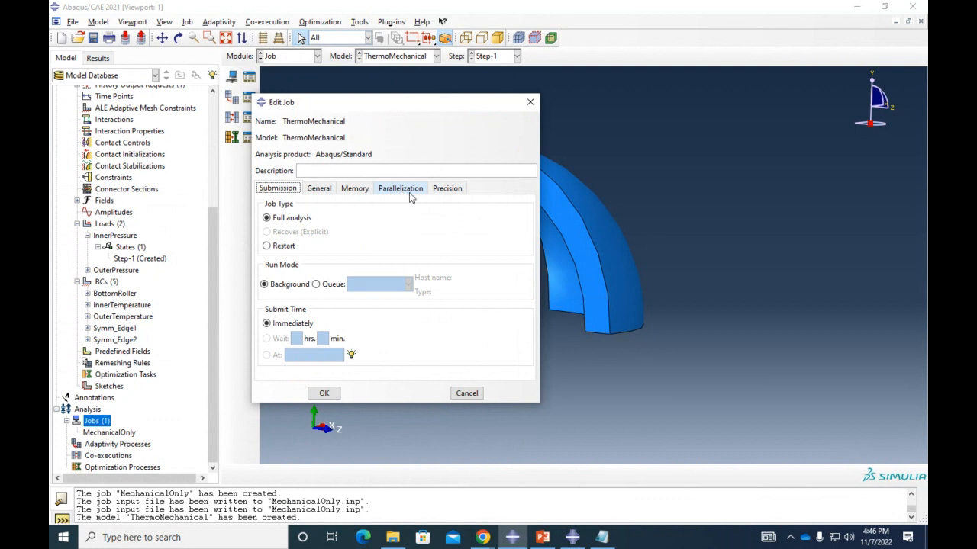
click(403, 191)
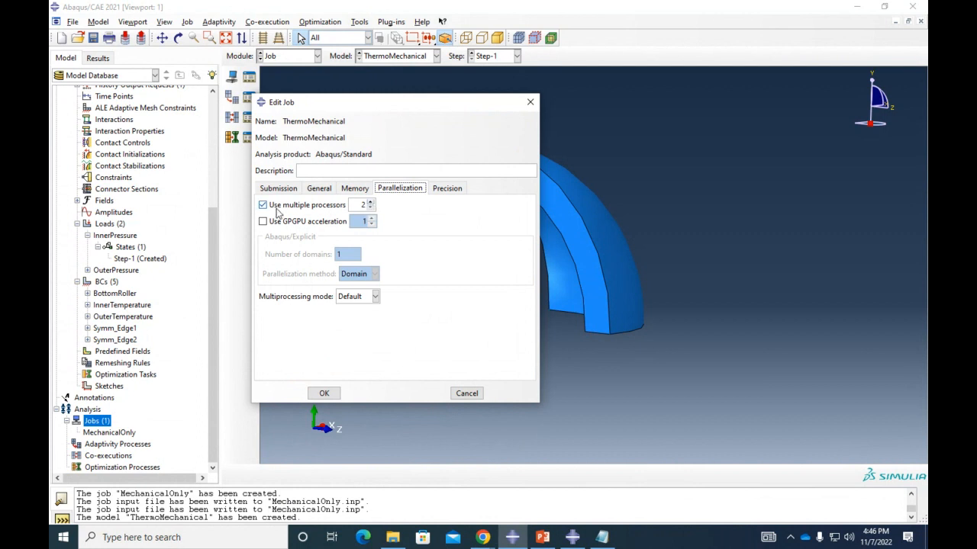
click(324, 393)
Step: Submit the ThermoMechanical job for analysis and monitor its run in an enlarged monitor window
click(114, 444)
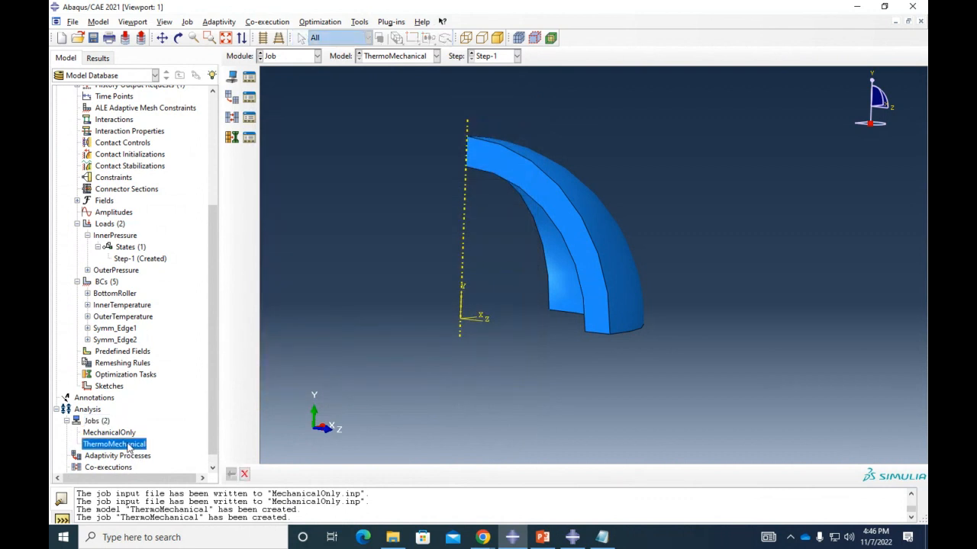
right_click(128, 448)
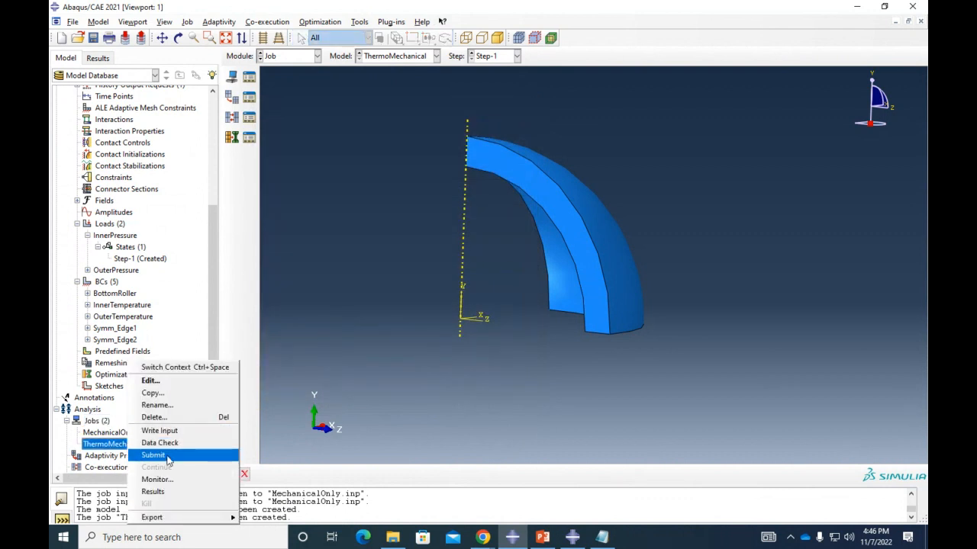
click(153, 454)
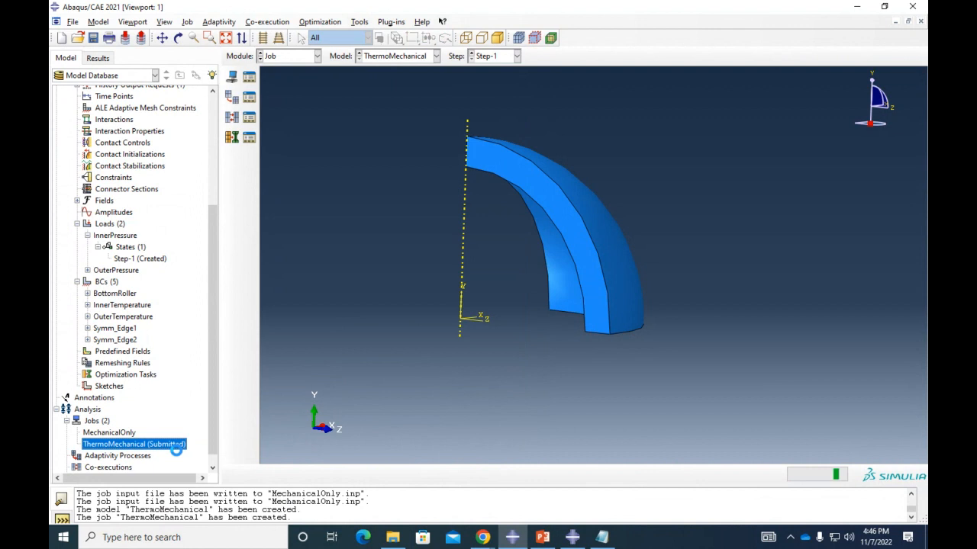
right_click(177, 450)
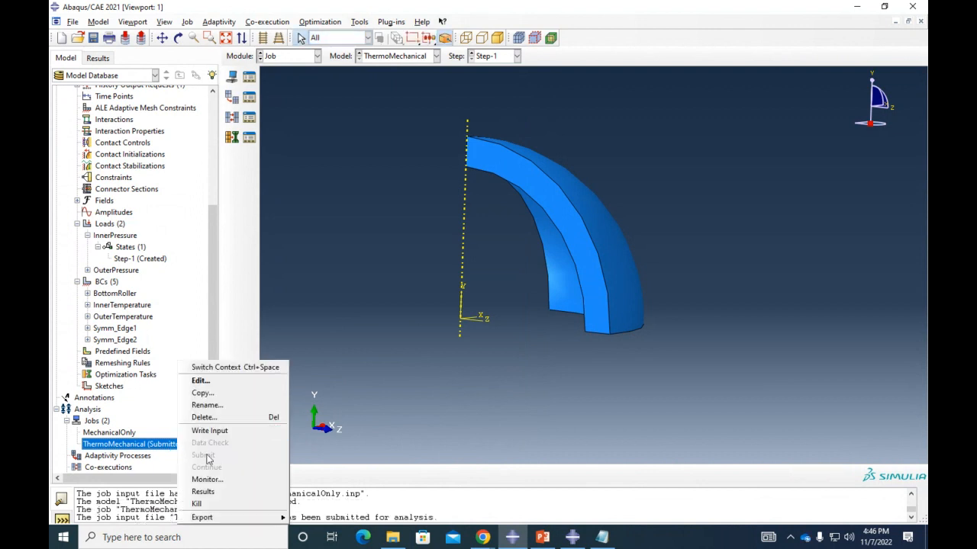
click(207, 479)
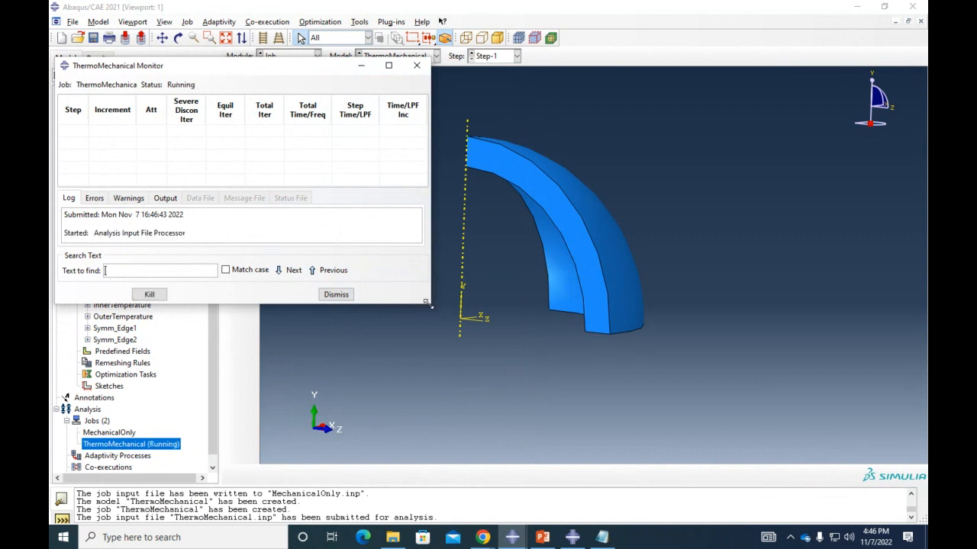
drag(431, 303, 524, 397)
click(109, 120)
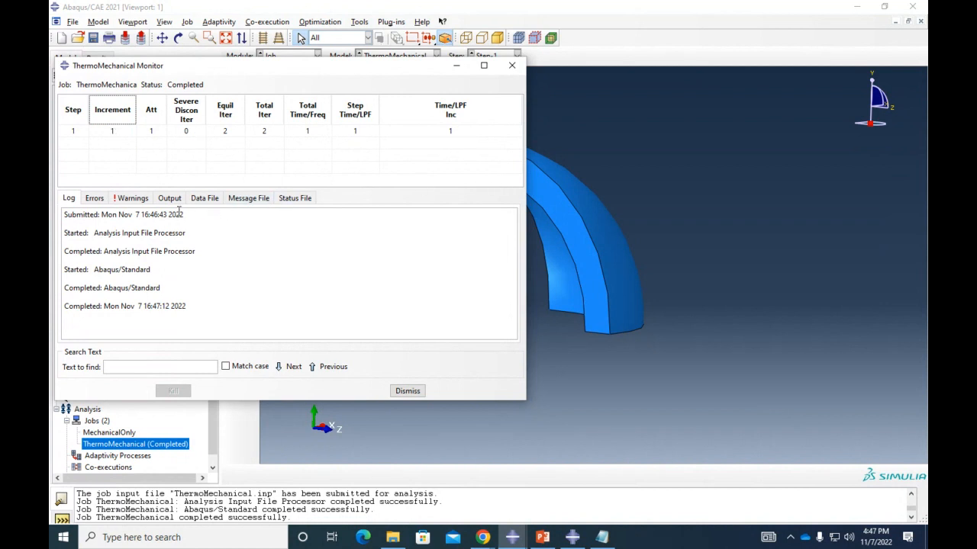
Step: Review the warnings, errors and log of the ThermoMechanical job, and close its monitor
click(136, 199)
drag(307, 229, 50, 207)
click(69, 198)
click(96, 199)
click(70, 199)
click(511, 65)
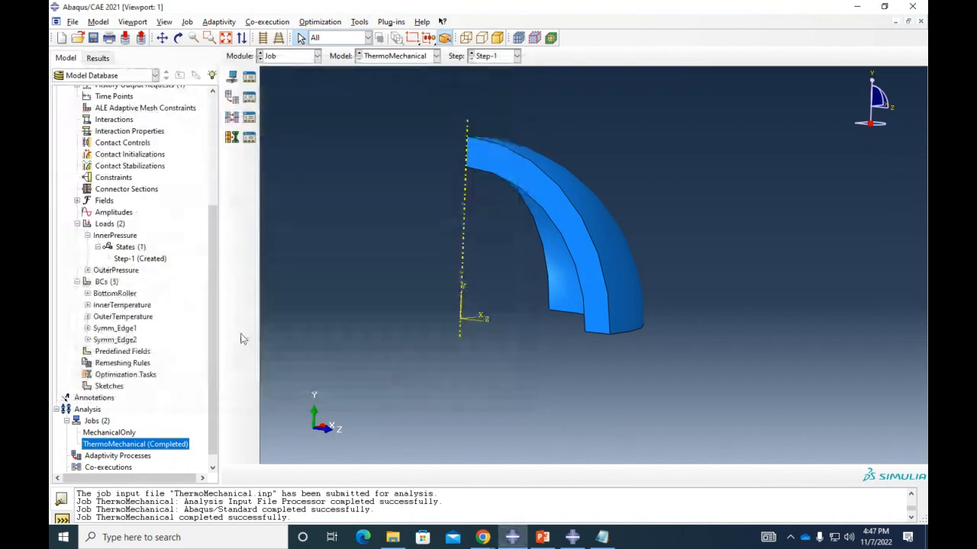
Step: Open the ThermoMechanical job's results and plot Mises stress contours on the deformed shell, oriented to show its cut face and inner surface
right_click(138, 441)
click(152, 492)
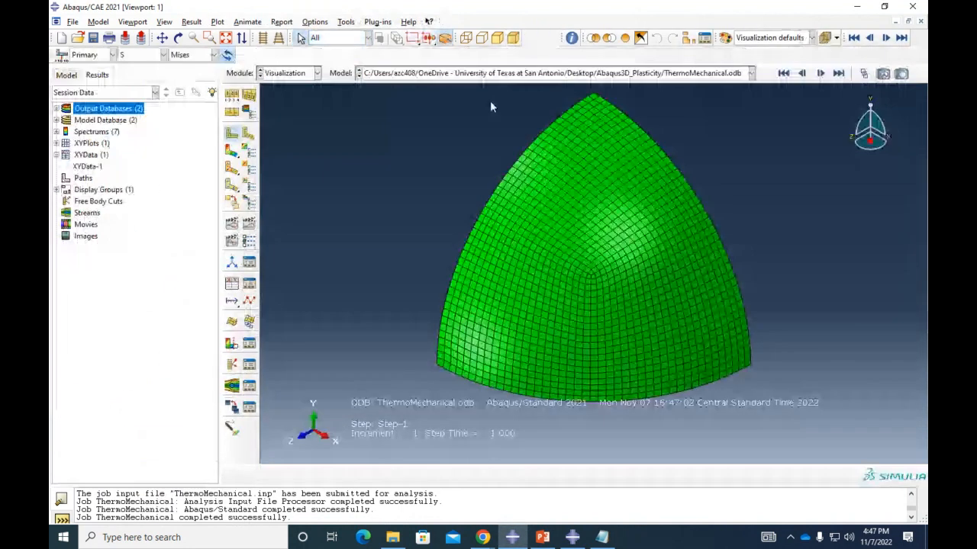
click(232, 151)
mouse_move(648, 301)
ctrl+alt+mouse_down()
mouse_move(765, 307)
mouse_move(623, 316)
mouse_move(616, 264)
mouse_move(568, 285)
mouse_move(658, 243)
mouse_move(631, 272)
mouse_move(585, 224)
mouse_move(566, 261)
mouse_move(573, 256)
ctrl+alt+mouse_up()
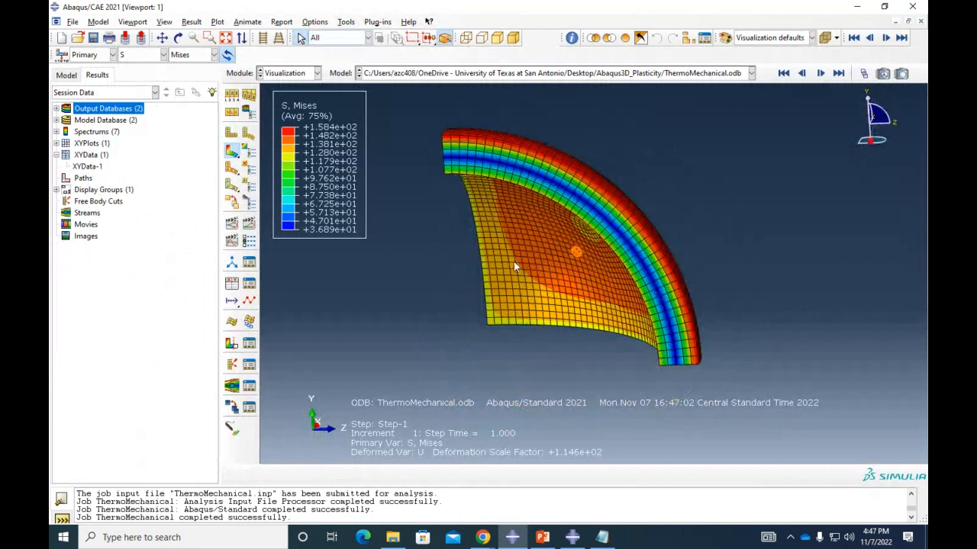
ctrl+alt+drag(461, 290, 451, 296)
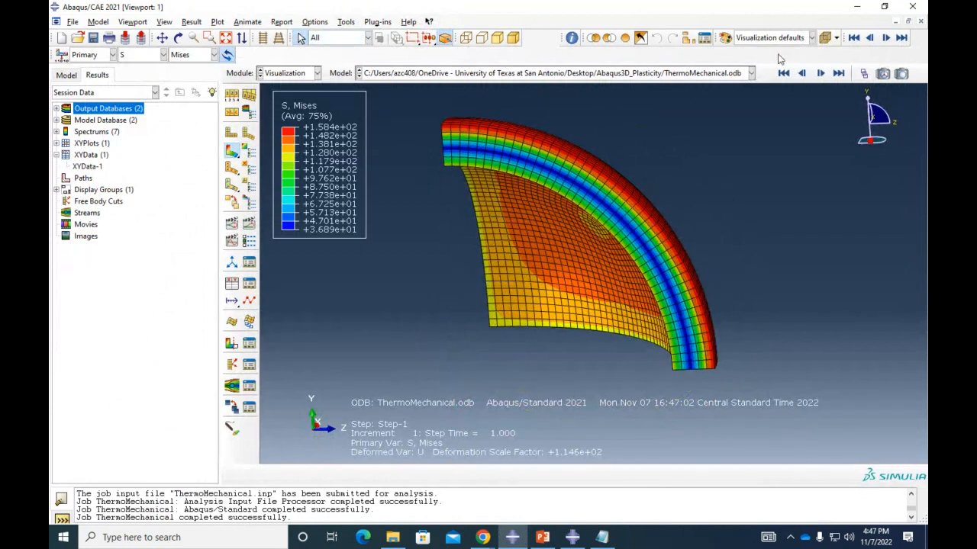
Step: Display the nodal temperature NT11 as the contour variable and examine its distribution through the shell wall
click(157, 57)
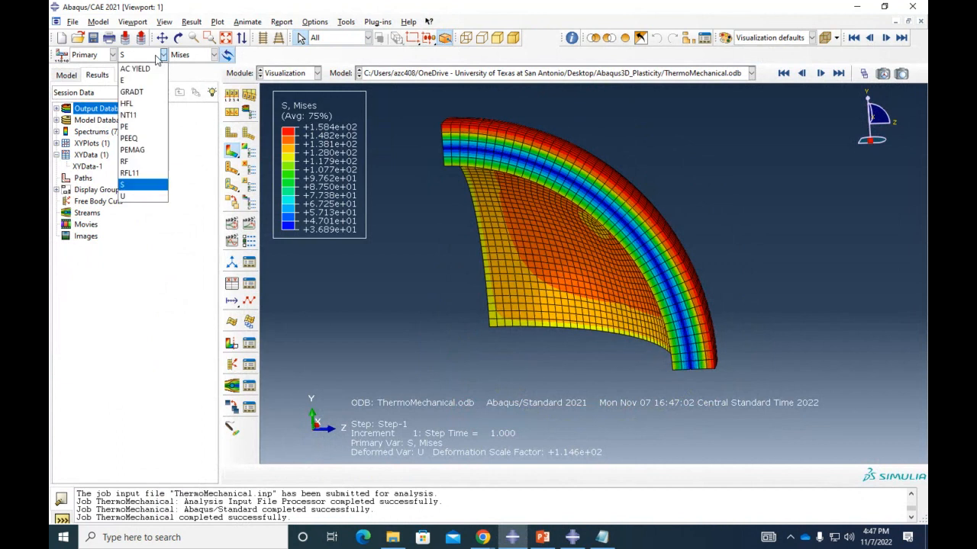
click(147, 116)
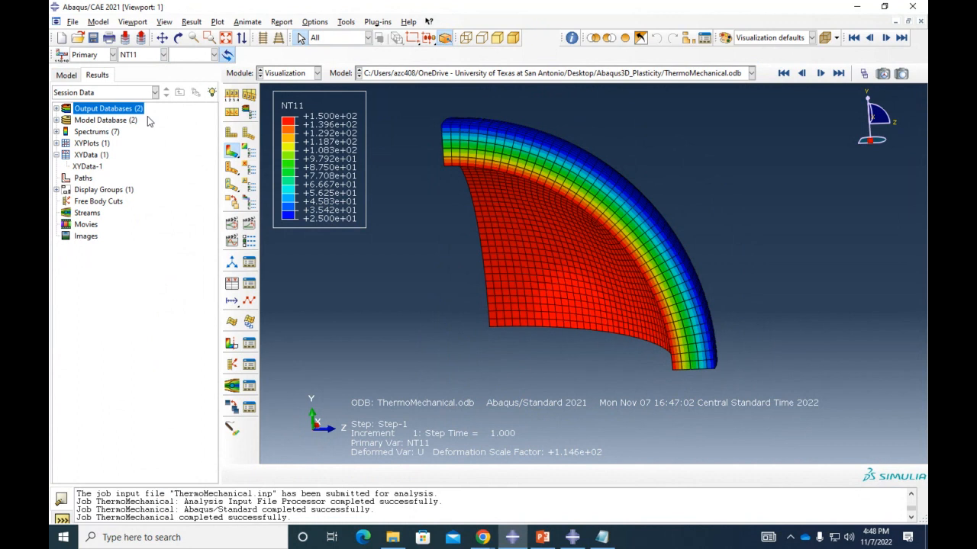
scroll(324, 113, down, 3)
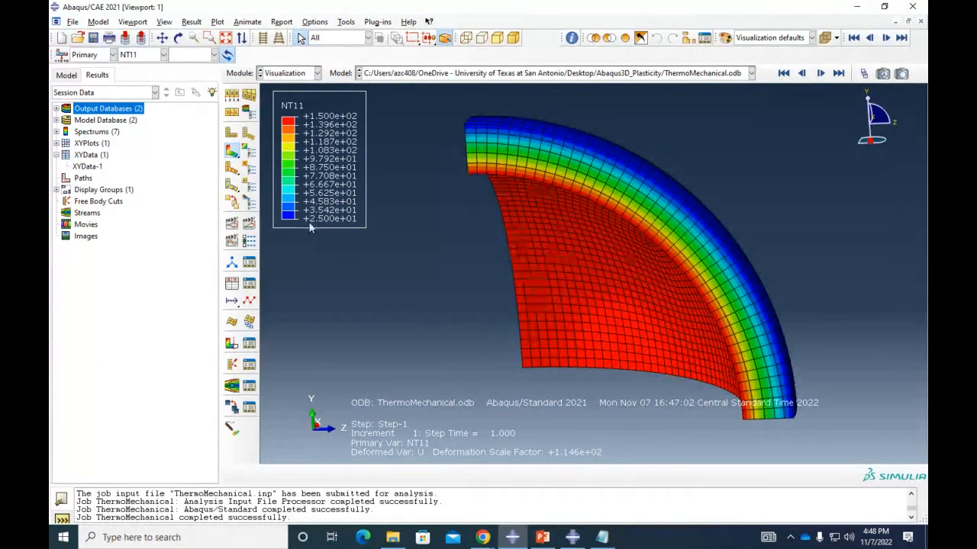
scroll(634, 162, down, 2)
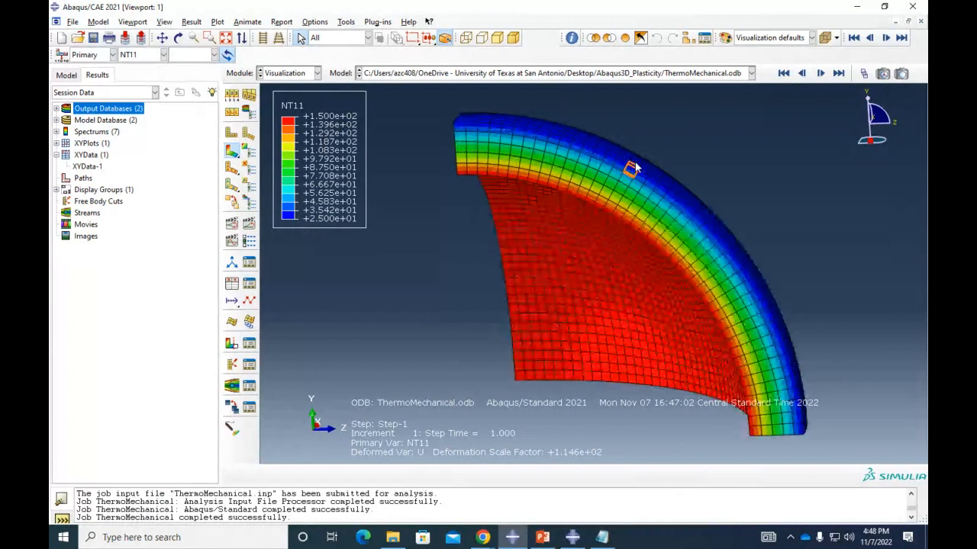
scroll(634, 163, down, 1)
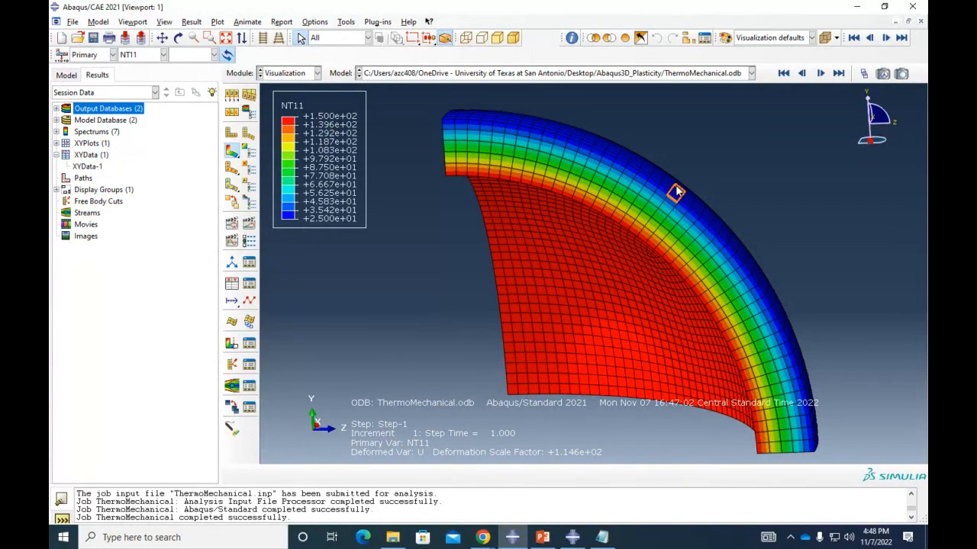
Step: Switch to Chrome and search Google for "abaqus output variables list"
click(139, 58)
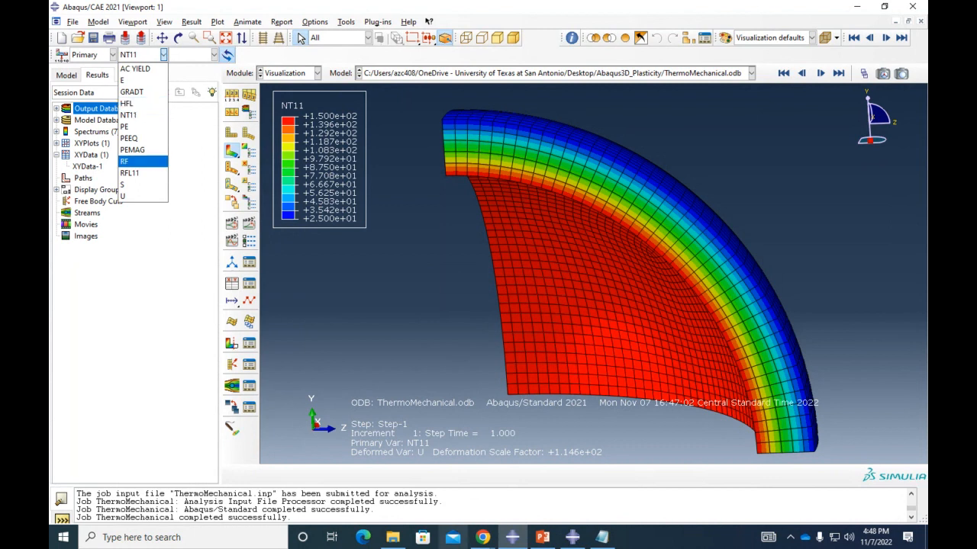
click(483, 537)
click(540, 491)
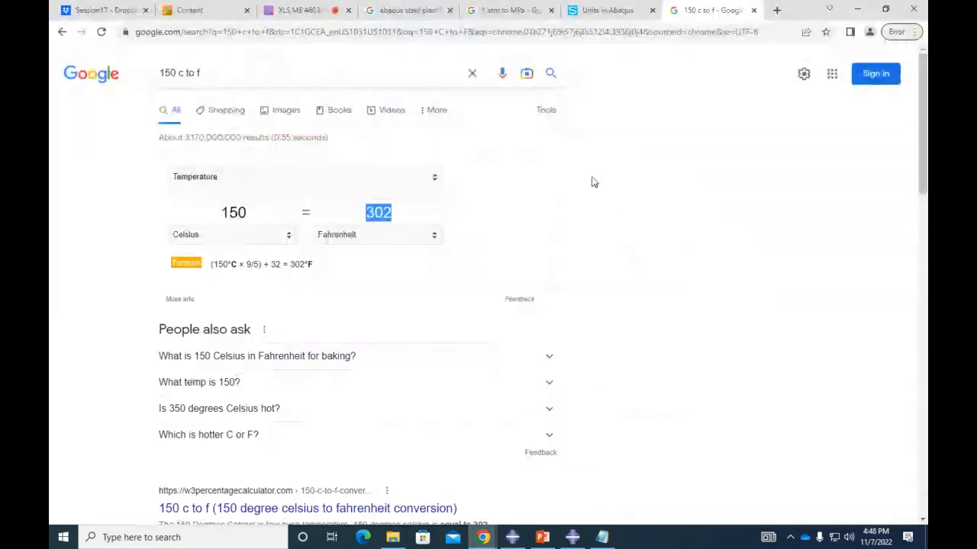
click(734, 39)
text(aba)
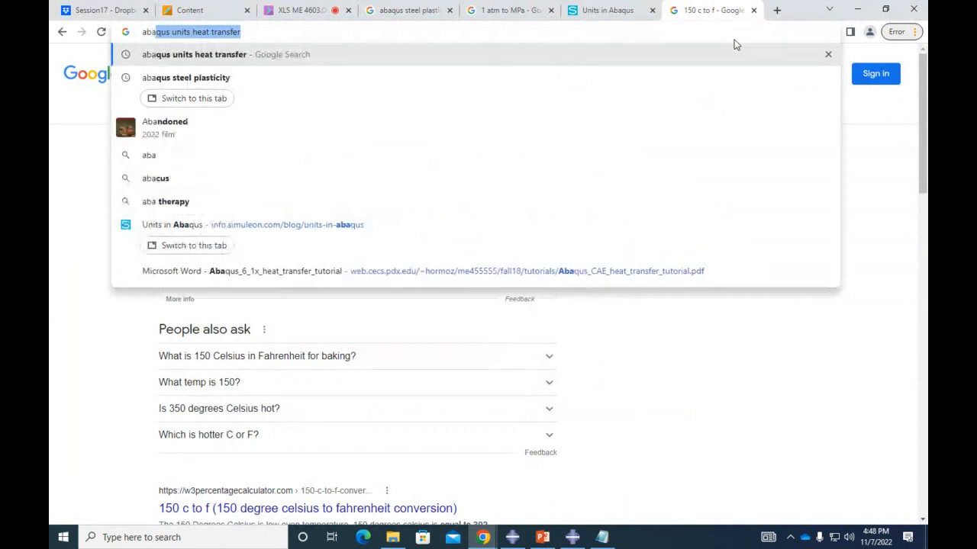
text(qus outputs)
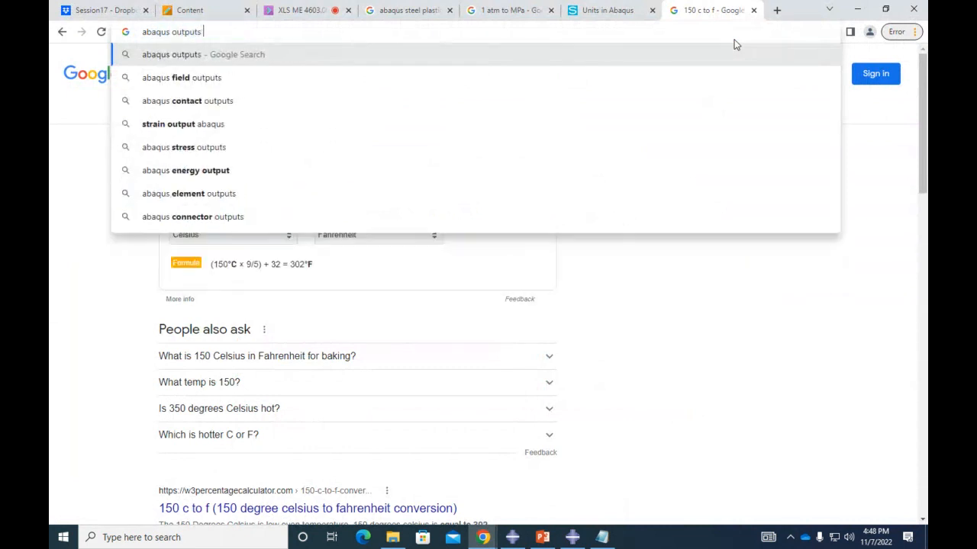
key(Down)
key(Down)
key(Return)
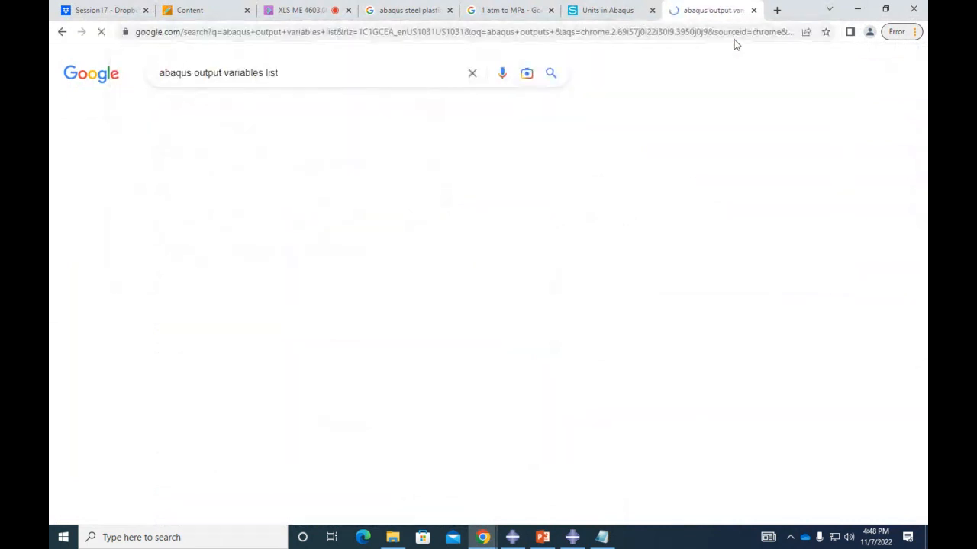
Step: Open the ABAQUS/Standard output variable identifiers manual page and find the HFL definition in it
click(306, 177)
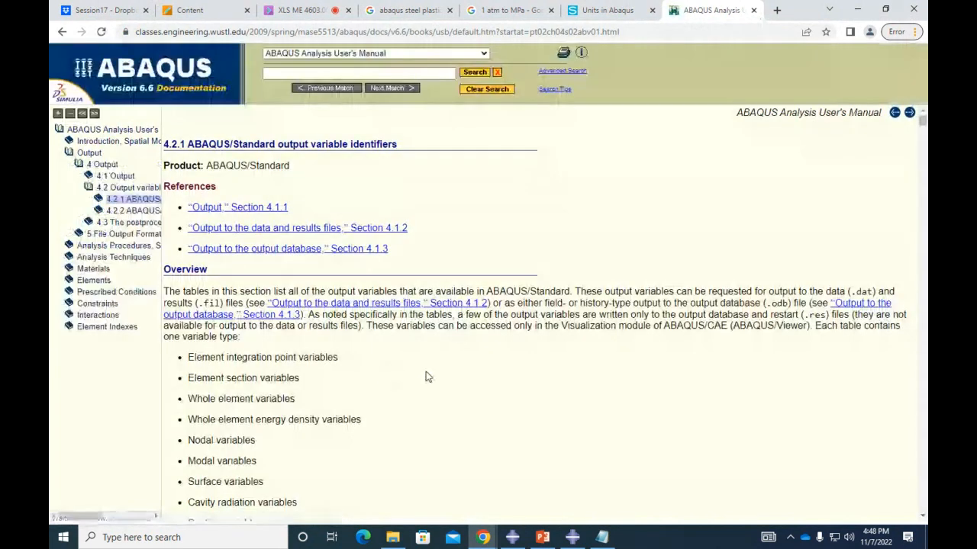
key(ctrl+f)
text(HFL)
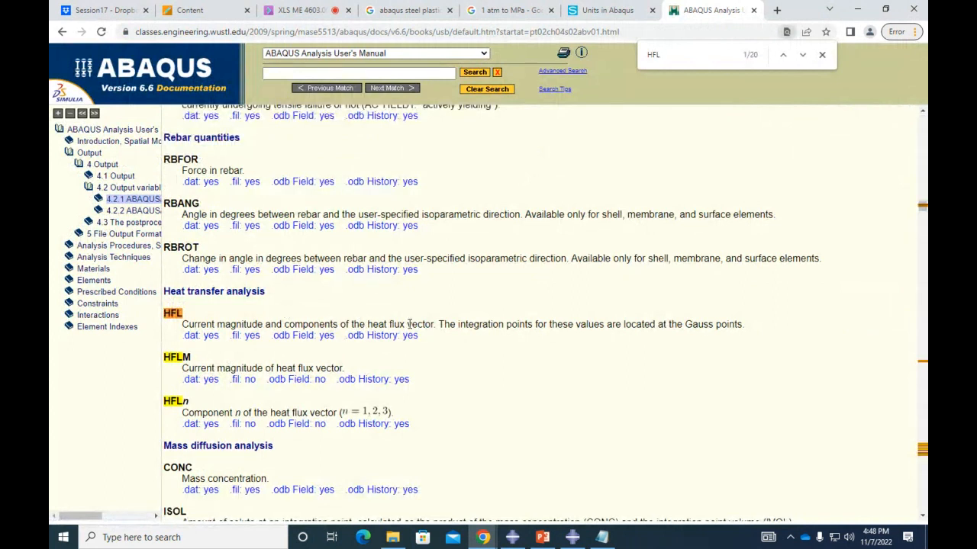
Step: Return to Abaqus/CAE and display the HFL magnitude as the contour variable on the shell
click(578, 539)
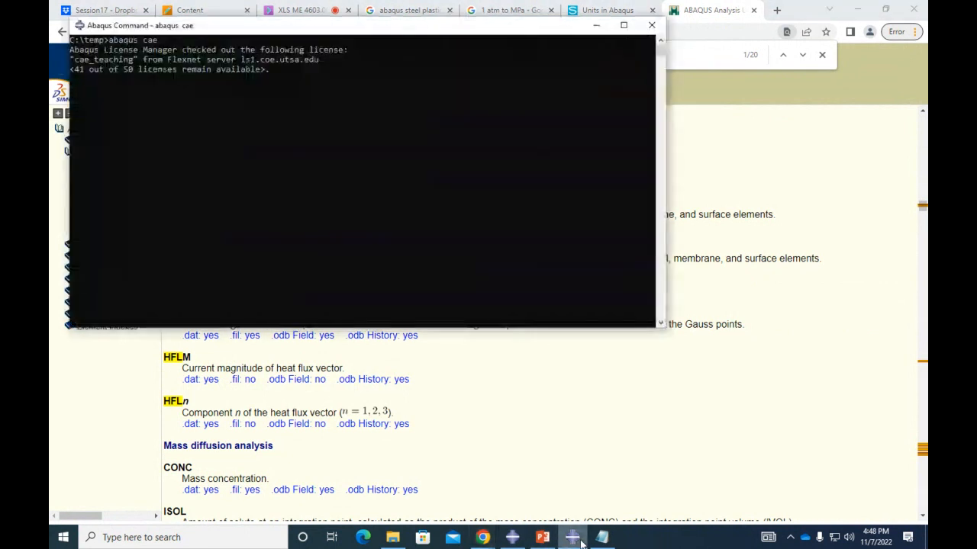
click(512, 537)
mouse_move(427, 242)
ctrl+alt+mouse_down()
mouse_move(499, 206)
mouse_move(557, 232)
ctrl+alt+mouse_up()
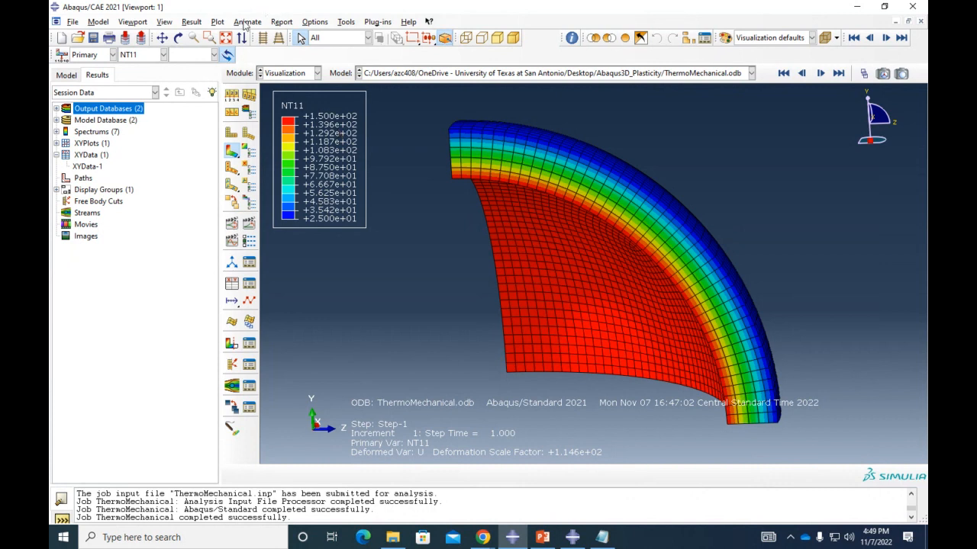
click(158, 57)
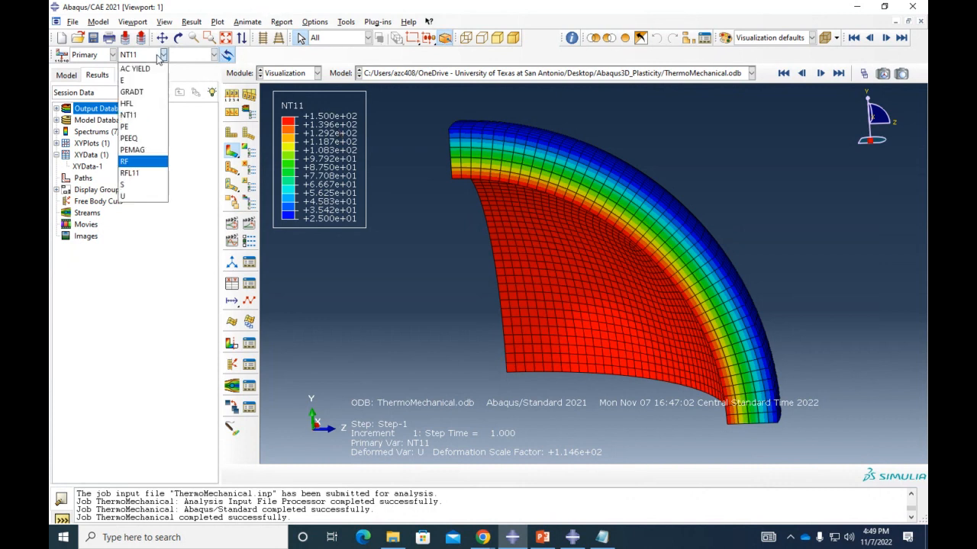
click(139, 105)
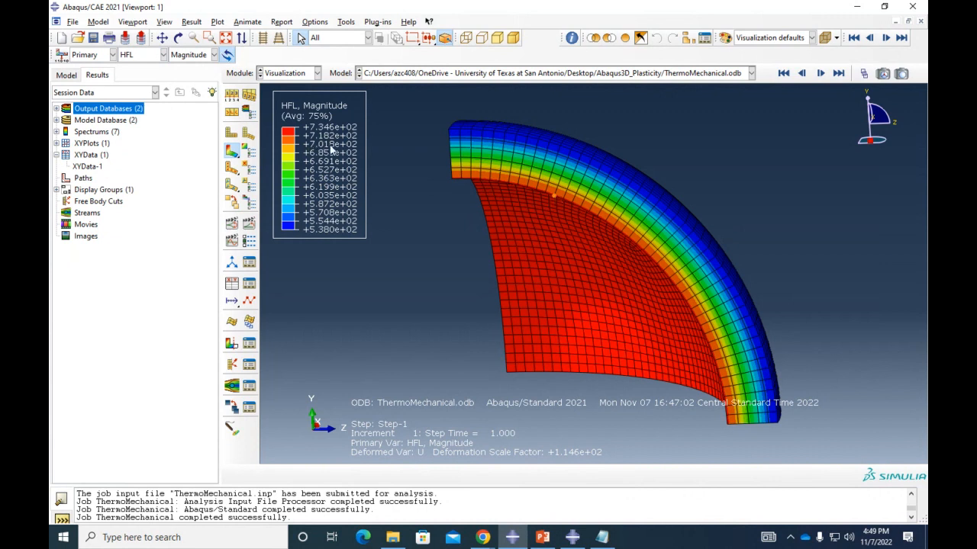
Step: Display the GRADT magnitude as the contour variable on the shell
click(151, 57)
click(153, 57)
click(155, 57)
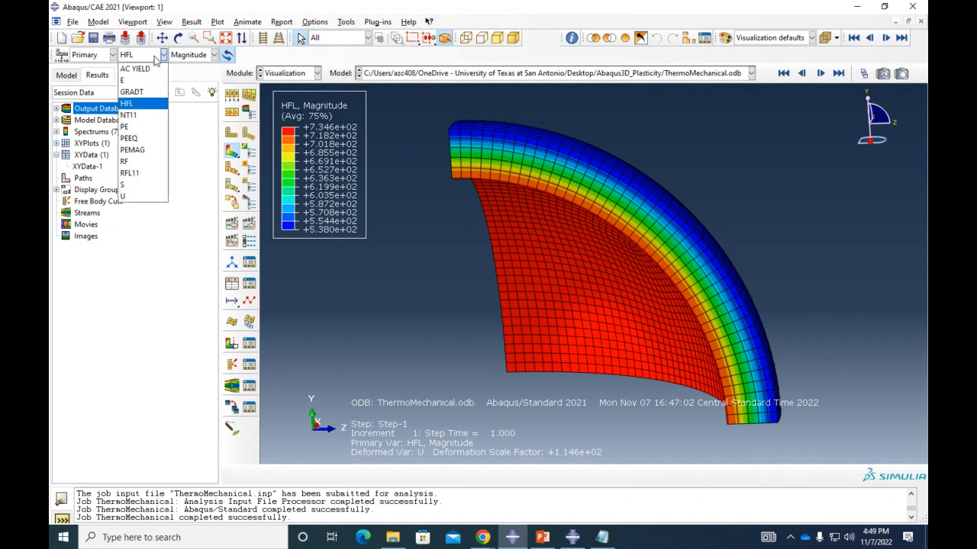
click(143, 93)
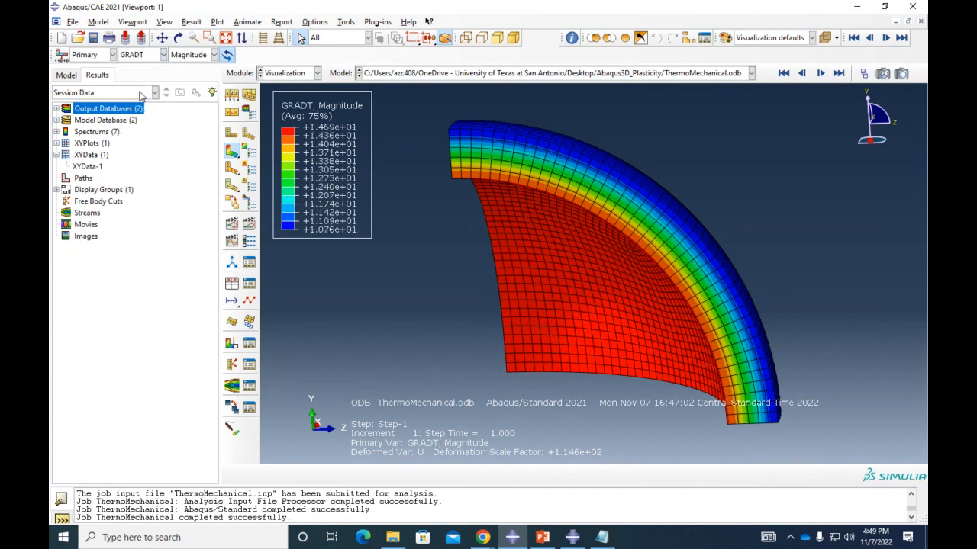
Step: Switch the contour variable back to HFL magnitude and examine it on the shell's inner surface and both cut faces
click(153, 56)
click(145, 106)
scroll(331, 152, up, 2)
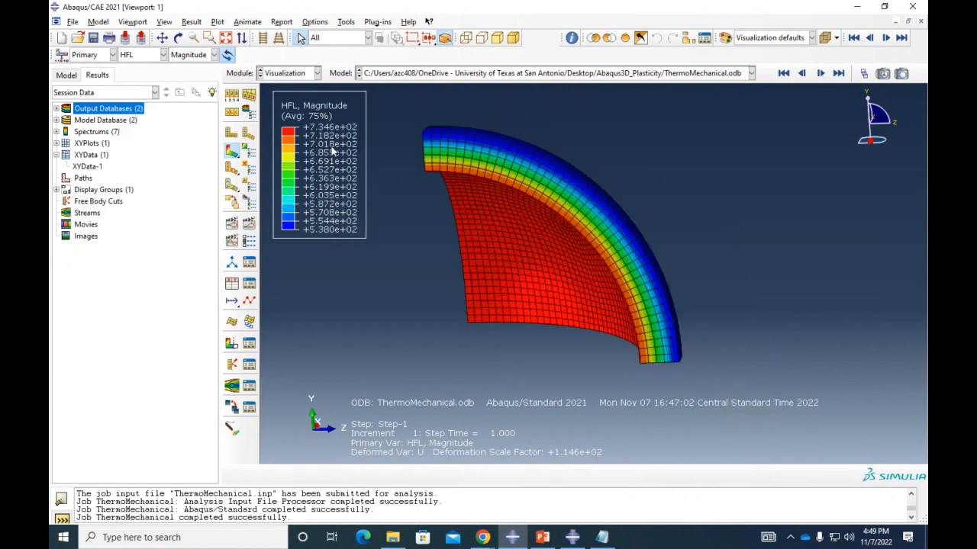
ctrl+alt+drag(496, 217, 548, 243)
scroll(548, 247, down, 5)
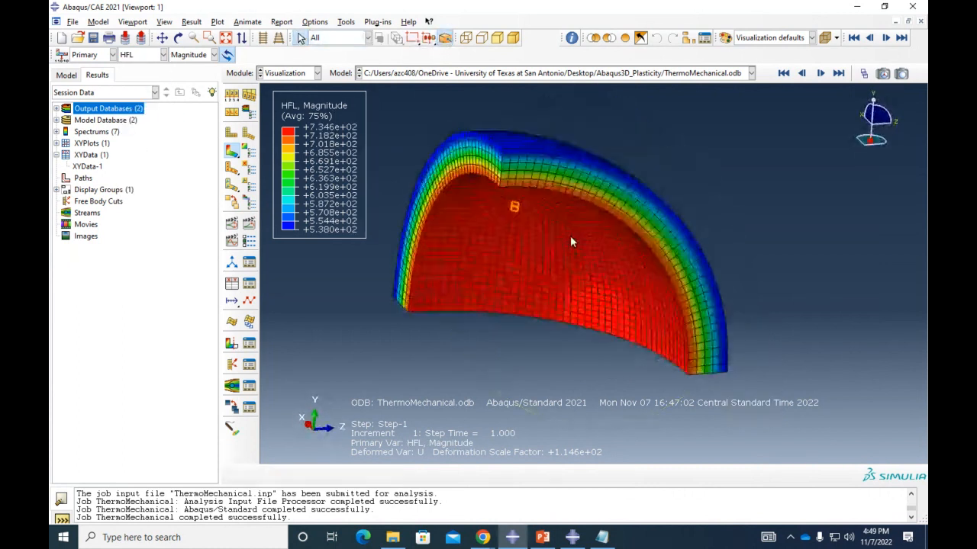
scroll(518, 189, down, 3)
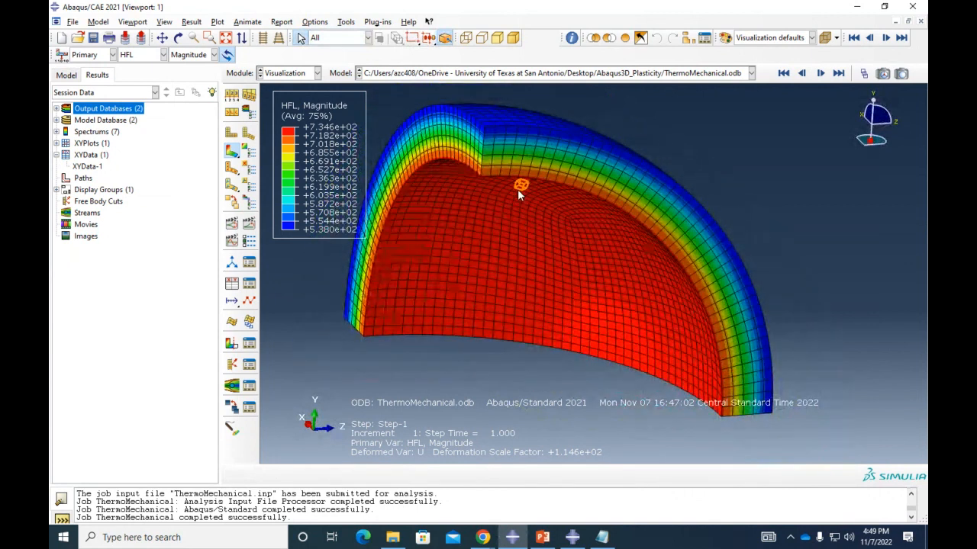
mouse_move(518, 188)
mouse_down()
mouse_move(542, 193)
mouse_move(516, 188)
mouse_up()
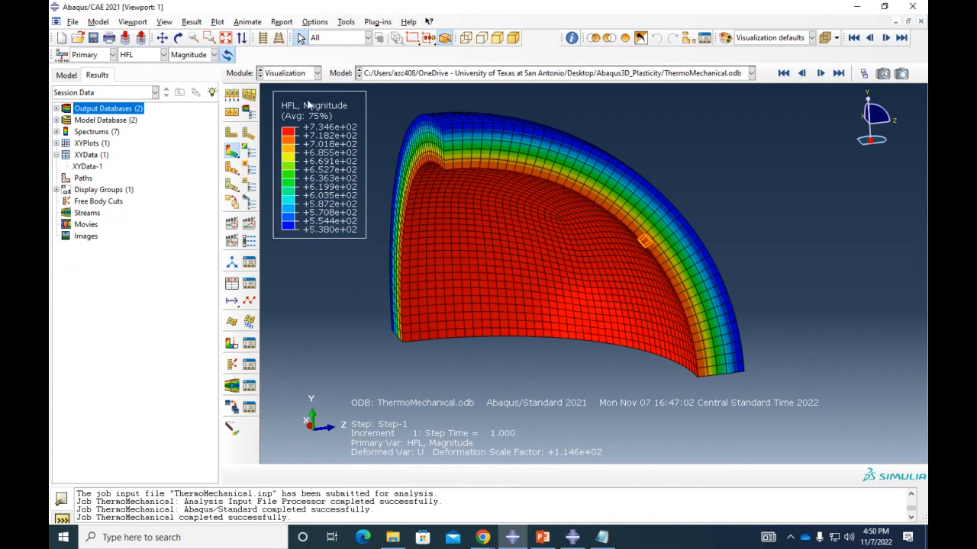
Step: Switch to Chrome and find PEEQ in the output variable identifiers manual page
click(145, 55)
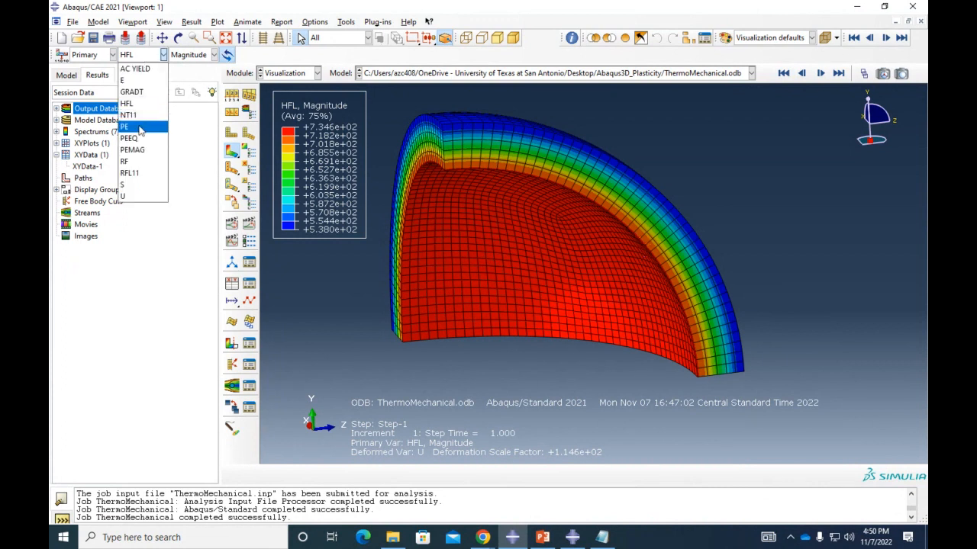
click(483, 537)
click(548, 477)
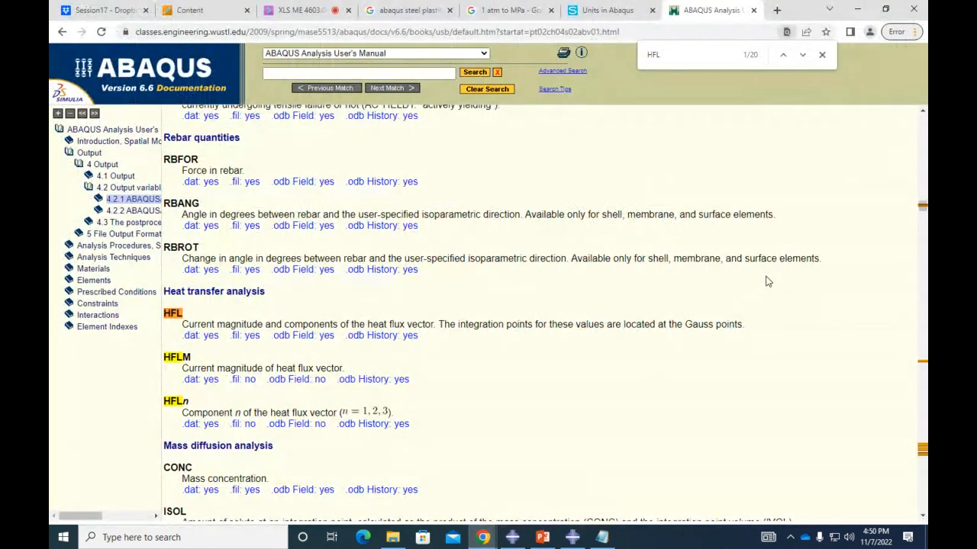
key(ctrl+f)
text(PEEQ)
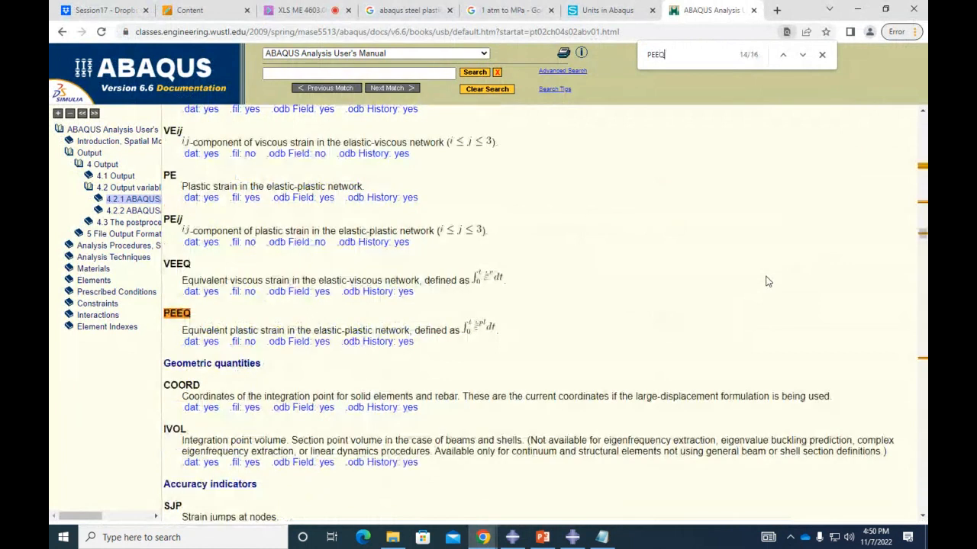
Step: Read the definition of PEEQ for the elastic-plastic network in the output variable identifiers page
double_click(276, 330)
double_click(323, 329)
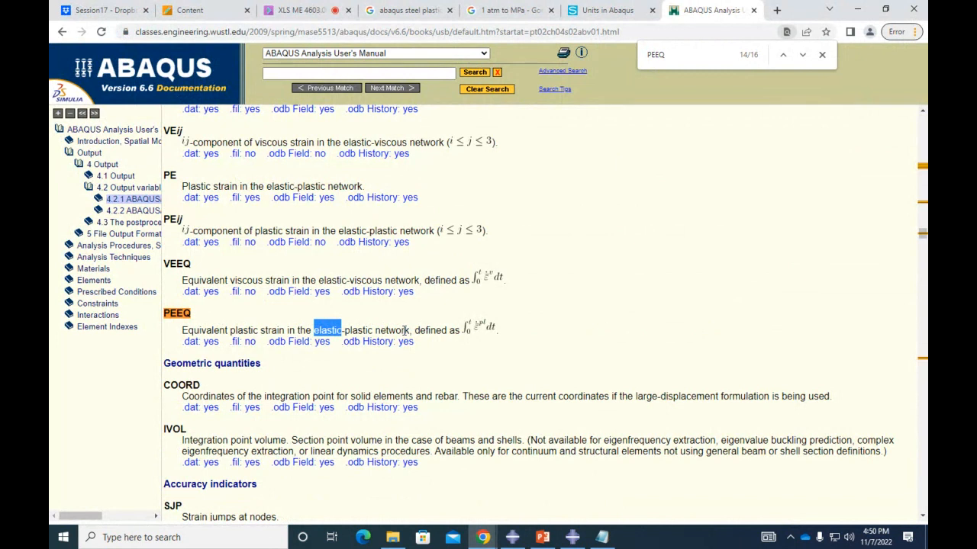
mouse_move(512, 537)
double_click(177, 312)
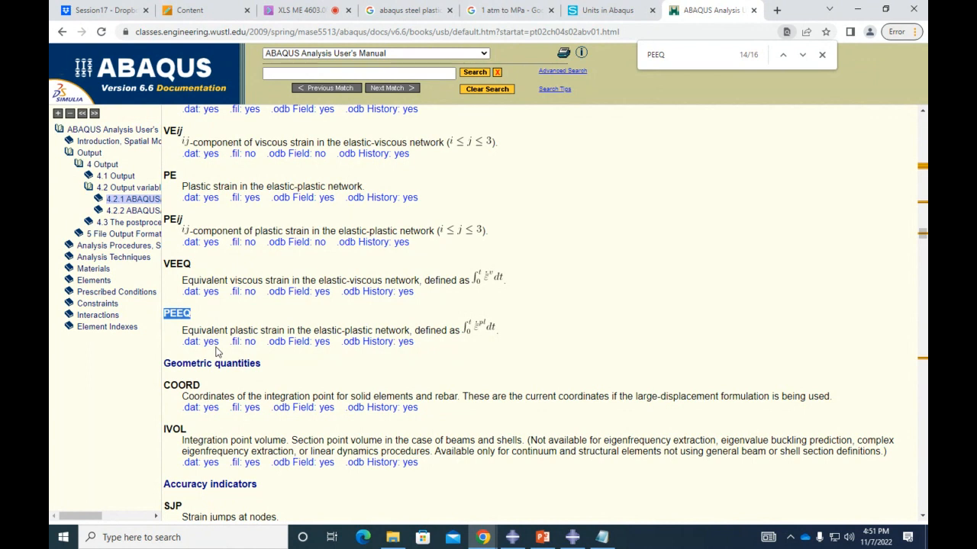
Step: Switch back to Abaqus/CAE and display PEEQ as the contour variable on the shell
mouse_move(578, 543)
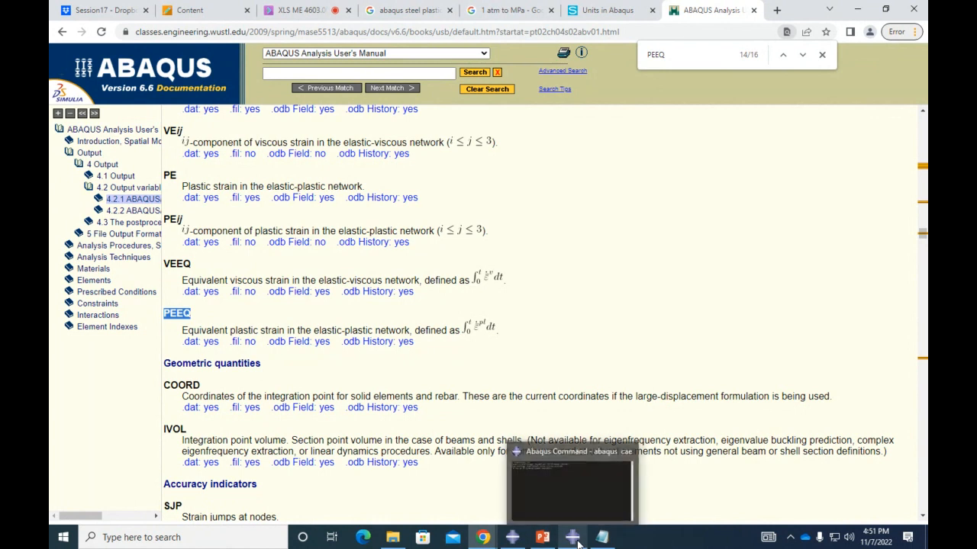
click(513, 540)
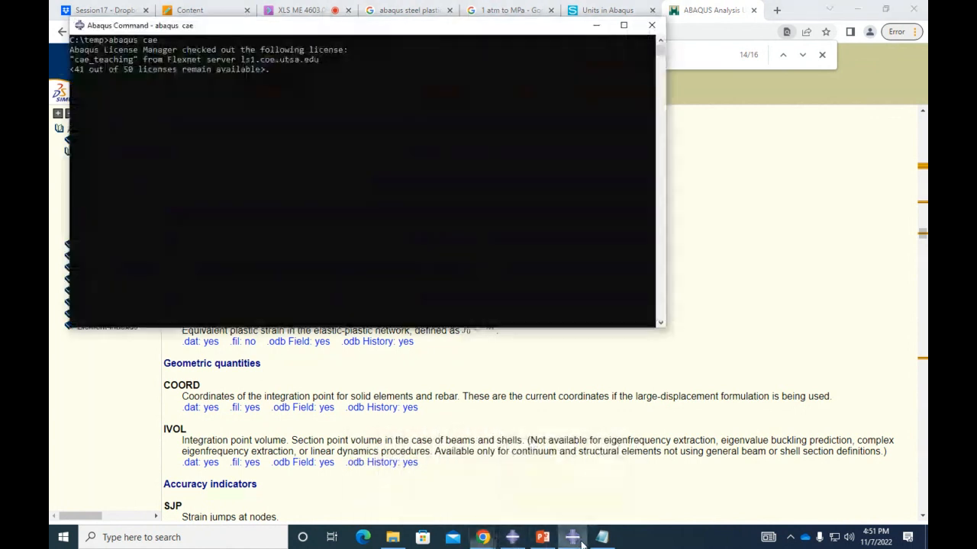
click(524, 541)
click(145, 54)
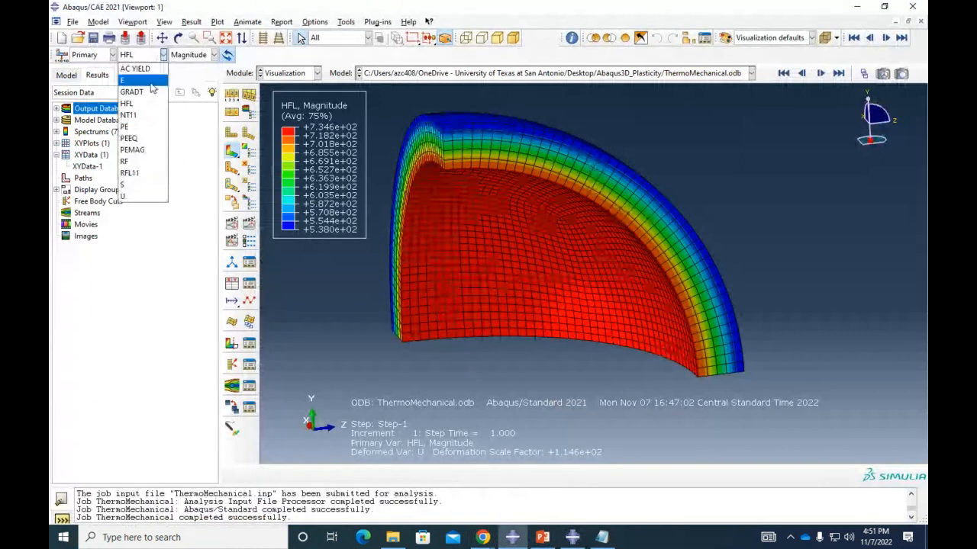
click(130, 138)
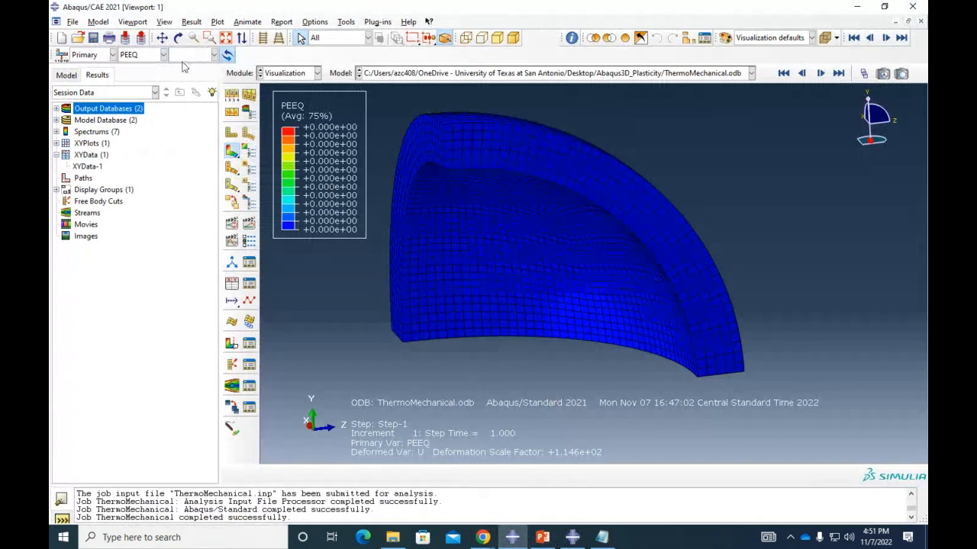
Step: Set the magnitude of the InnerPressure load in Step-1 to 50
click(77, 78)
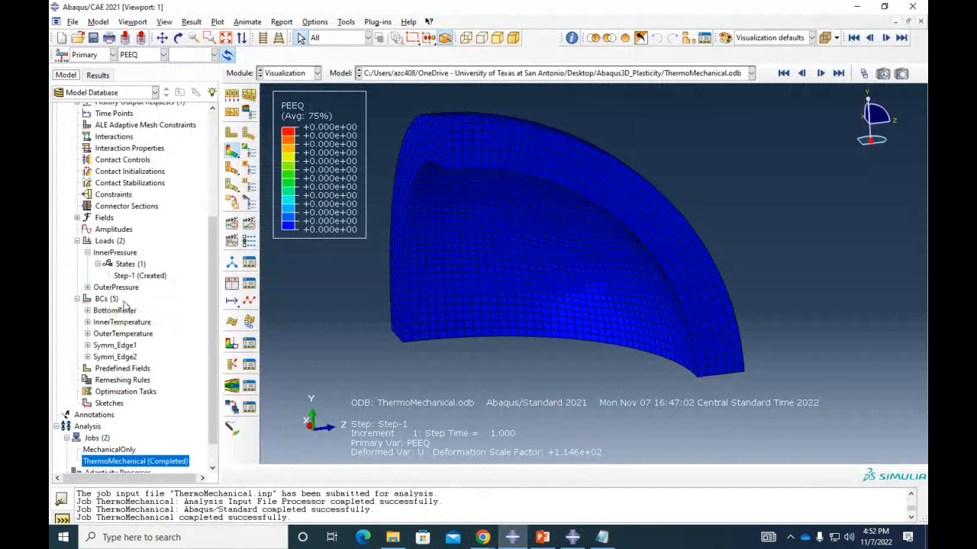
double_click(130, 276)
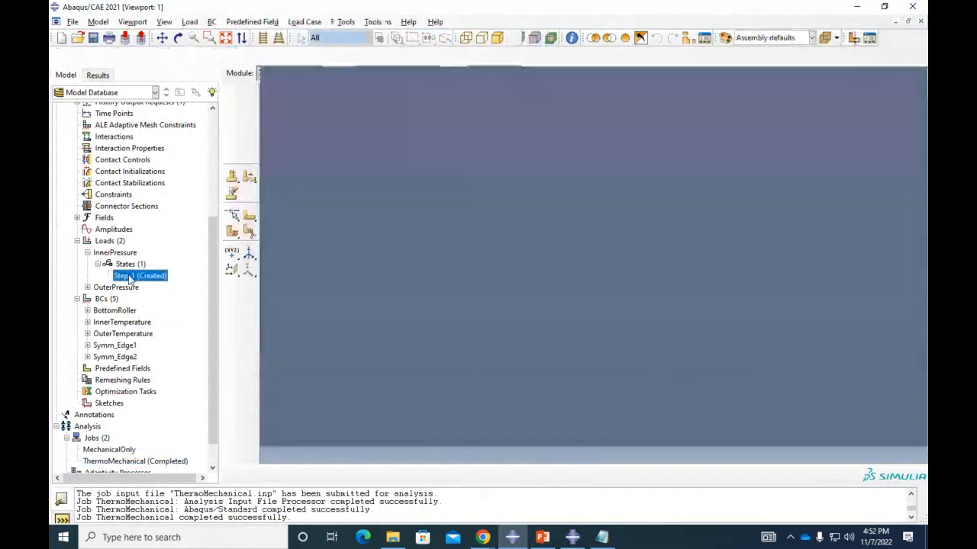
double_click(140, 271)
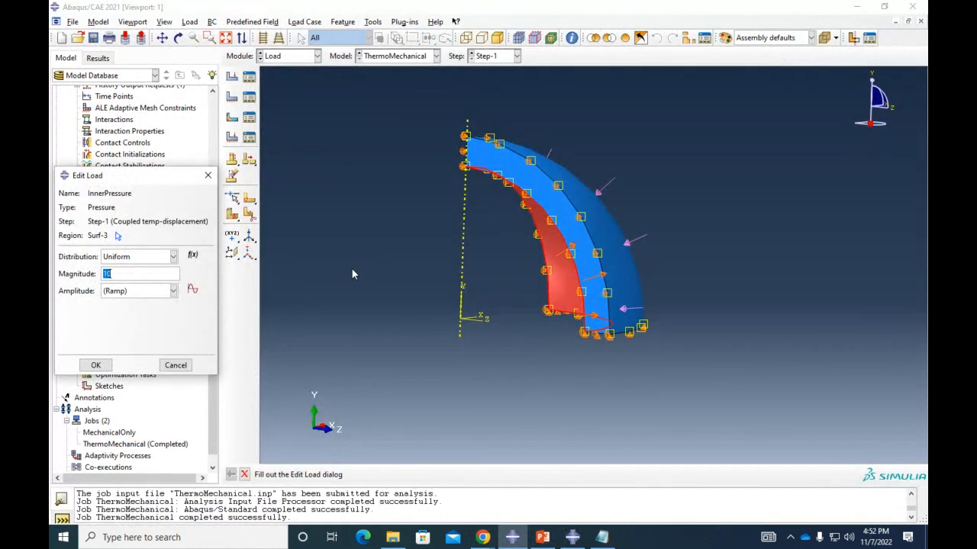
text(50)
click(96, 365)
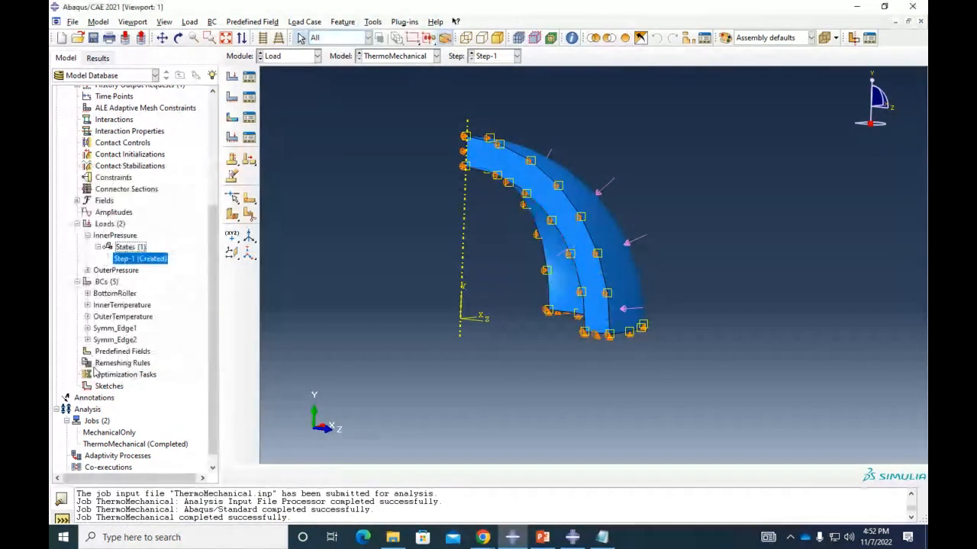
Step: Resubmit the ThermoMechanical job, overwriting its existing job files
click(130, 445)
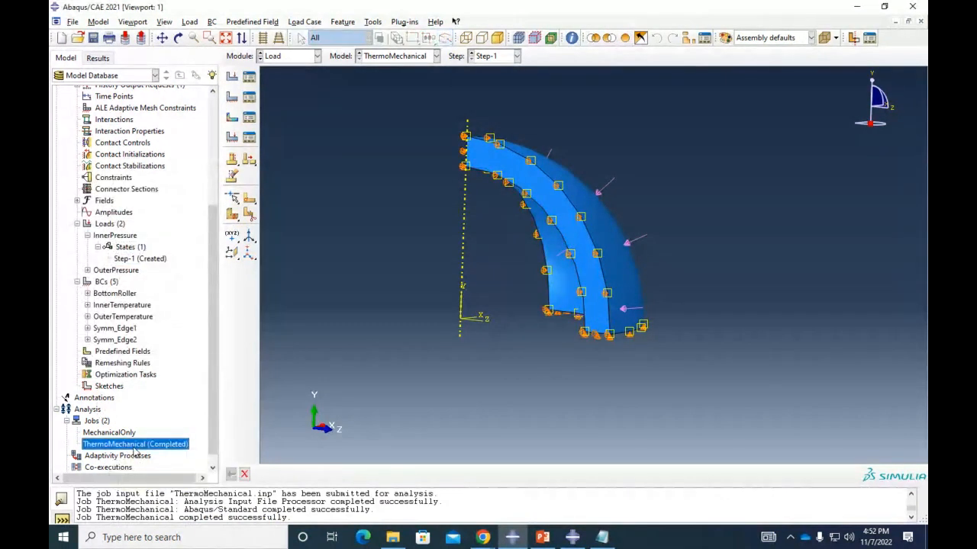
right_click(134, 450)
click(162, 456)
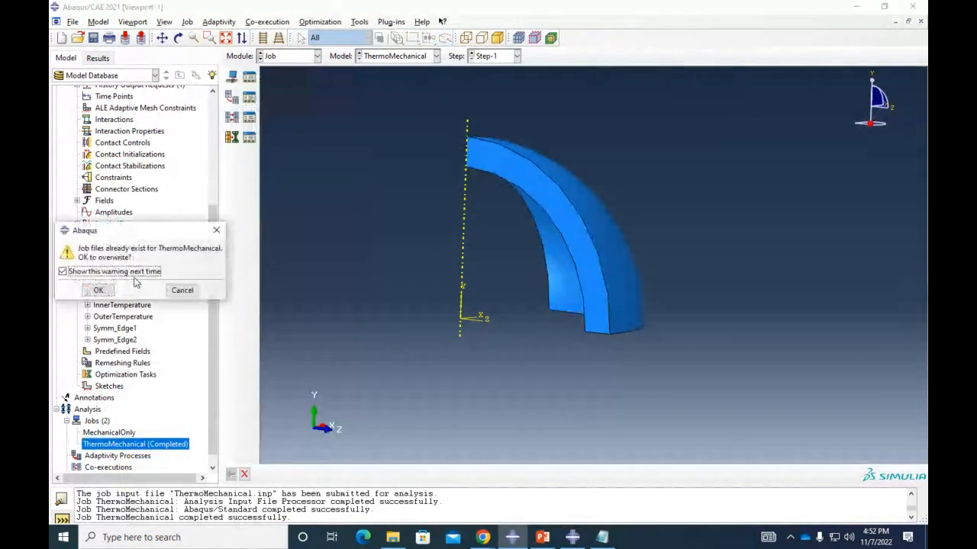
click(99, 290)
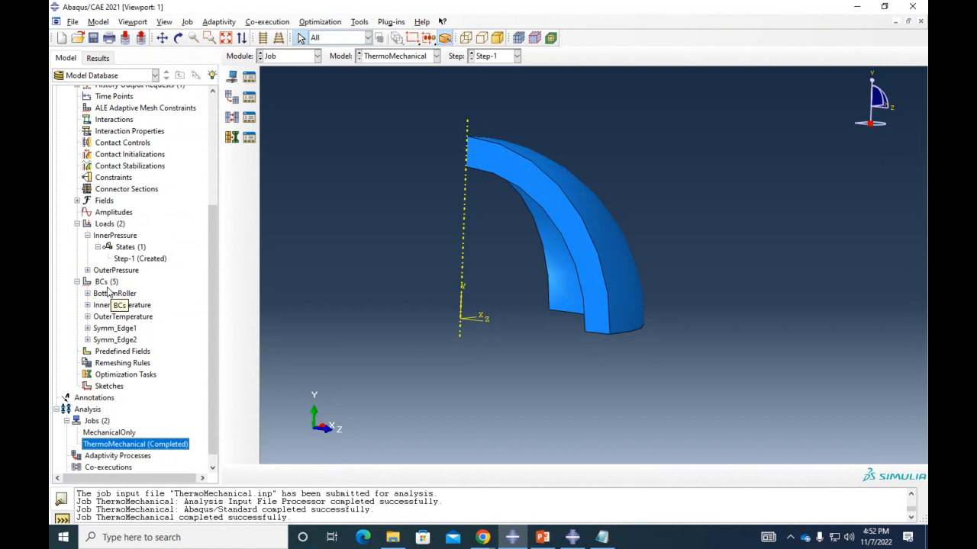
Step: Open the ThermoMechanical job results and examine PEEQ contours on the deformed shell's cut face and inner surface
right_click(172, 445)
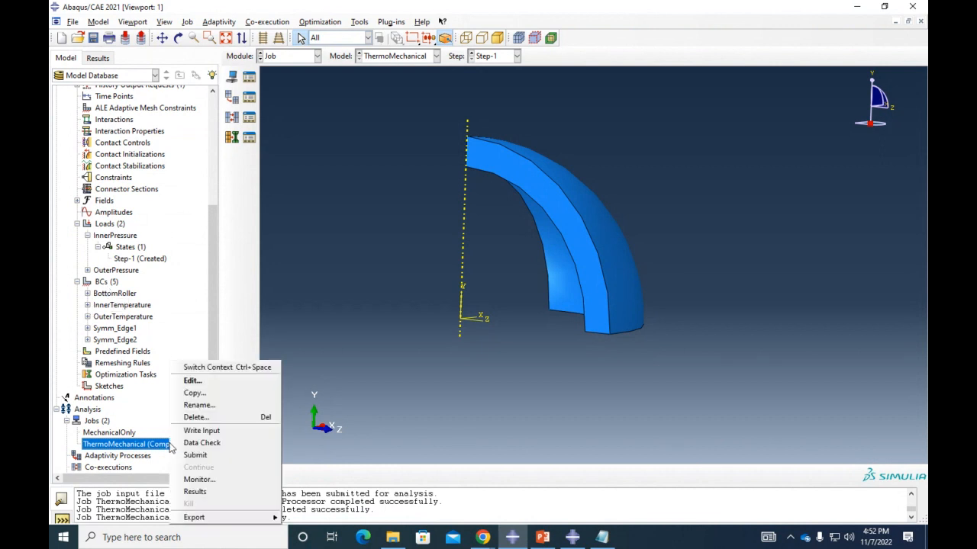
click(216, 492)
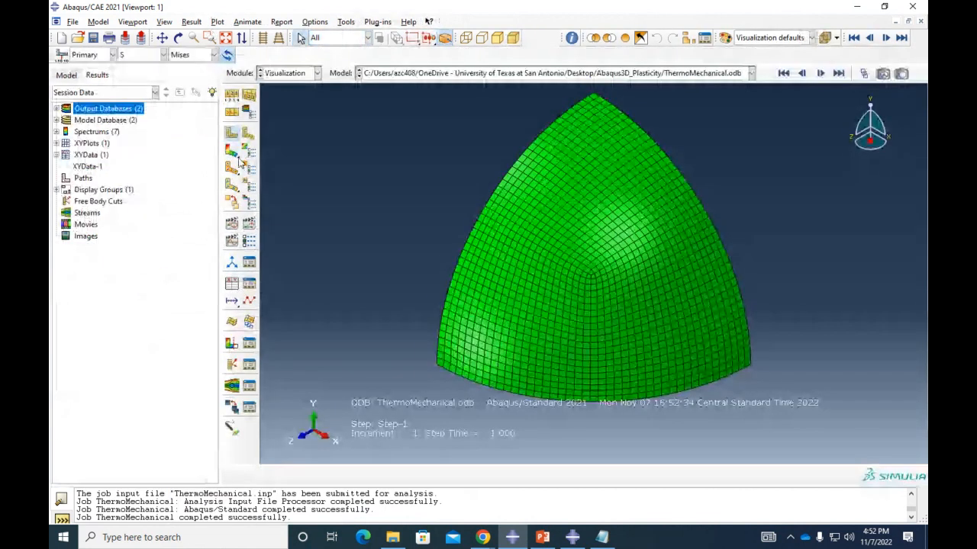
click(232, 151)
click(163, 55)
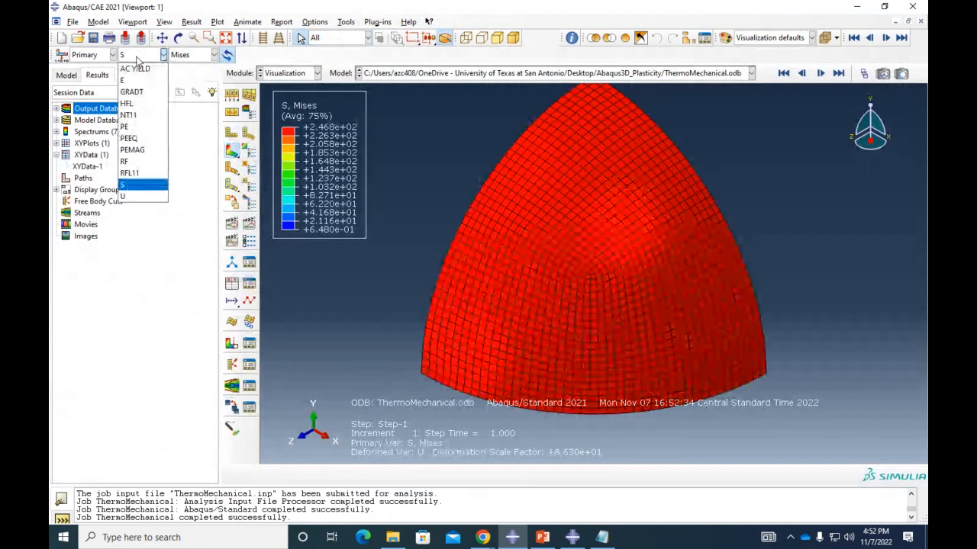
click(138, 140)
ctrl+alt+drag(590, 323, 697, 241)
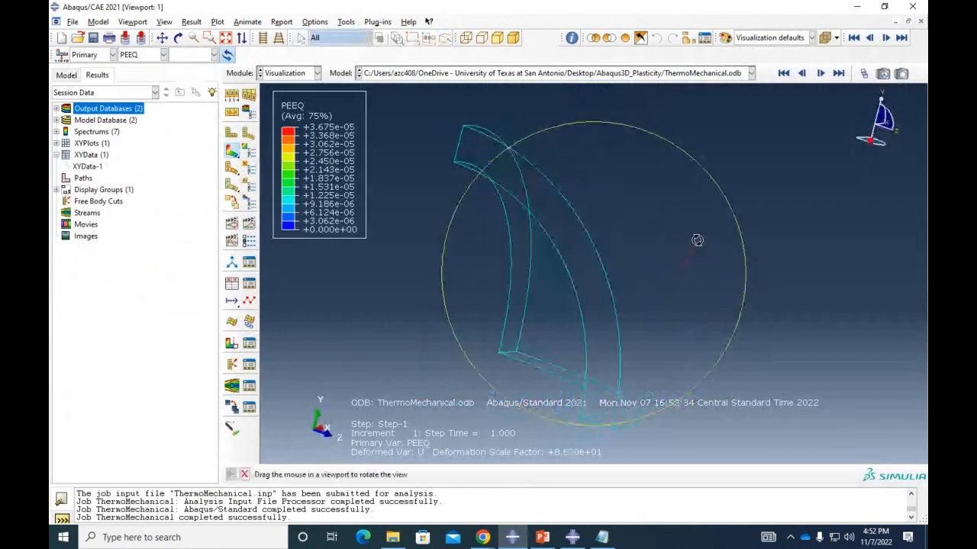
scroll(512, 193, down, 3)
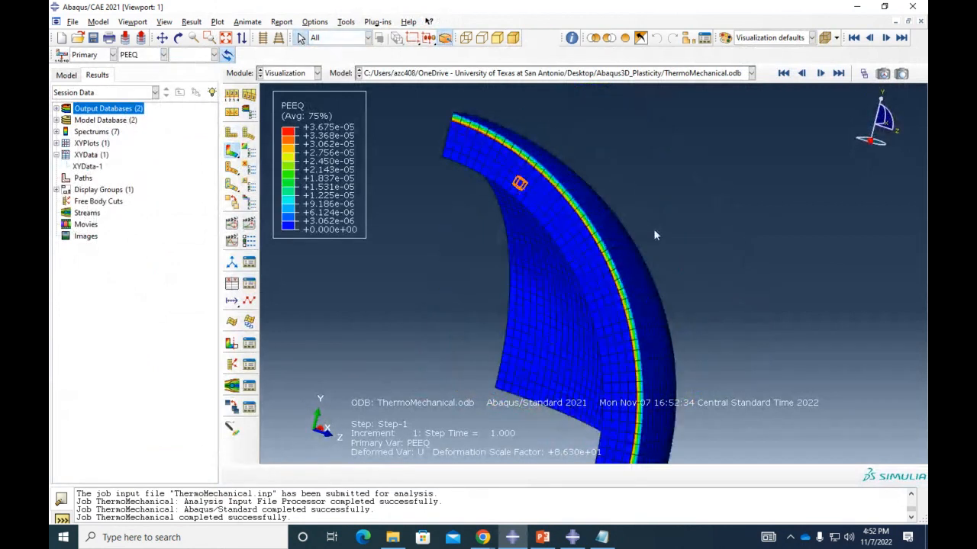
ctrl+alt+middle_drag(650, 224, 631, 172)
ctrl+alt+drag(659, 247, 549, 242)
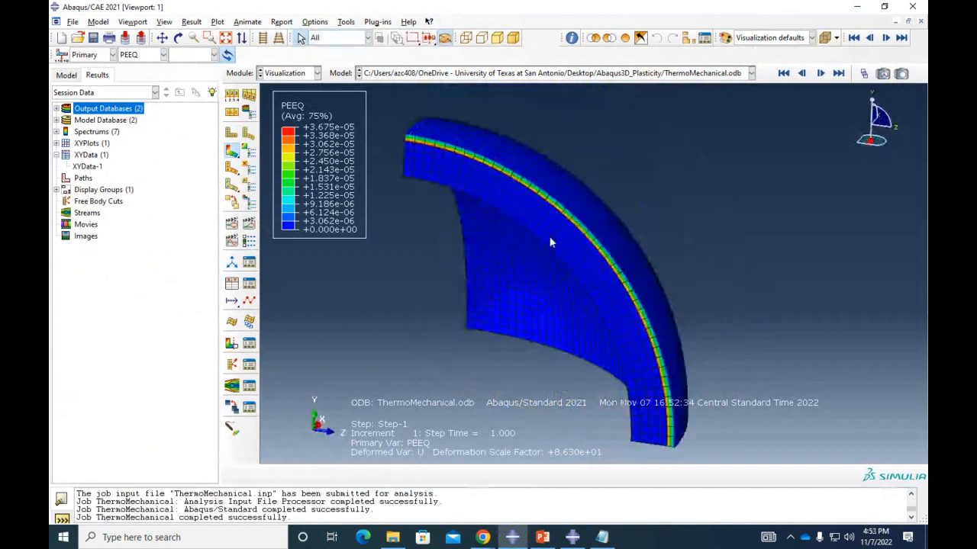
ctrl+alt+middle_drag(646, 268, 646, 239)
mouse_move(668, 267)
ctrl+alt+mouse_down()
mouse_move(710, 265)
mouse_move(669, 282)
ctrl+alt+mouse_up()
Step: Display AC YIELD as the contour variable and examine it on the shell's inner surface and both cut faces
click(156, 55)
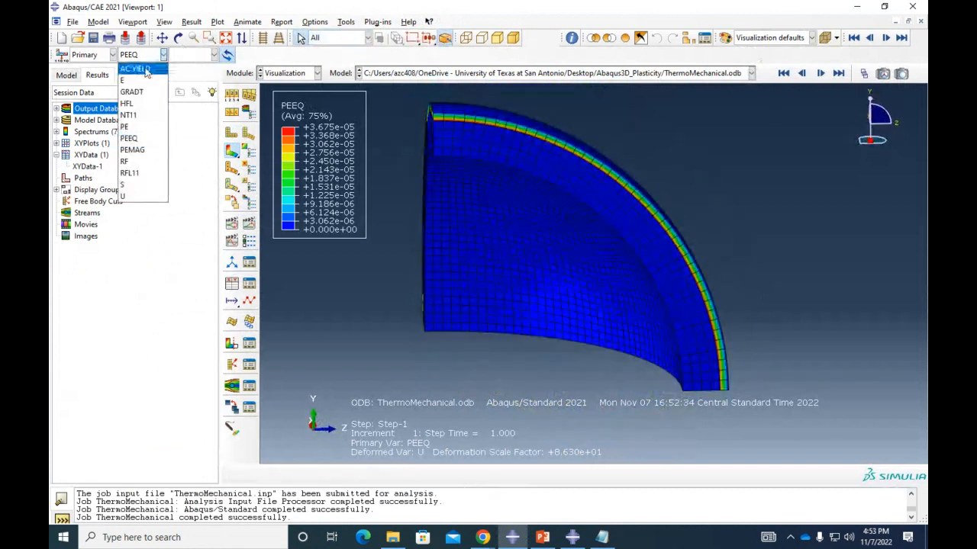
click(148, 72)
scroll(427, 176, down, 1)
scroll(491, 177, up, 3)
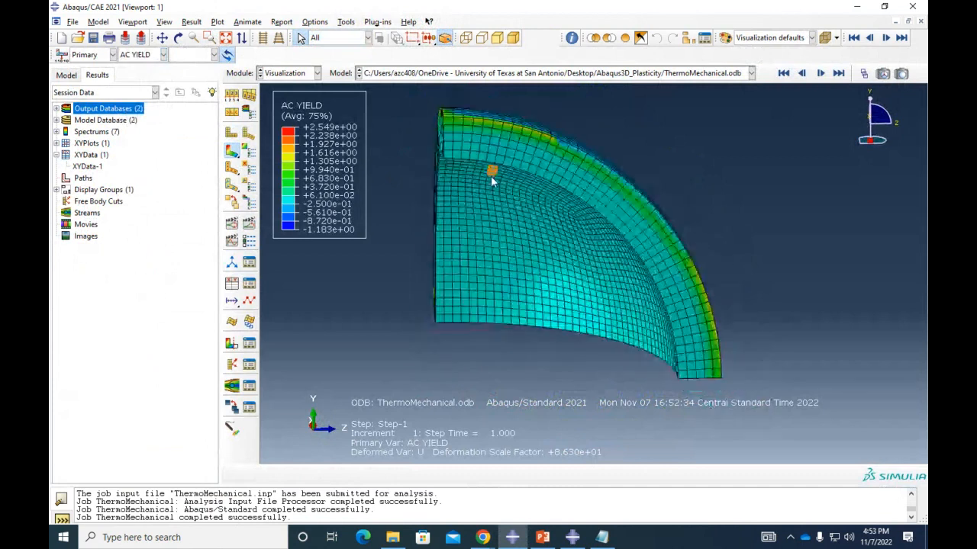
ctrl+alt+drag(492, 181, 646, 243)
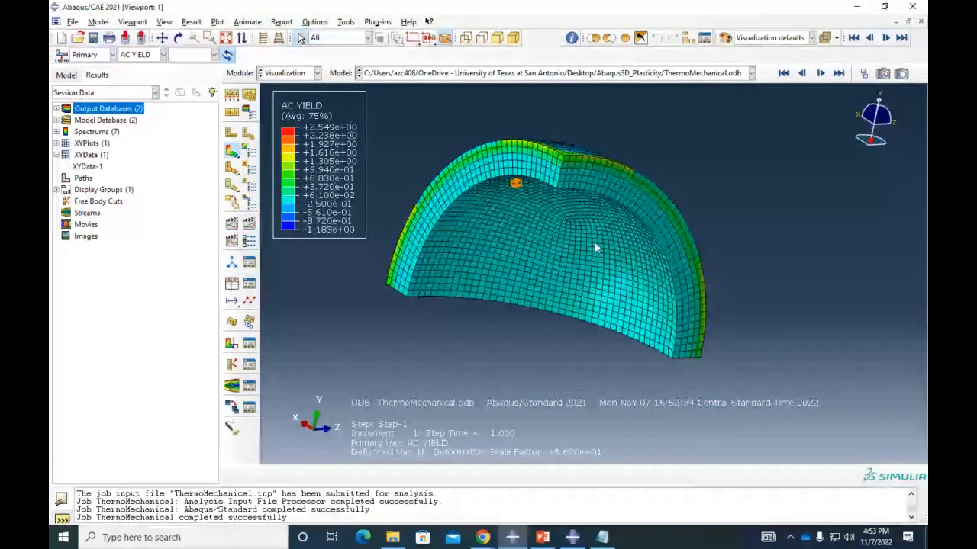
ctrl+alt+drag(596, 248, 615, 256)
click(776, 39)
click(776, 39)
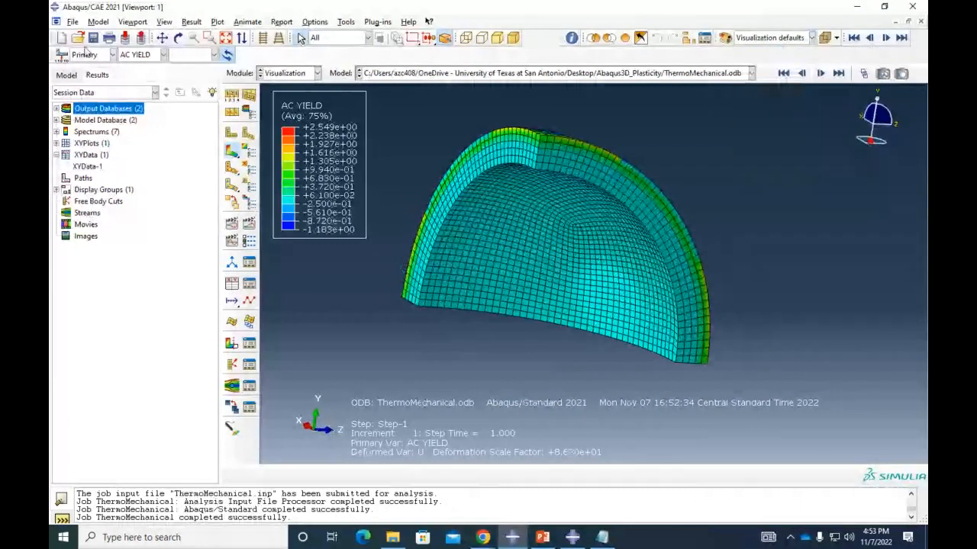
Step: Switch the contour variable to S, Mises and examine the stress across the shell's thickness
click(163, 54)
click(122, 184)
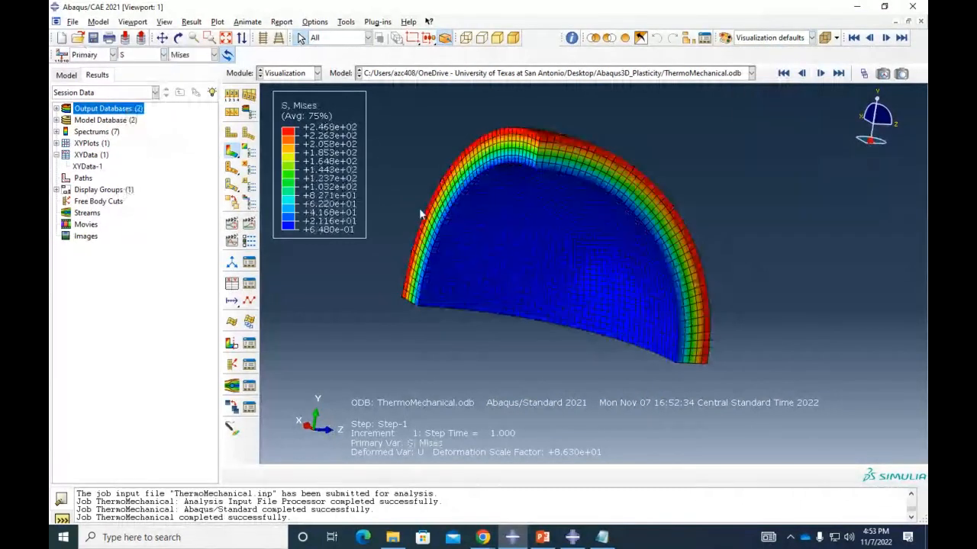
ctrl+alt+drag(556, 211, 545, 246)
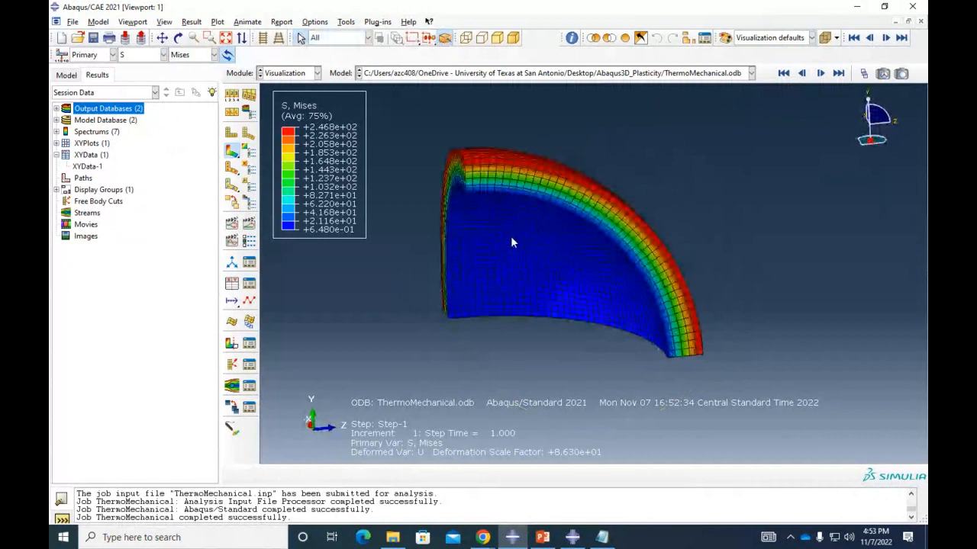
Step: Review the Step-1 definitions of the InnerPressure and OuterPressure loads, leaving their settings as they are
click(66, 74)
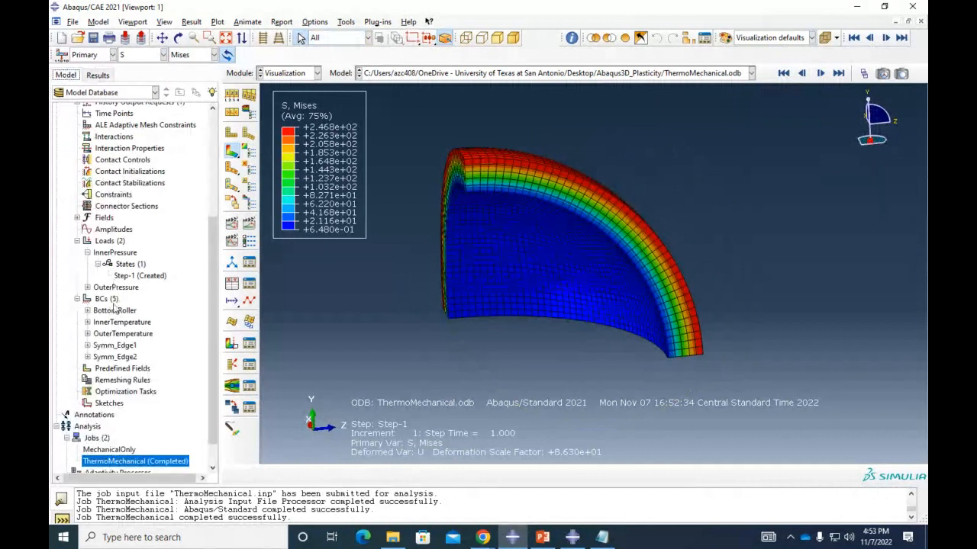
click(139, 276)
double_click(140, 259)
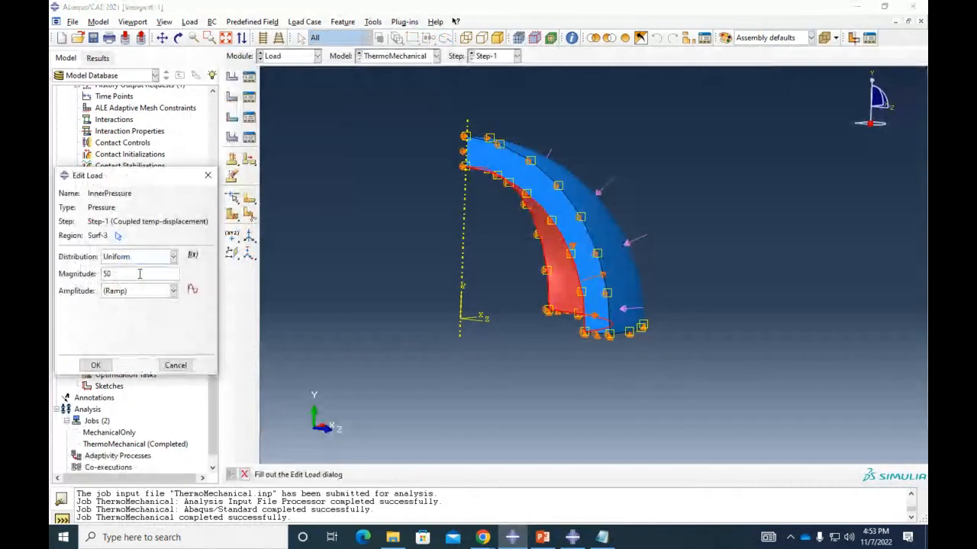
click(107, 364)
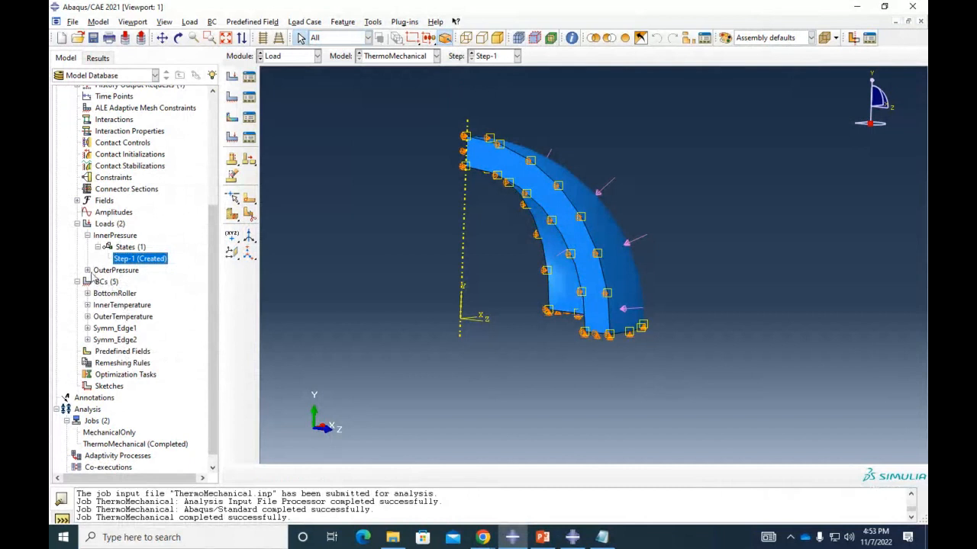
click(87, 270)
click(98, 282)
double_click(125, 293)
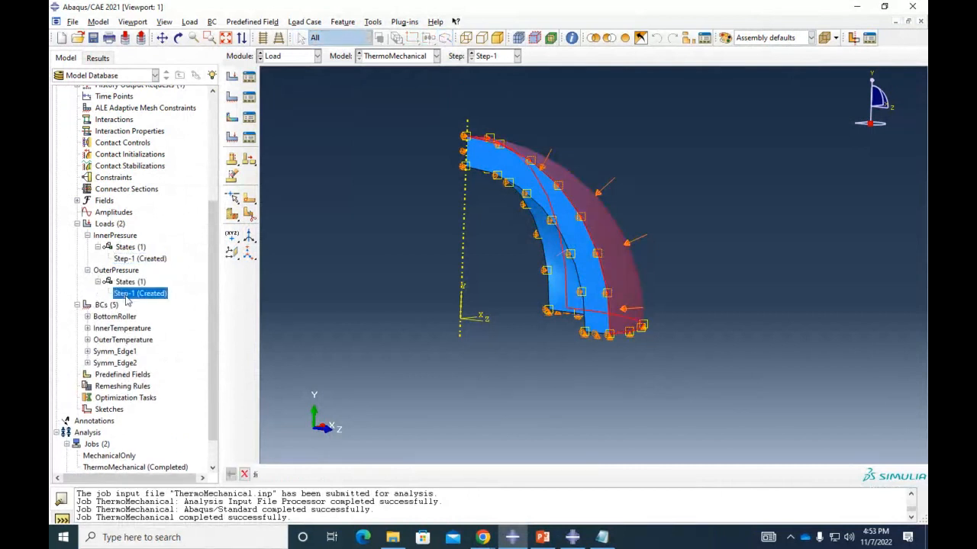
click(99, 364)
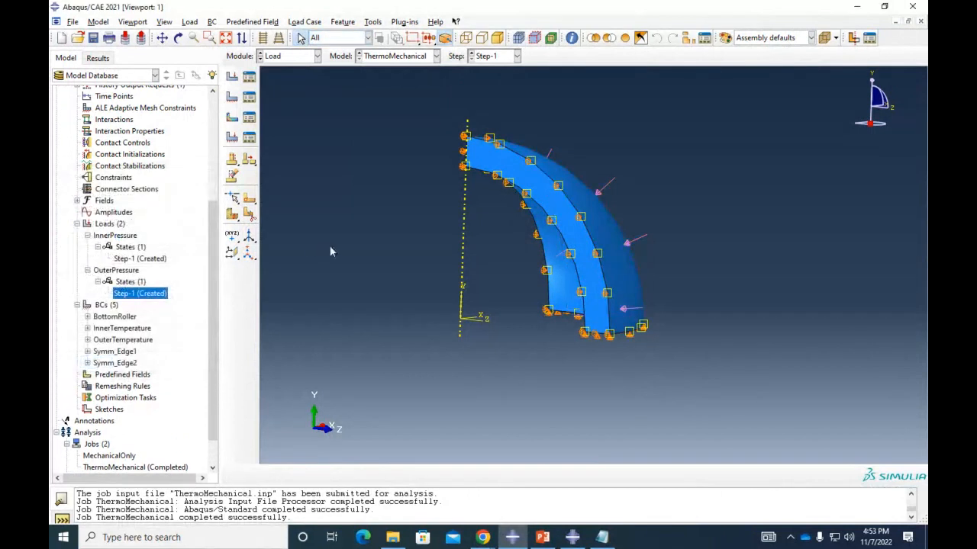
Step: Reopen the ThermoMechanical job results and examine the Mises stress contours on the deformed shell's cut face
scroll(213, 385, down, 1)
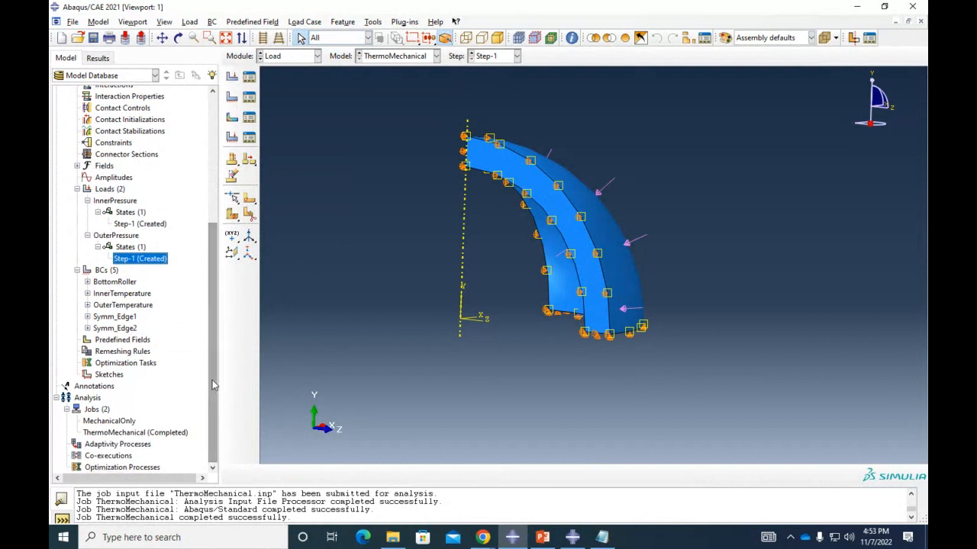
right_click(156, 433)
click(177, 492)
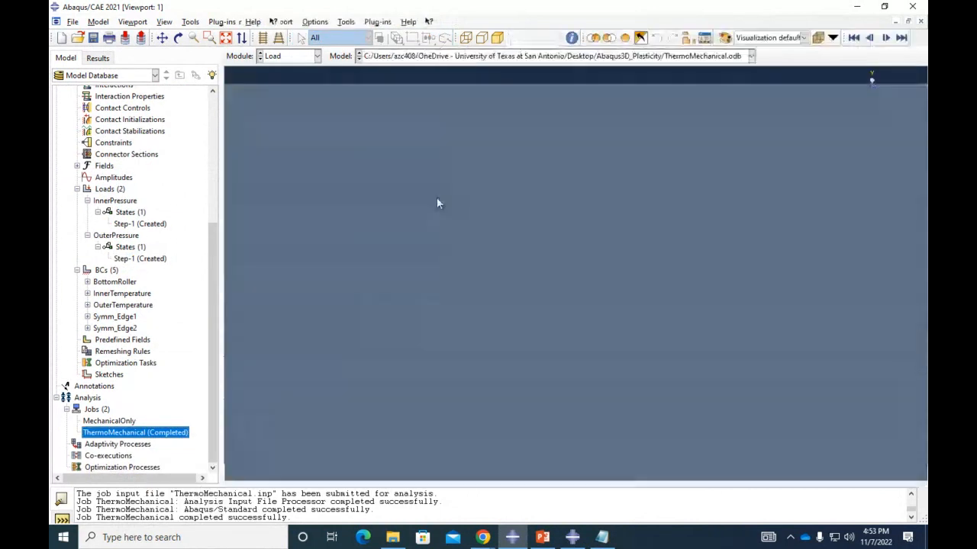
click(231, 134)
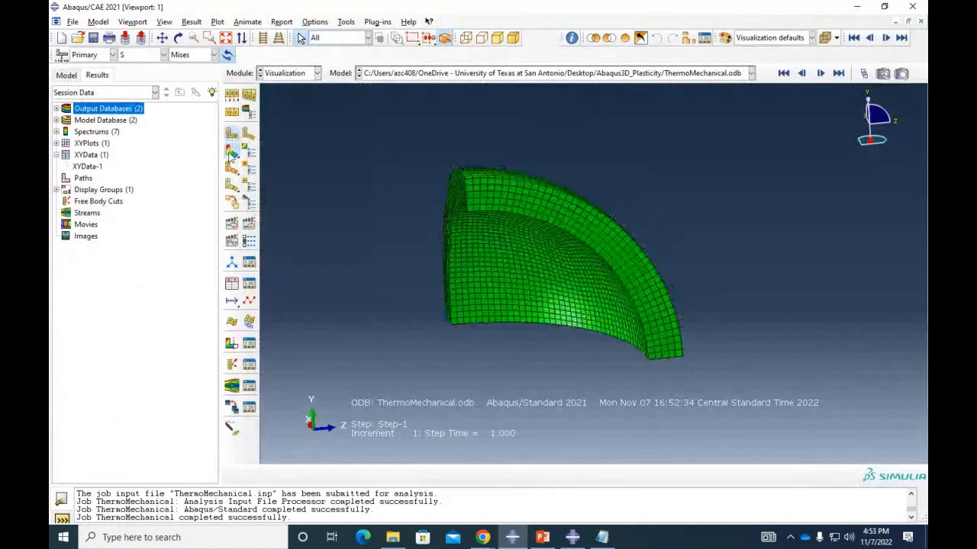
click(231, 151)
ctrl+alt+drag(512, 227, 625, 323)
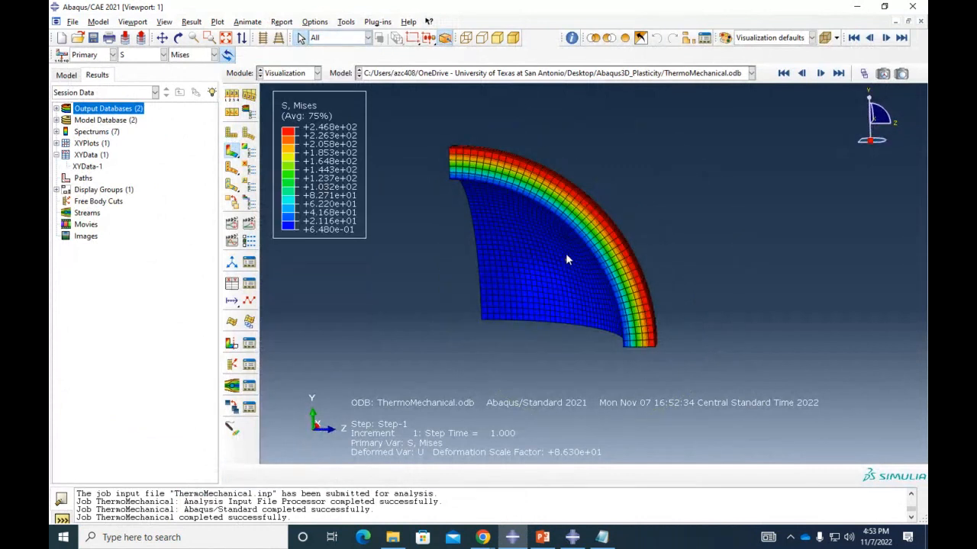
ctrl+alt+drag(565, 253, 541, 242)
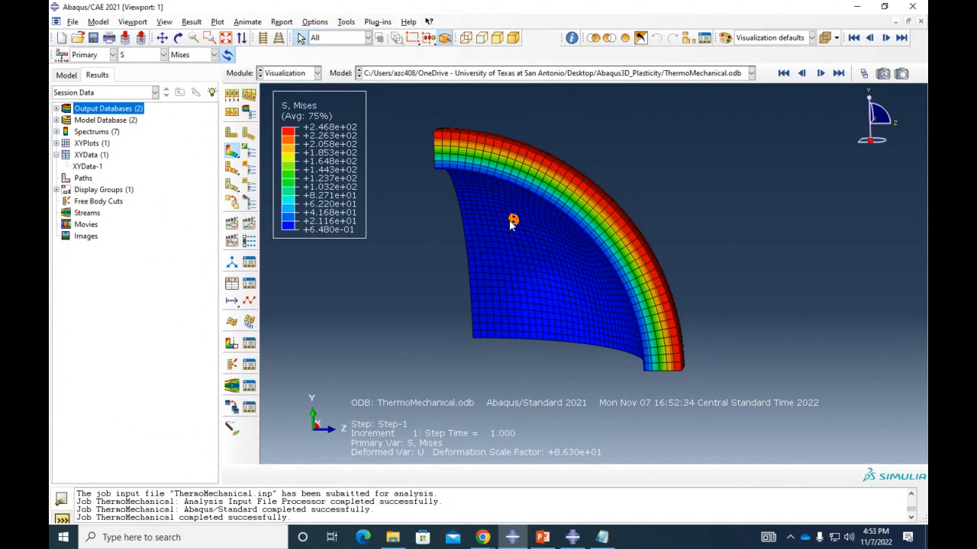
scroll(550, 156, down, 2)
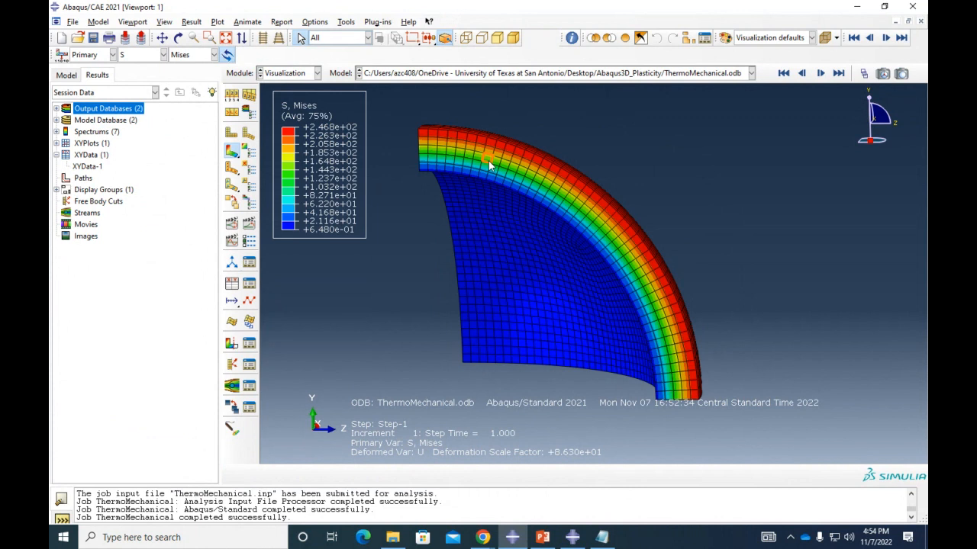
scroll(578, 238, up, 3)
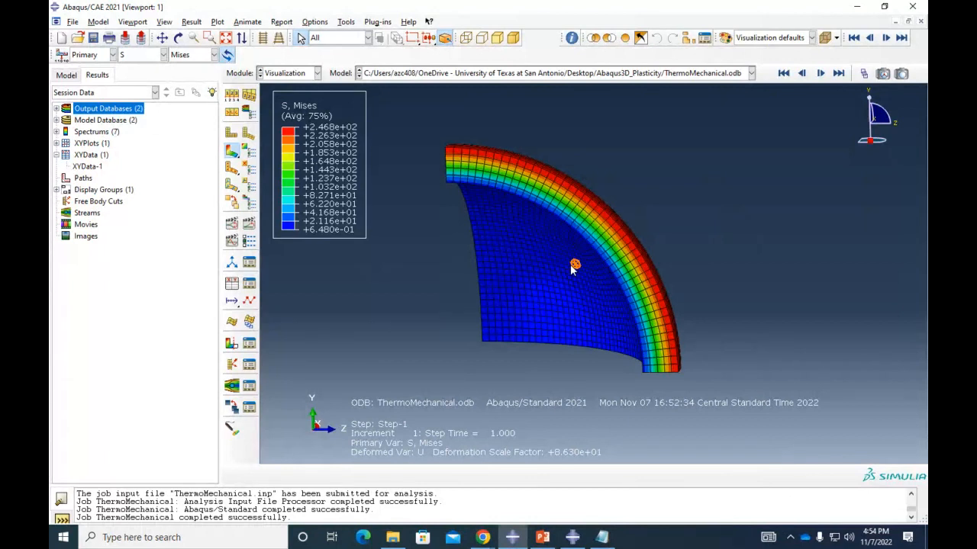
Step: Add a new Standard & Explicit model to the model database with the default attributes
click(65, 74)
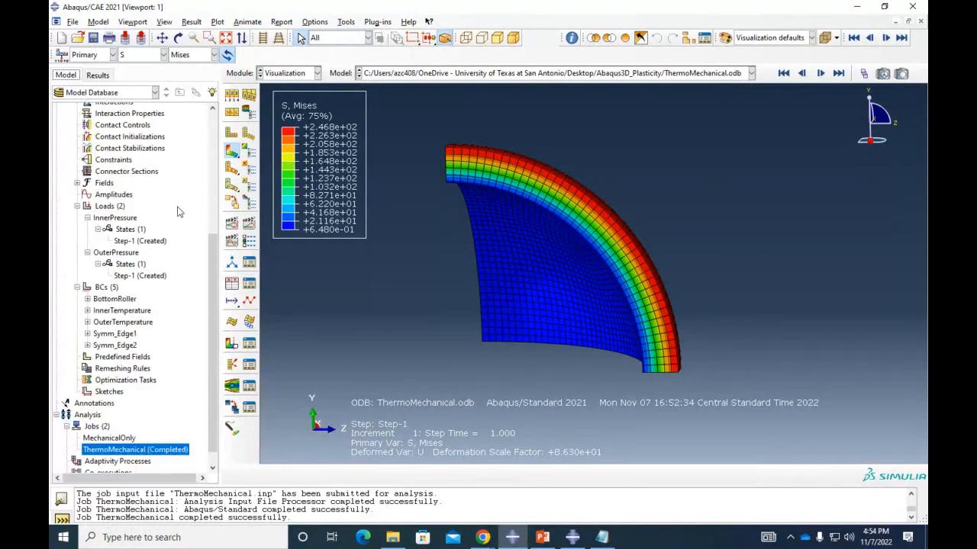
drag(214, 251, 200, 113)
click(66, 132)
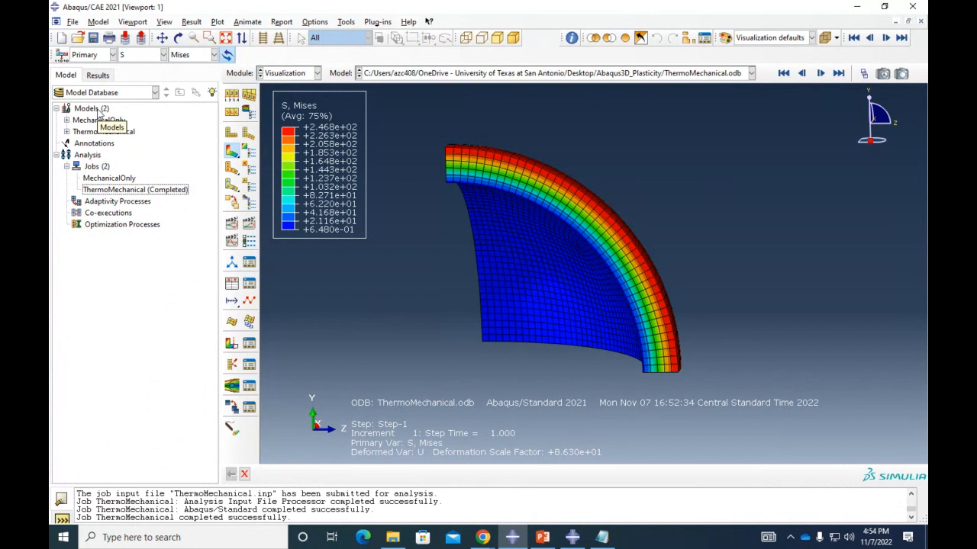
double_click(97, 113)
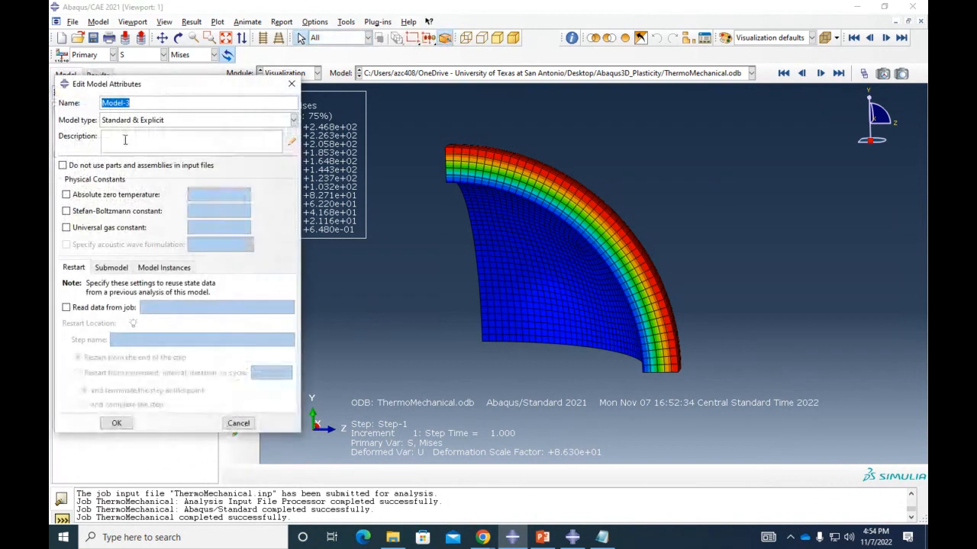
click(116, 423)
Step: Start a 2D planar deformable shell part in Model-3 with an approximate size of 200
click(66, 131)
double_click(84, 143)
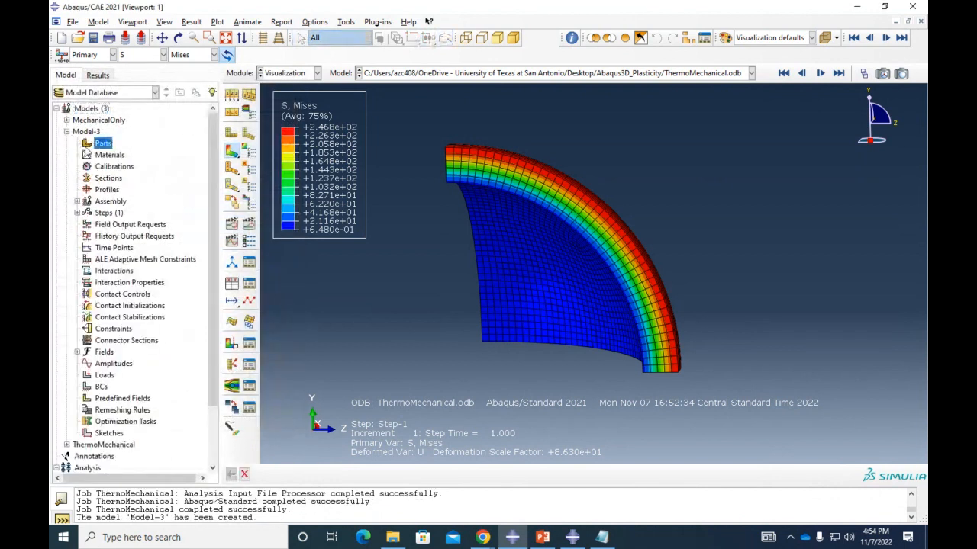
click(113, 116)
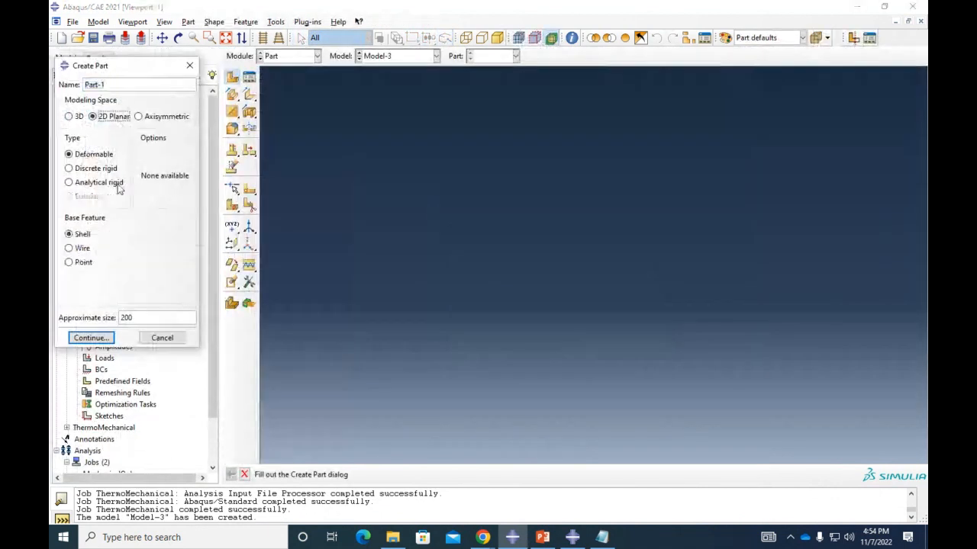
click(90, 338)
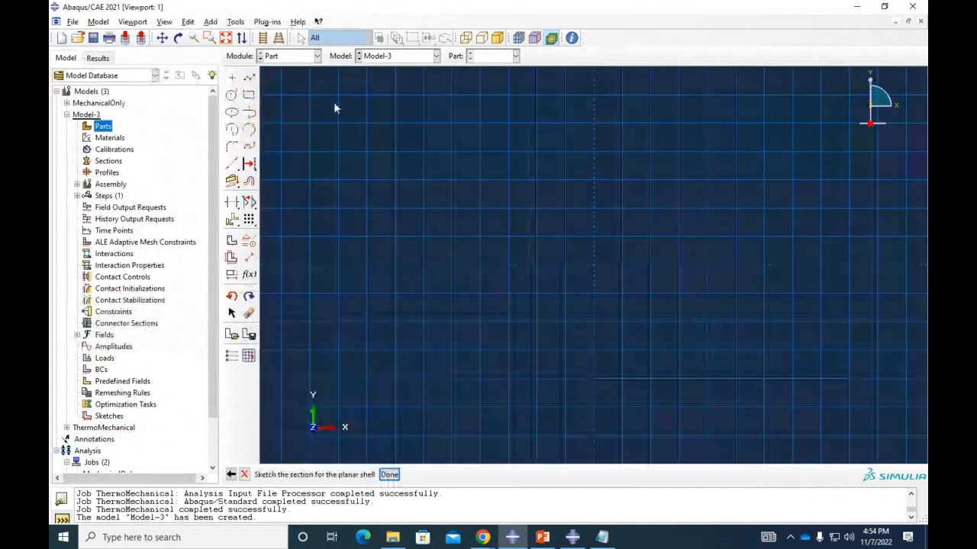
Step: Sketch a rectangle from corner (-50,-50) to corner (50,50) centred on the origin
click(250, 97)
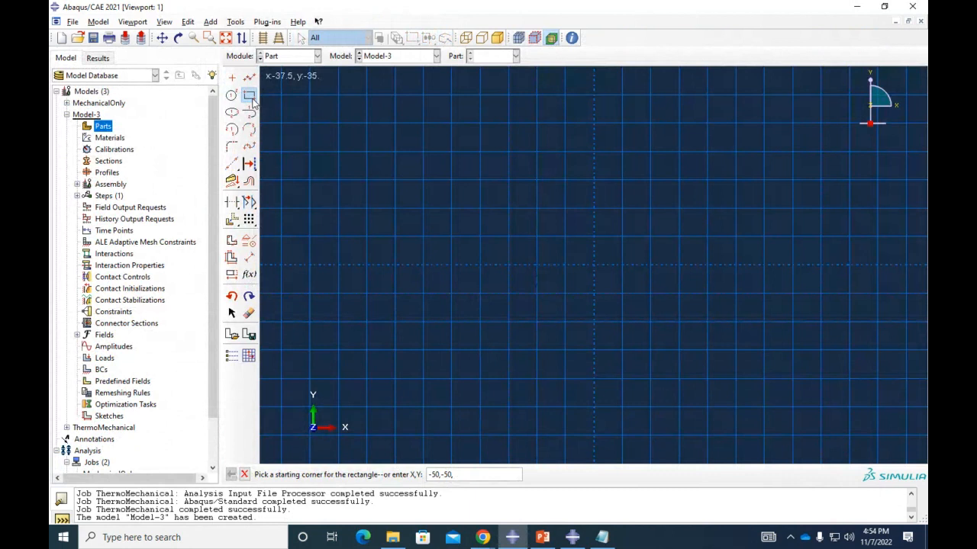
text(-50,-50)
key(Return)
text(50,50)
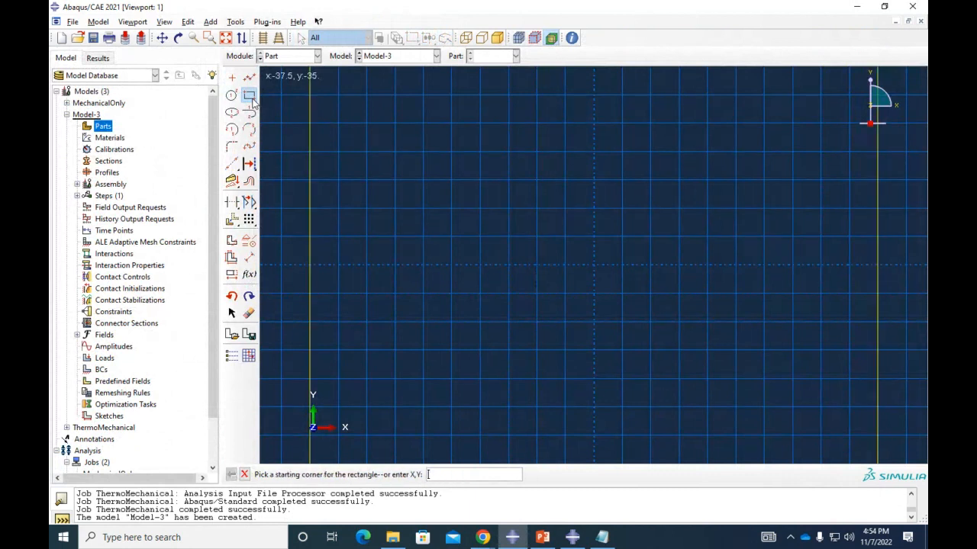
key(Return)
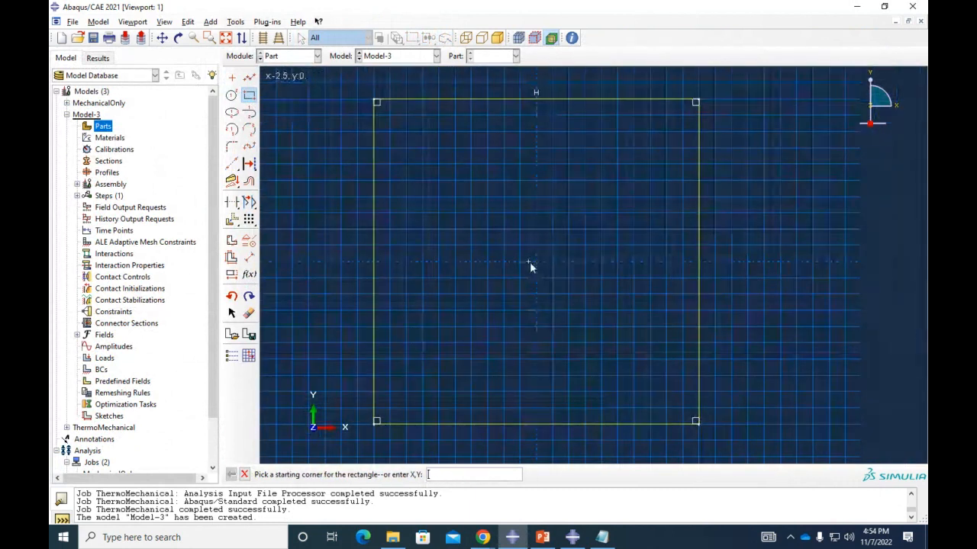
click(536, 262)
key(Escape)
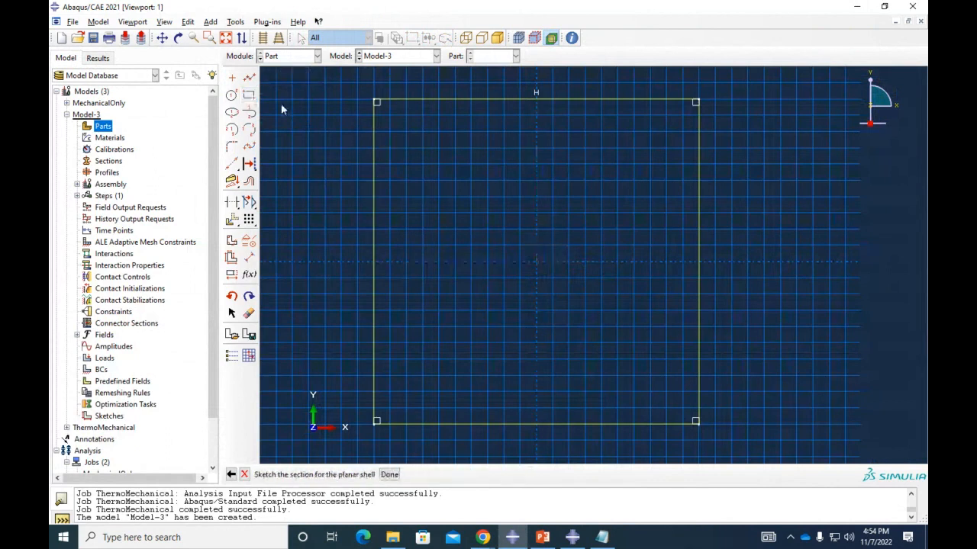
Step: Sketch a circle centred at (0,0) through (0,5) and finish the section to produce the plate with a central hole
click(231, 96)
text(0,0)
key(Return)
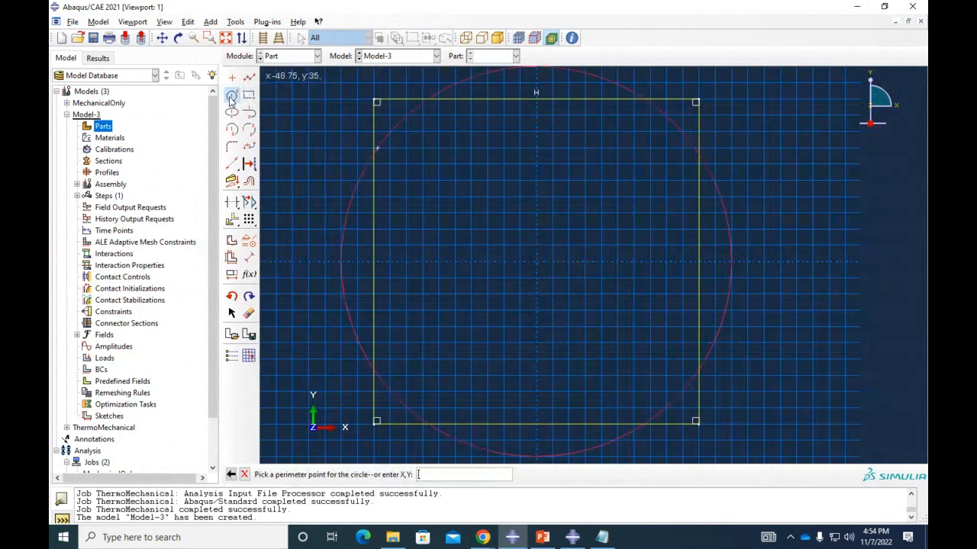
text(0,5)
key(Return)
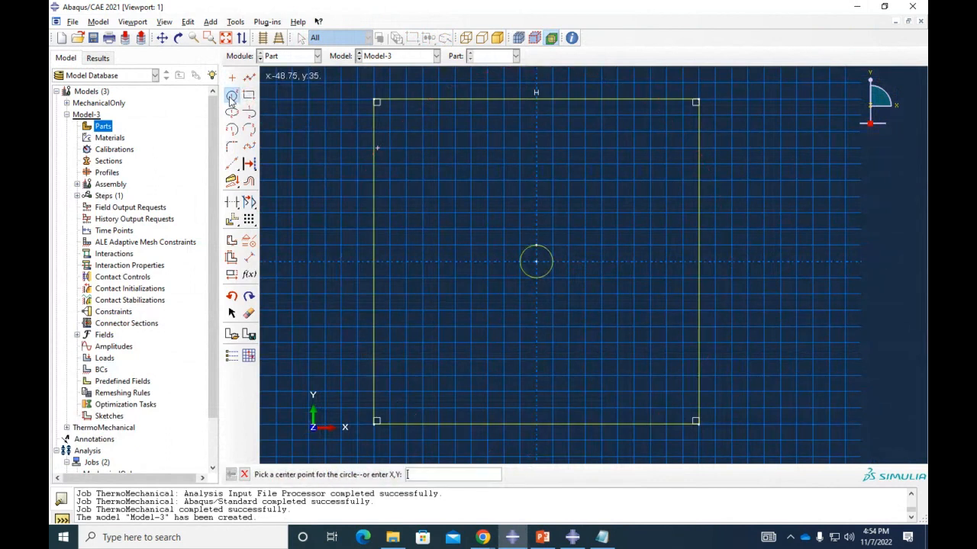
key(Escape)
click(394, 476)
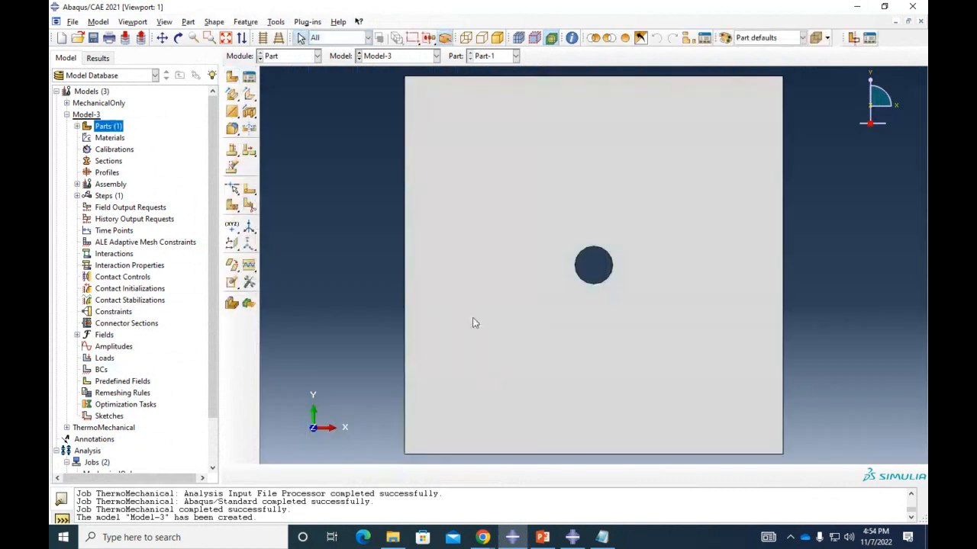
click(109, 138)
double_click(109, 139)
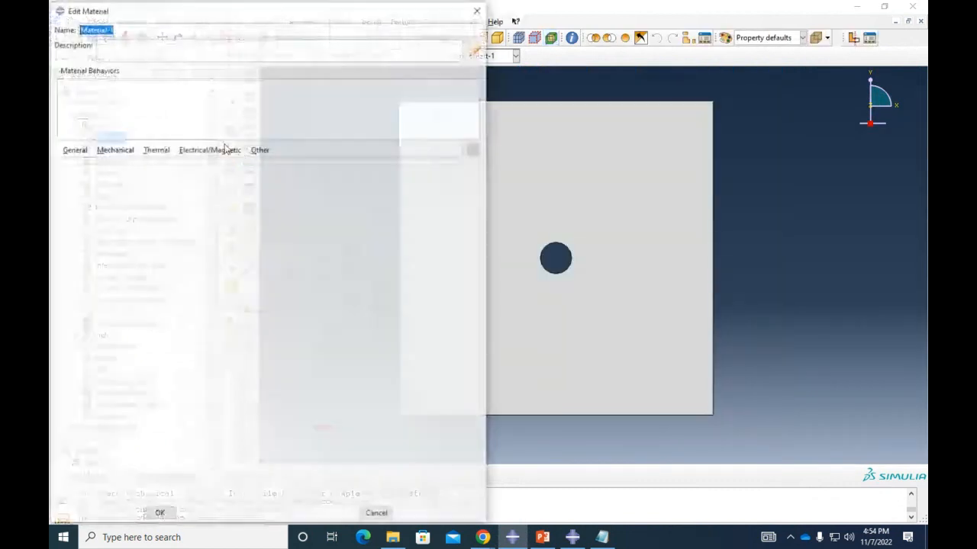
key(Escape)
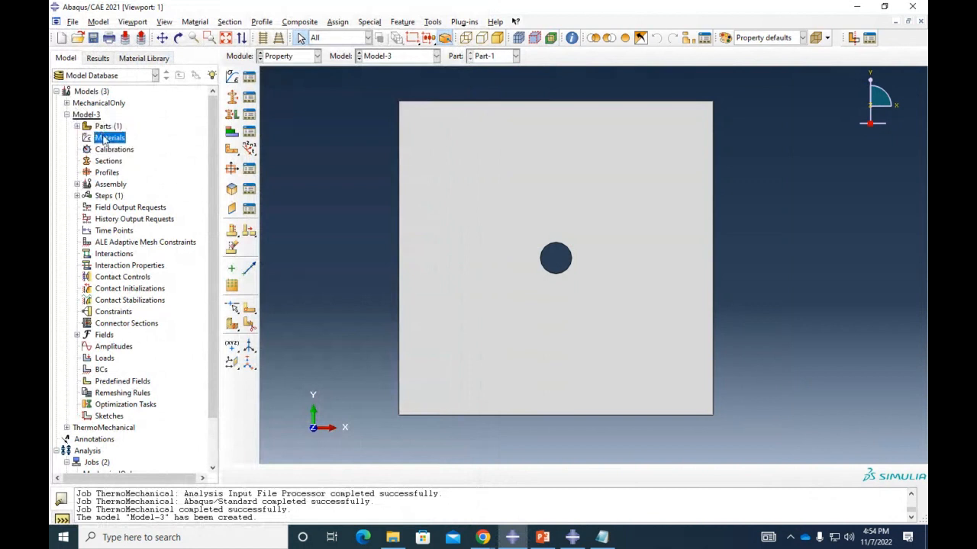
Step: Open the Material Library Manager and list the materials of the ThermoMechanical model
click(142, 59)
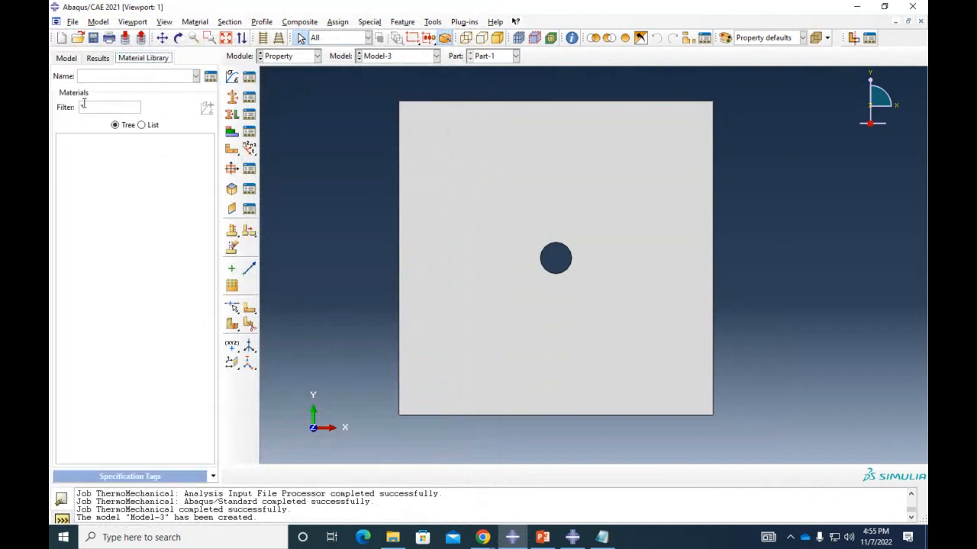
click(210, 77)
click(385, 136)
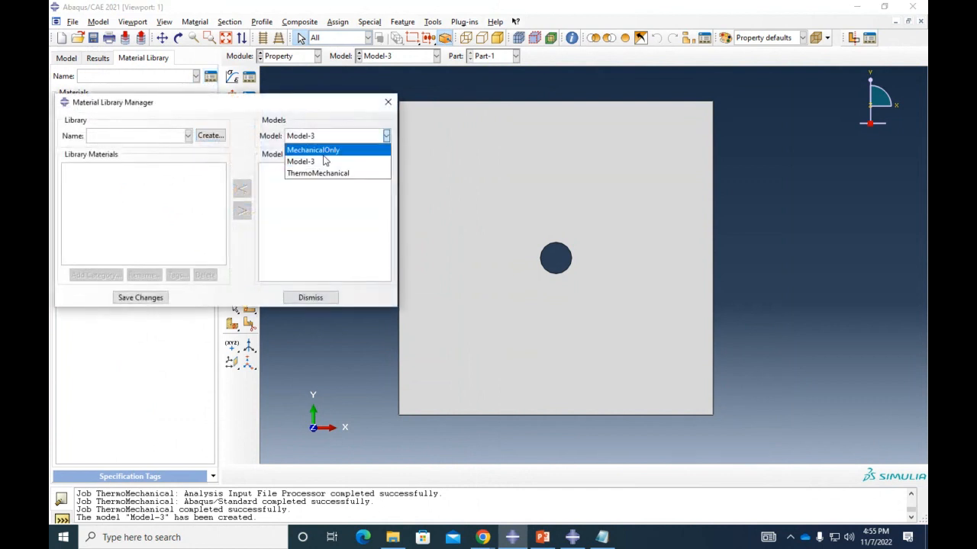
click(328, 173)
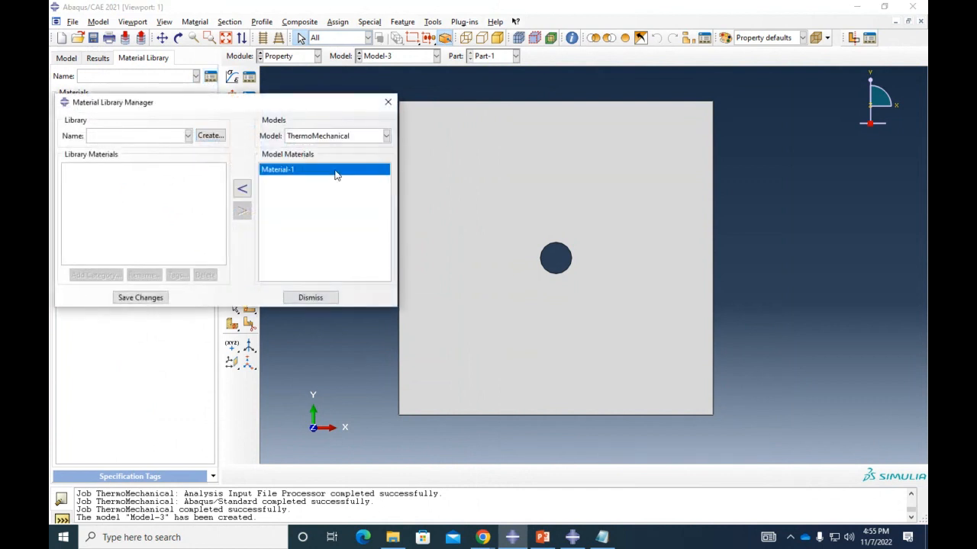
Step: Create a material library named MaterialLibrary in the current plug-in directory and add ThermoMechanical's Material-1 to it
click(241, 188)
click(482, 282)
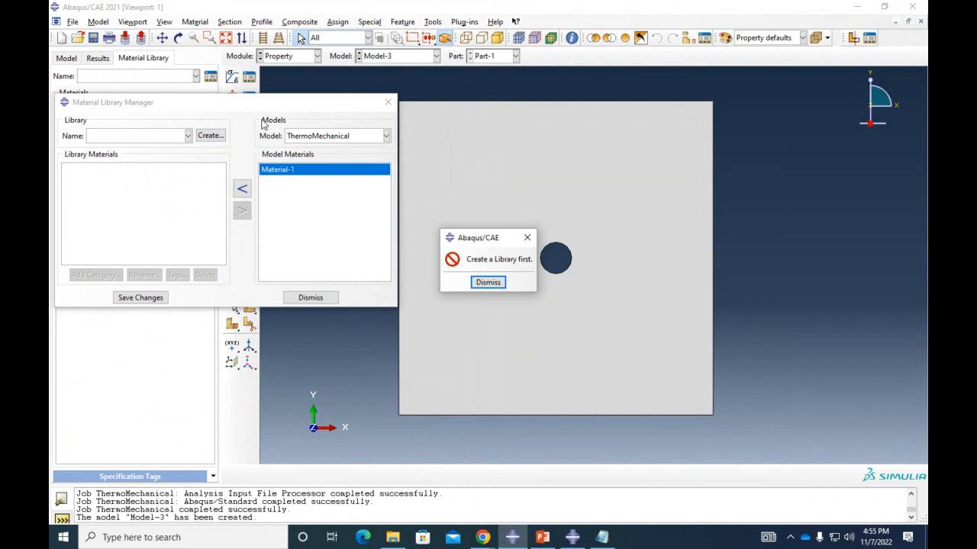
click(209, 138)
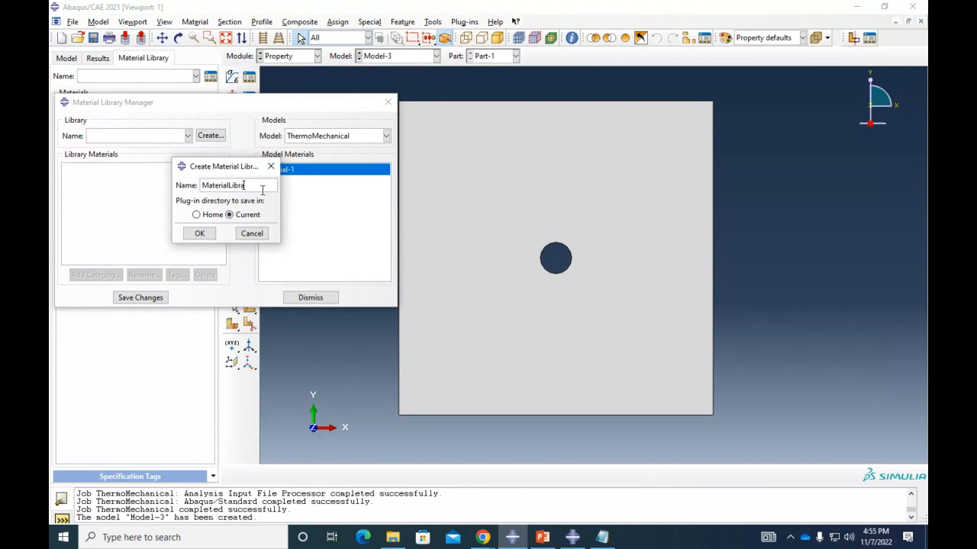
click(200, 234)
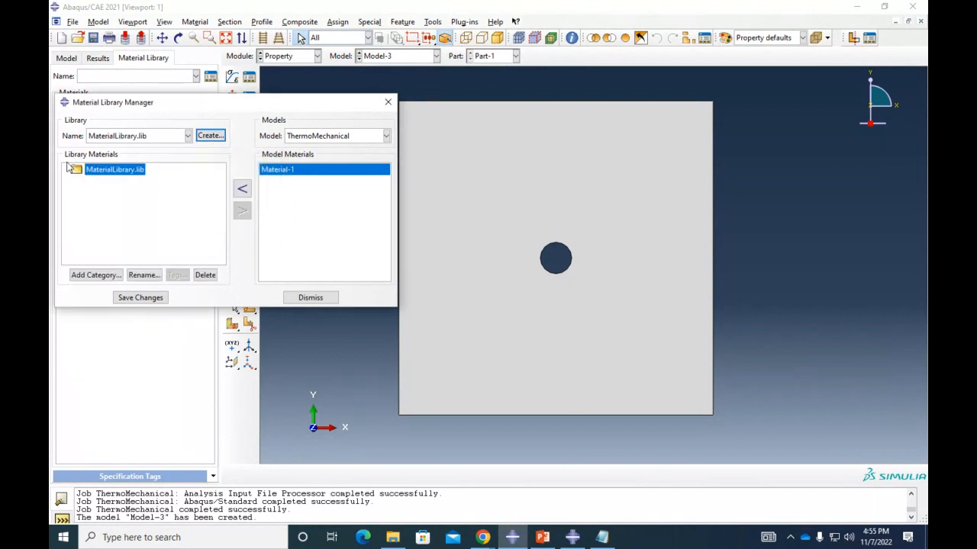
click(243, 188)
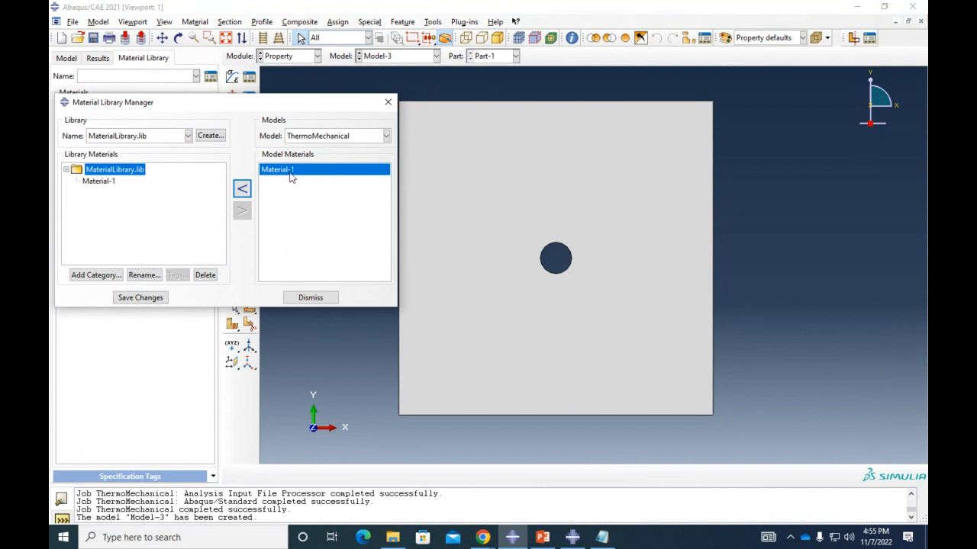
Step: Copy Material-1 from the MaterialLibrary.lib library into Model-3, save the library changes and close the manager
click(370, 138)
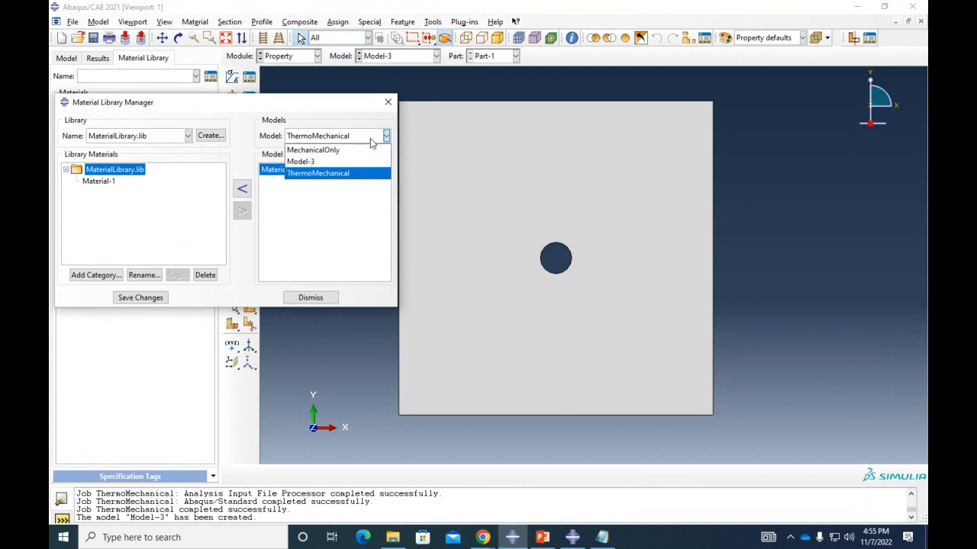
click(311, 161)
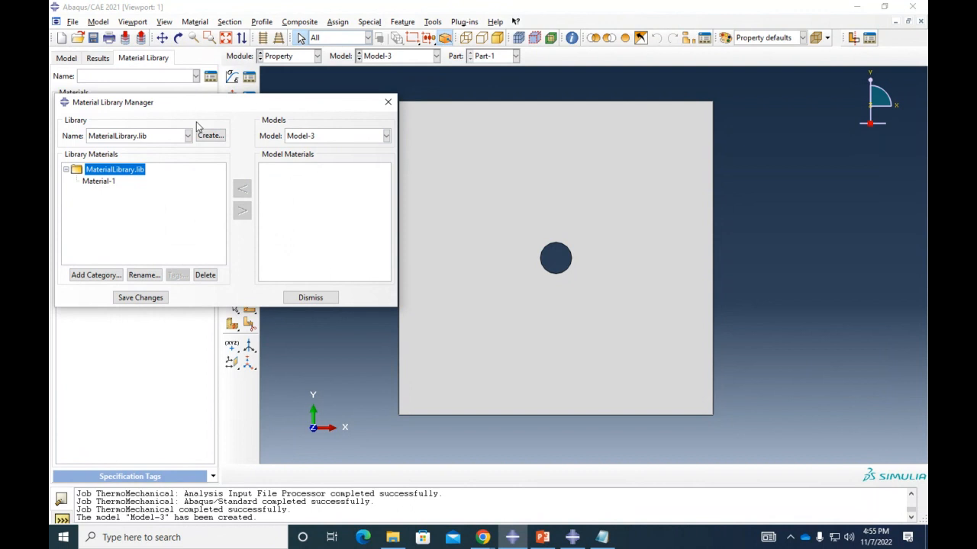
click(97, 183)
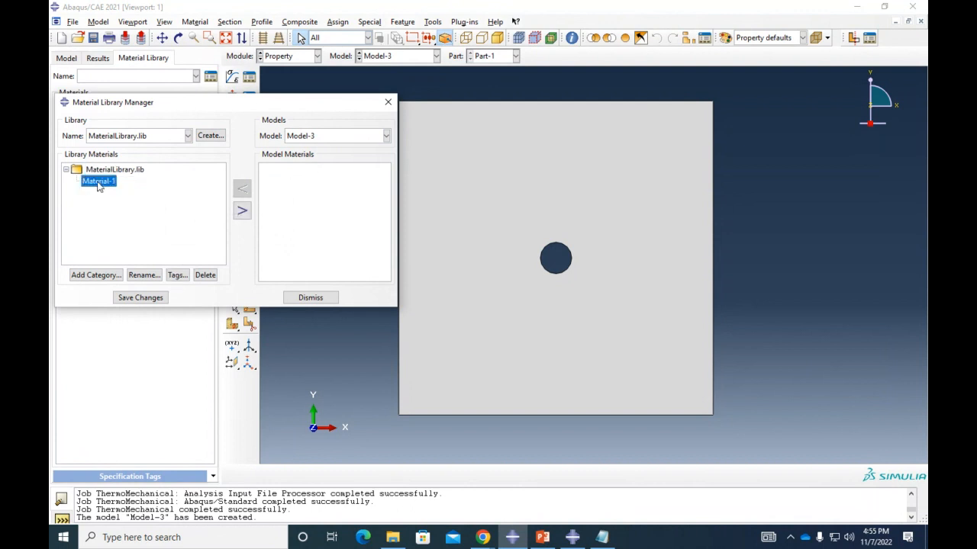
click(242, 212)
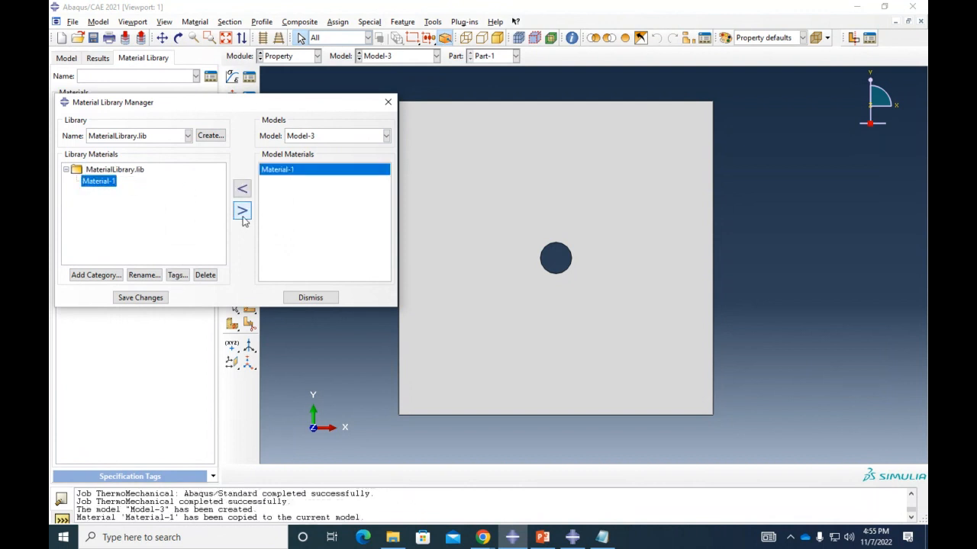
click(152, 298)
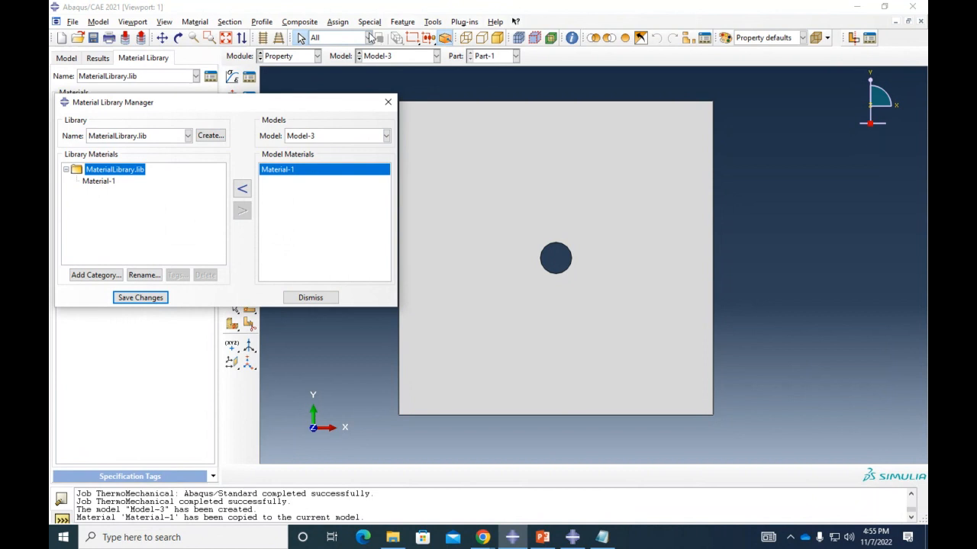
click(388, 101)
Step: Expand Model-3's materials in the model tree and select Material-1
click(65, 59)
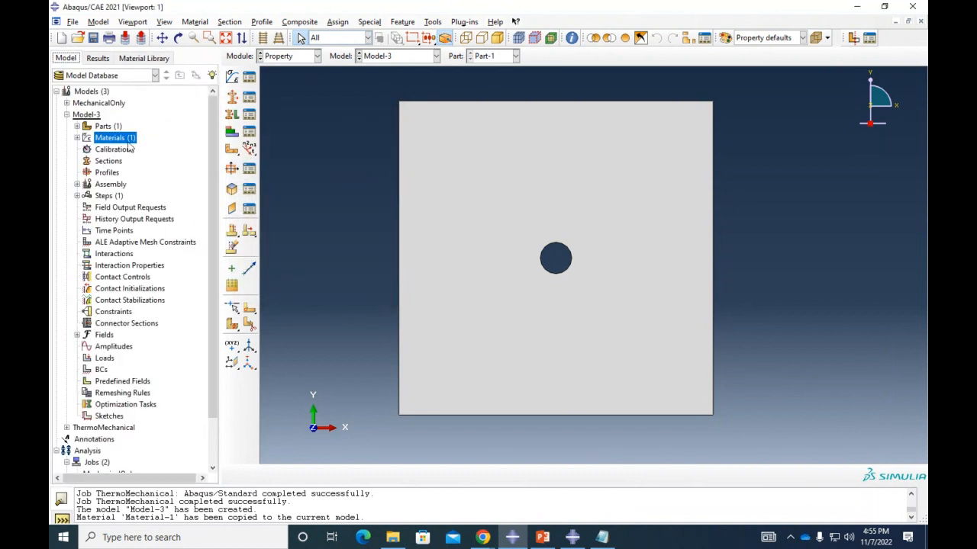
click(77, 139)
click(111, 151)
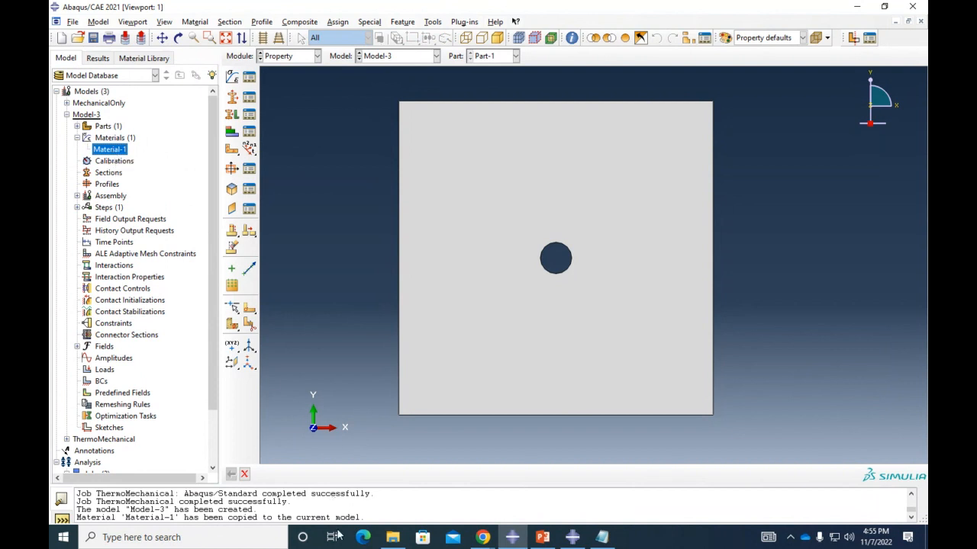
Step: Switch to File Explorer and look through the MechanicalOnly and ThermoMechanical files in the Abaqus3D_Plasticity folder
click(392, 537)
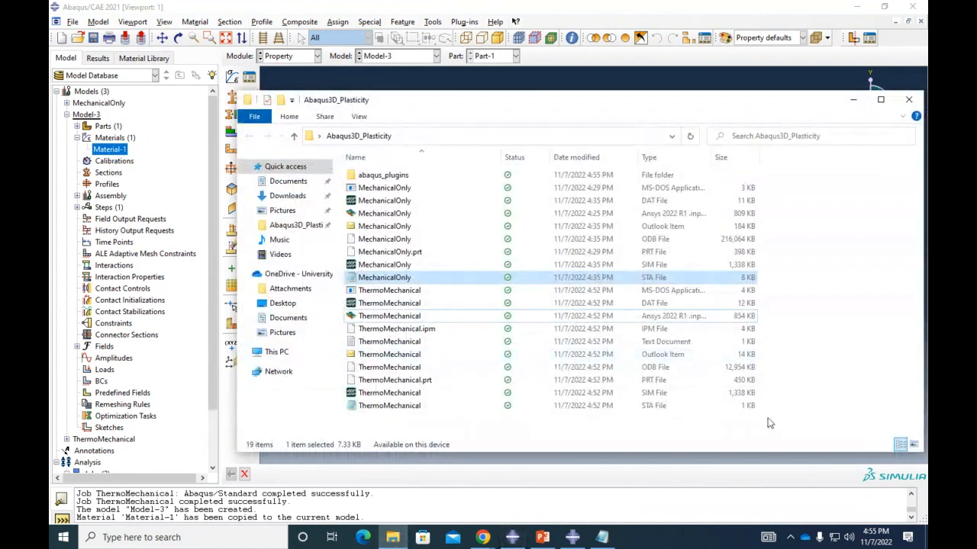
click(782, 384)
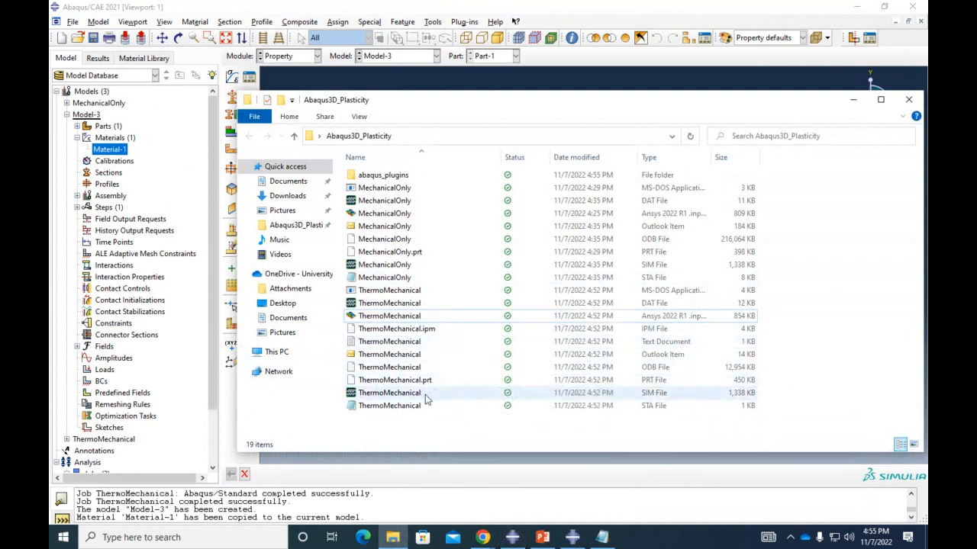
click(473, 393)
click(658, 217)
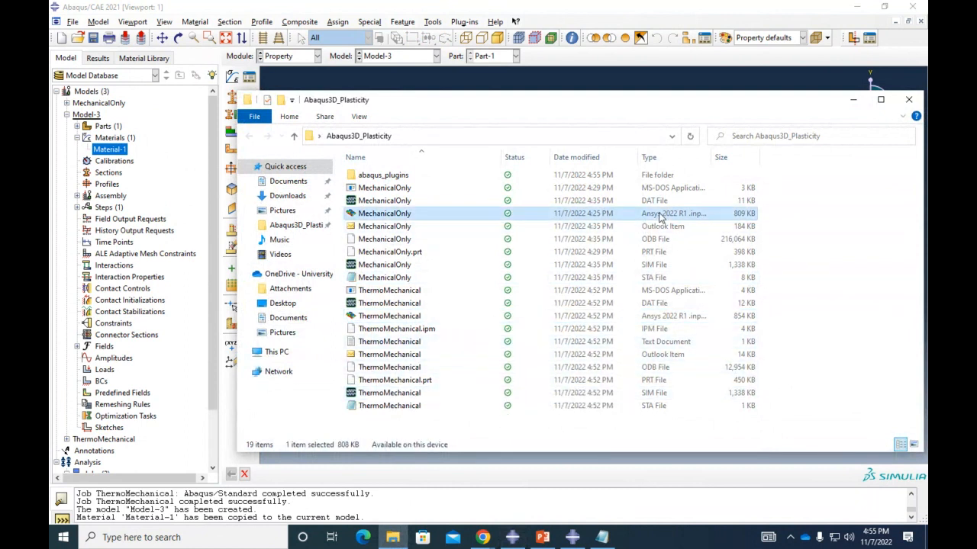
click(423, 279)
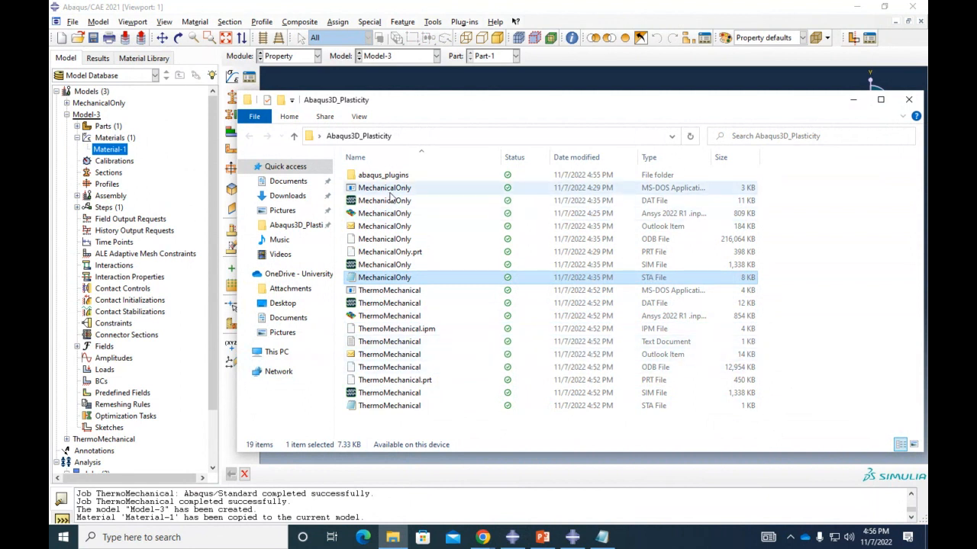
Step: Sort the Abaqus3D_Plasticity files by modification date, look through them, and switch back to Abaqus/CAE
click(418, 226)
click(409, 267)
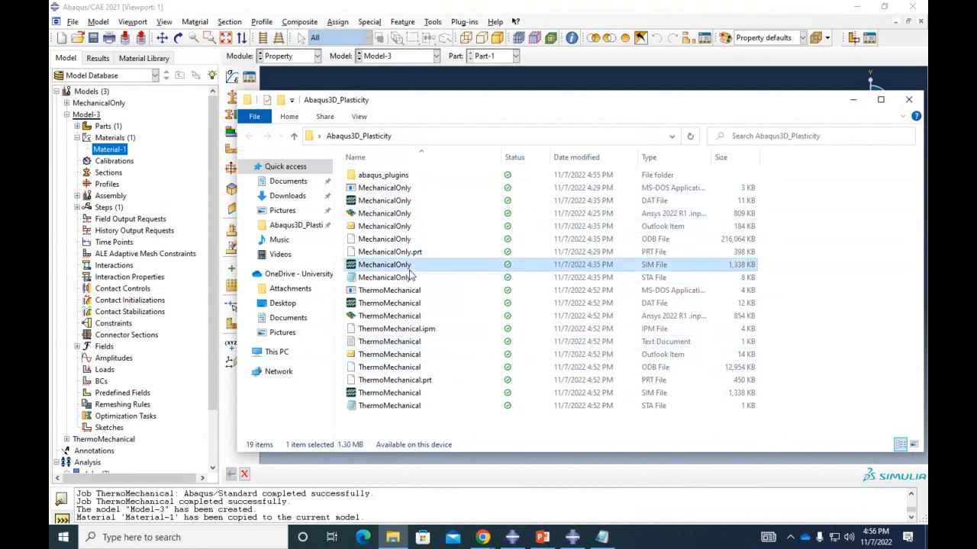
click(410, 279)
click(414, 303)
click(431, 331)
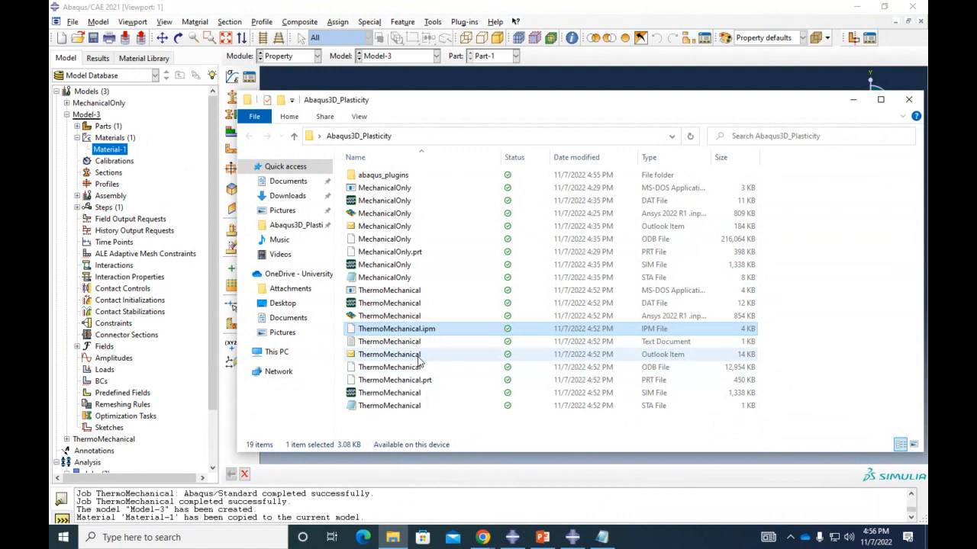
click(617, 160)
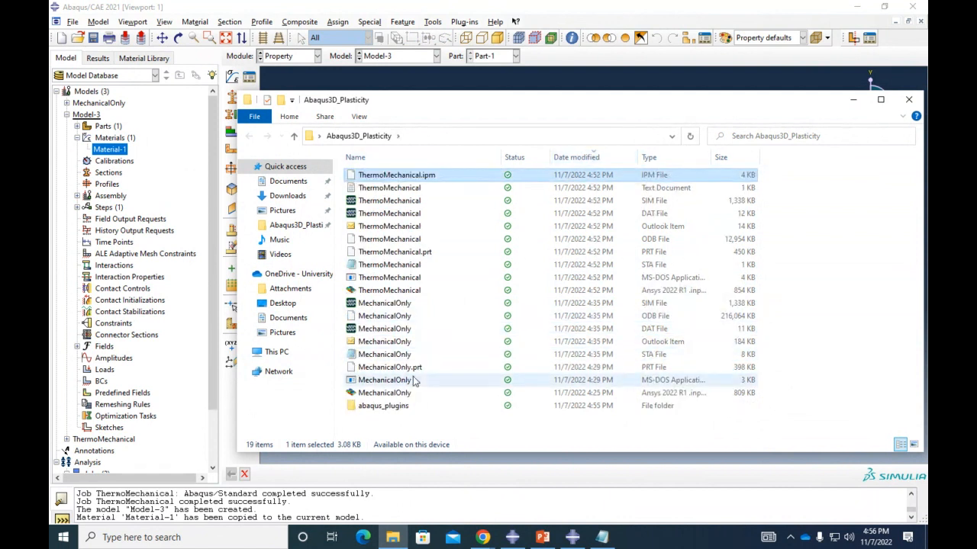
click(583, 159)
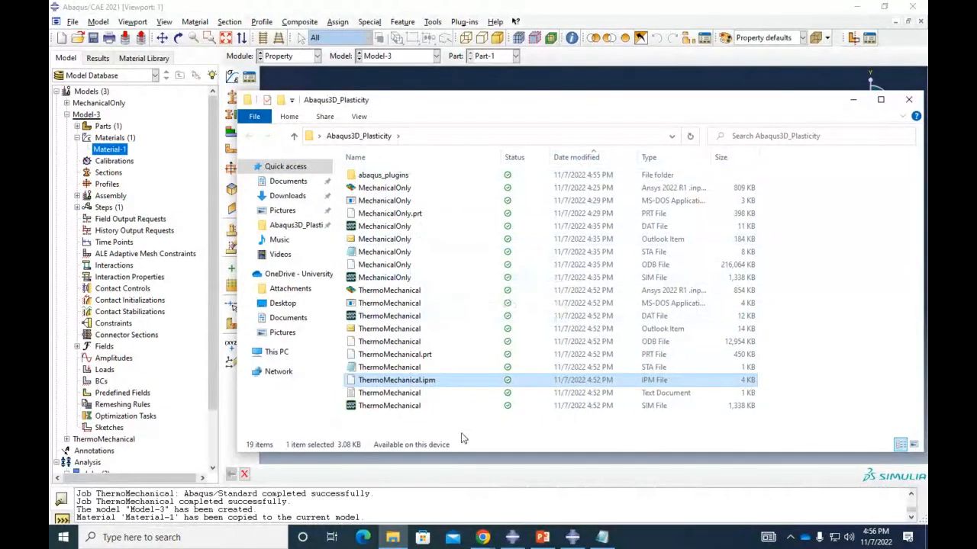
click(424, 470)
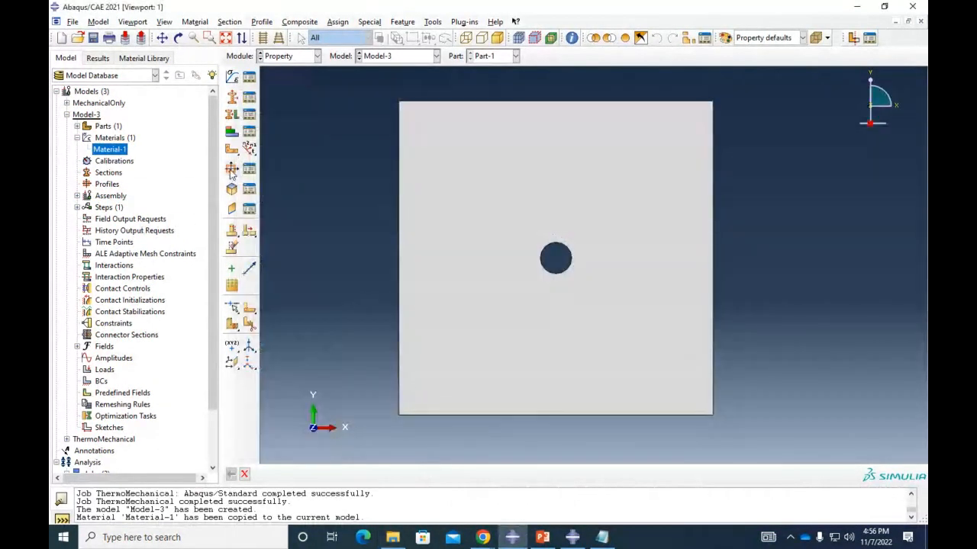
Step: Open Model-3's Material-1 and review its conductivity, elastic and plastic data
double_click(118, 151)
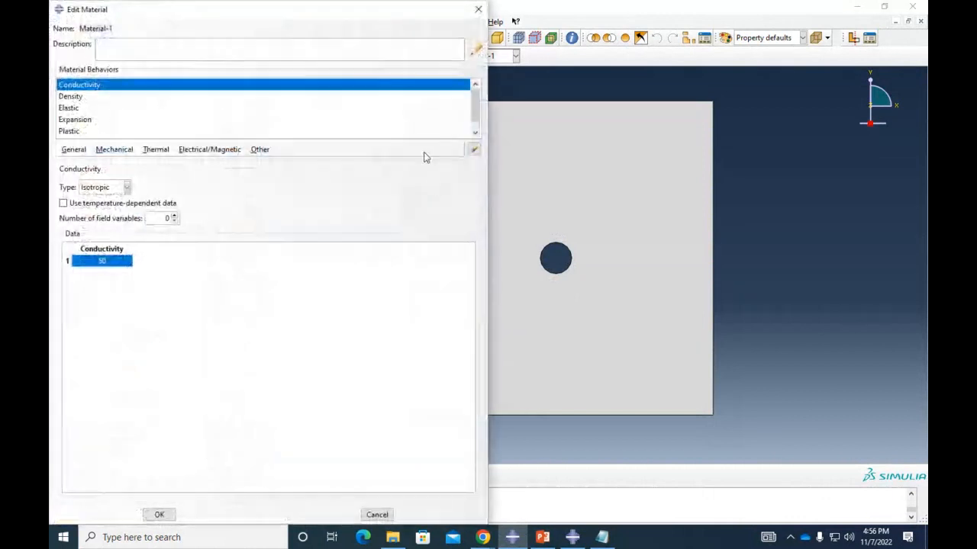
drag(195, 22, 306, 22)
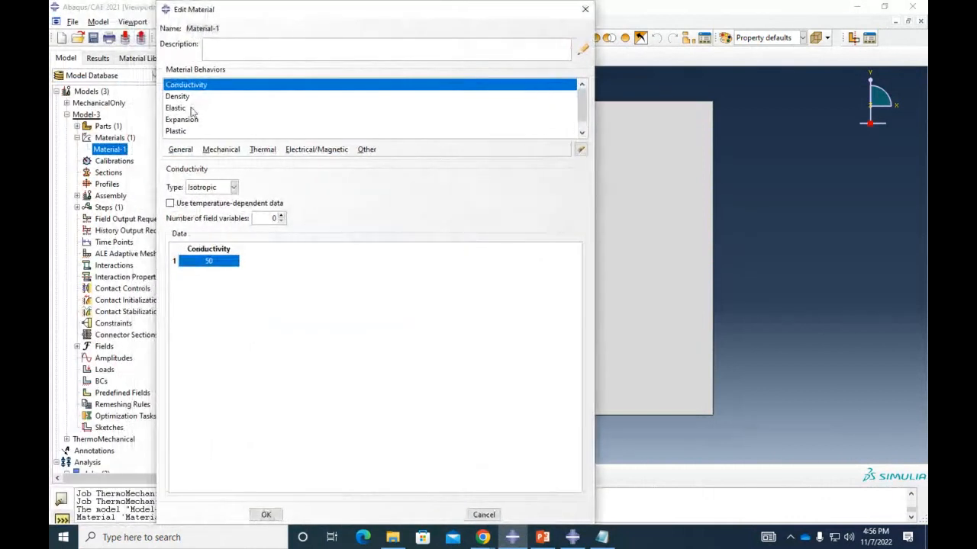
click(188, 108)
double_click(209, 317)
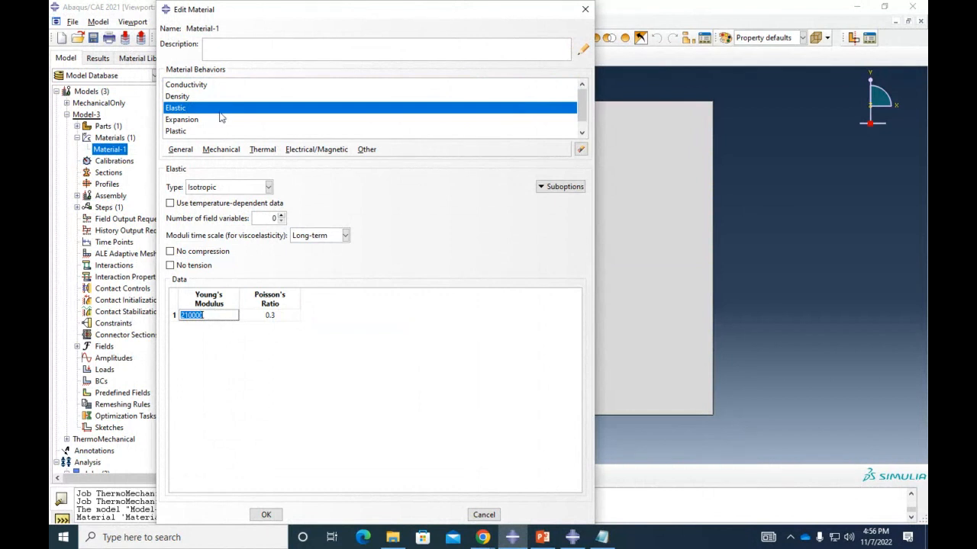
click(183, 131)
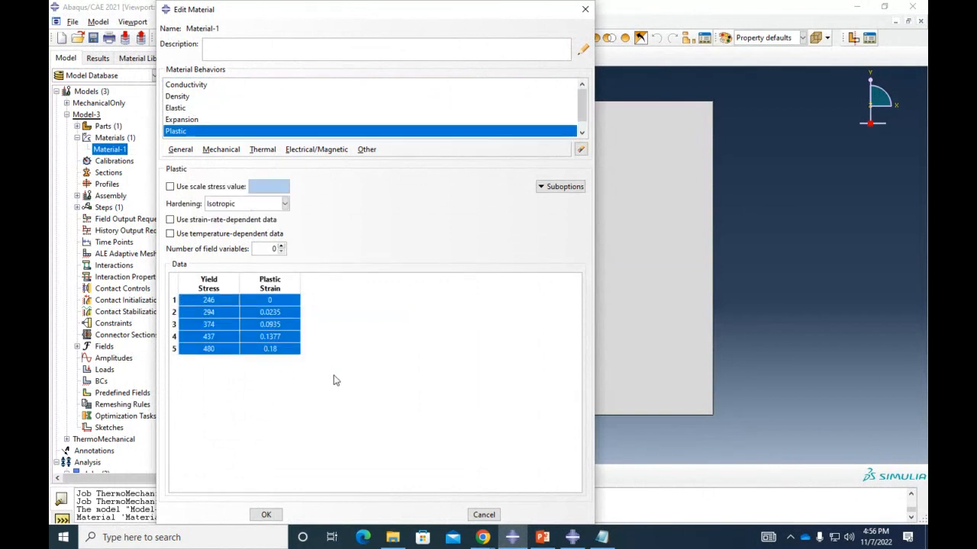
click(265, 514)
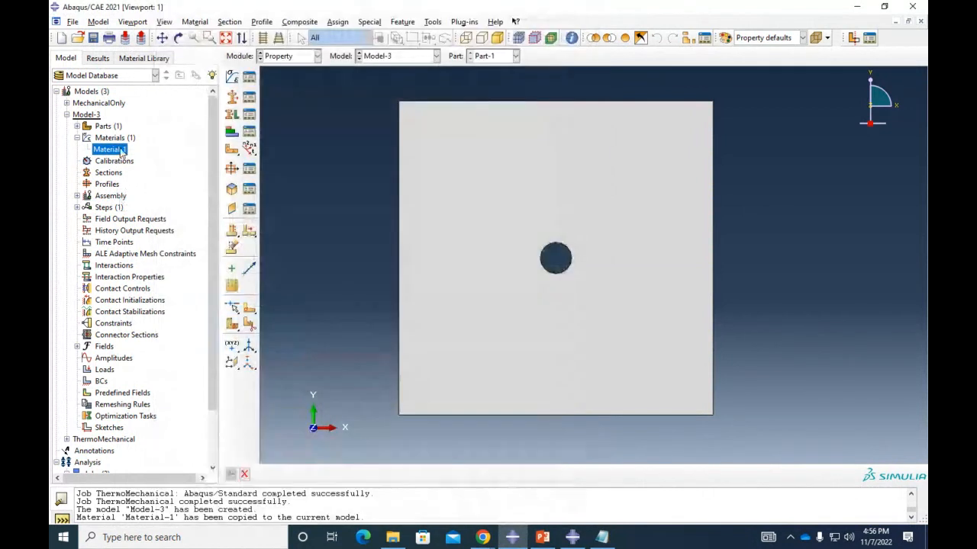
Step: Create a solid homogeneous section Section-1 using Material-1 and assign it to the entire plate
click(243, 100)
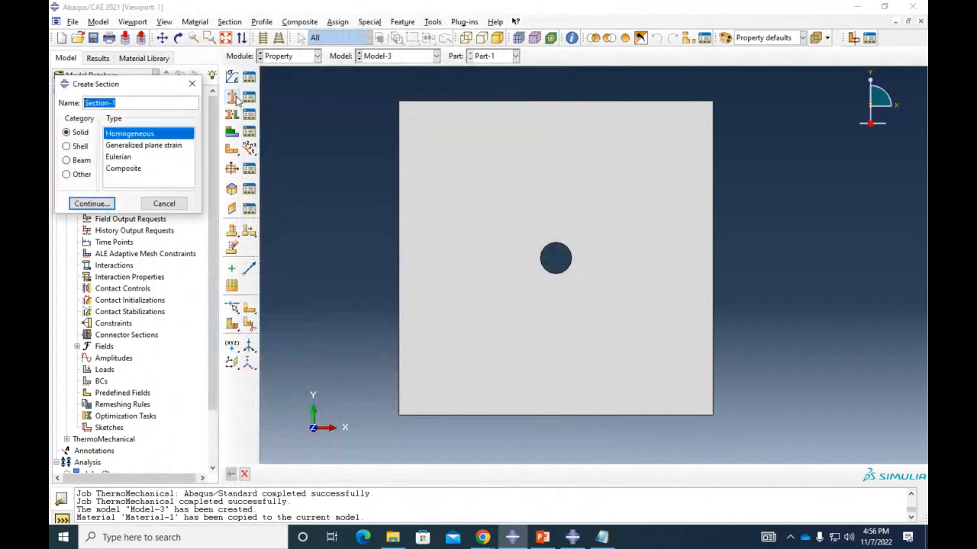
click(103, 203)
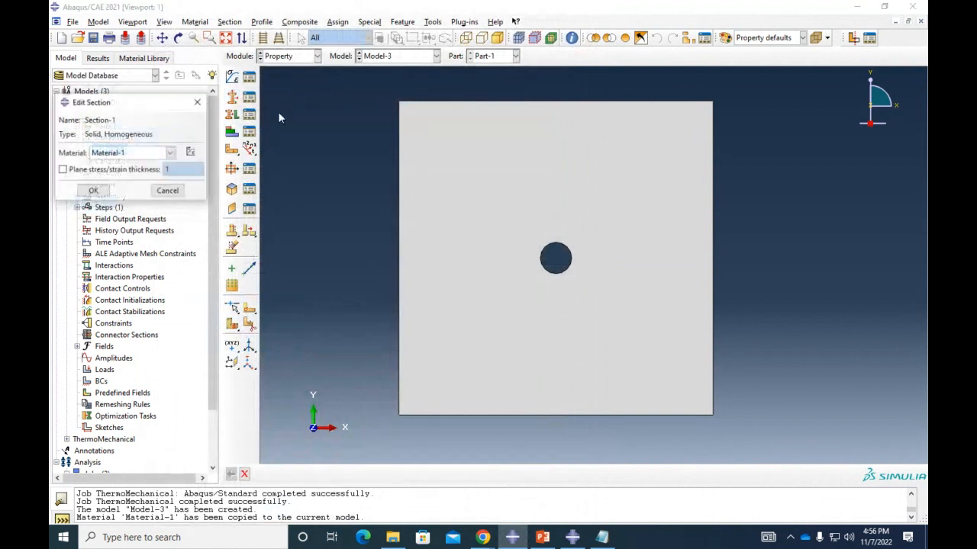
click(232, 113)
drag(367, 87, 781, 428)
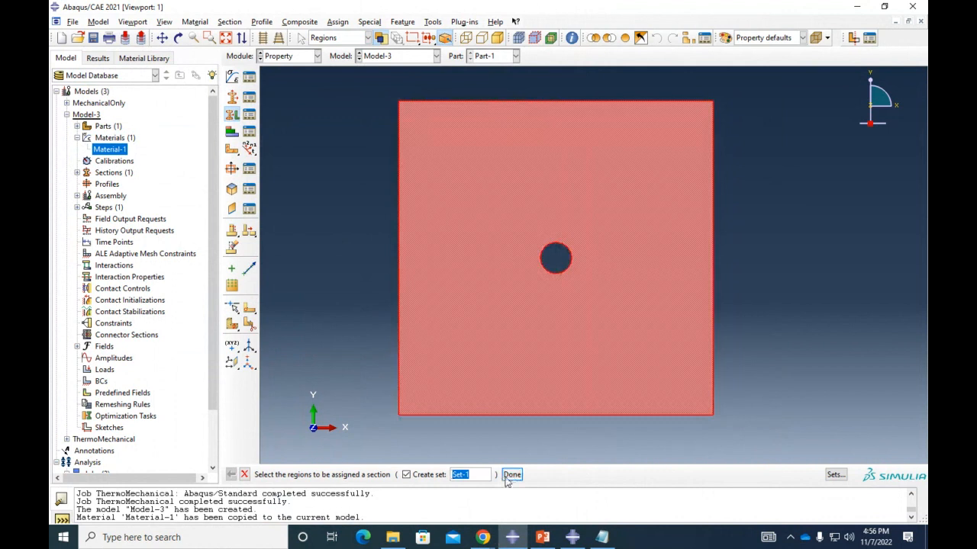
click(511, 474)
click(102, 297)
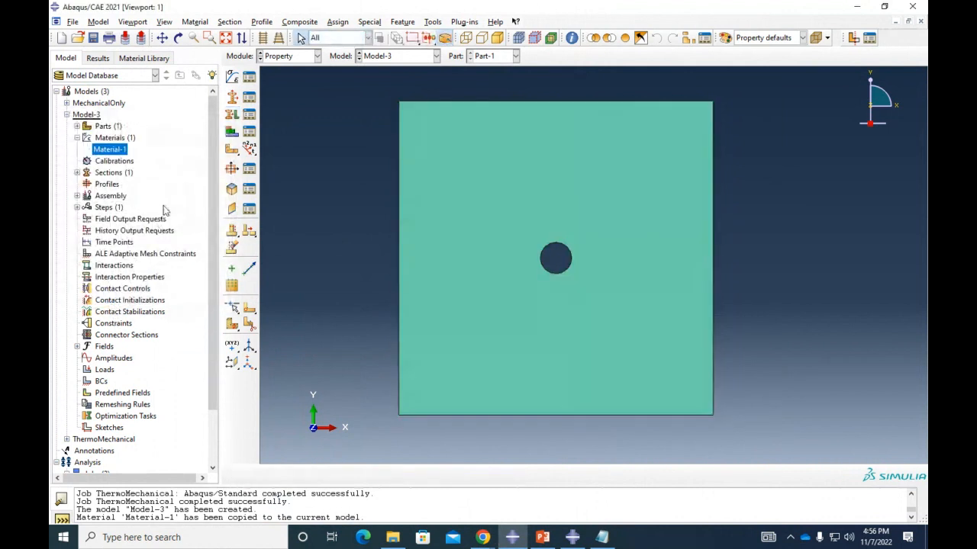
Step: Add an instance of the plate part to Model-3's assembly
click(77, 196)
click(112, 209)
double_click(112, 209)
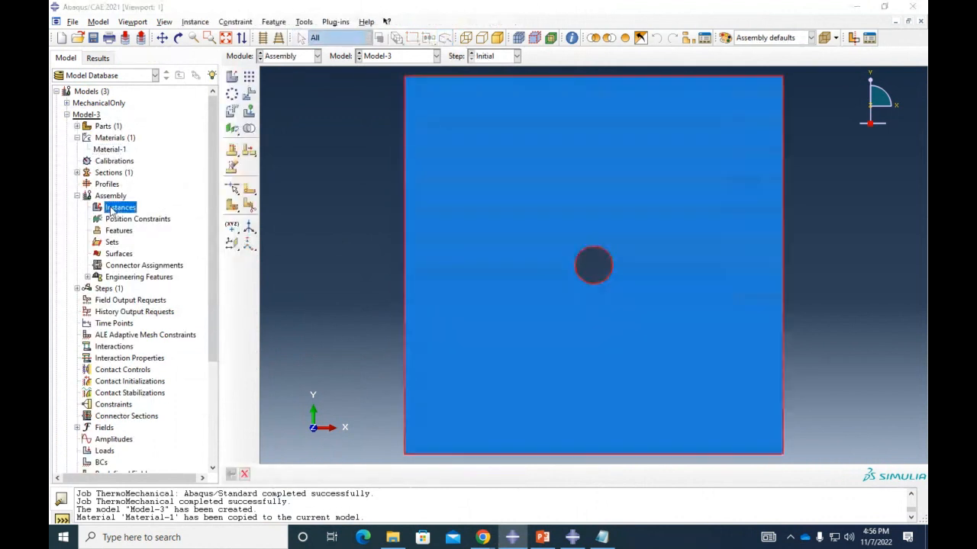
click(81, 356)
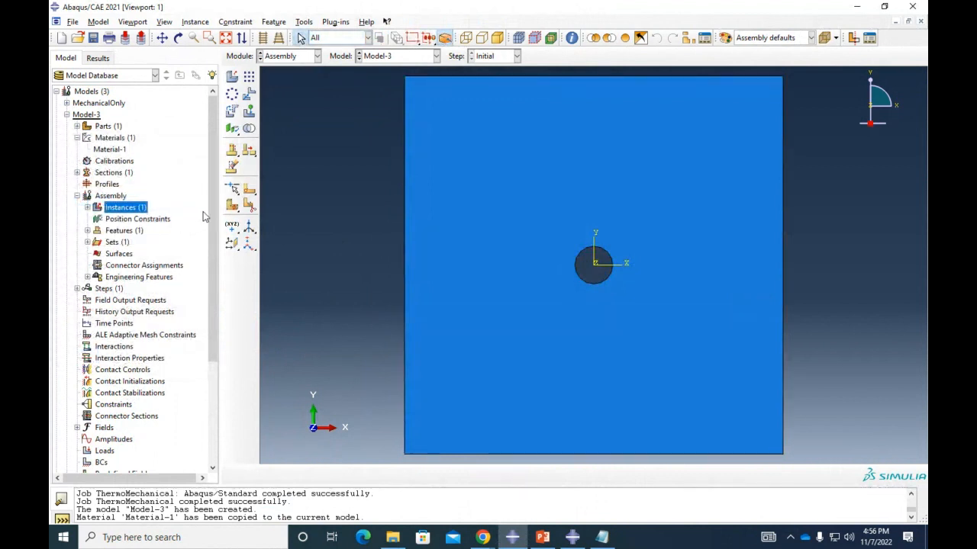
Step: Create a Static, General step after the Initial step with the default settings
double_click(107, 288)
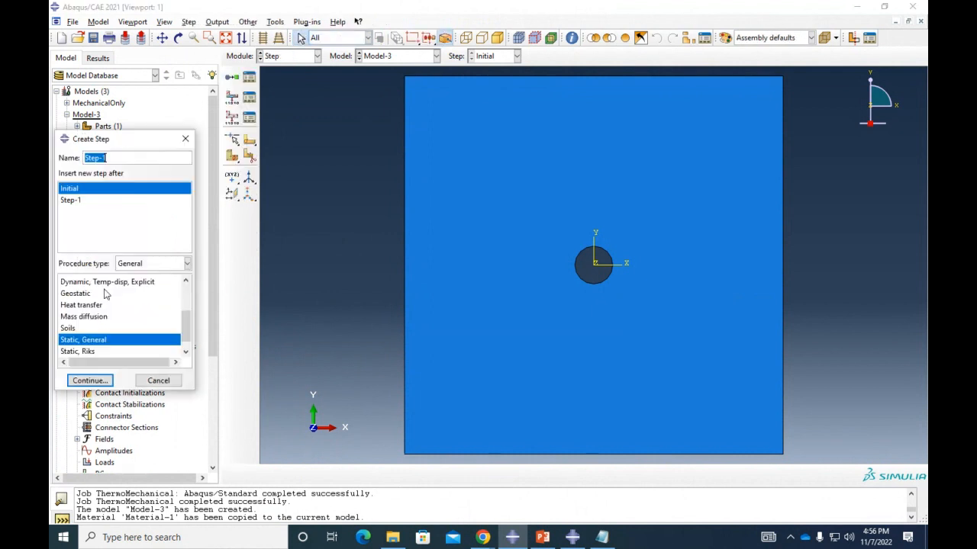
click(89, 381)
click(137, 472)
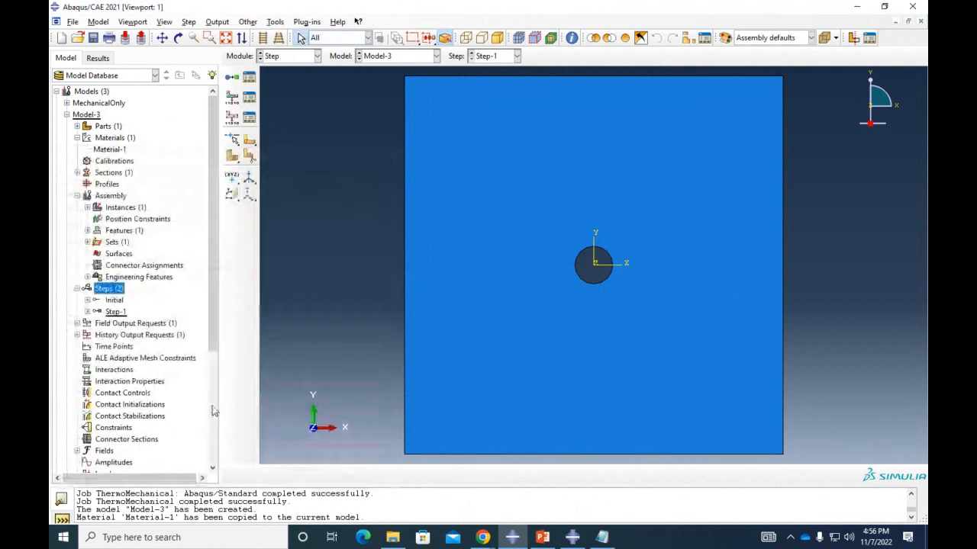
Step: Create a Displacement/Rotation boundary condition BC-1 in Step-1 that fixes U1 and U2 along the plate's lower edge
scroll(207, 372, down, 2)
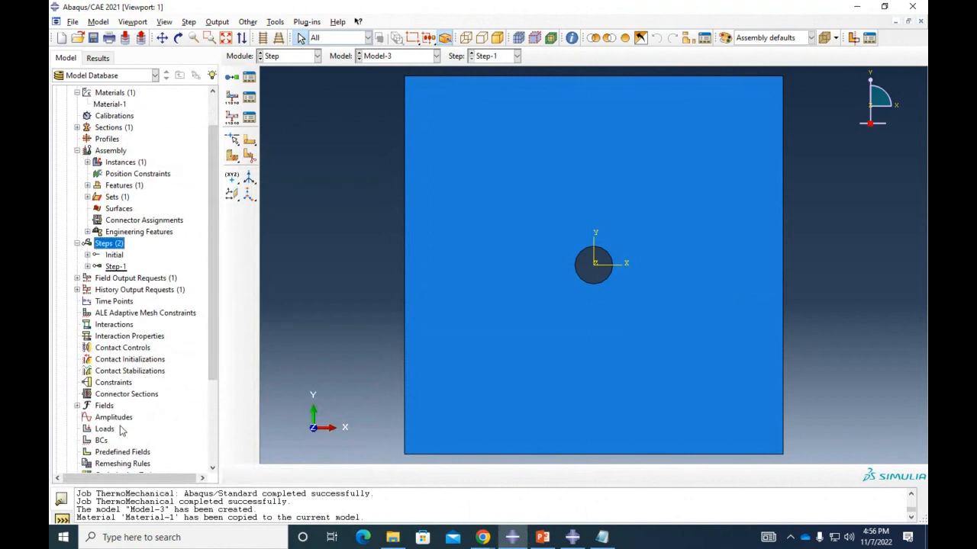
scroll(120, 431, up, 2)
scroll(119, 432, down, 4)
scroll(364, 396, up, 2)
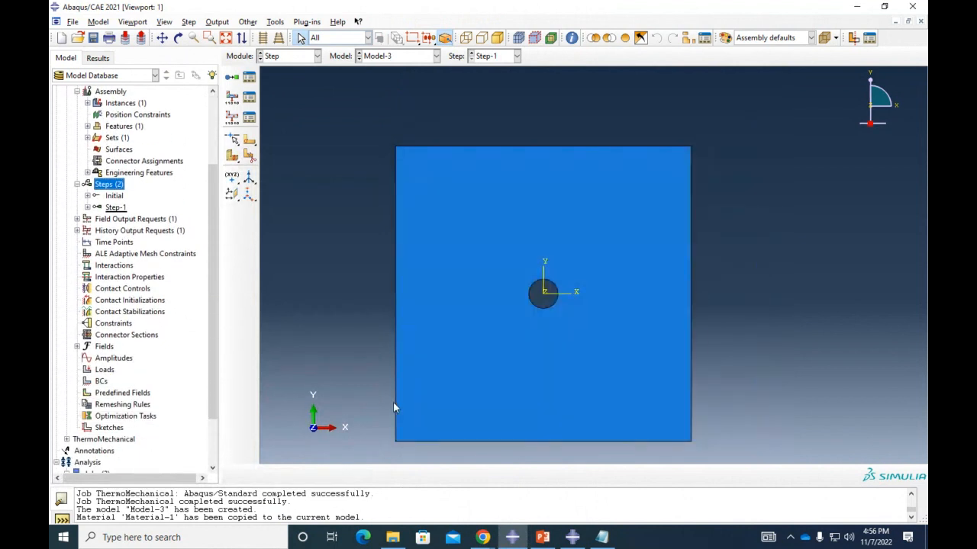
double_click(100, 381)
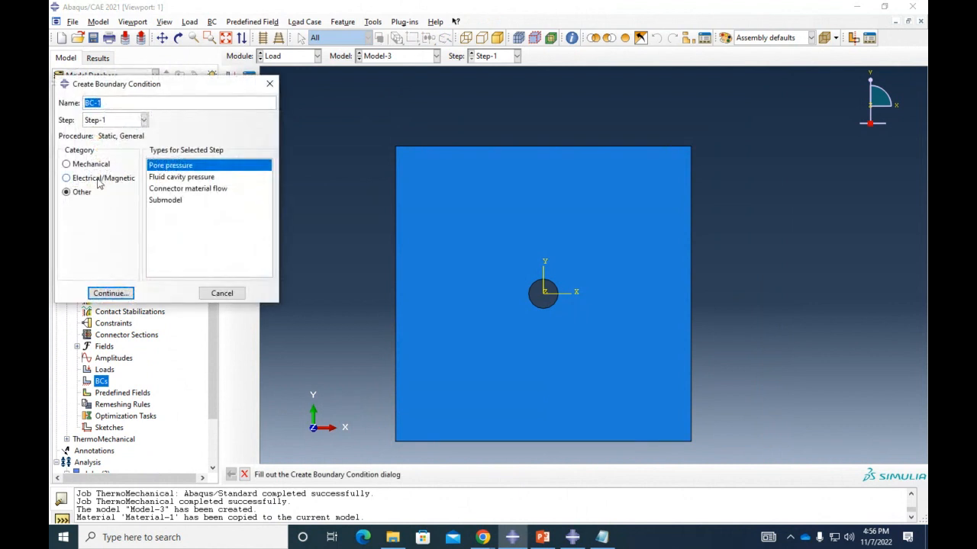
click(86, 164)
click(125, 295)
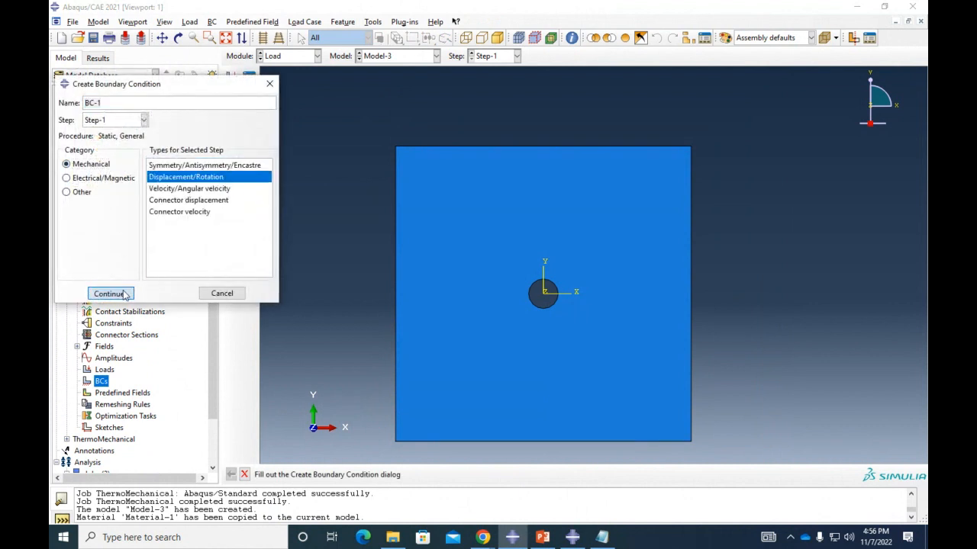
click(452, 441)
click(469, 474)
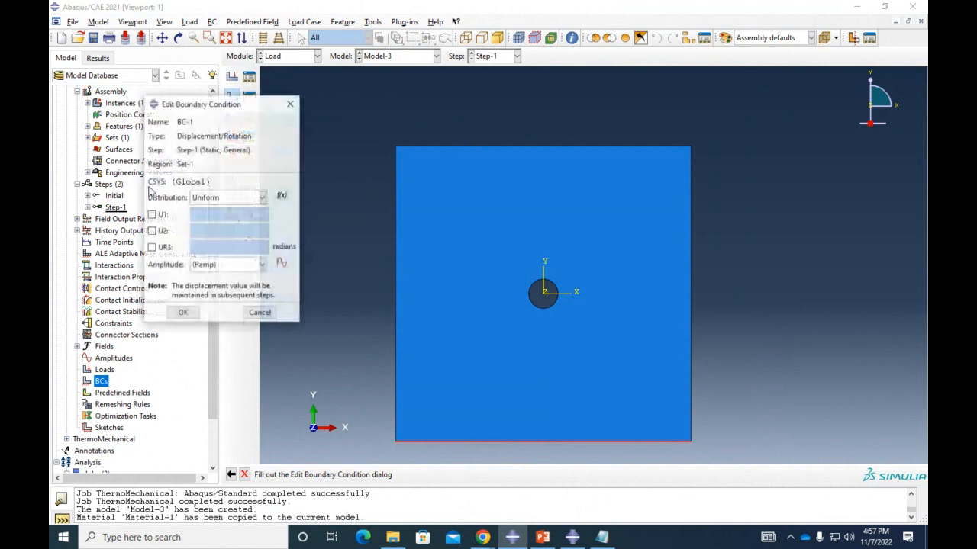
click(152, 215)
click(152, 231)
click(183, 312)
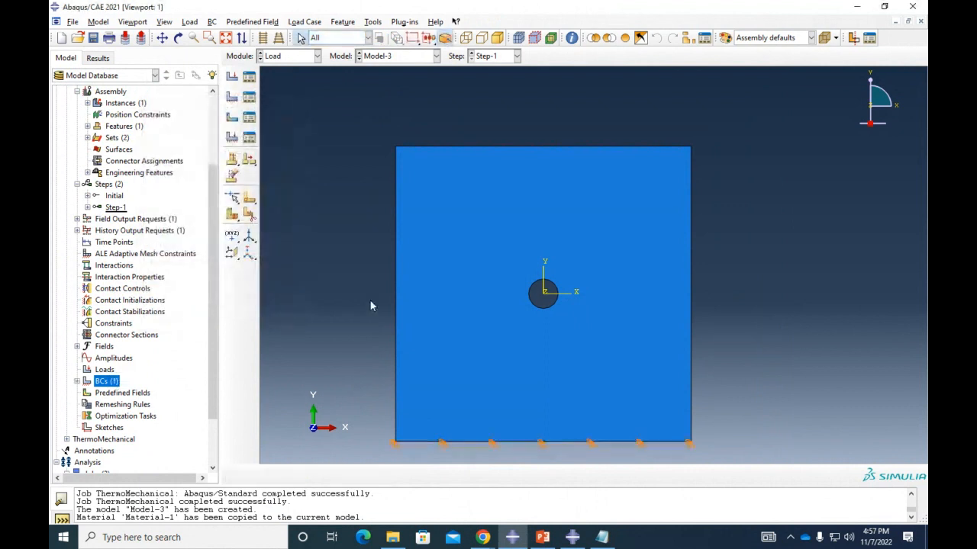
Step: Create a Displacement/Rotation boundary condition BC-2 in Step-1 with U2 set to 5 on the plate's upper edge
double_click(98, 380)
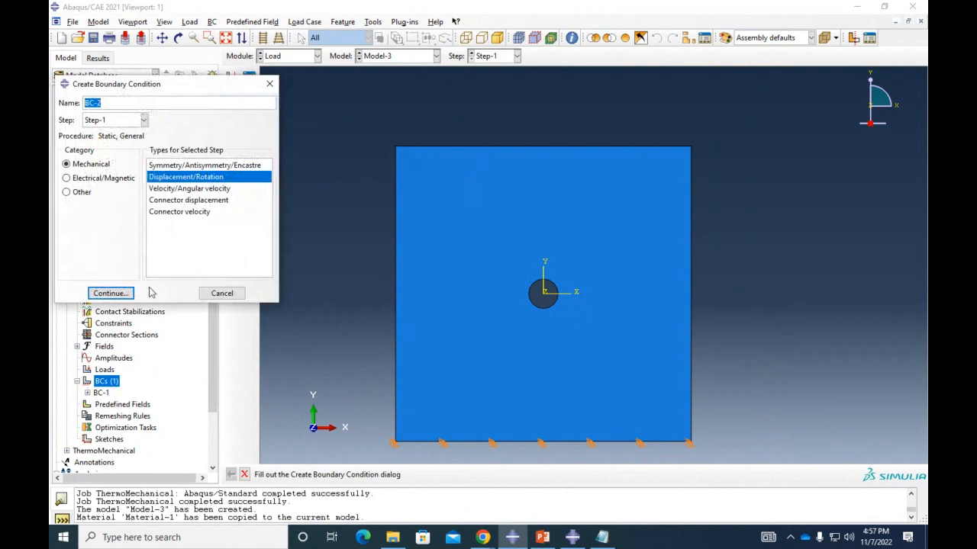
click(126, 291)
click(485, 147)
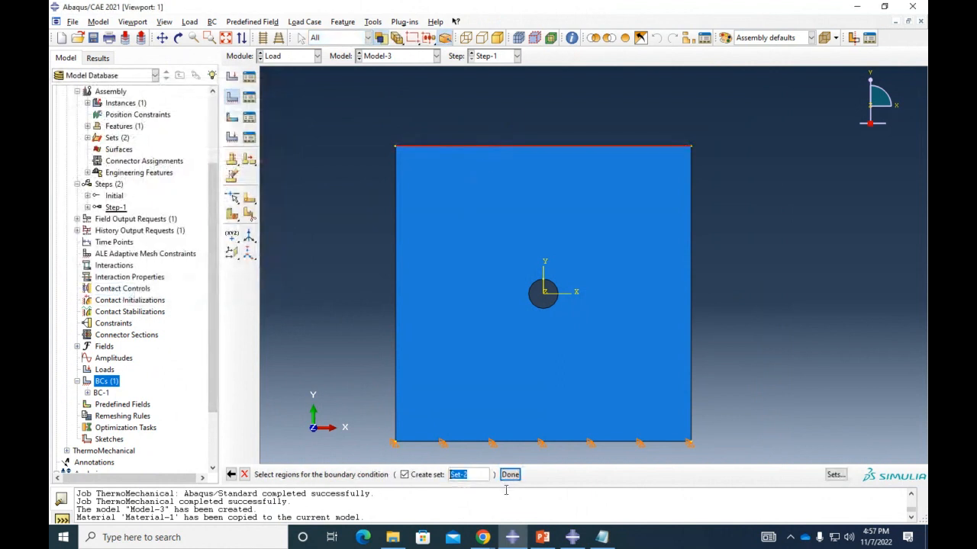
click(510, 474)
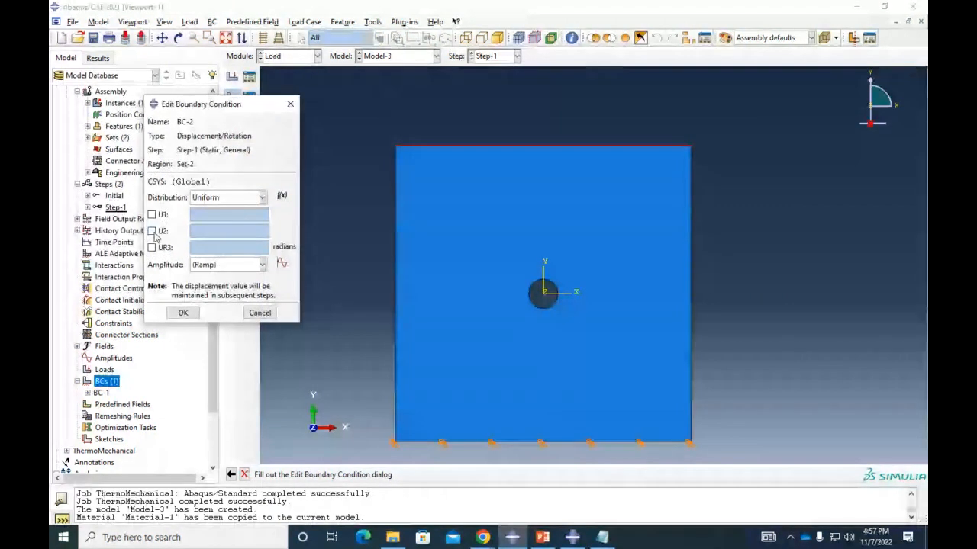
click(163, 231)
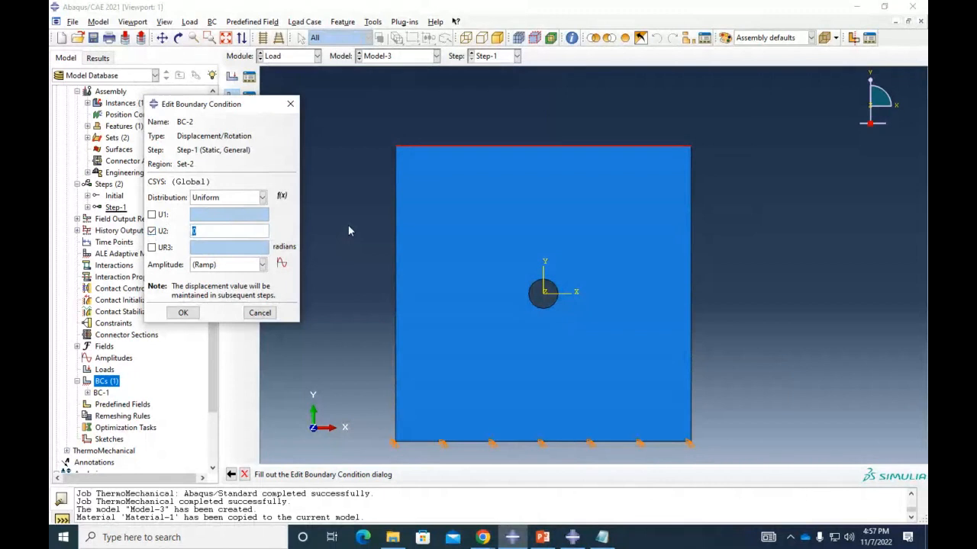
text(5)
click(183, 313)
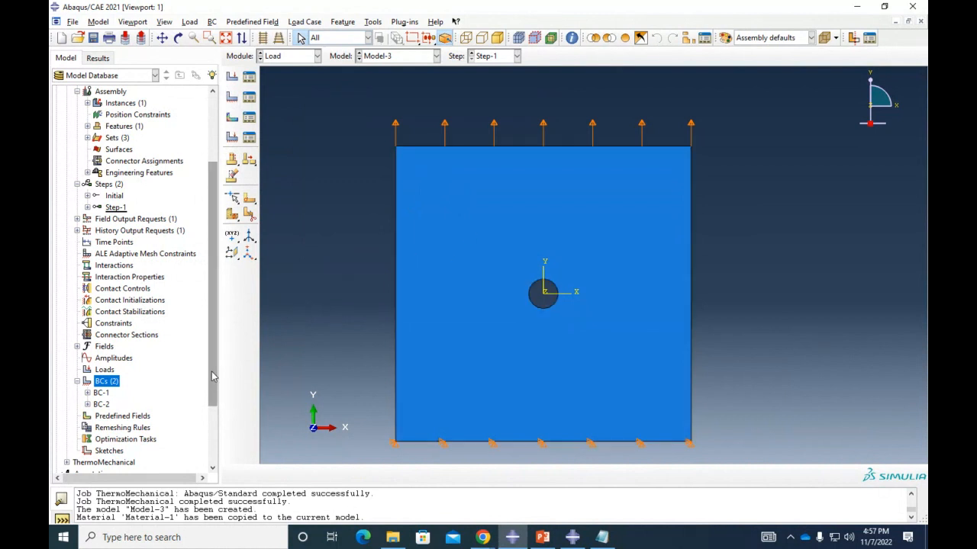
Step: Switch to the Mesh module, work on Part-1 instead of the assembly, and seed it with a global size of 2
drag(213, 376, 211, 421)
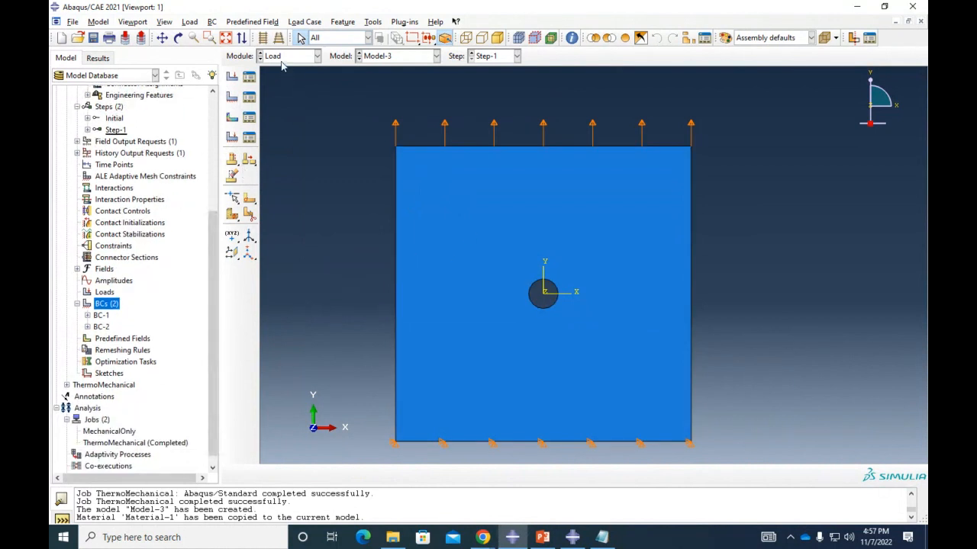
click(286, 56)
click(286, 137)
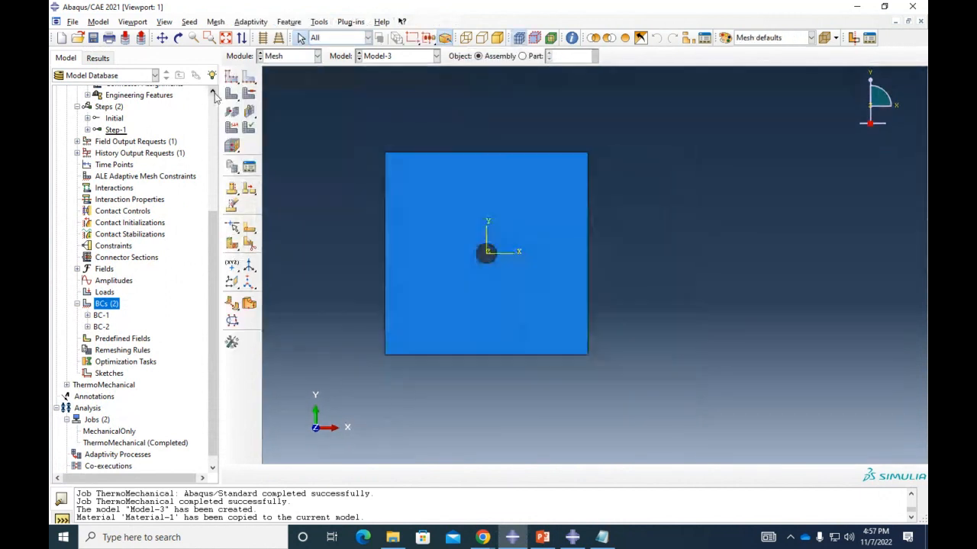
click(232, 77)
click(486, 291)
click(522, 56)
click(232, 77)
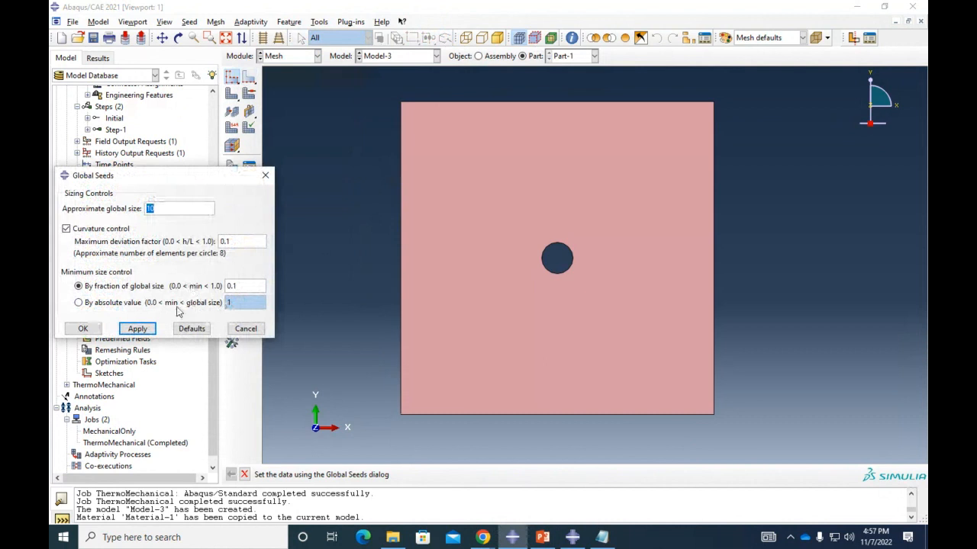
click(136, 329)
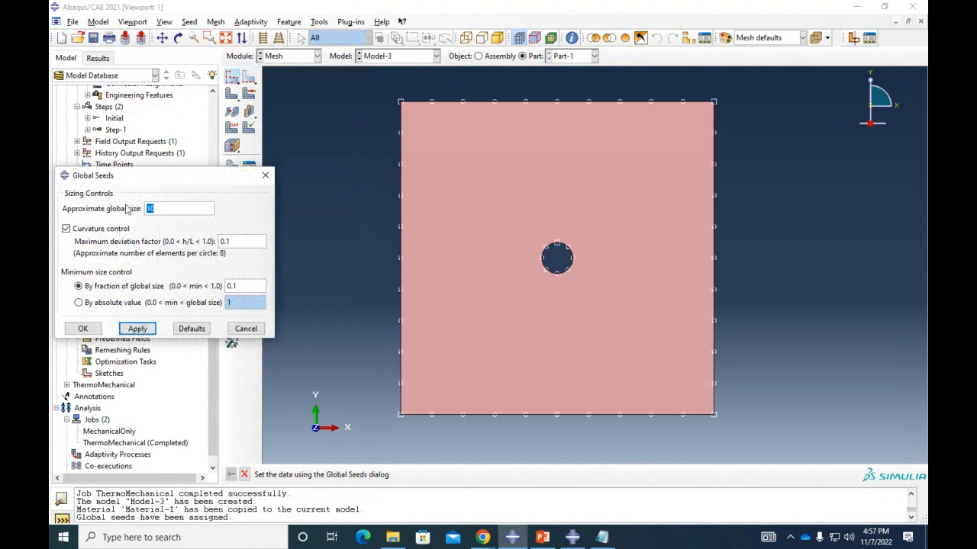
text(2)
click(136, 329)
click(84, 329)
Step: Seed the hole's edge with an approximate element size of 0.5 and mesh the part
click(249, 77)
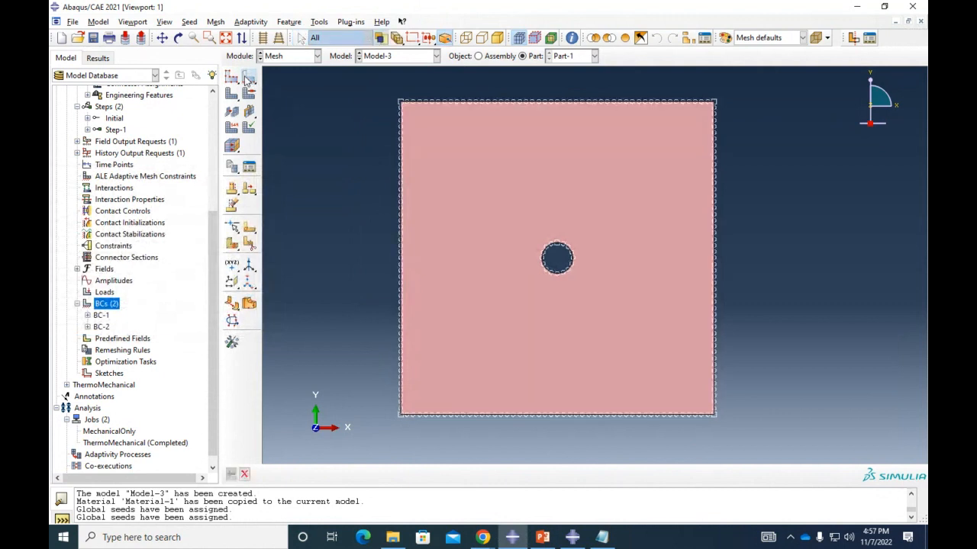
scroll(509, 292, down, 1)
click(553, 239)
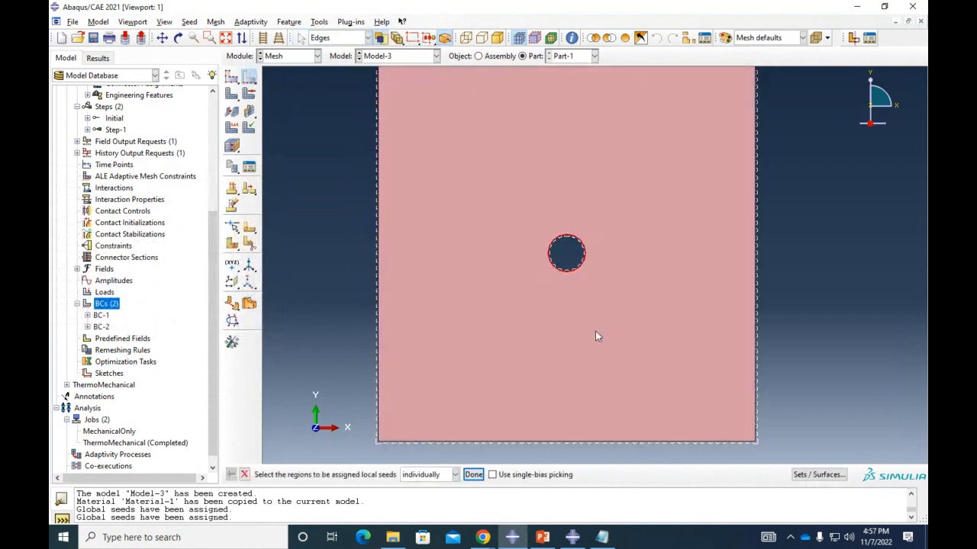
click(473, 474)
double_click(180, 220)
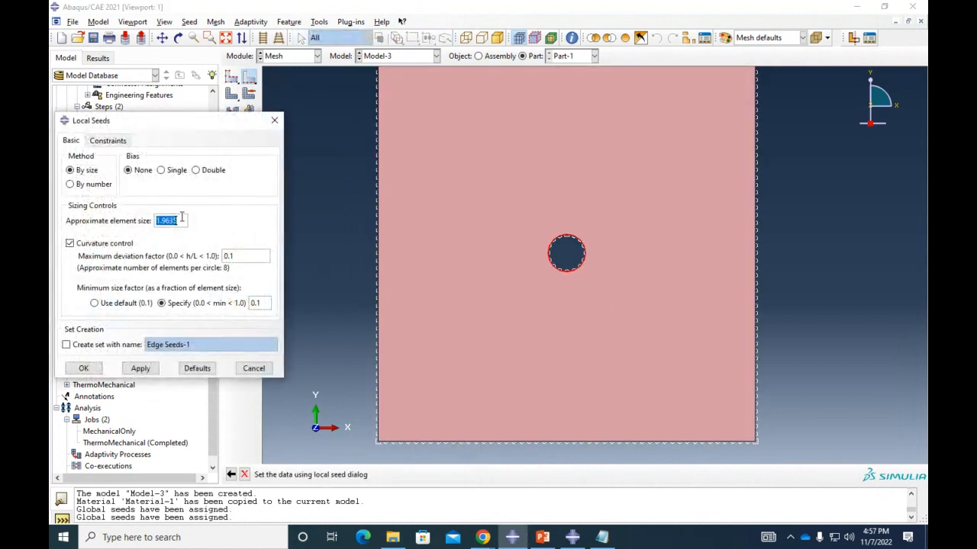
text(0.5)
click(84, 368)
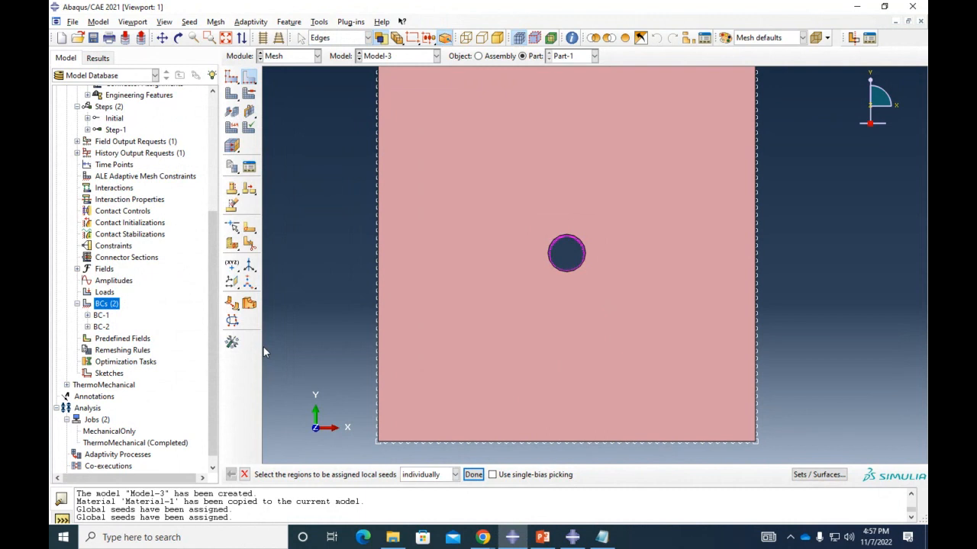
click(232, 93)
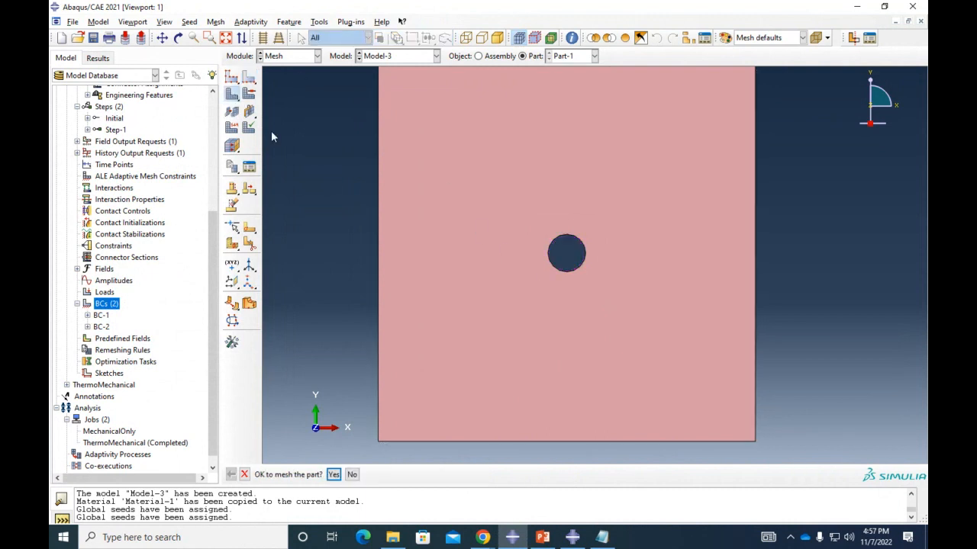
click(334, 474)
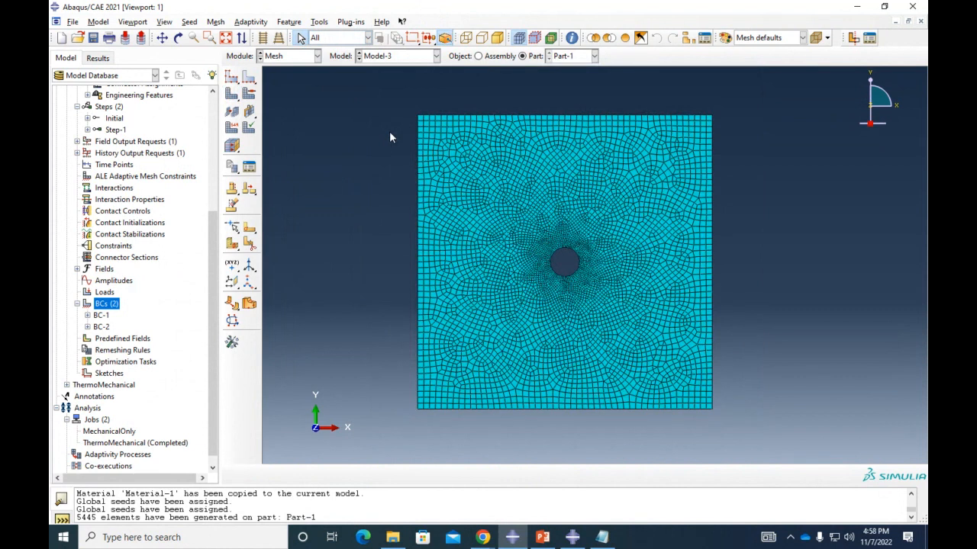
Step: Create a job named PlatePlastic for Model-3 with the default job settings
scroll(189, 350, down, 1)
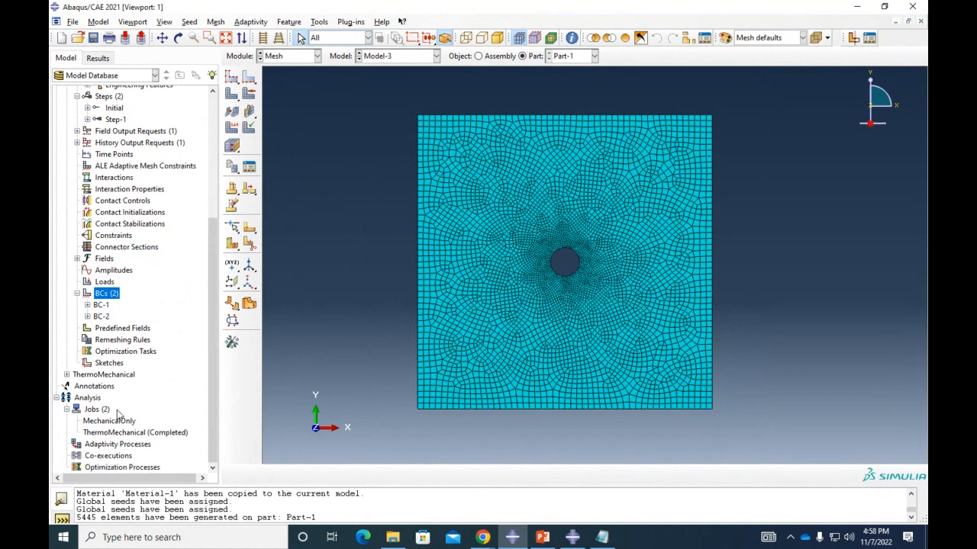
click(93, 409)
right_click(93, 410)
click(138, 441)
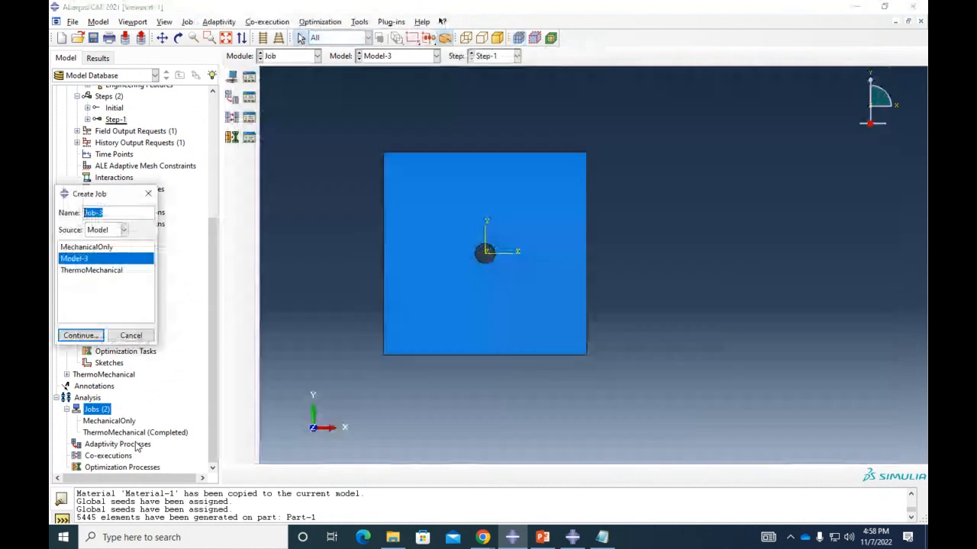
text(PlatePlastic)
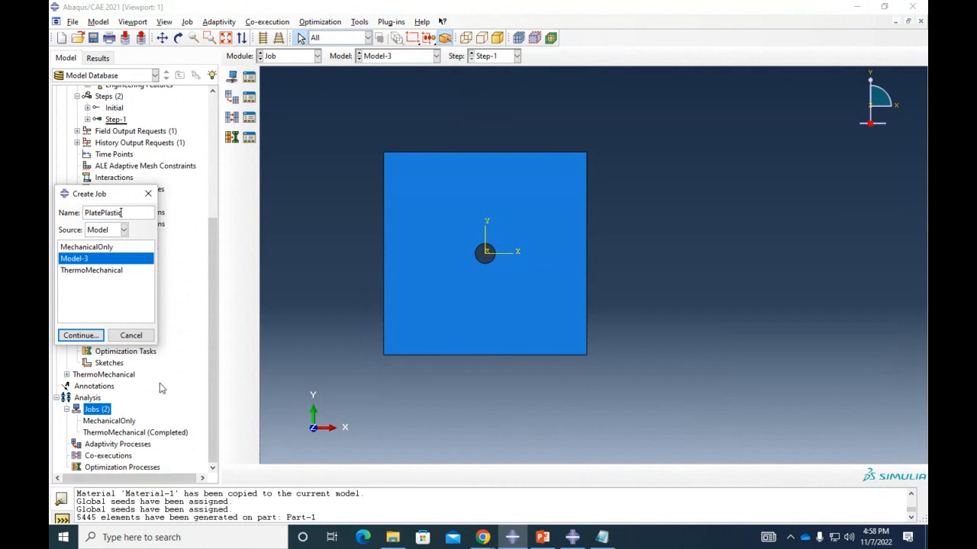
click(80, 335)
click(319, 394)
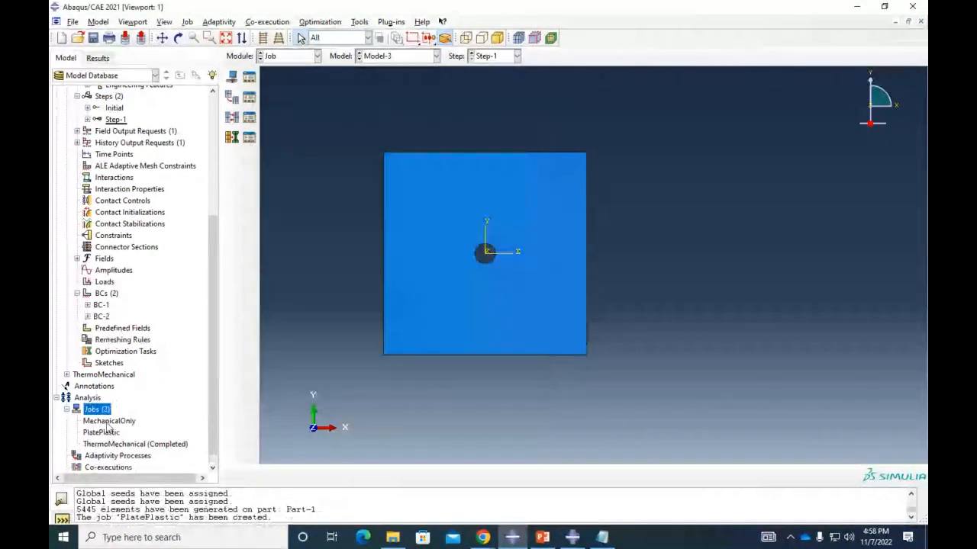
Step: Submit the PlatePlastic job for analysis
click(99, 431)
right_click(114, 432)
click(154, 457)
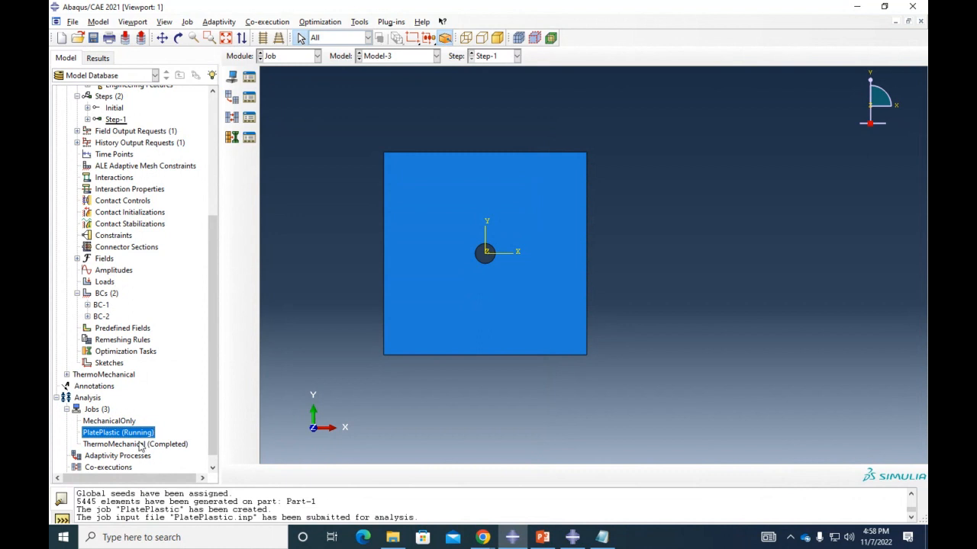
Step: Open the monitor of the PlatePlastic job and enlarge its window and increment table
right_click(137, 435)
click(183, 474)
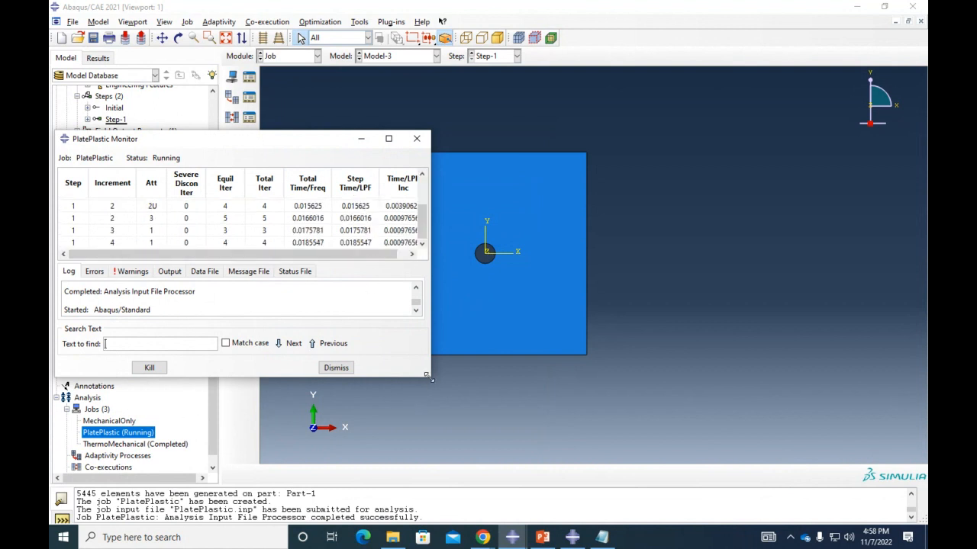
drag(432, 367, 586, 527)
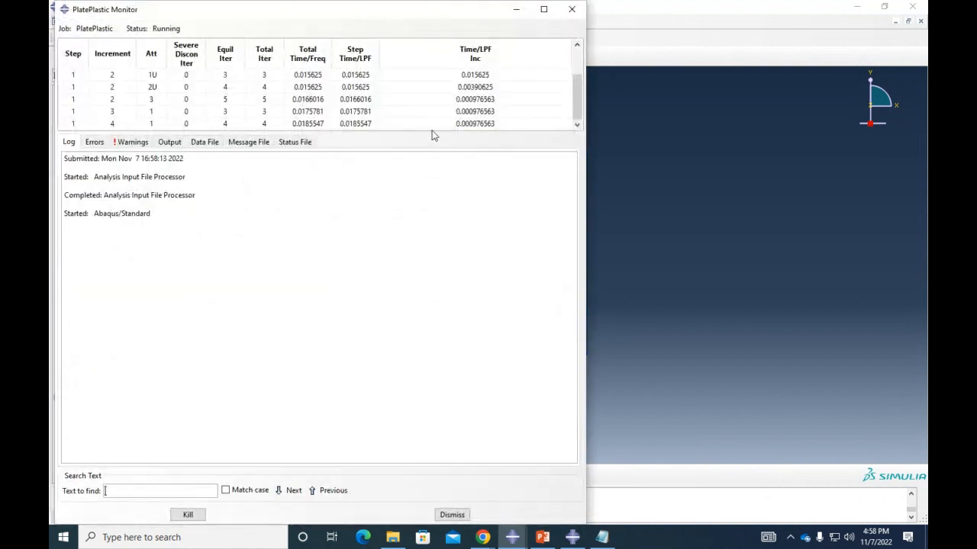
drag(432, 135, 440, 306)
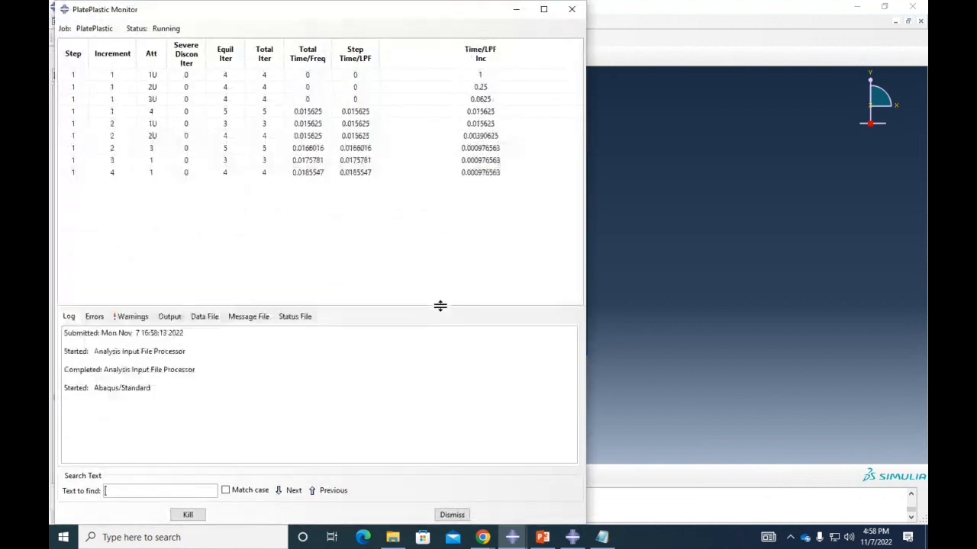
Step: Examine the attempts, iterations and time increment sizes of the first increments in the running PlatePlastic job
click(311, 113)
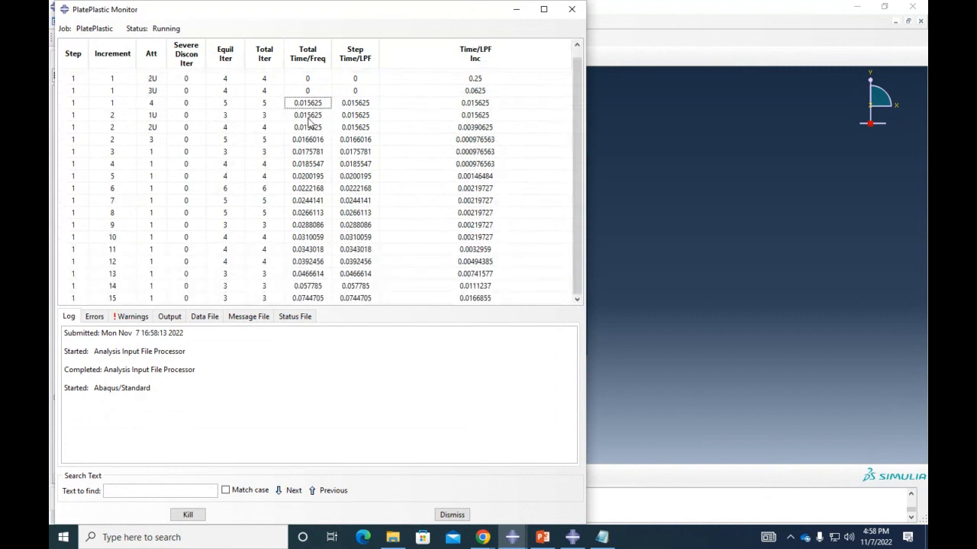
click(310, 118)
click(314, 128)
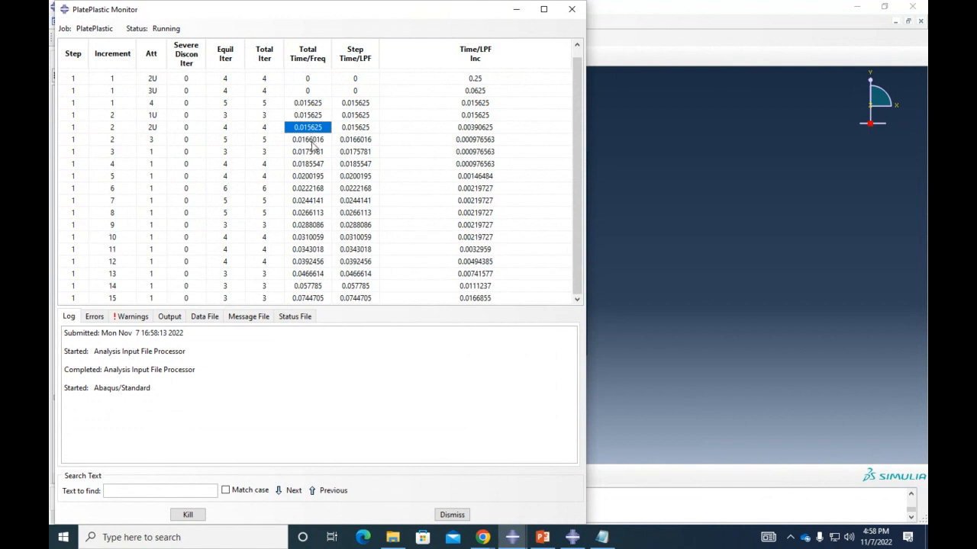
click(311, 140)
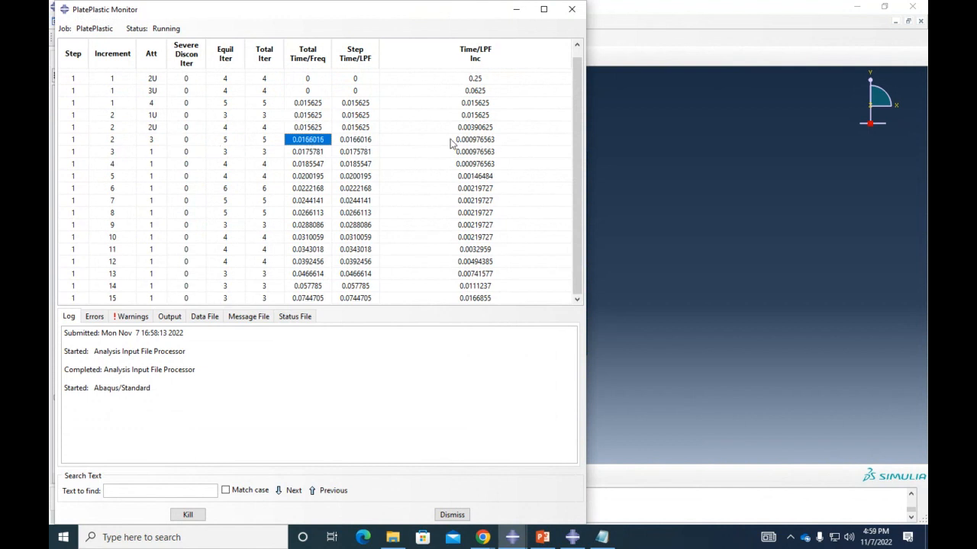
drag(449, 139, 216, 137)
scroll(349, 135, up, 1)
scroll(344, 153, up, 2)
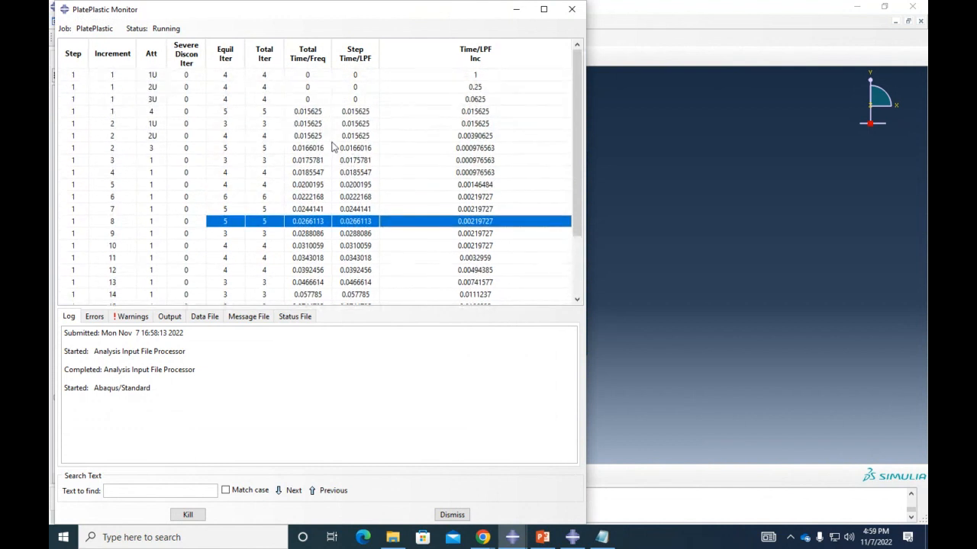
drag(490, 137, 81, 118)
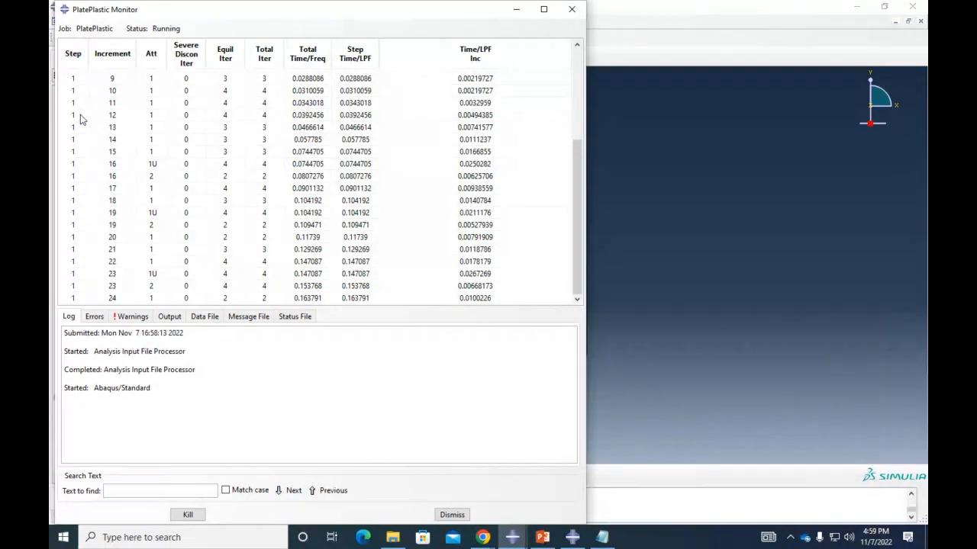
scroll(409, 178, up, 2)
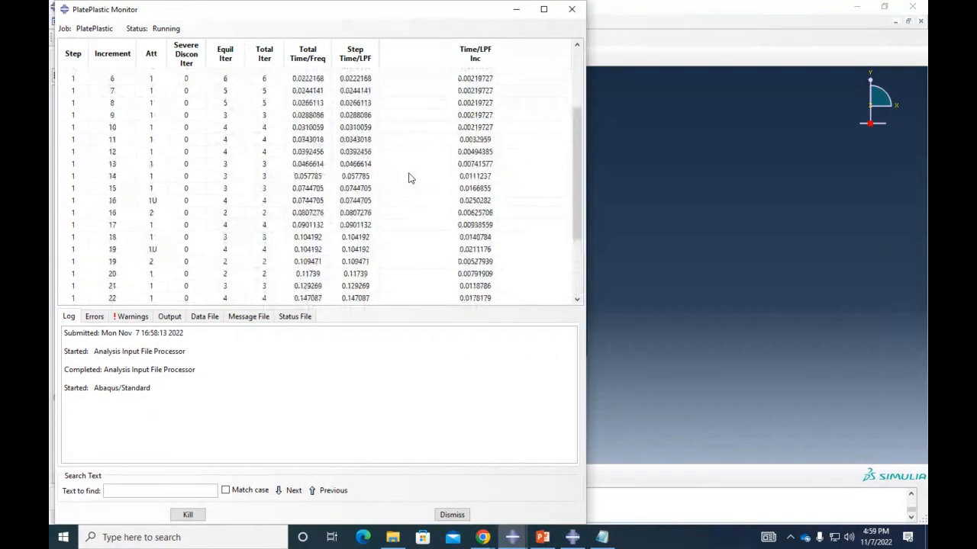
scroll(409, 178, up, 3)
scroll(468, 150, up, 5)
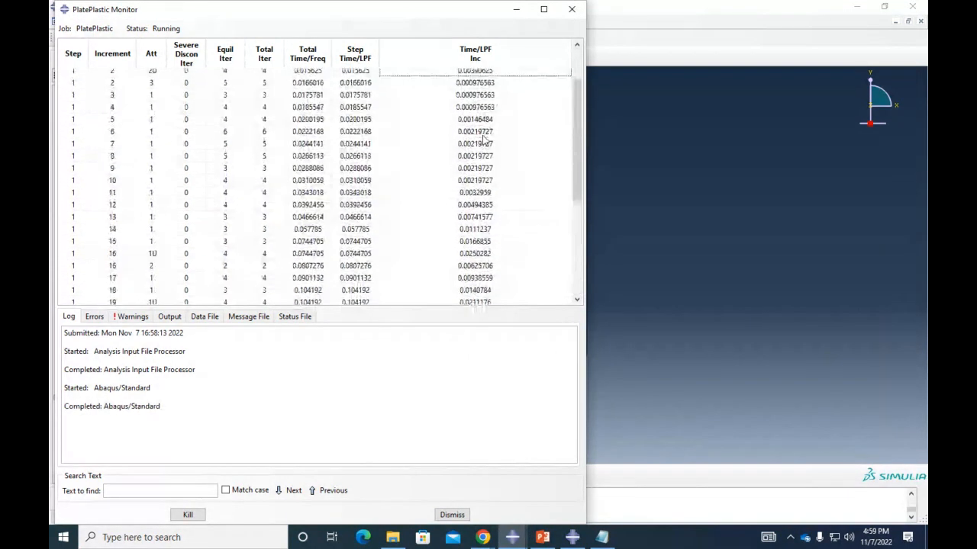
scroll(483, 137, up, 2)
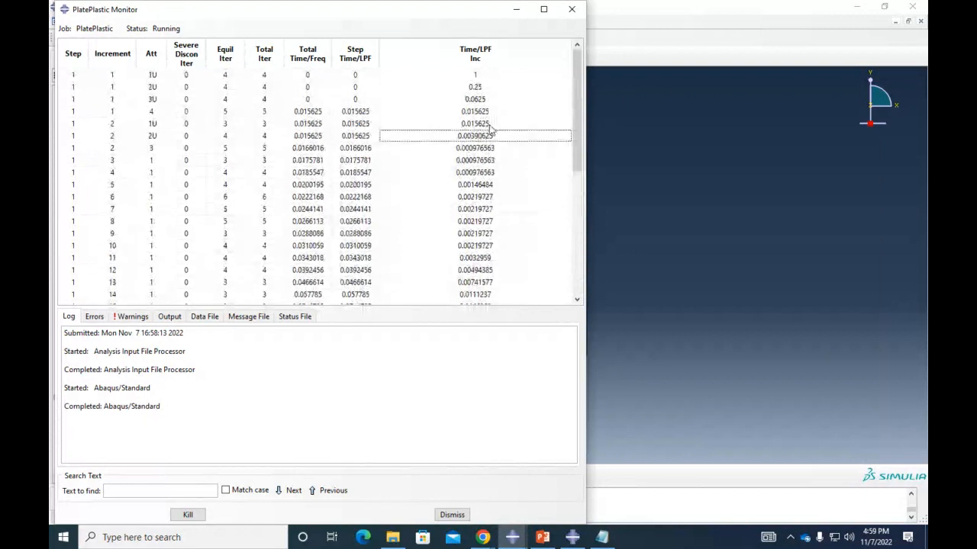
Step: Return to the start of the increment table and examine how the total time advances over increments 2 to 4
click(315, 139)
scroll(315, 125, up, 1)
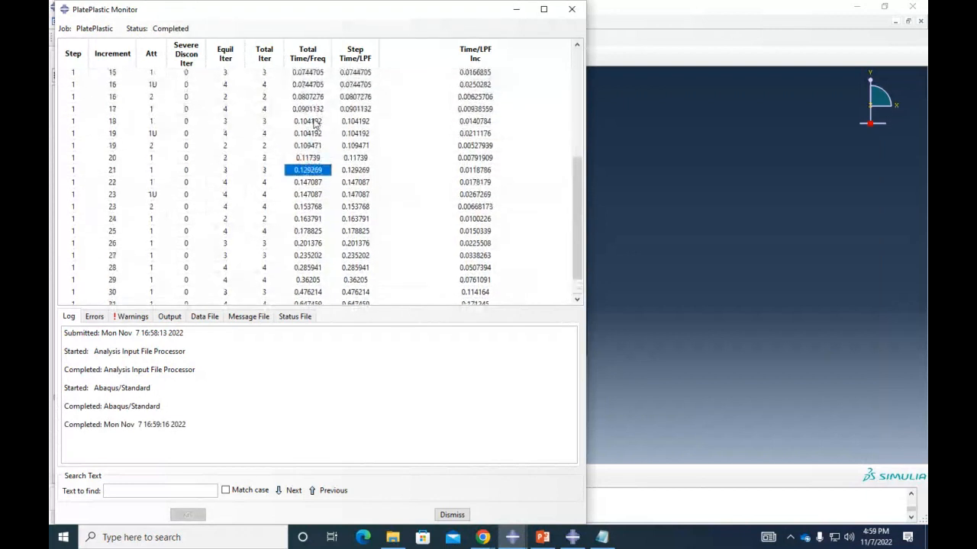
scroll(315, 126, up, 6)
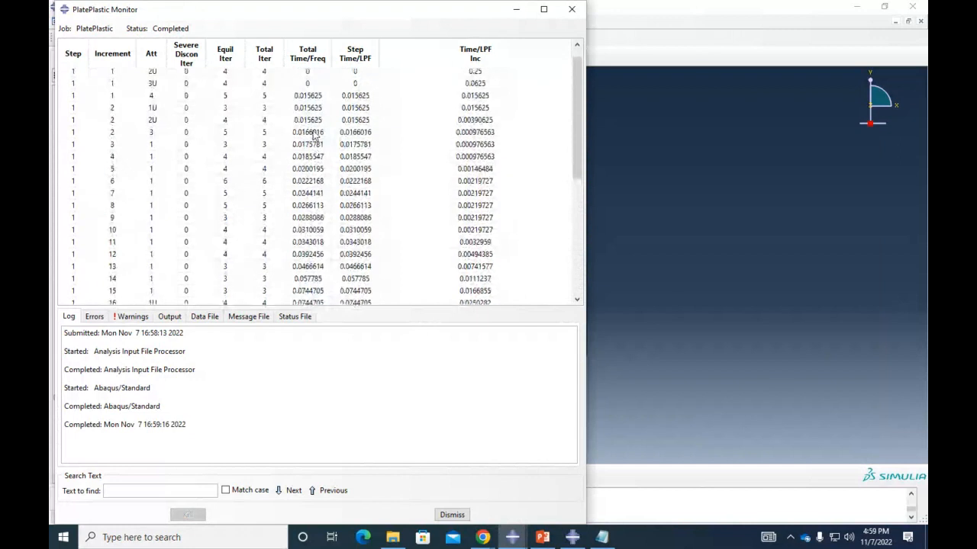
scroll(313, 141, up, 1)
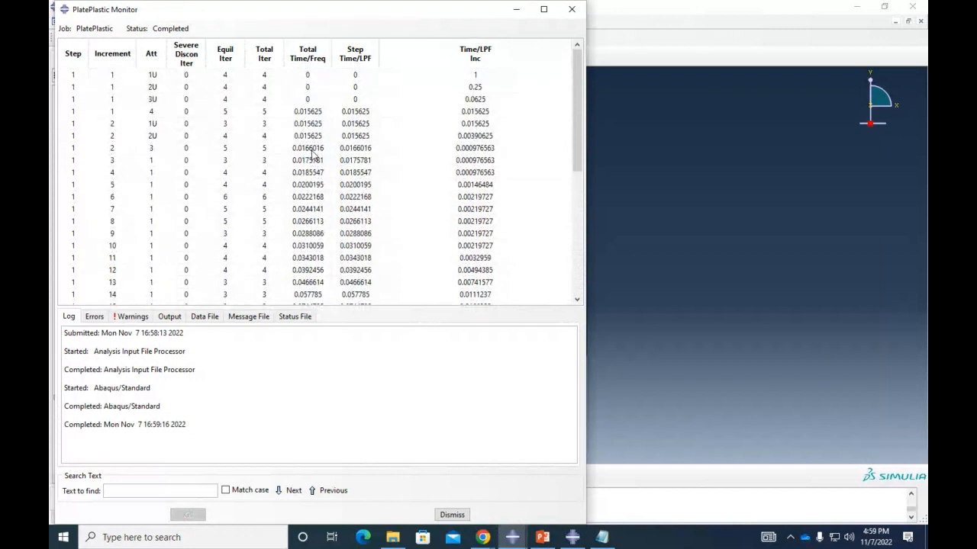
click(310, 150)
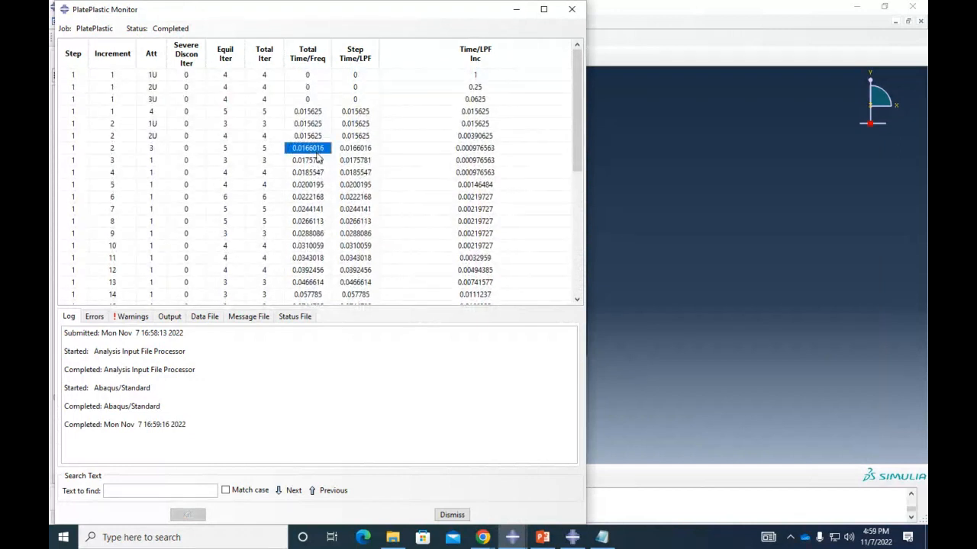
click(317, 161)
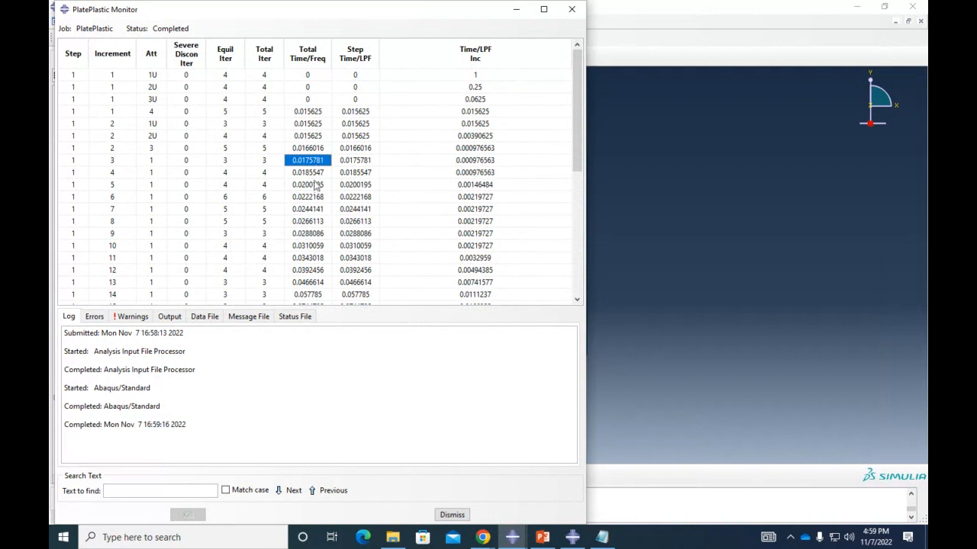
click(314, 173)
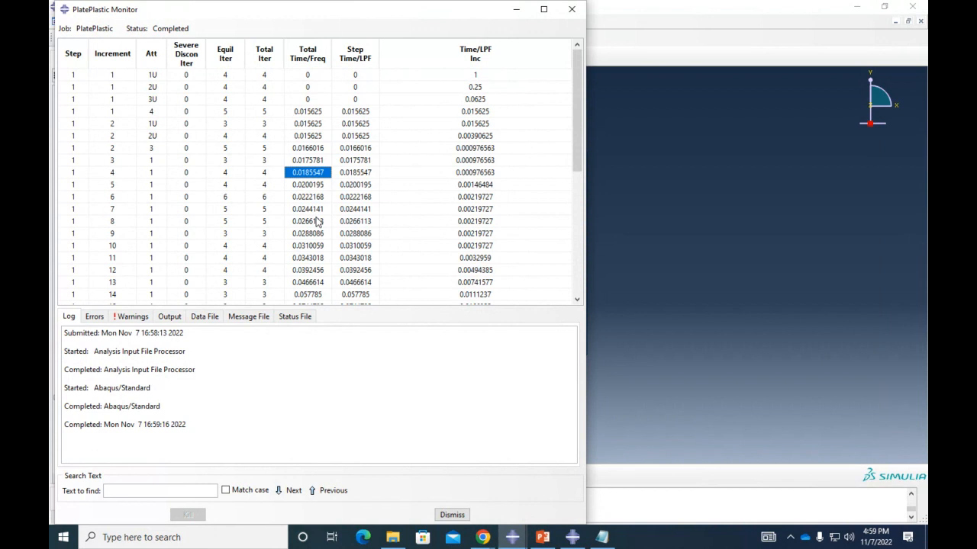
Step: Switch to the Session17 presentation in PowerPoint, review the Material Properties slide on elastic and plastic regions, and return to the job monitor
click(542, 538)
click(884, 10)
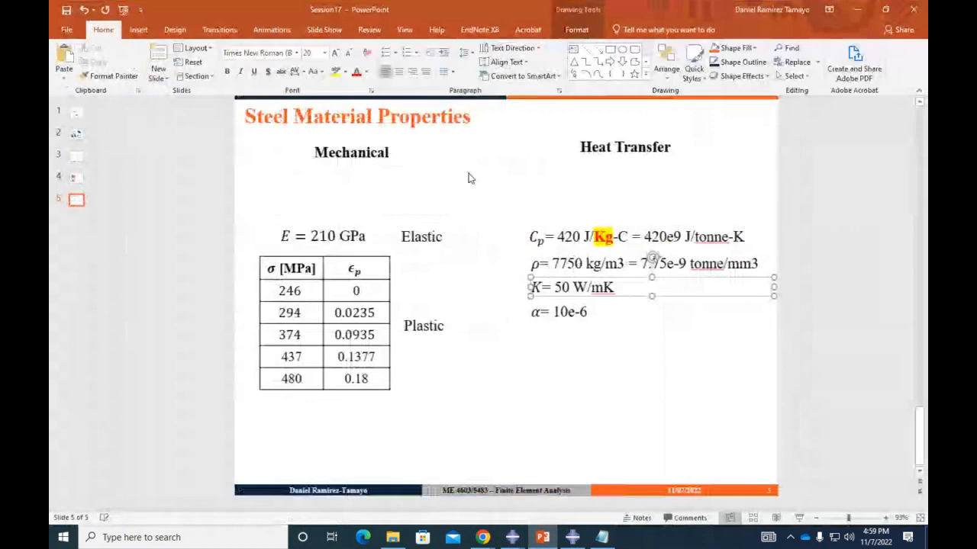
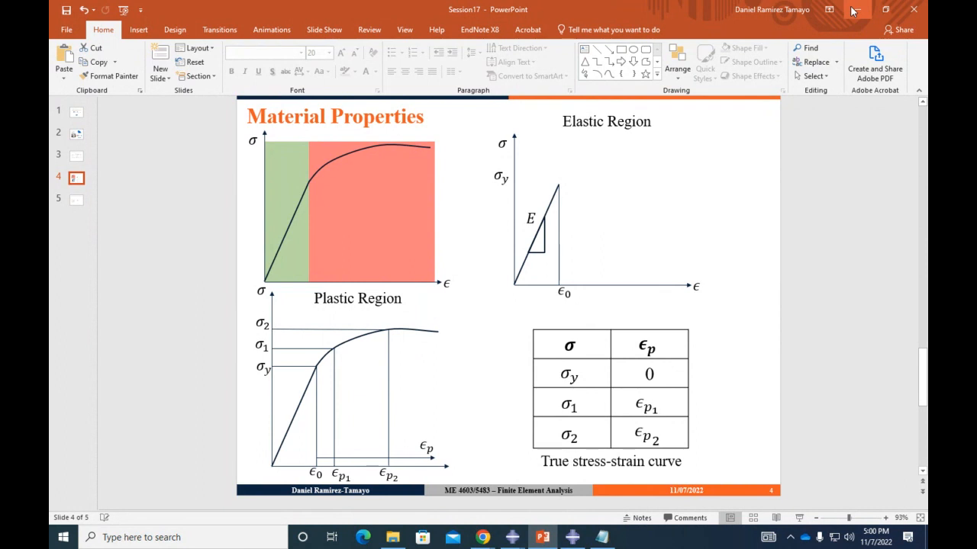
click(854, 10)
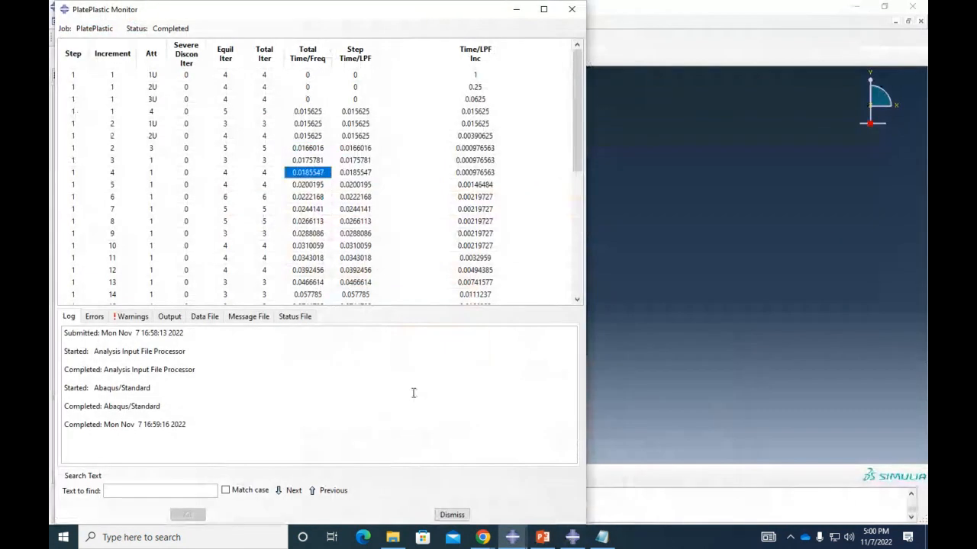
Step: Examine the step time and total time of the last increments, through increment 33, in the PlatePlastic monitor
scroll(479, 252, down, 3)
scroll(479, 252, down, 4)
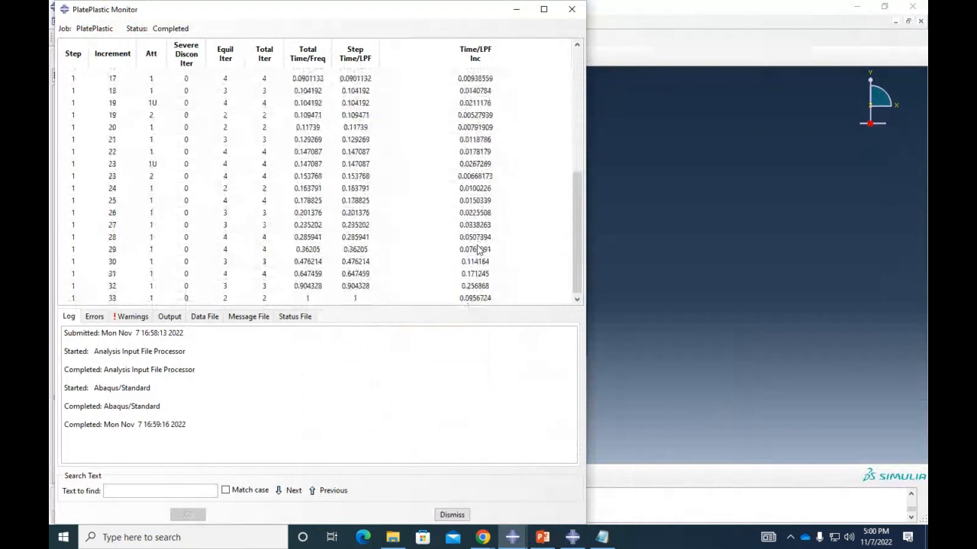
click(357, 164)
click(358, 188)
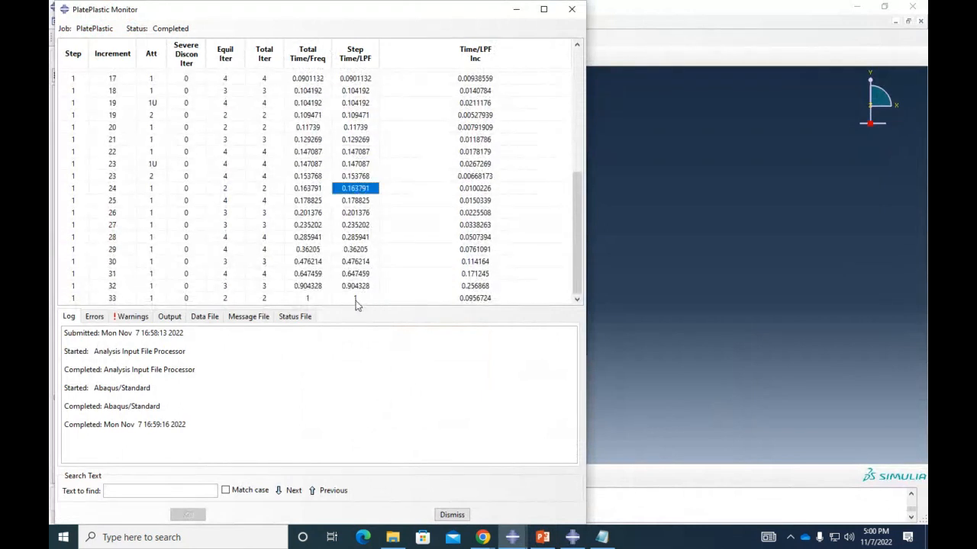
click(358, 299)
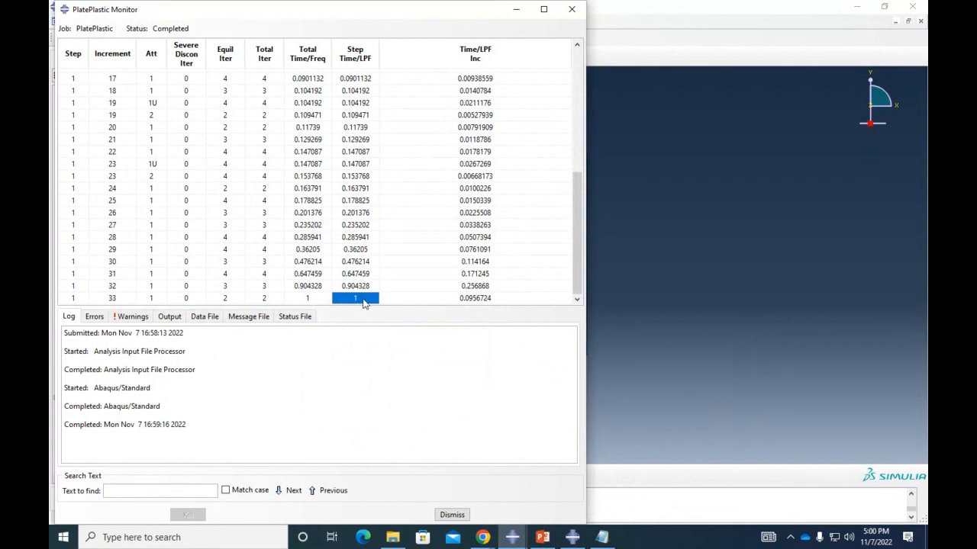
click(321, 298)
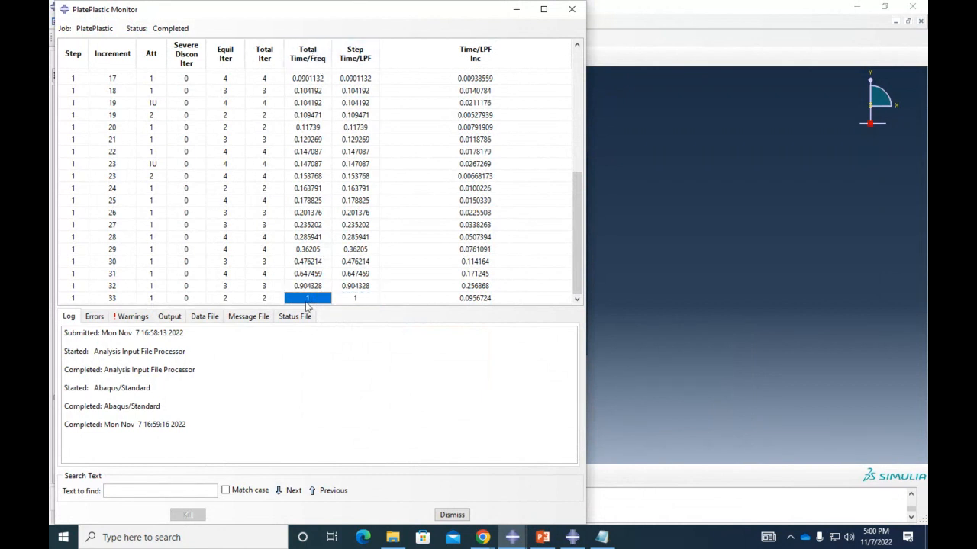
Step: Open the results of the completed PlatePlastic job and plot the Mises stress contours on the deformed shape
click(783, 233)
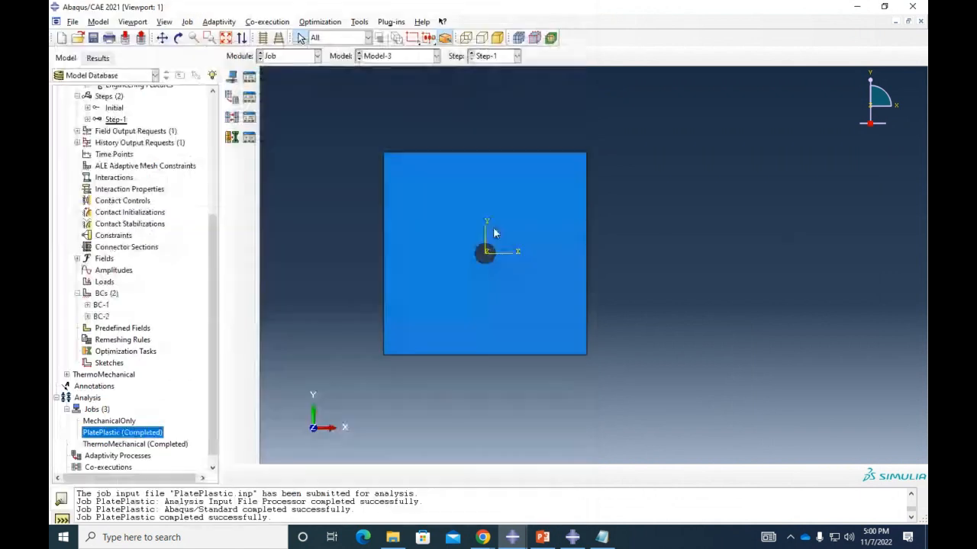
right_click(130, 432)
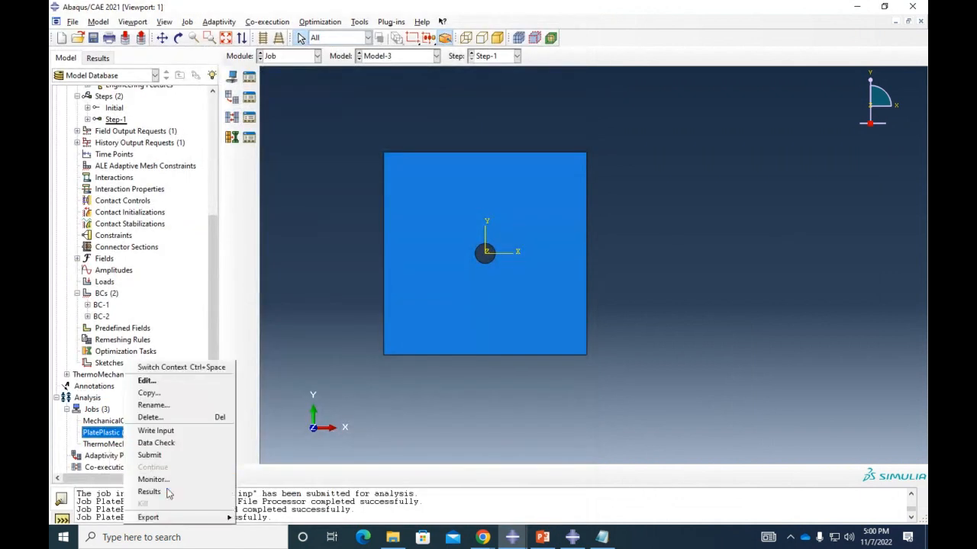
click(164, 493)
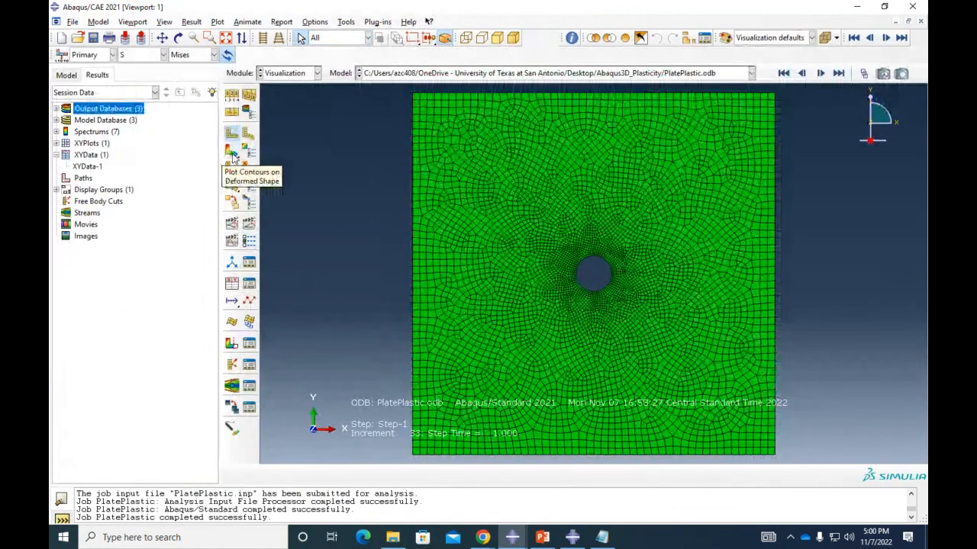
click(233, 152)
scroll(531, 206, down, 4)
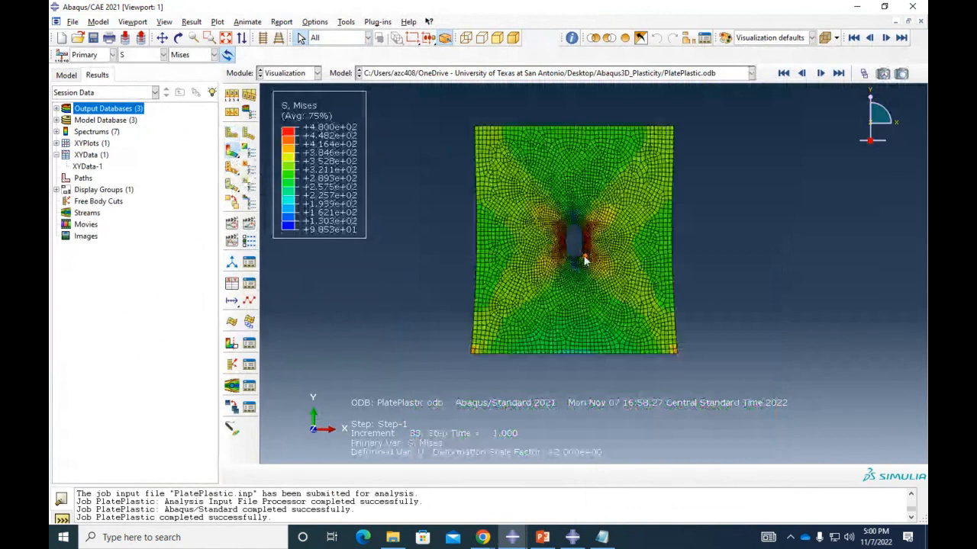
scroll(828, 296, up, 2)
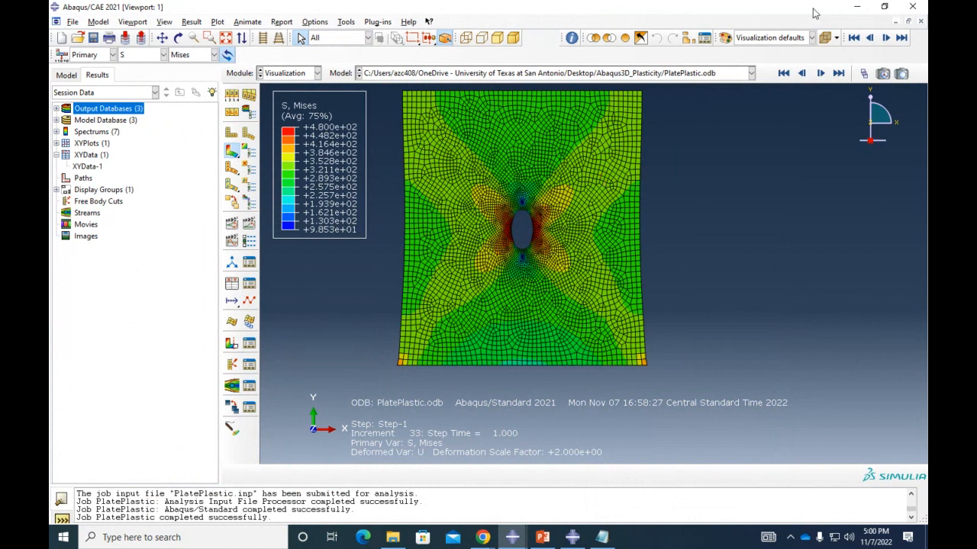
Step: Set the displayed result frame of Step-1 back to frame 0 with the Frame Selector and close it
click(863, 73)
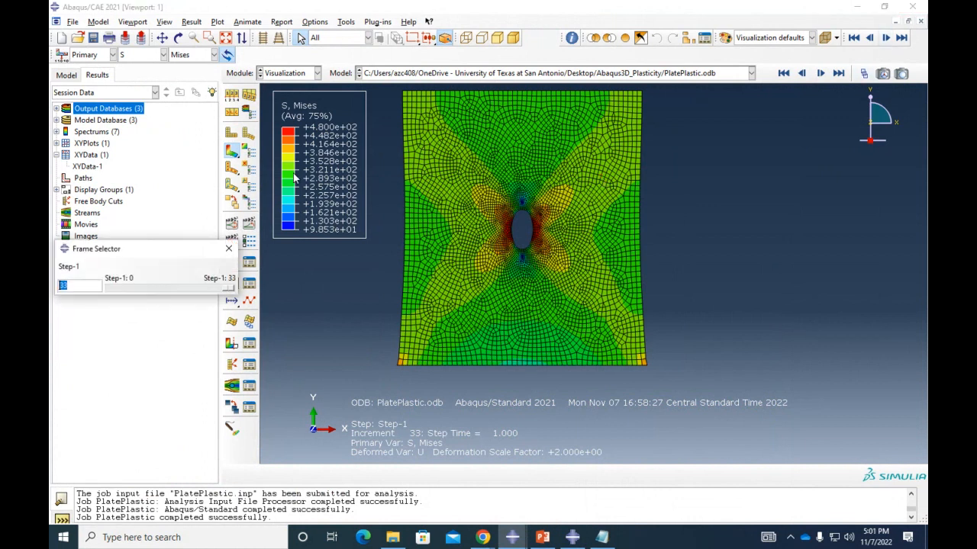
drag(230, 288, 114, 290)
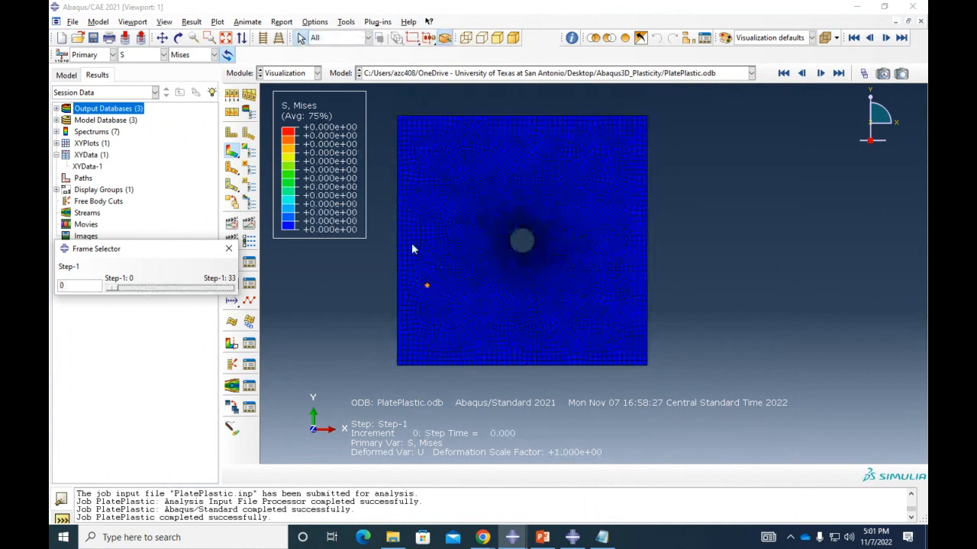
click(228, 249)
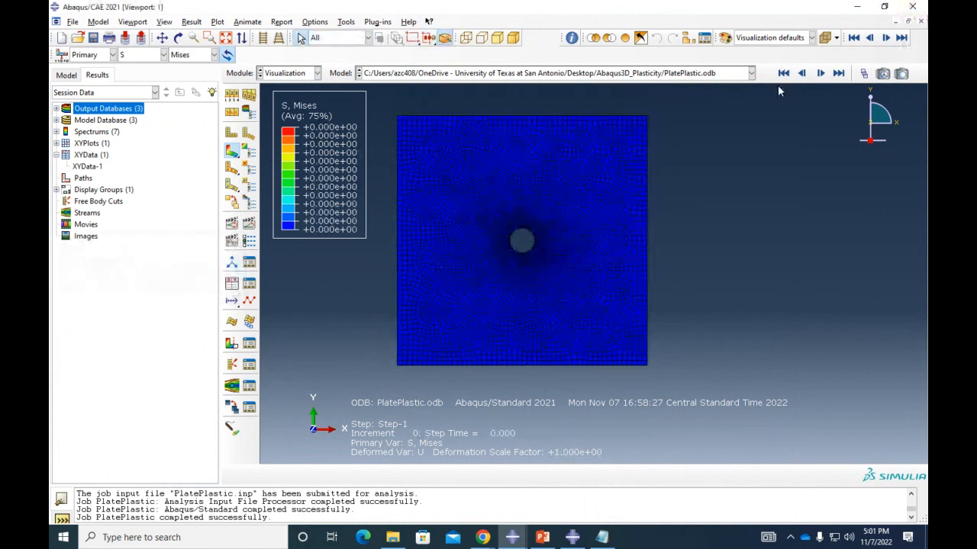
Step: Reopen the Frame Selector, advance the Mises contour from frame 0 through frame 33 to examine the stress development, and go back to frame 32
click(865, 74)
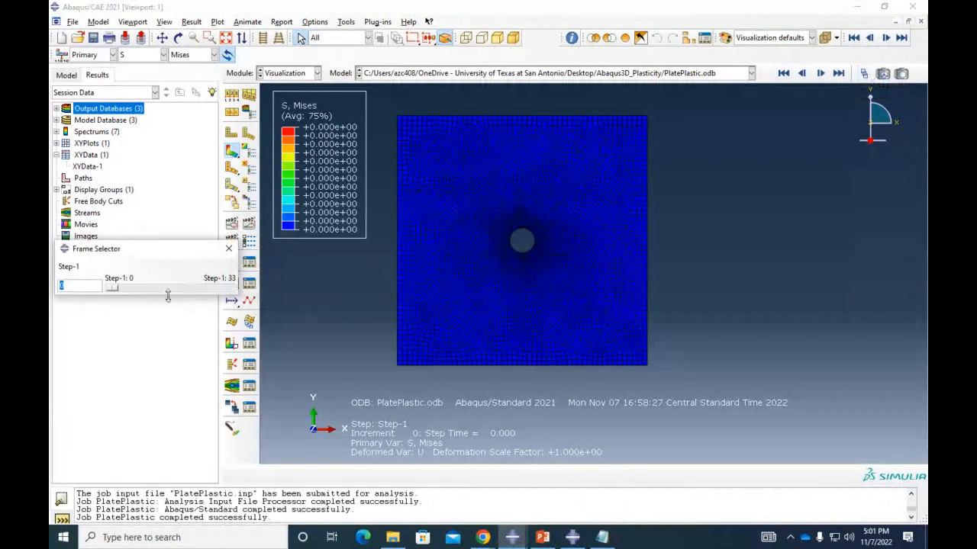
click(113, 289)
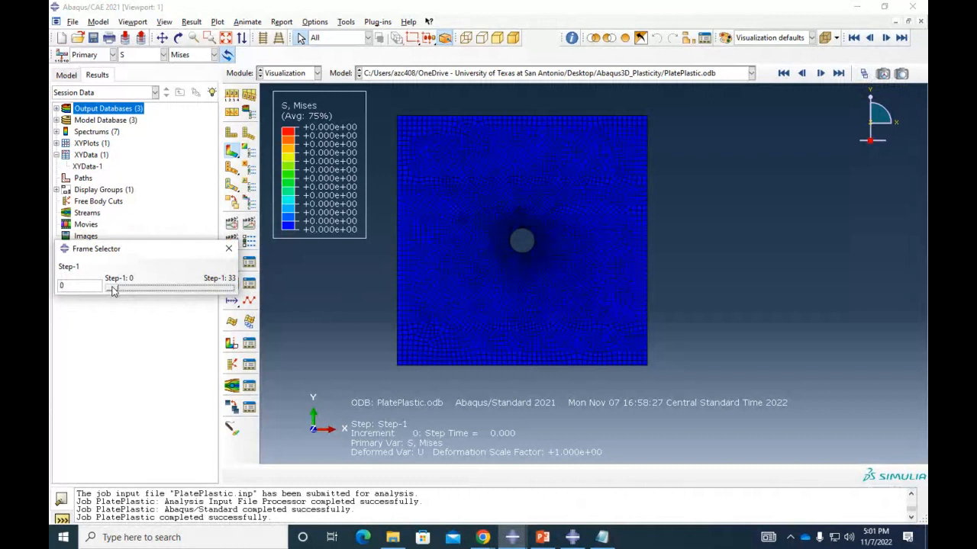
key(Right)
key(Right)
key(Right)
key(Right)
key(Right)
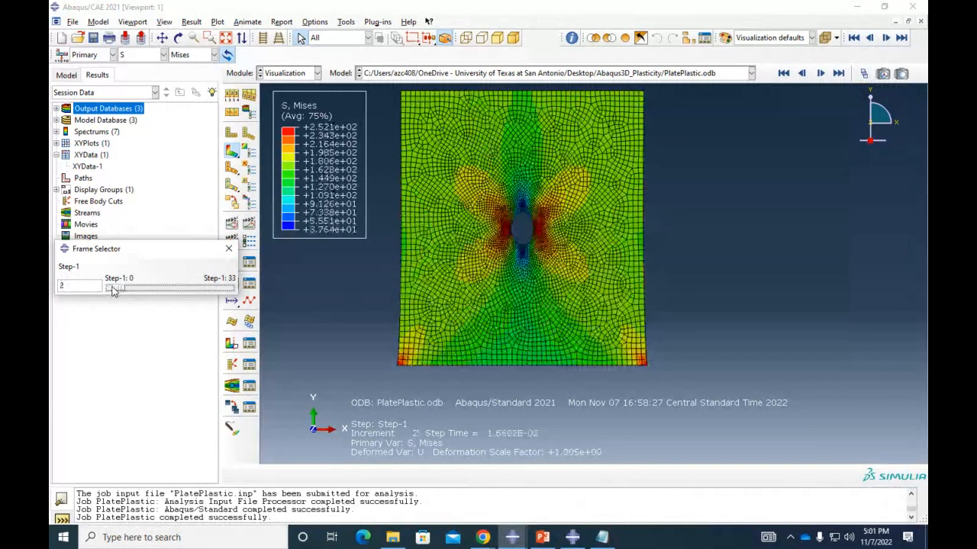
key(Right)
key(Right)
key(Right)
key(Right)
key(Right)
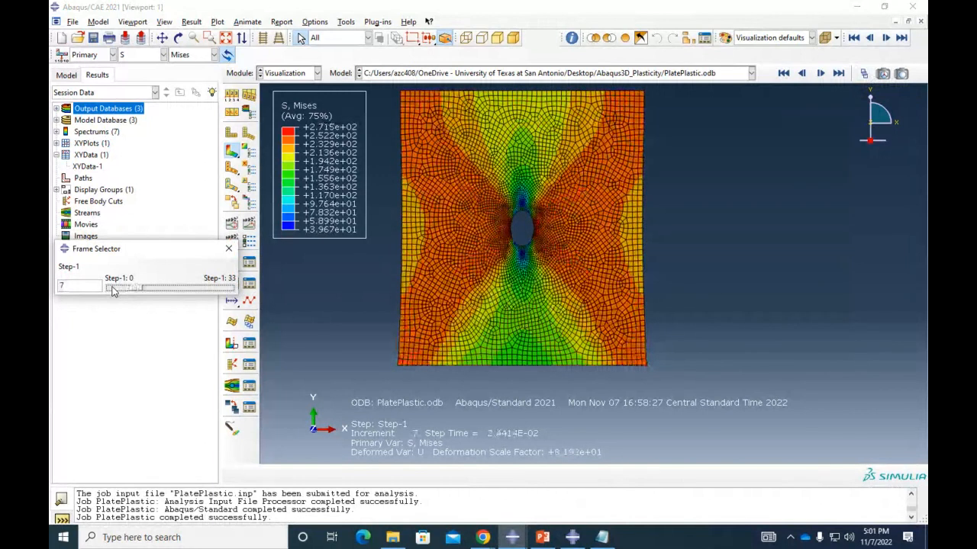
key(Right)
key(Right)
key(Right)
key(Right)
key(Right)
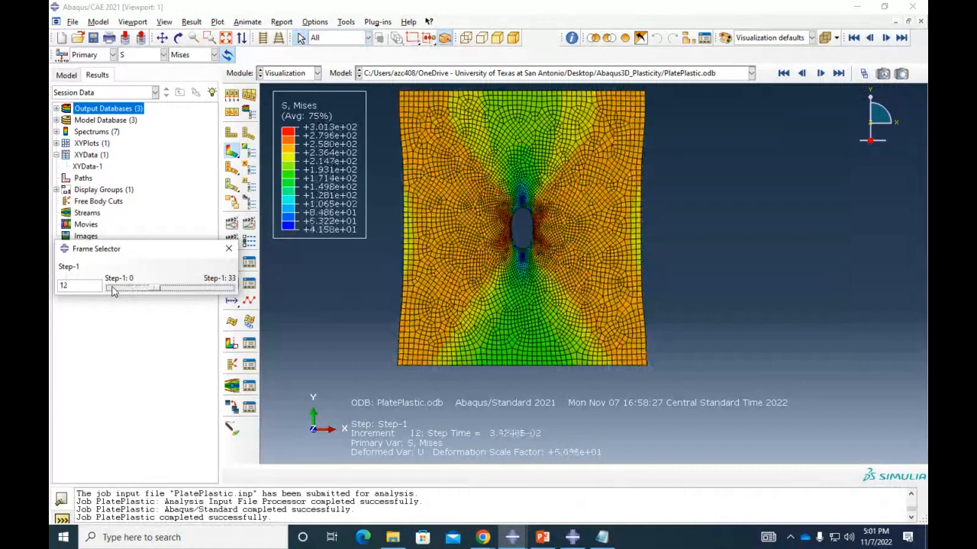
key(Right)
key(Right)
key(Right)
key(Right)
key(Right)
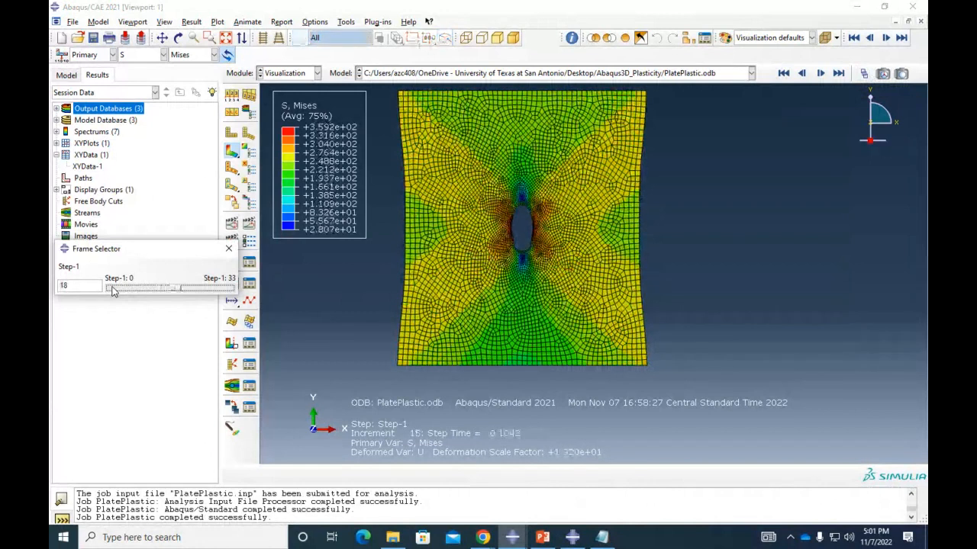
key(Right)
key(Right)
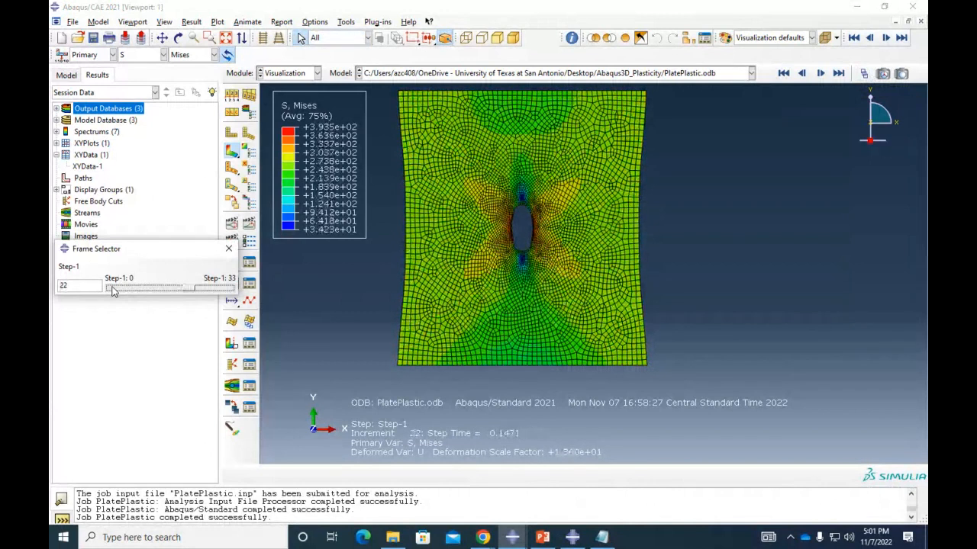
key(Right)
key(Right)
key(Right)
key(Right)
key(Right)
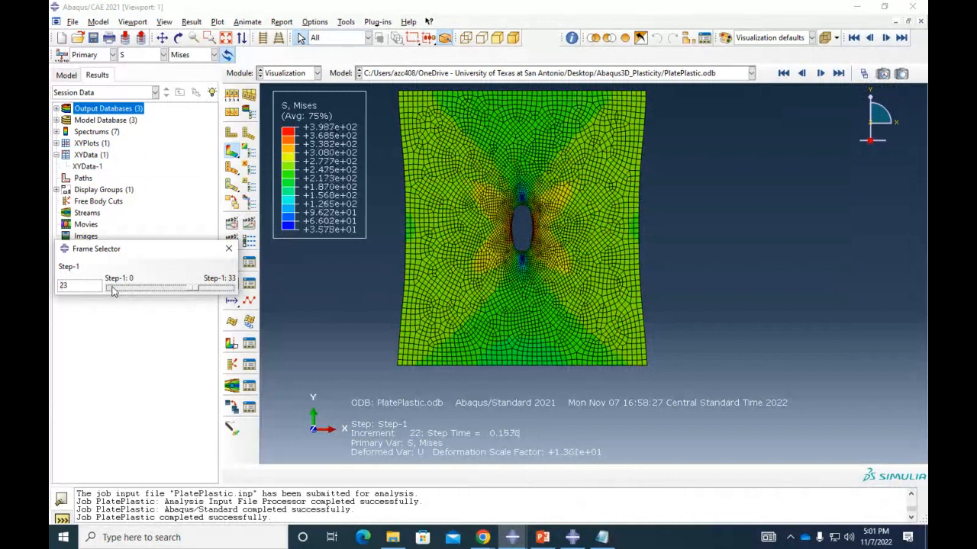
key(Right)
key(Right)
key(Right)
key(Right)
key(Right)
key(Right)
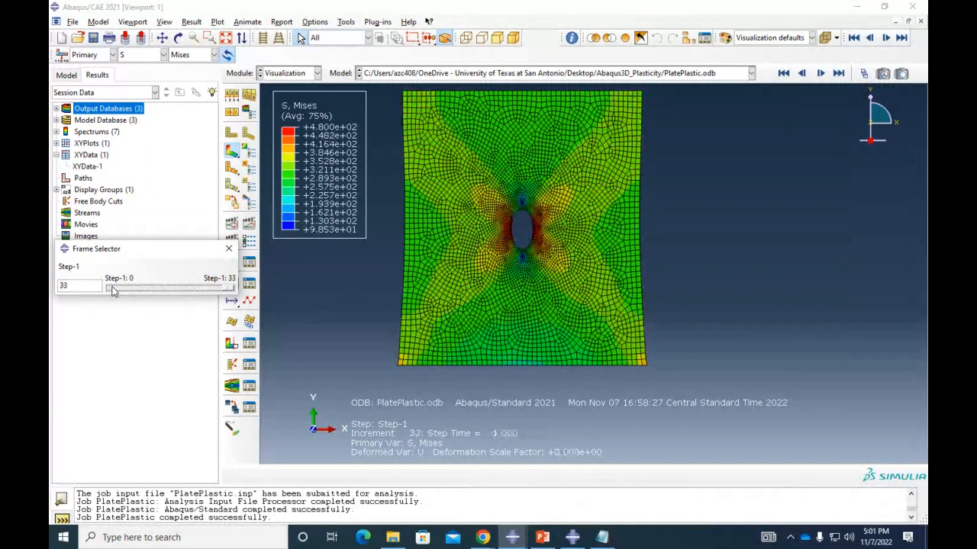
key(Left)
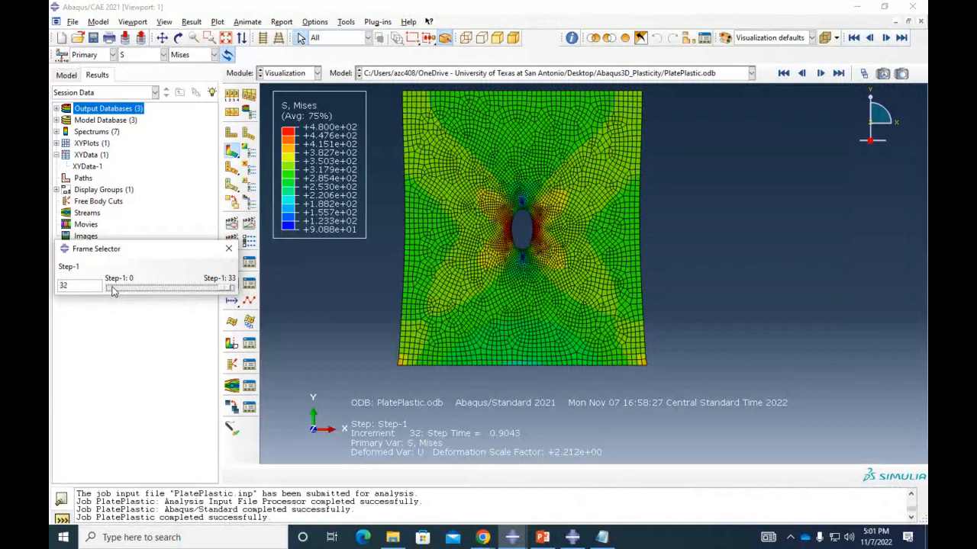
Step: Switch the contour variable to PEEQ and advance from the first frames to frame 9 to examine the plastic zone around the hole
click(152, 55)
click(145, 104)
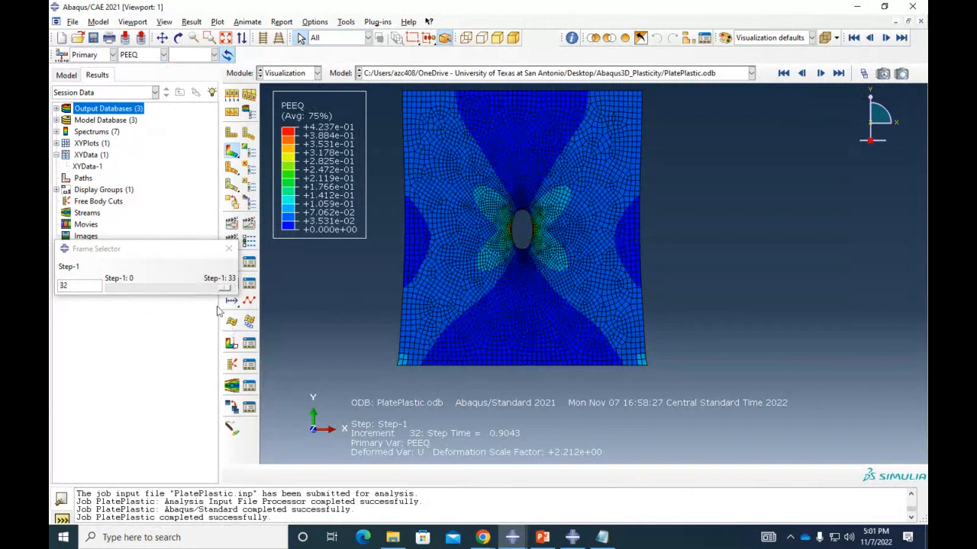
drag(224, 289, 118, 284)
key(Right)
key(Right)
key(Right)
key(Right)
key(Right)
key(Right)
key(Right)
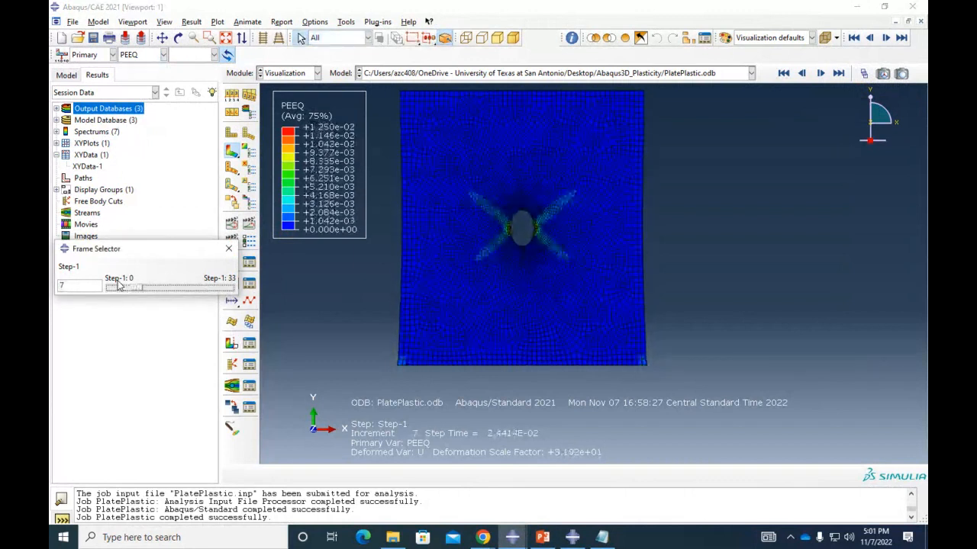
scroll(520, 209, up, 4)
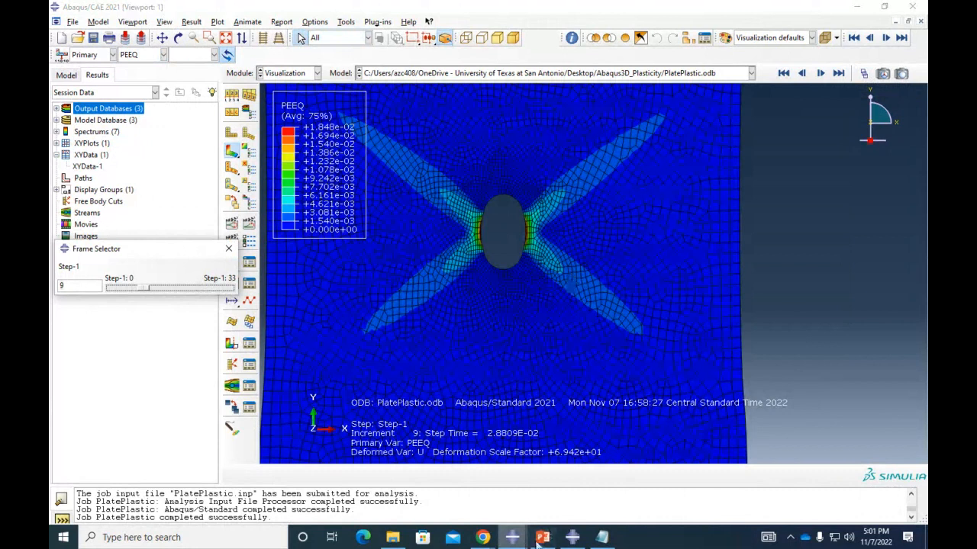
Step: Switch to Chrome, search Google in a new tab for "crack plastic stain zone shape", and view the ScienceDirect plane strain and plane stress image
mouse_move(483, 537)
click(519, 495)
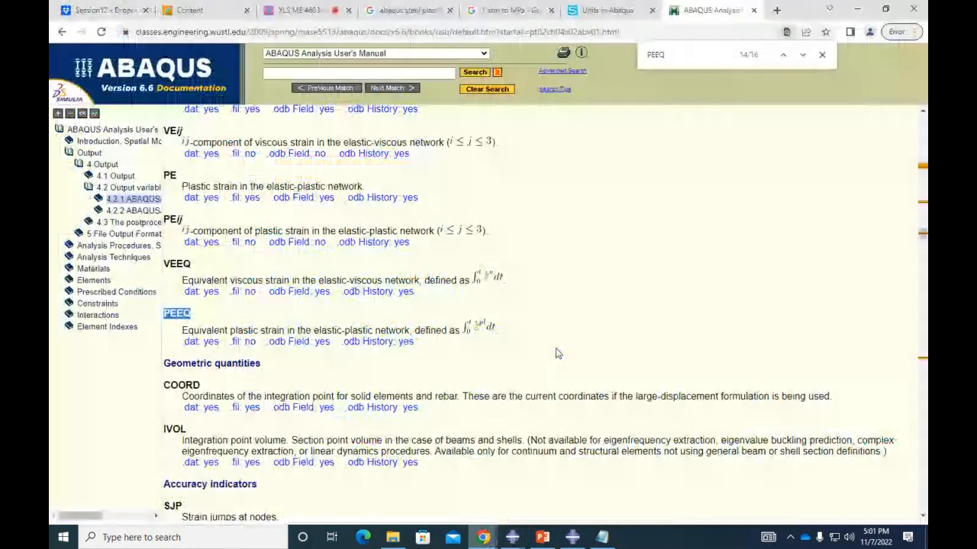
click(776, 10)
text(cra)
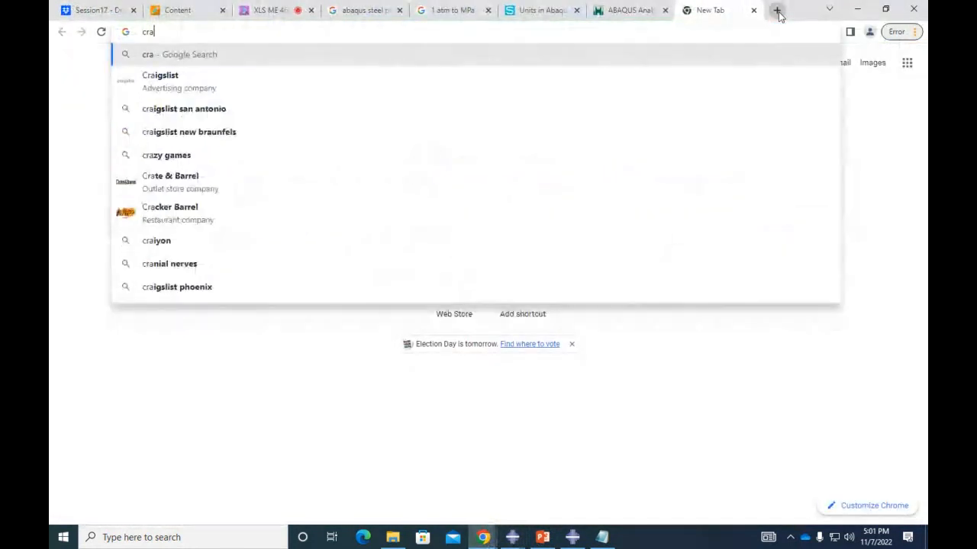
text(ck plastic str)
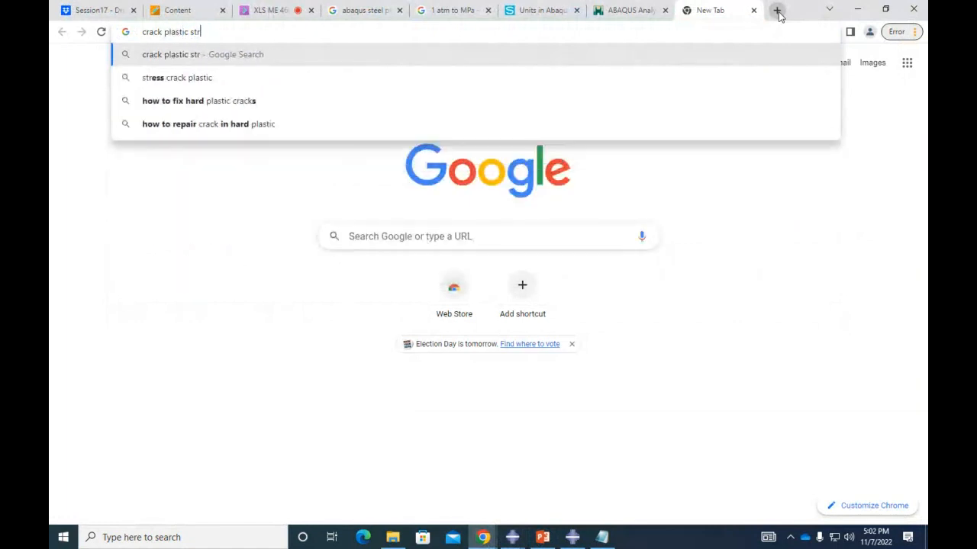
key(BackSpace)
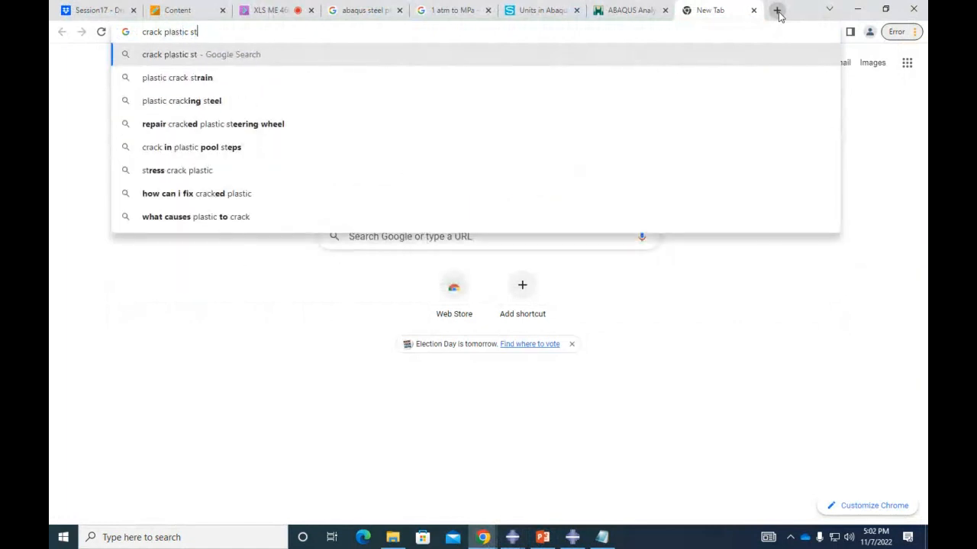
text(ain )
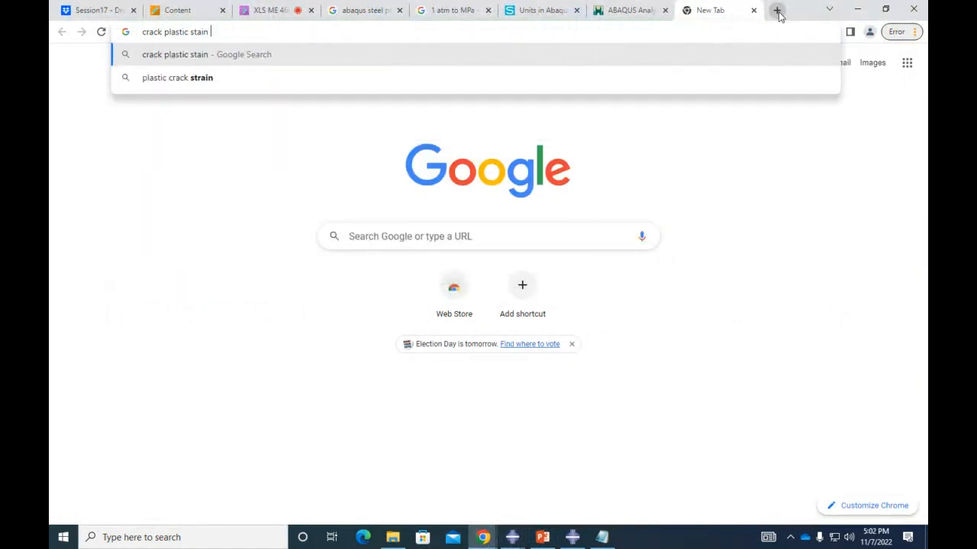
text(zone shape)
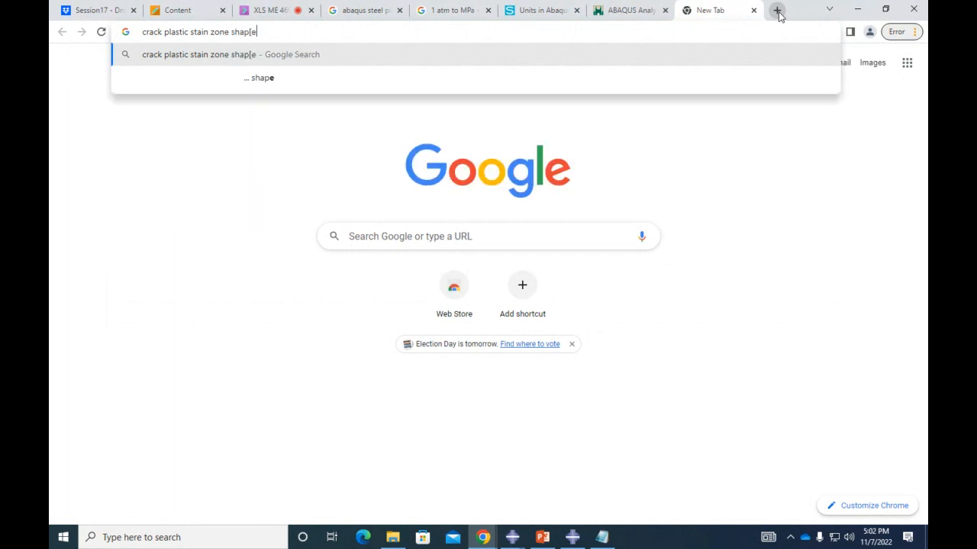
key(Return)
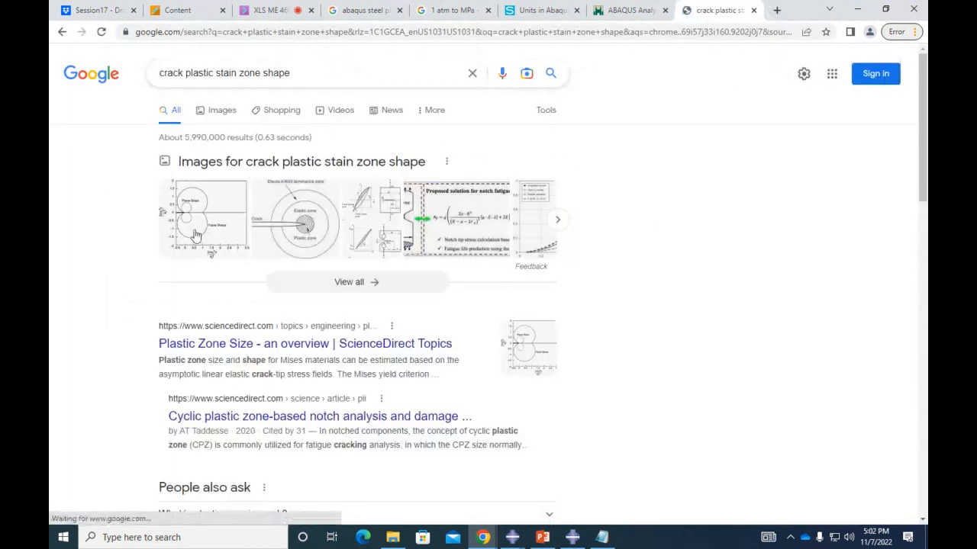
click(192, 233)
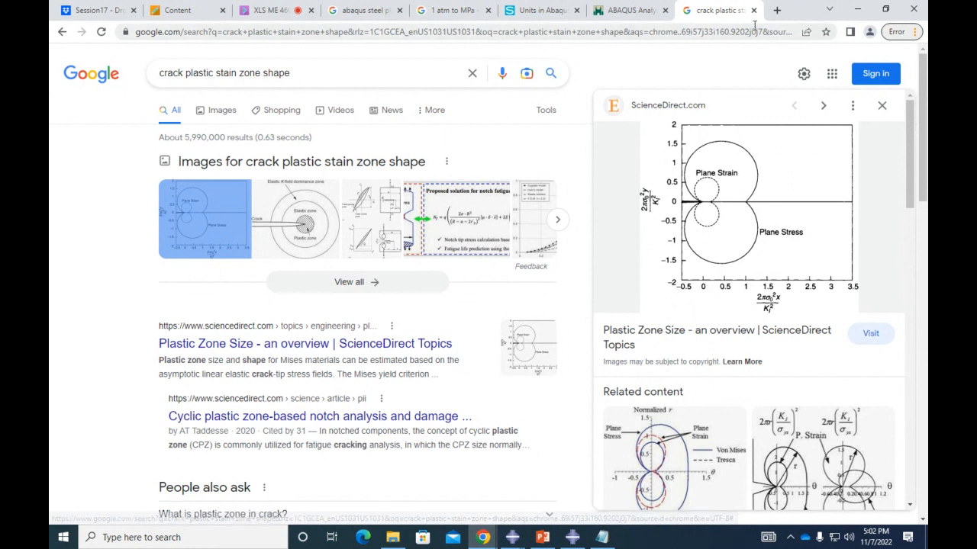
Step: Search Google Images in another new tab for "DIC analysis tensile test" and view the Veryst Engineering digital image correlation picture
click(777, 10)
text(DIC an)
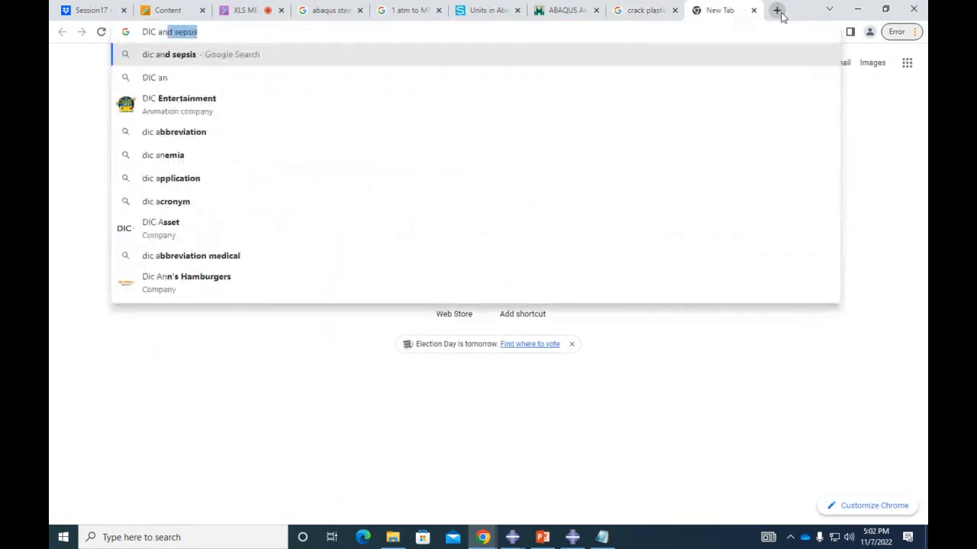
text(alysi)
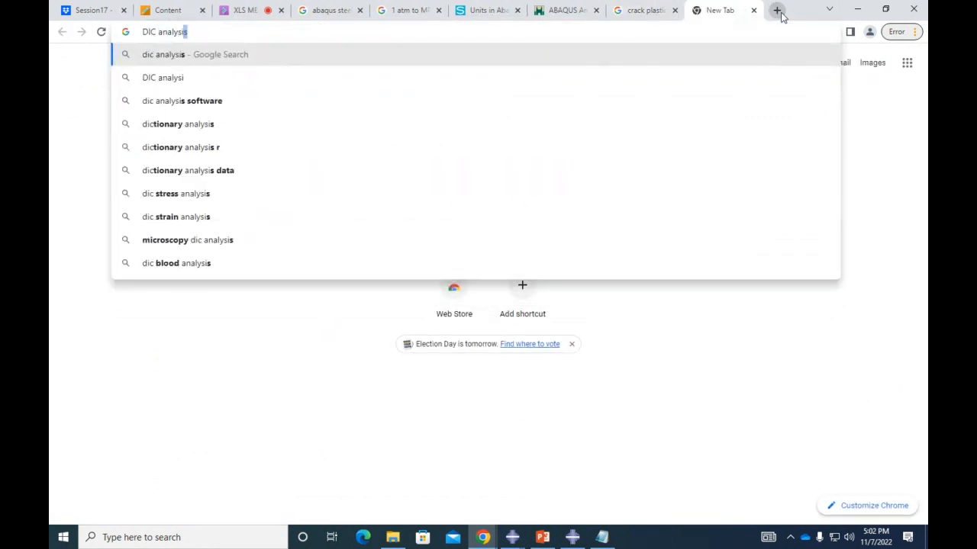
text(s tensile tes)
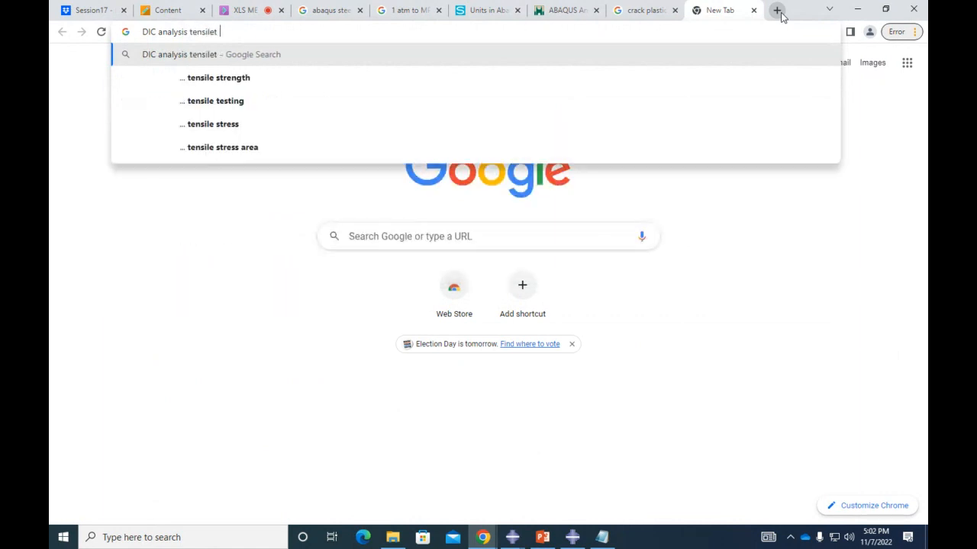
text(t)
key(Return)
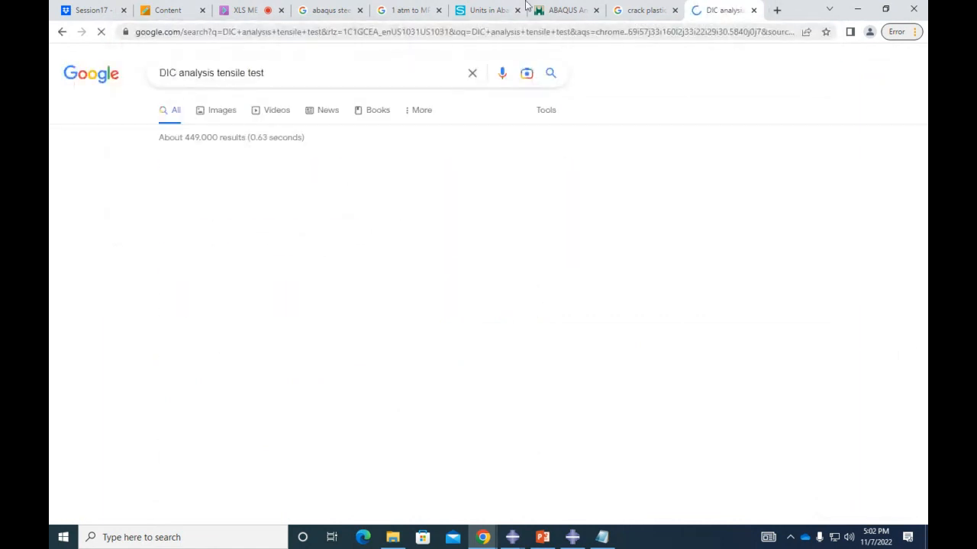
click(215, 112)
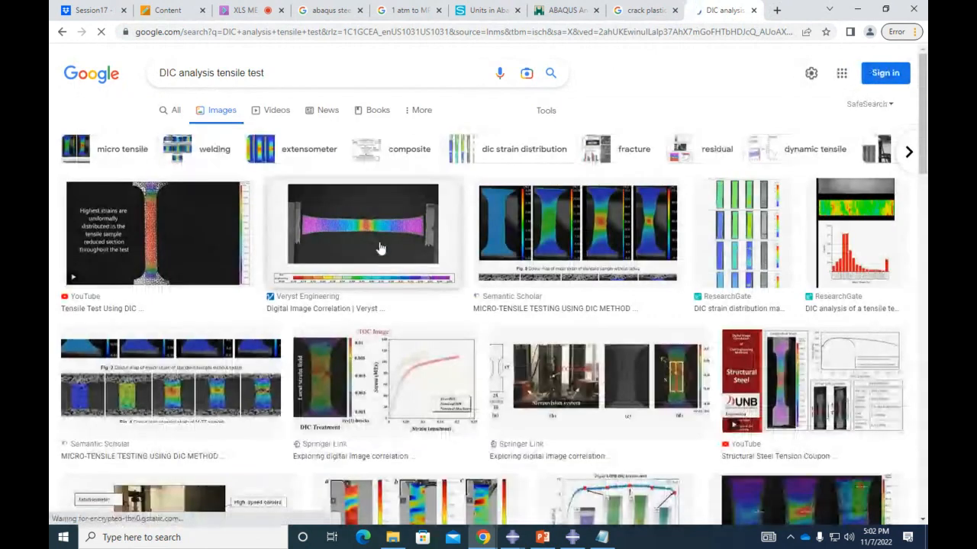
click(383, 242)
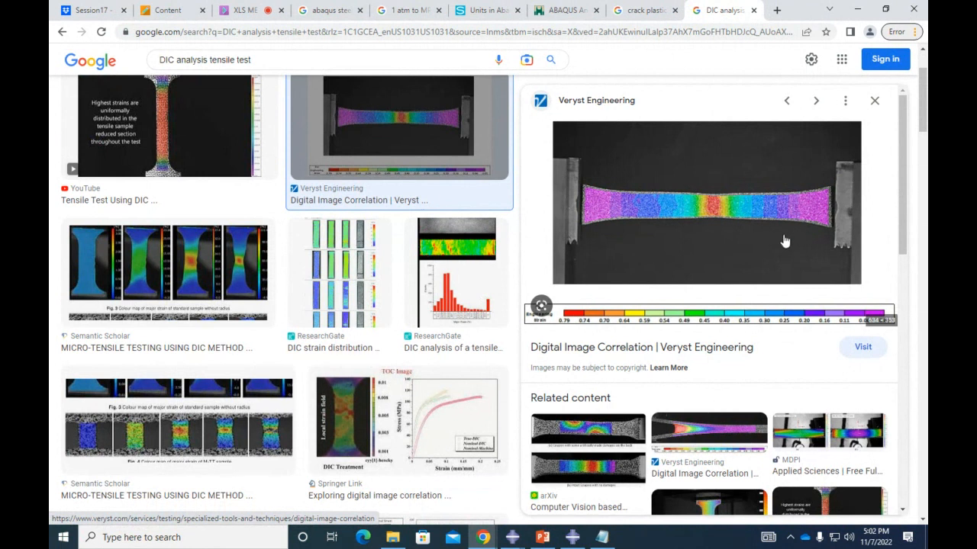
Step: Revisit the ScienceDirect plane strain and plane stress image, then return to Abaqus/CAE and examine the frame 9 PEEQ contour around the hole
click(639, 12)
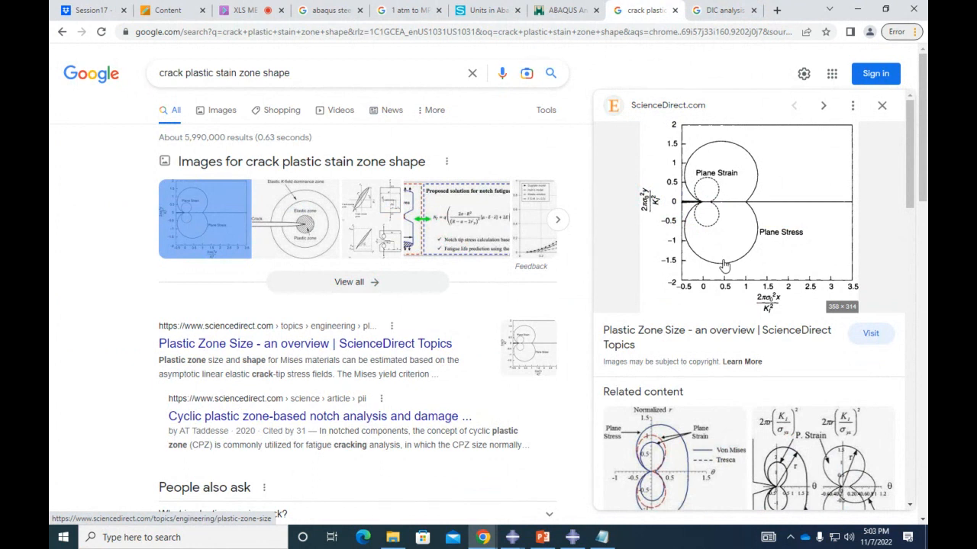
click(572, 537)
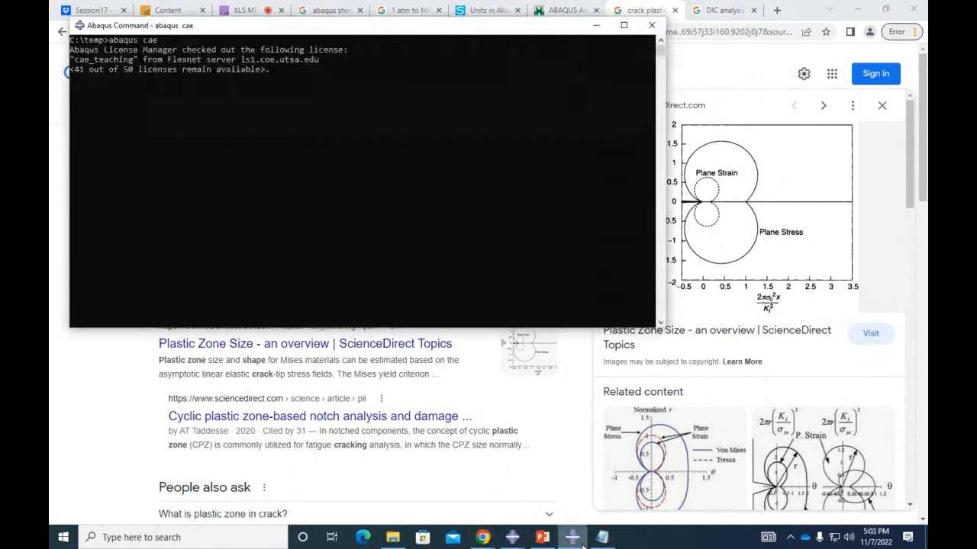
mouse_move(513, 538)
click(492, 478)
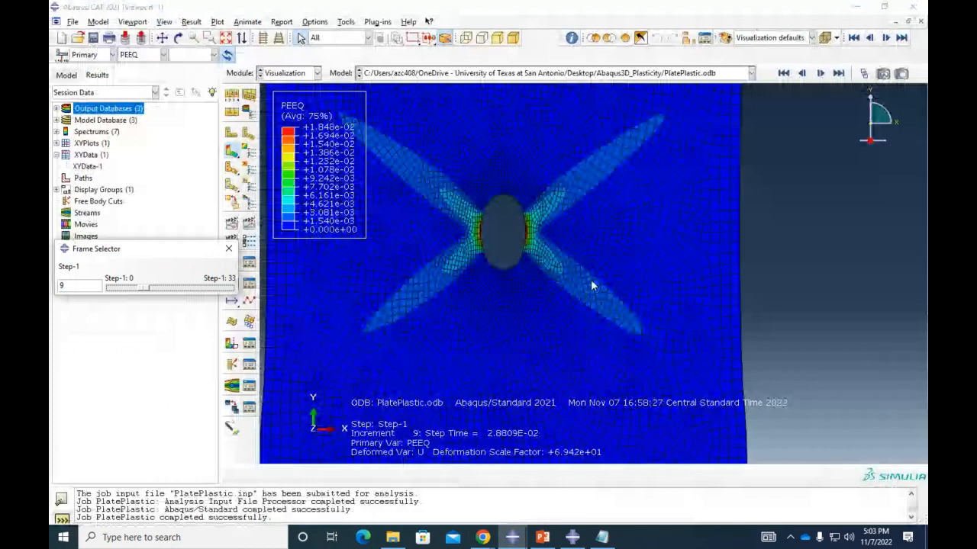
scroll(541, 231, up, 2)
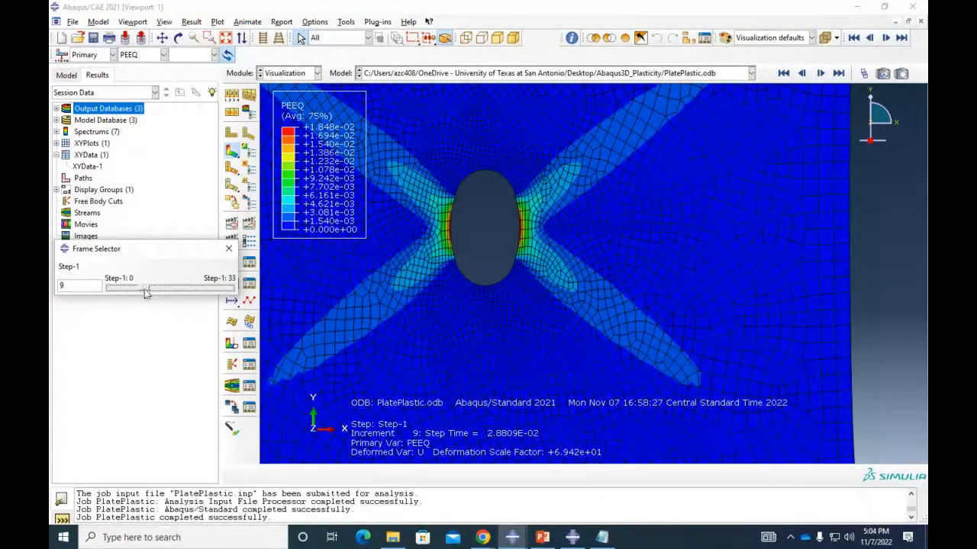
Step: Advance the PEEQ contour to frame 33, examine the plastic strain at the hole and across the whole plate, and go back to frame 22
drag(145, 289, 235, 291)
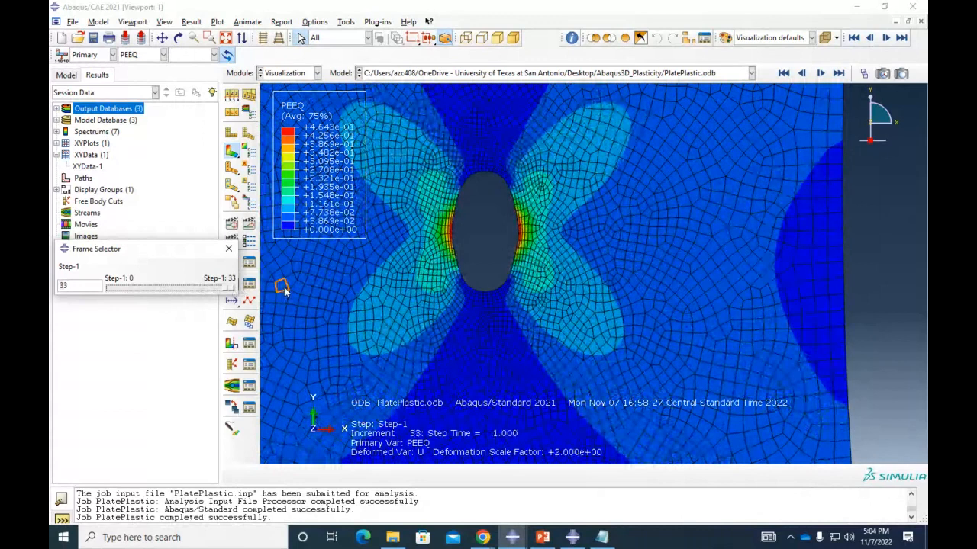
scroll(400, 263, down, 2)
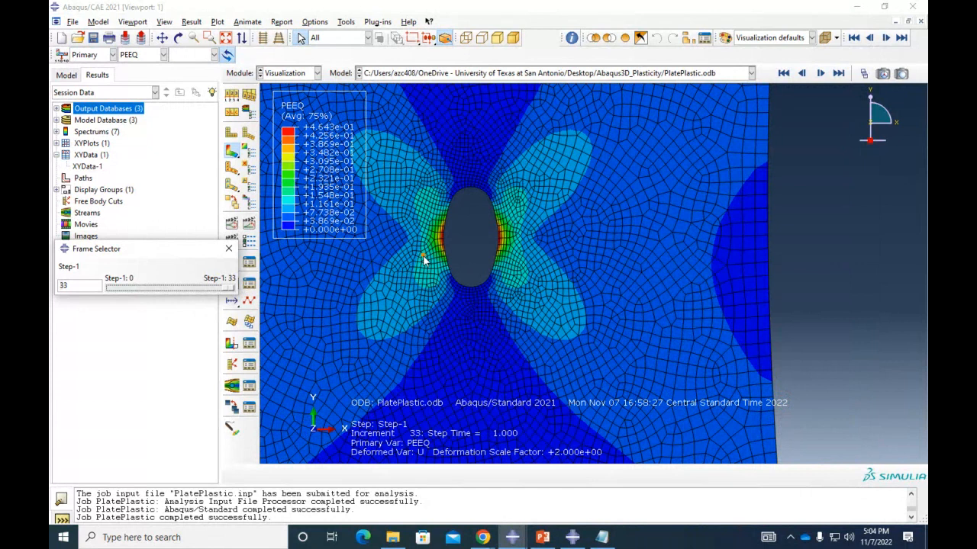
scroll(484, 238, up, 5)
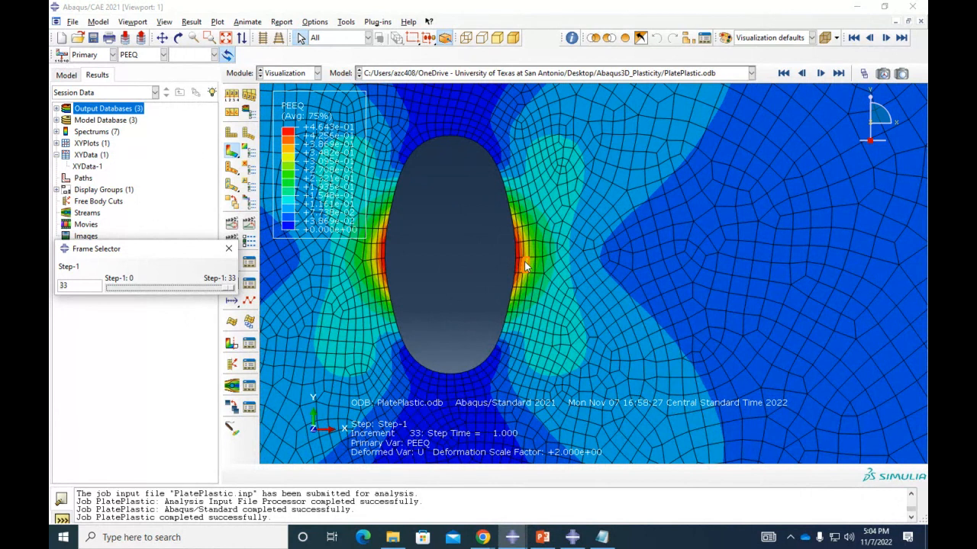
scroll(568, 279, down, 5)
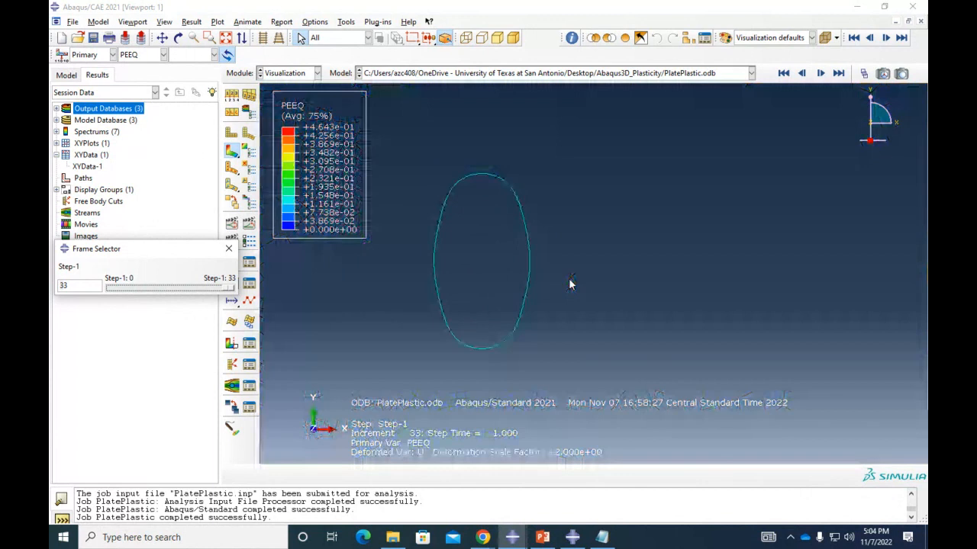
scroll(567, 282, down, 5)
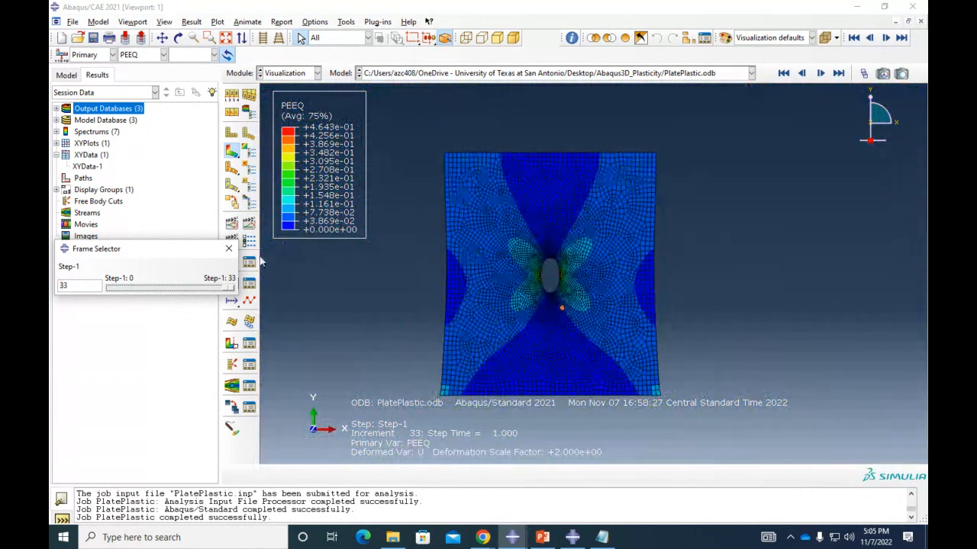
drag(229, 290, 192, 288)
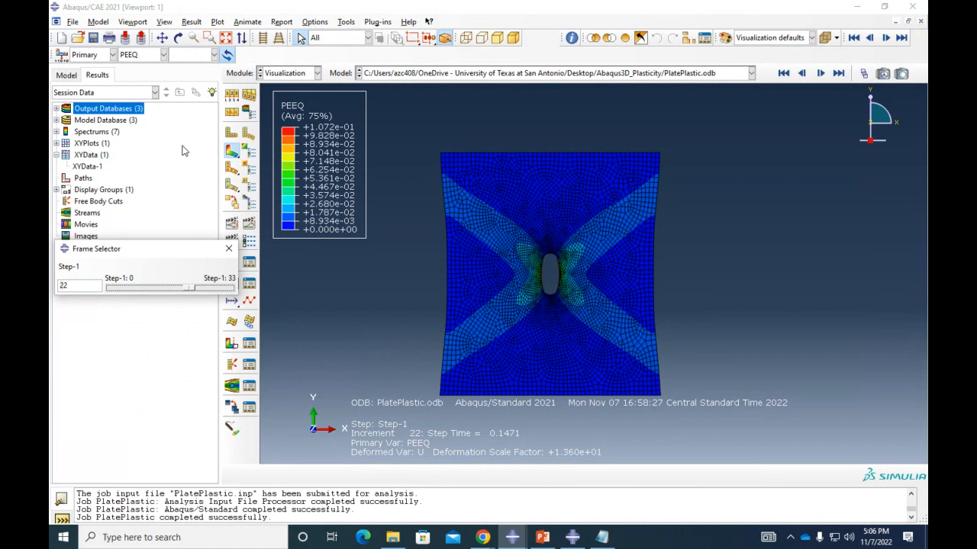
Step: Switch to Chrome and bring up the Collaborate session page with the application sharing controls
mouse_move(482, 537)
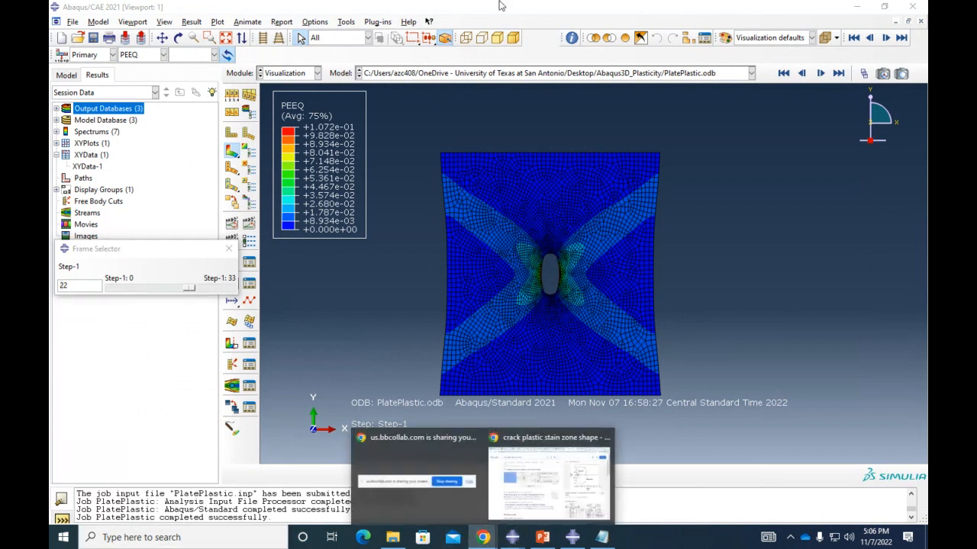
click(542, 475)
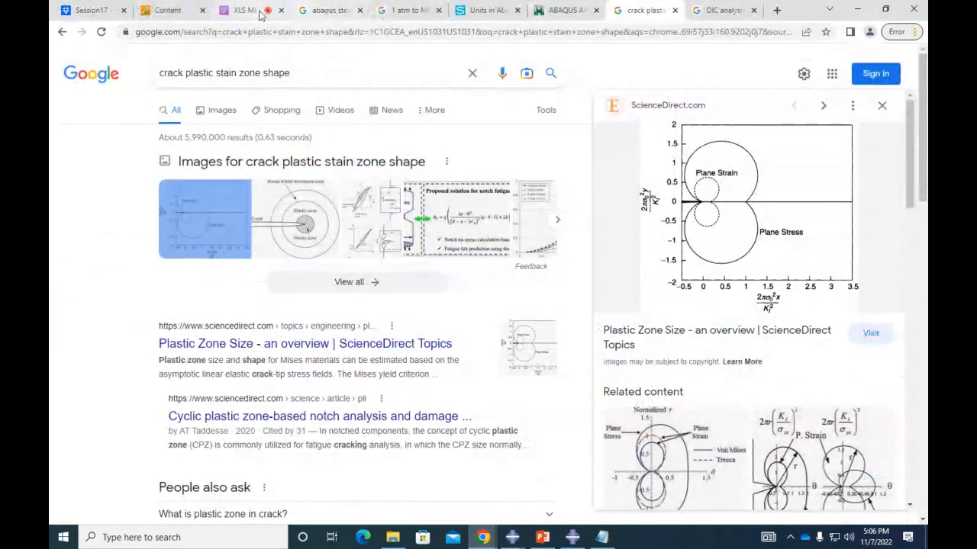
click(258, 11)
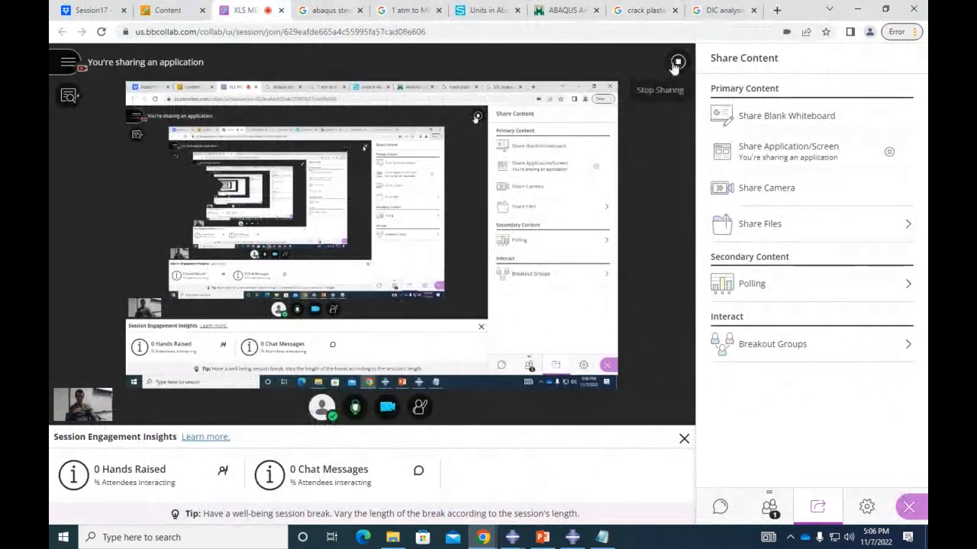